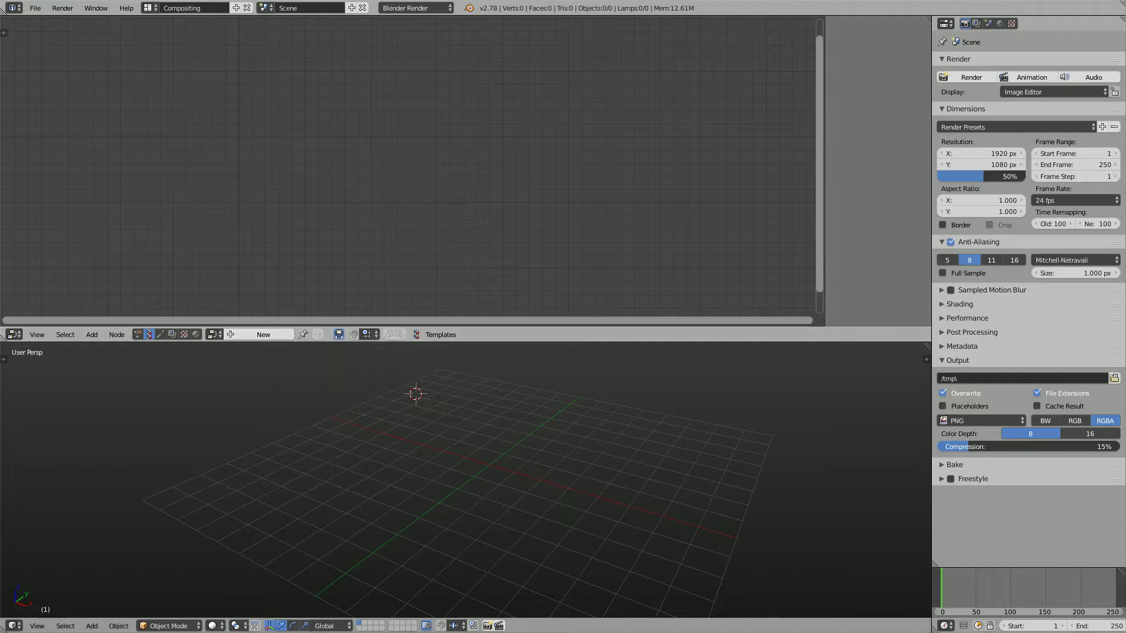
Create a new Sverchok node tree and add a Mesh Expression node to it
{"action": "left_click", "coordinate": [264, 334]}
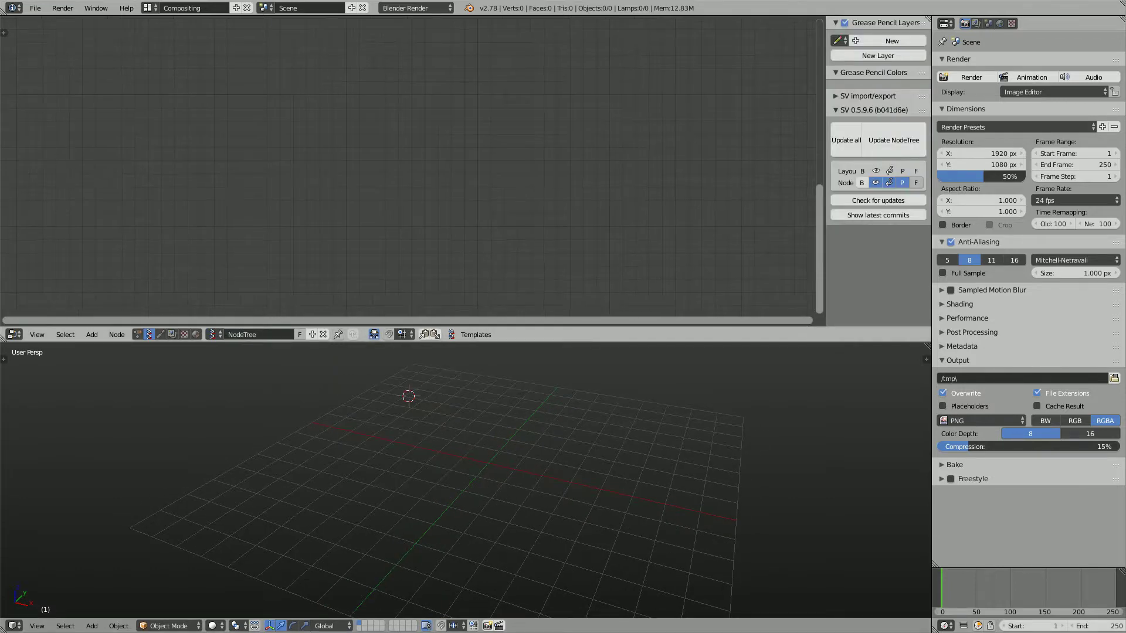
{"action": "key", "text": "alt+space"}
{"action": "type", "text": "mesh e"}
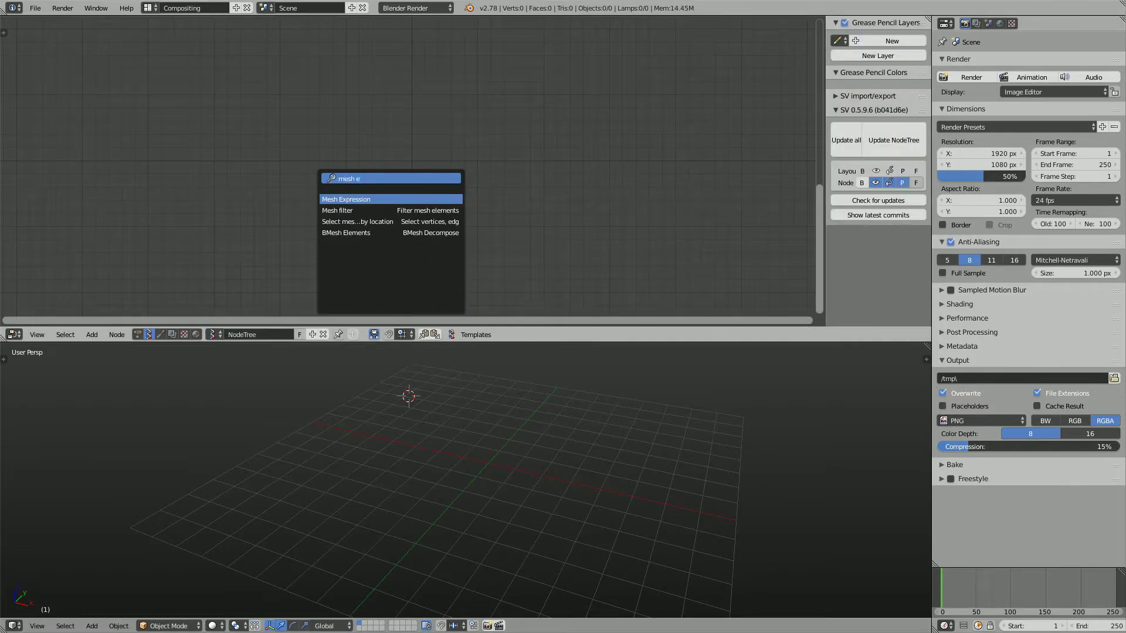
{"action": "key", "text": "Return"}
{"action": "left_click", "coordinate": [329, 134]}
{"action": "left_click_drag", "start_coordinate": [352, 140], "coordinate": [360, 132]}
{"action": "scroll", "coordinate": [360, 132], "scroll_direction": "up", "scroll_amount": 2}
{"action": "left_click_drag", "start_coordinate": [434, 165], "coordinate": [450, 165]}
{"action": "middle_click_drag", "start_coordinate": [450, 165], "coordinate": [404, 156]}
{"action": "scroll", "coordinate": [404, 156], "scroll_direction": "up", "scroll_amount": 1}
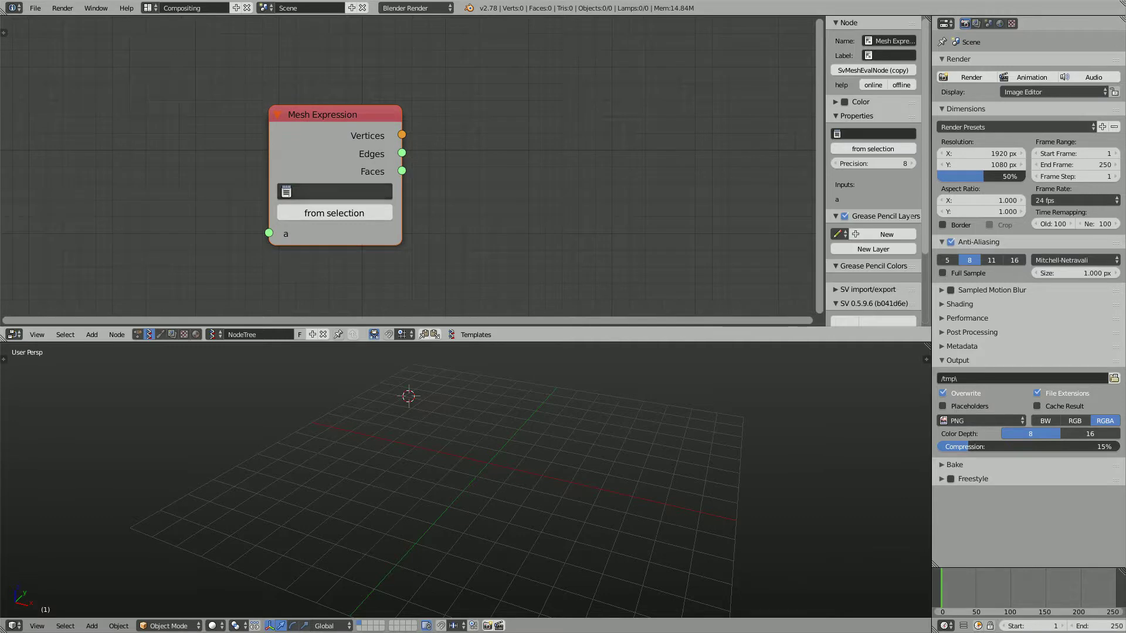
Shift the Mesh Expression node slightly higher in the node editor
{"action": "middle_click_drag", "start_coordinate": [410, 463], "coordinate": [424, 447]}
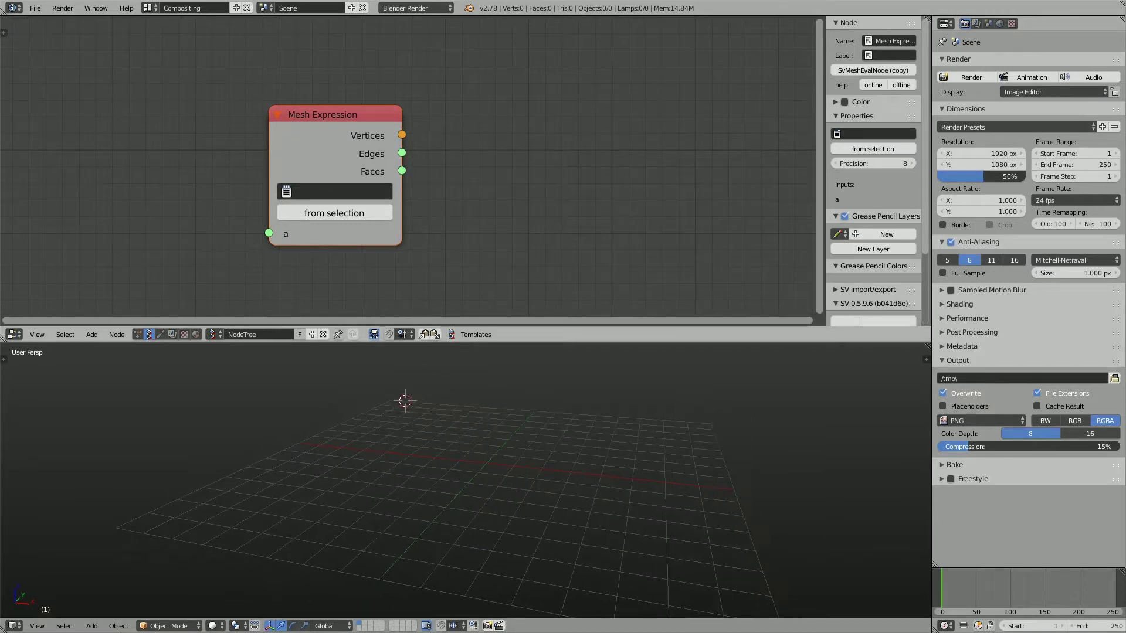
{"action": "left_click_drag", "start_coordinate": [346, 234], "coordinate": [362, 225]}
{"action": "key", "text": "g"}
{"action": "key", "text": "Return"}
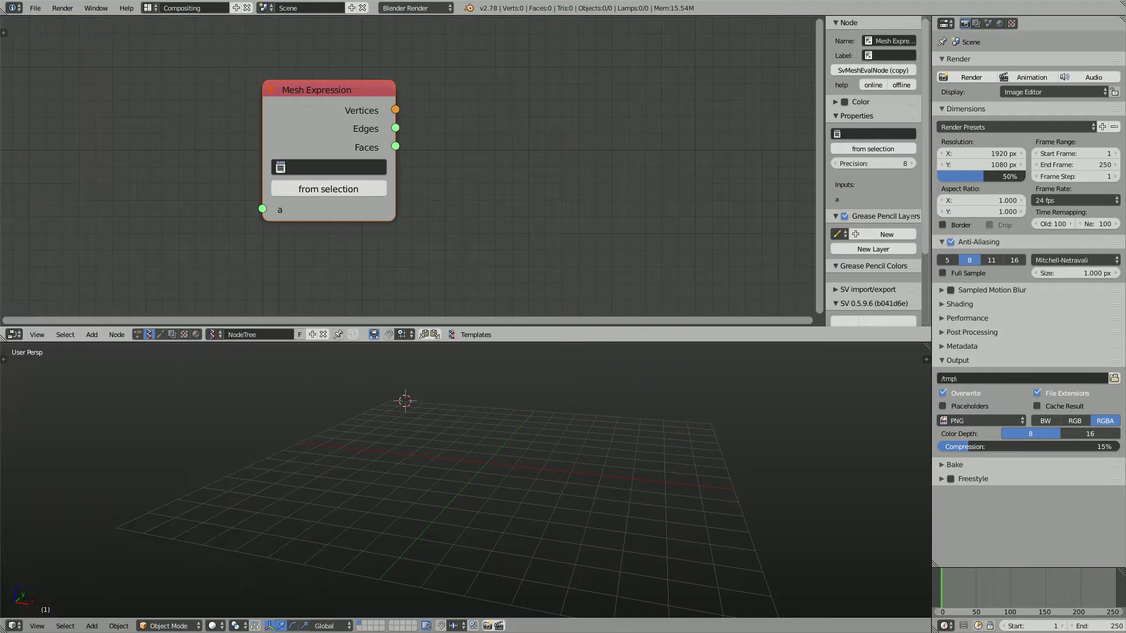
{"action": "key", "text": "g"}
{"action": "key", "text": "Return"}
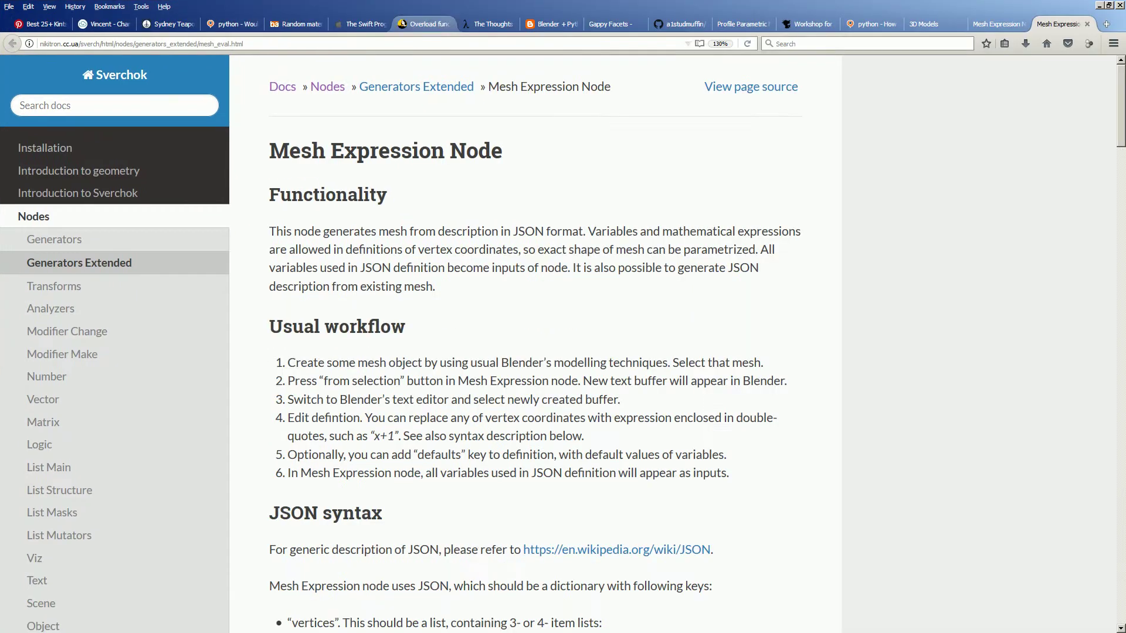
Switch to the browser and read the Sverchok documentation on the Mesh Expression Node, from its functionality through expression syntax to its outputs
{"action": "triple_click", "coordinate": [387, 151]}
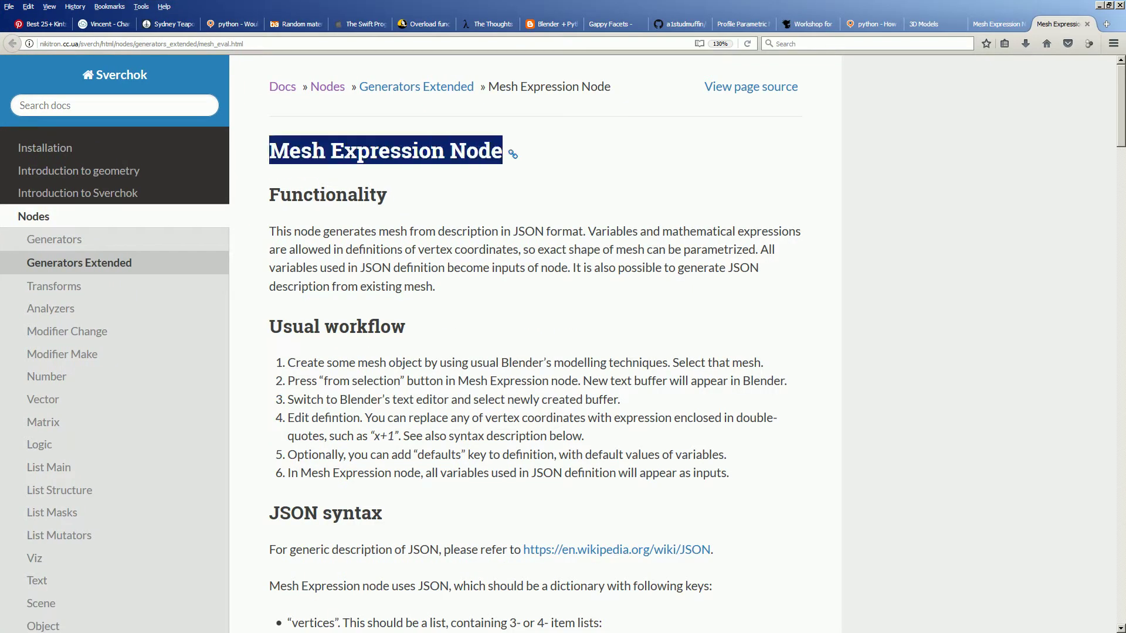
{"action": "left_click", "coordinate": [352, 195]}
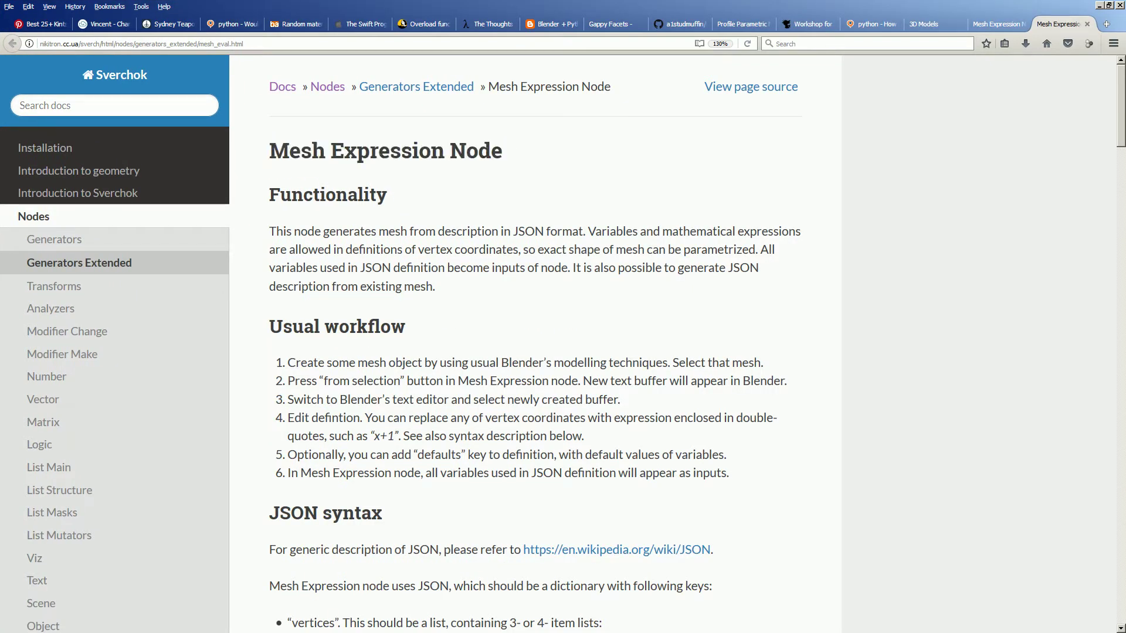
{"action": "scroll", "coordinate": [563, 343], "scroll_direction": "down", "scroll_amount": 2}
{"action": "scroll", "coordinate": [563, 343], "scroll_direction": "up", "scroll_amount": 2}
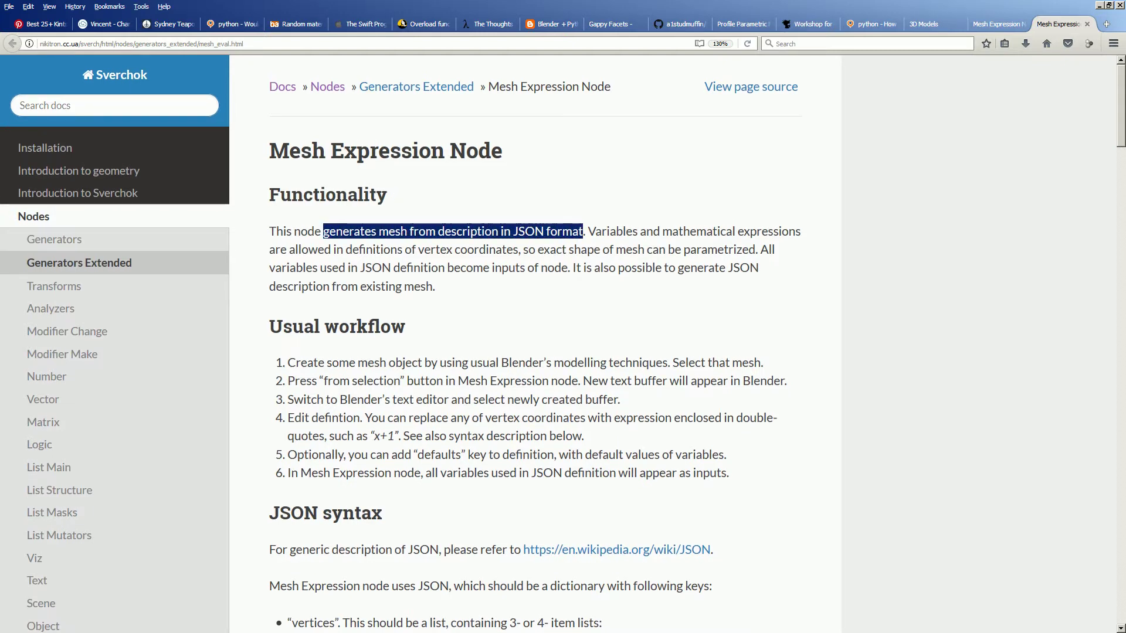
{"action": "left_click_drag", "start_coordinate": [588, 231], "coordinate": [743, 232]}
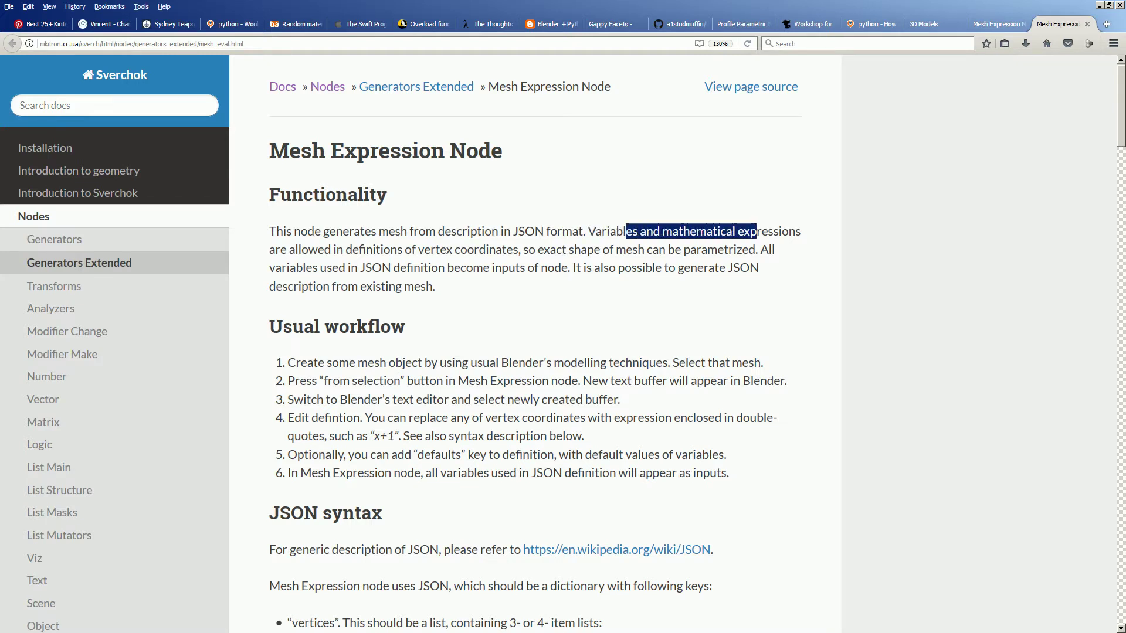
{"action": "left_click_drag", "start_coordinate": [513, 231], "coordinate": [573, 231]}
{"action": "scroll", "coordinate": [528, 345], "scroll_direction": "down", "scroll_amount": 10}
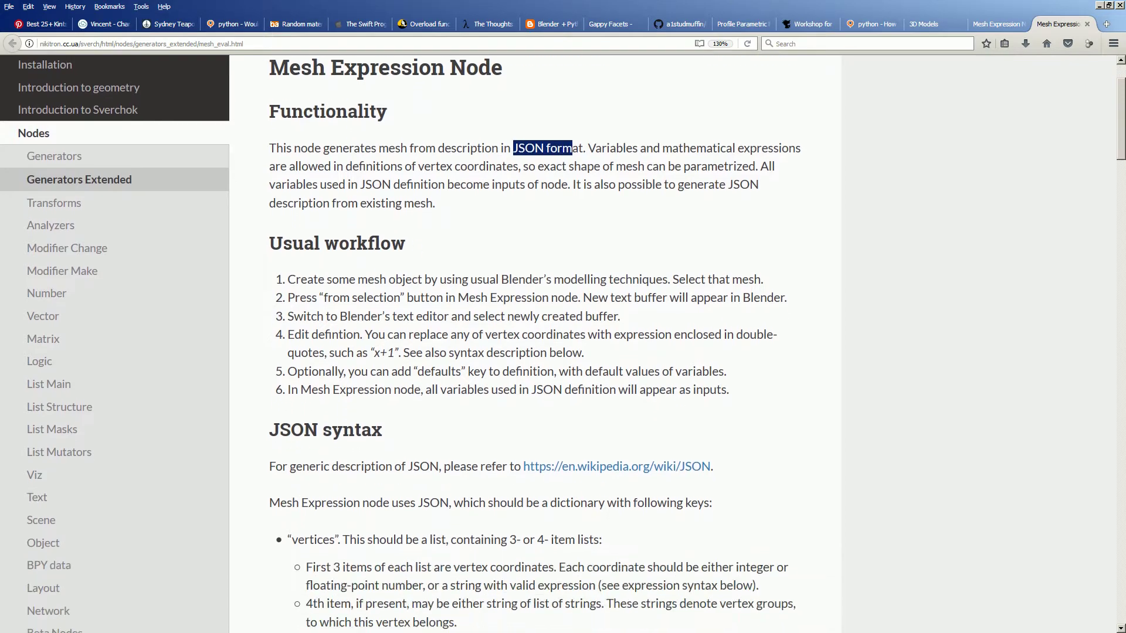
{"action": "scroll", "coordinate": [535, 345], "scroll_direction": "down", "scroll_amount": 12}
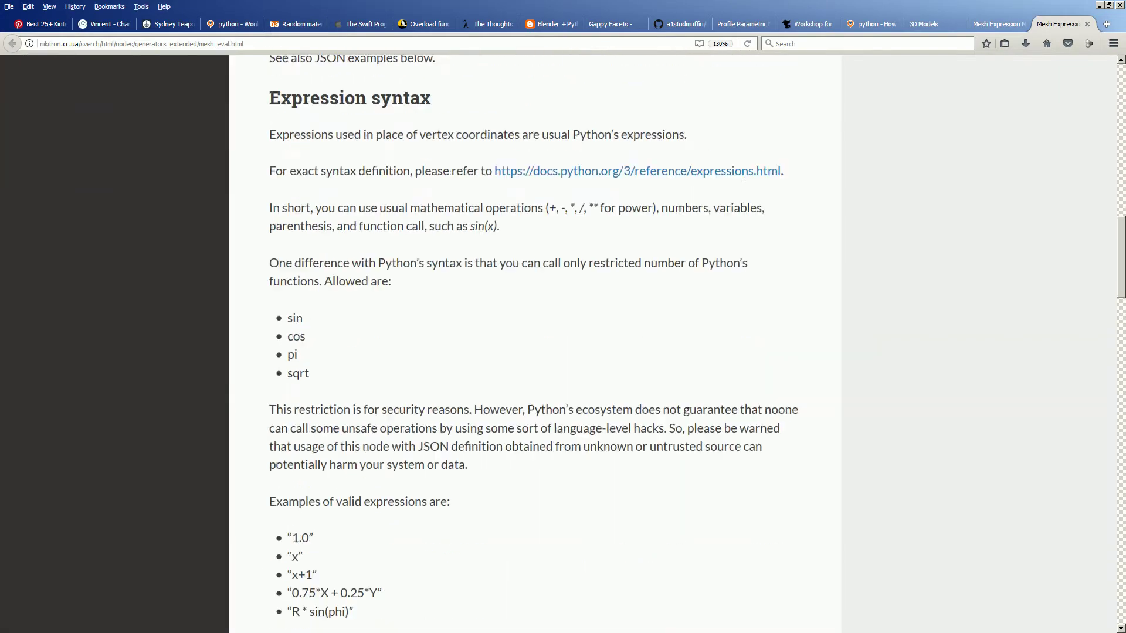
{"action": "scroll", "coordinate": [535, 345], "scroll_direction": "down", "scroll_amount": 5}
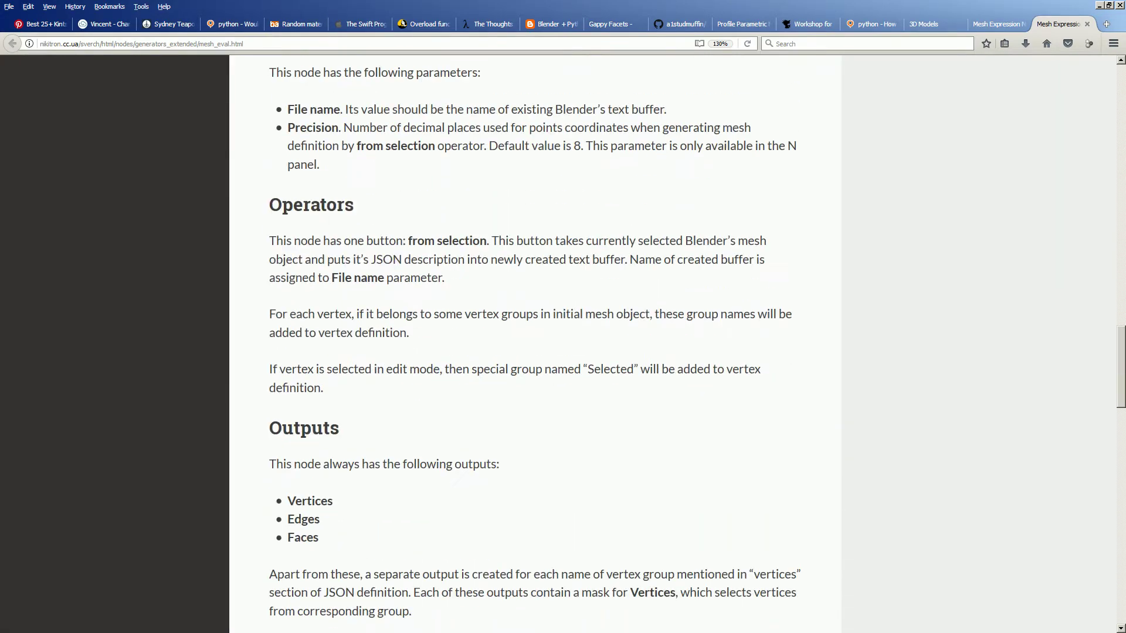
Switch back to Blender and import the Wavefront file happy_buddha_002.obj from the E: drive
{"action": "left_click_drag", "start_coordinate": [821, 6], "coordinate": [0, 59]}
{"action": "middle_click_drag", "start_coordinate": [528, 469], "coordinate": [466, 460]}
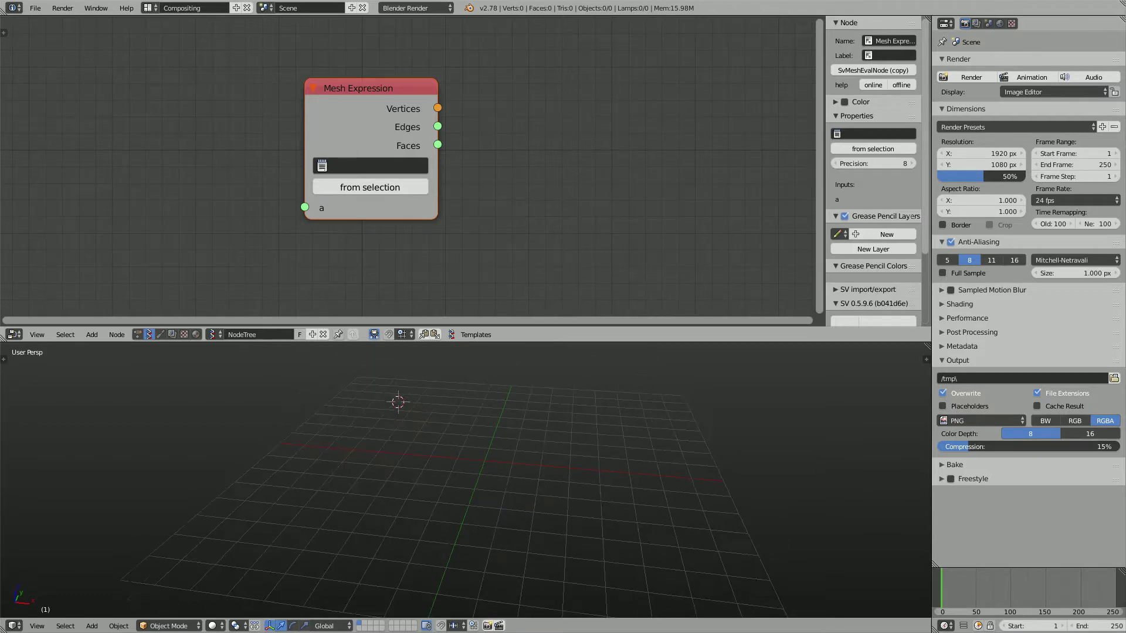
{"action": "left_click_drag", "start_coordinate": [375, 89], "coordinate": [323, 86]}
{"action": "scroll", "coordinate": [466, 460], "scroll_direction": "down", "scroll_amount": 3}
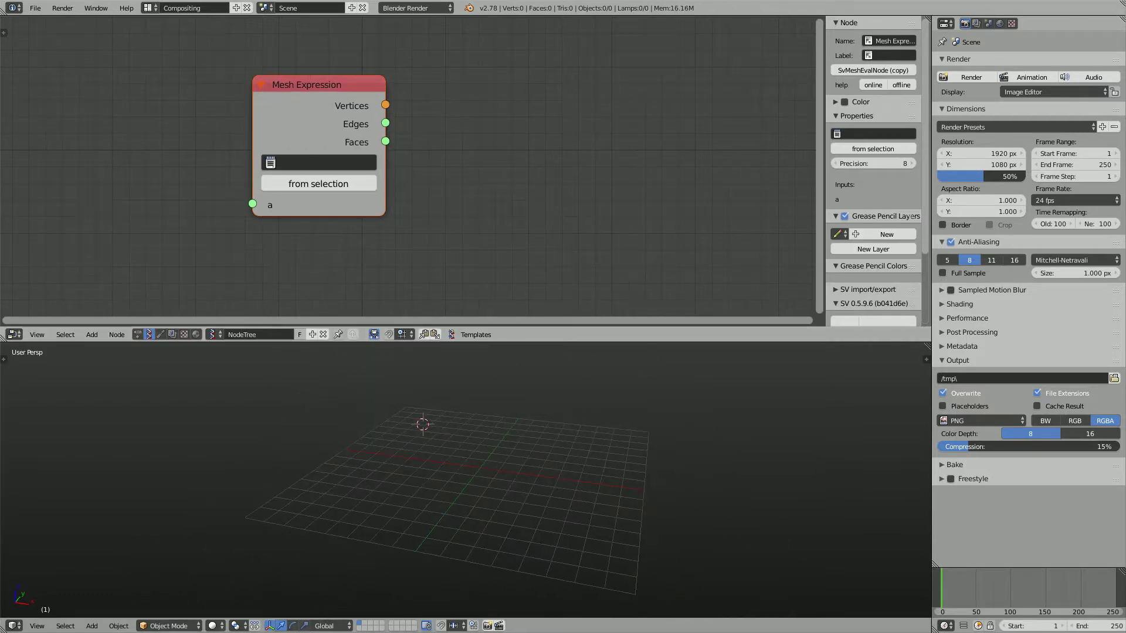
{"action": "left_click", "coordinate": [35, 7]}
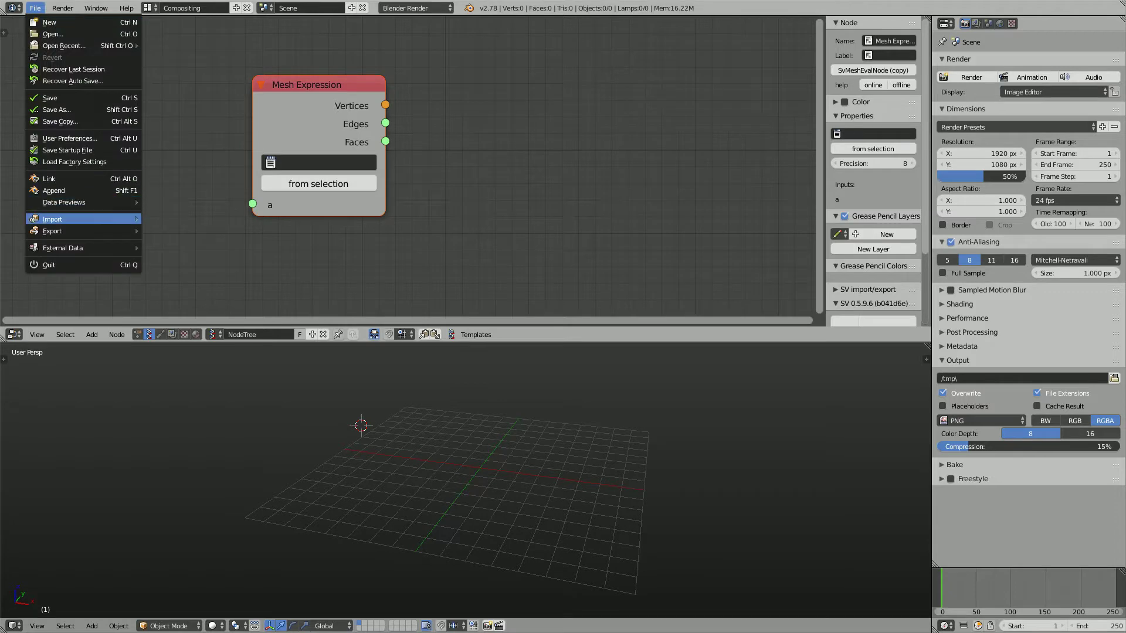
{"action": "mouse_move", "coordinate": [65, 220]}
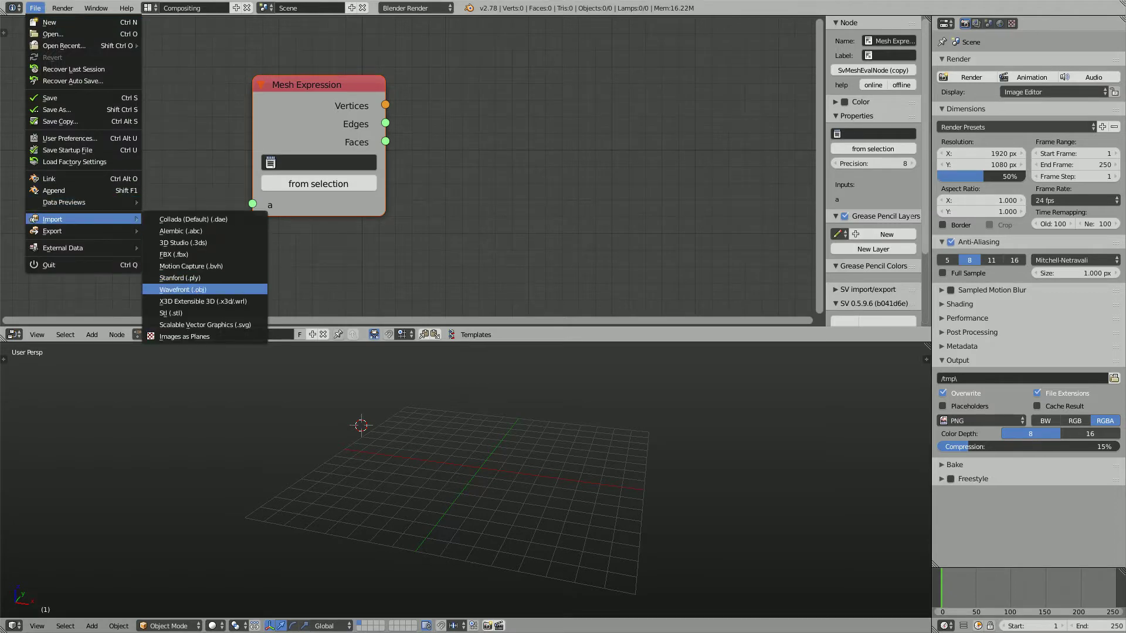
{"action": "left_click", "coordinate": [182, 290]}
{"action": "left_click", "coordinate": [41, 289]}
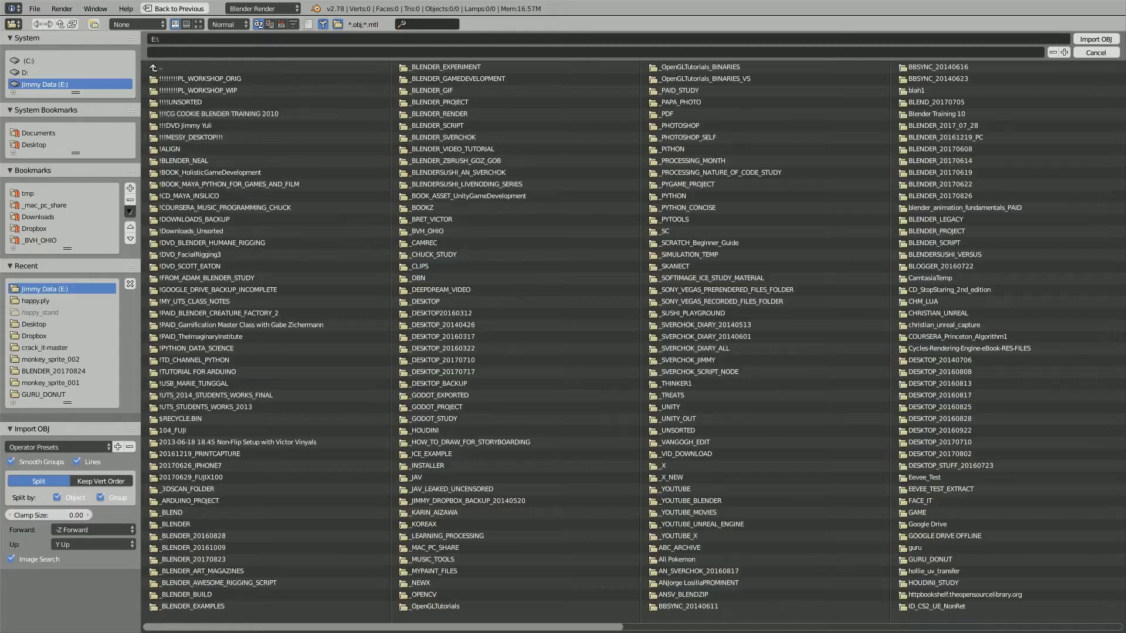
{"action": "scroll", "coordinate": [634, 334], "scroll_direction": "down", "scroll_amount": 15}
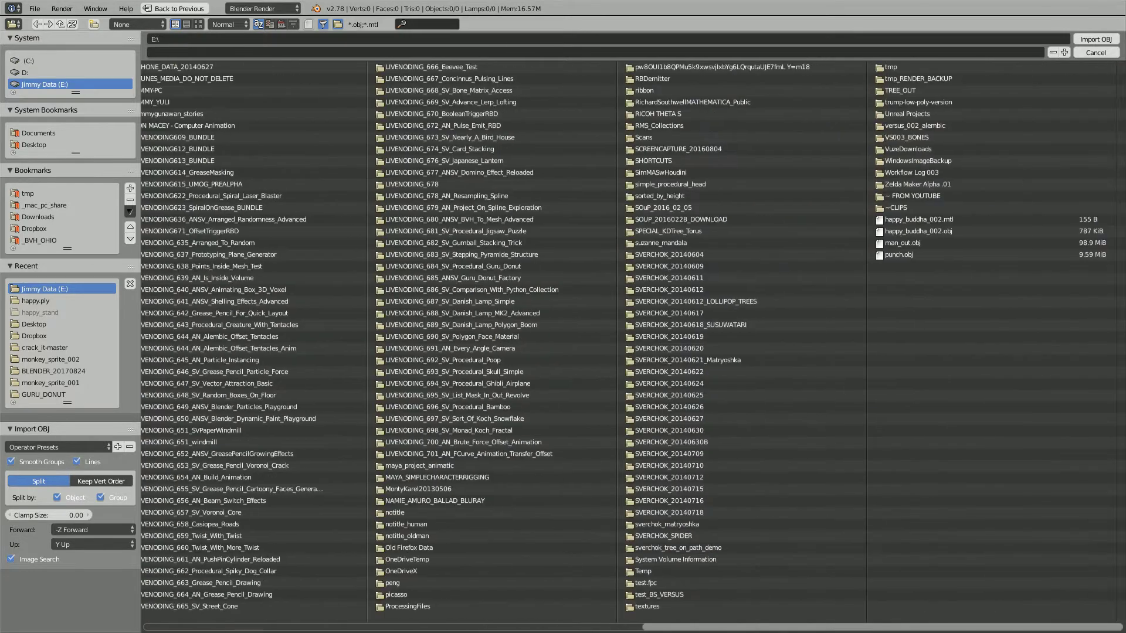
{"action": "left_click", "coordinate": [919, 231]}
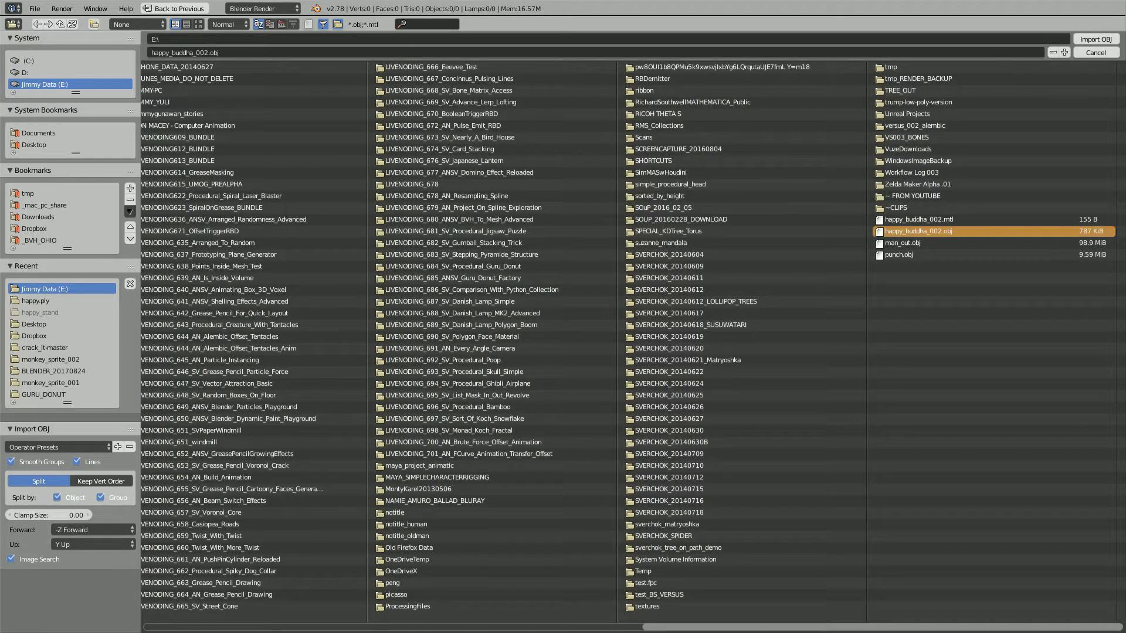
{"action": "key", "text": "Return"}
Select the imported Buddha statue and enlarge the 3D viewport by shrinking the node editor
{"action": "scroll", "coordinate": [466, 480], "scroll_direction": "up", "scroll_amount": 12}
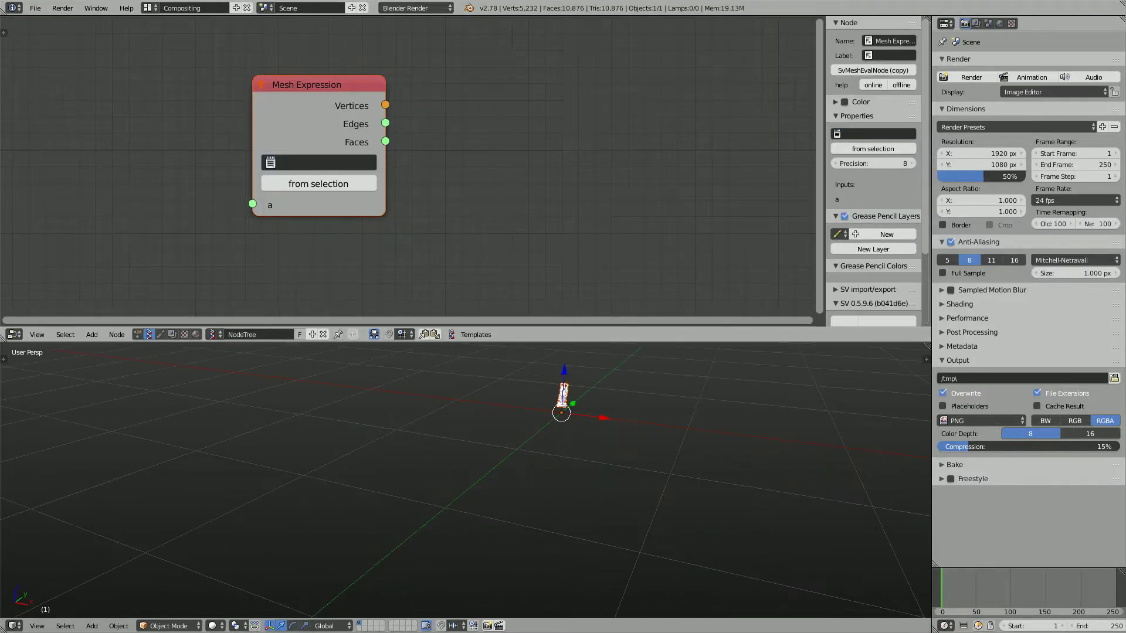
{"action": "middle_click_drag", "start_coordinate": [639, 382], "coordinate": [455, 473], "text": "shift"}
{"action": "scroll", "coordinate": [455, 440], "scroll_direction": "up", "scroll_amount": 3}
{"action": "right_click", "coordinate": [454, 387]}
{"action": "middle_click_drag", "start_coordinate": [454, 387], "coordinate": [435, 487]}
{"action": "scroll", "coordinate": [412, 513], "scroll_direction": "up", "scroll_amount": 4}
{"action": "left_click_drag", "start_coordinate": [458, 342], "coordinate": [458, 141]}
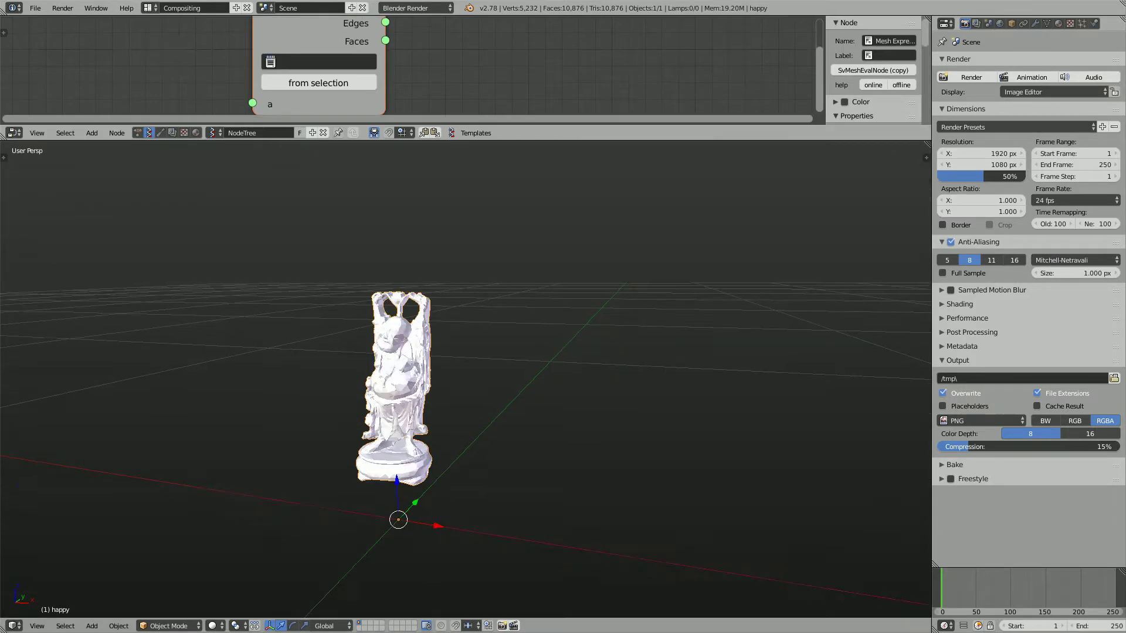
Examine the Buddha statue's mesh up close, toggling between wireframe and solid display
{"action": "scroll", "coordinate": [498, 329], "scroll_direction": "up", "scroll_amount": 3}
{"action": "middle_click_drag", "start_coordinate": [422, 375], "coordinate": [463, 321], "text": "shift"}
{"action": "key", "text": "4"}
{"action": "scroll", "coordinate": [464, 321], "scroll_direction": "down", "scroll_amount": 4}
{"action": "key", "text": "1"}
{"action": "scroll", "coordinate": [511, 351], "scroll_direction": "up", "scroll_amount": 5}
{"action": "mouse_move", "coordinate": [510, 352]}
{"action": "middle_mouse_down"}
{"action": "mouse_move", "coordinate": [540, 356]}
{"action": "mouse_move", "coordinate": [452, 348]}
{"action": "mouse_move", "coordinate": [493, 328]}
{"action": "mouse_move", "coordinate": [480, 328]}
{"action": "mouse_move", "coordinate": [516, 327]}
{"action": "middle_mouse_up"}
{"action": "scroll", "coordinate": [540, 356], "scroll_direction": "up", "scroll_amount": 1}
{"action": "key", "text": "z"}
{"action": "key", "text": "z"}
{"action": "scroll", "coordinate": [467, 345], "scroll_direction": "up", "scroll_amount": 1}
{"action": "scroll", "coordinate": [467, 344], "scroll_direction": "up", "scroll_amount": 1}
{"action": "key", "text": "z"}
{"action": "key", "text": "z"}
{"action": "scroll", "coordinate": [494, 328], "scroll_direction": "down", "scroll_amount": 3}
{"action": "scroll", "coordinate": [465, 379], "scroll_direction": "down", "scroll_amount": 2}
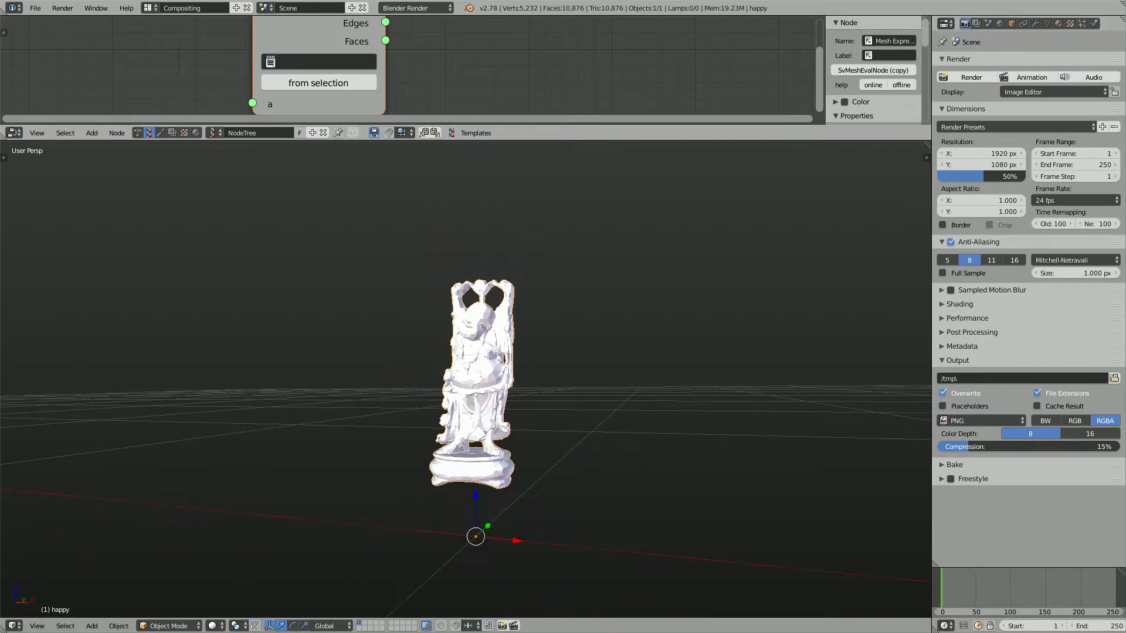
Split the properties area in two and change its upper part to an Outliner
{"action": "left_click_drag", "start_coordinate": [1121, 20], "coordinate": [1103, 196]}
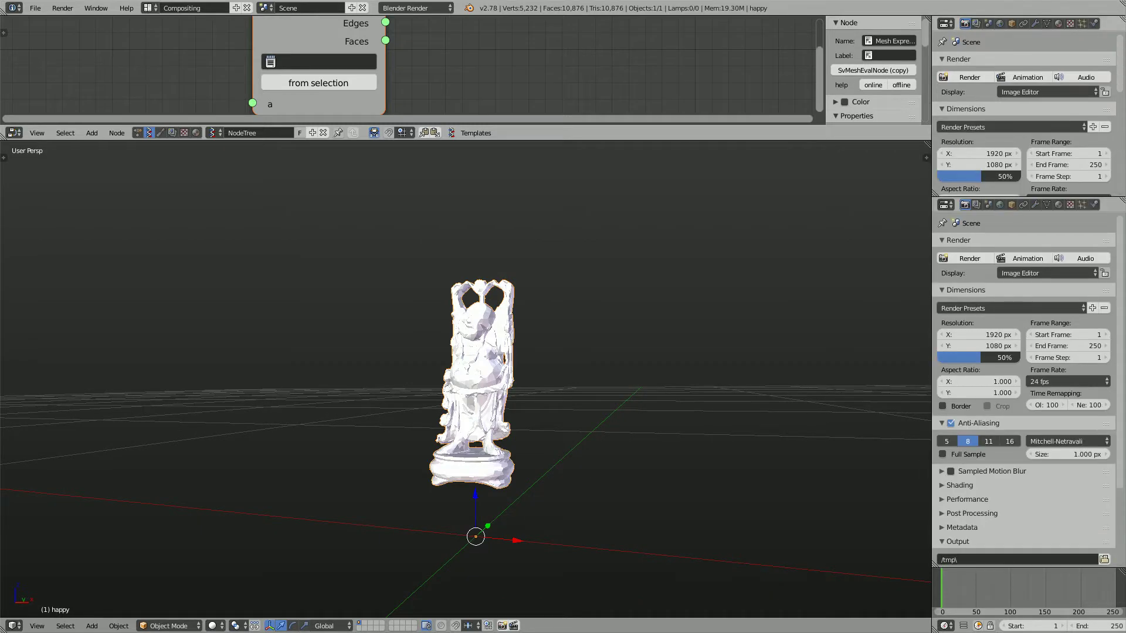
{"action": "left_click", "coordinate": [946, 24]}
{"action": "left_click", "coordinate": [966, 212]}
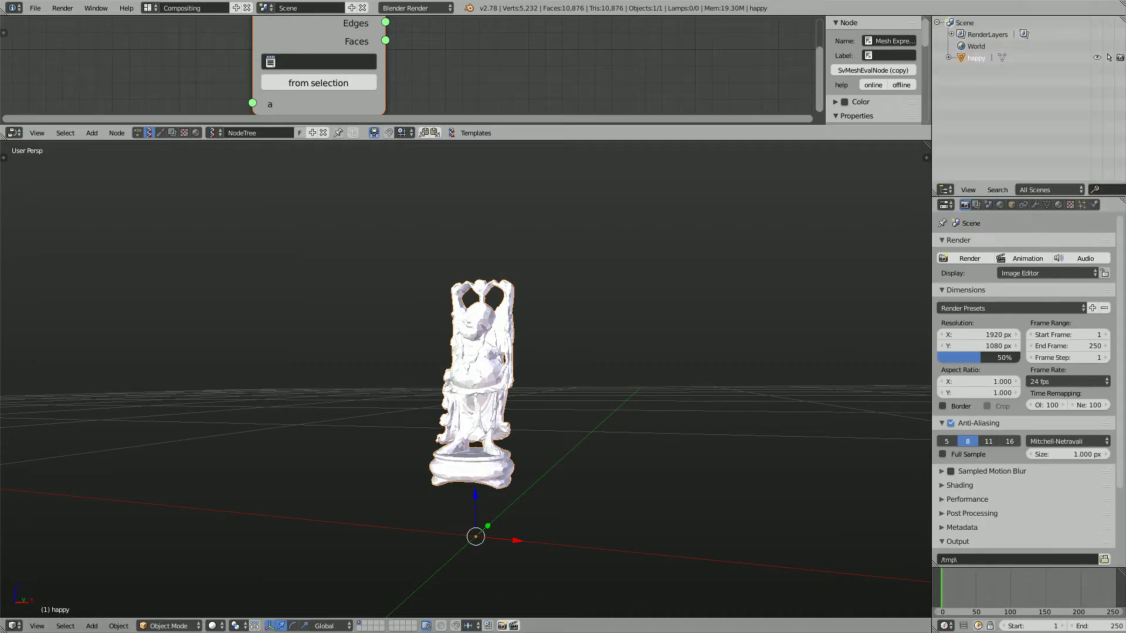
Enlarge the node editor area and reposition the Mesh Expression node within it
{"action": "left_click_drag", "start_coordinate": [586, 141], "coordinate": [587, 244]}
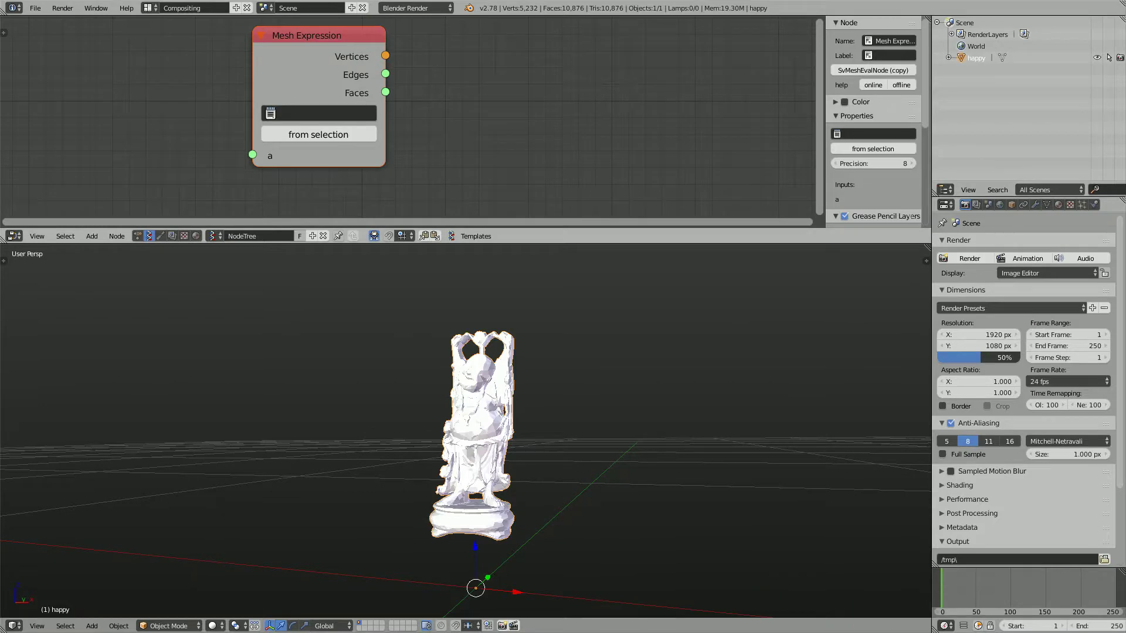
{"action": "key", "text": "g"}
{"action": "left_click", "coordinate": [266, 105]}
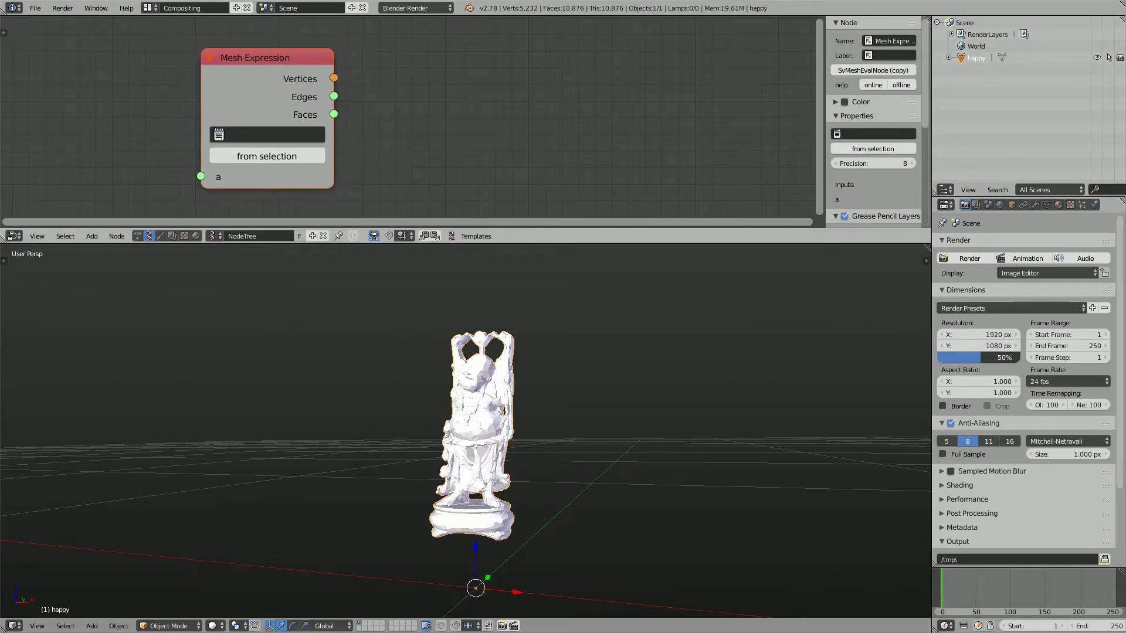
{"action": "scroll", "coordinate": [481, 431], "scroll_direction": "down", "scroll_amount": 1}
{"action": "middle_click_drag", "start_coordinate": [481, 431], "coordinate": [473, 430]}
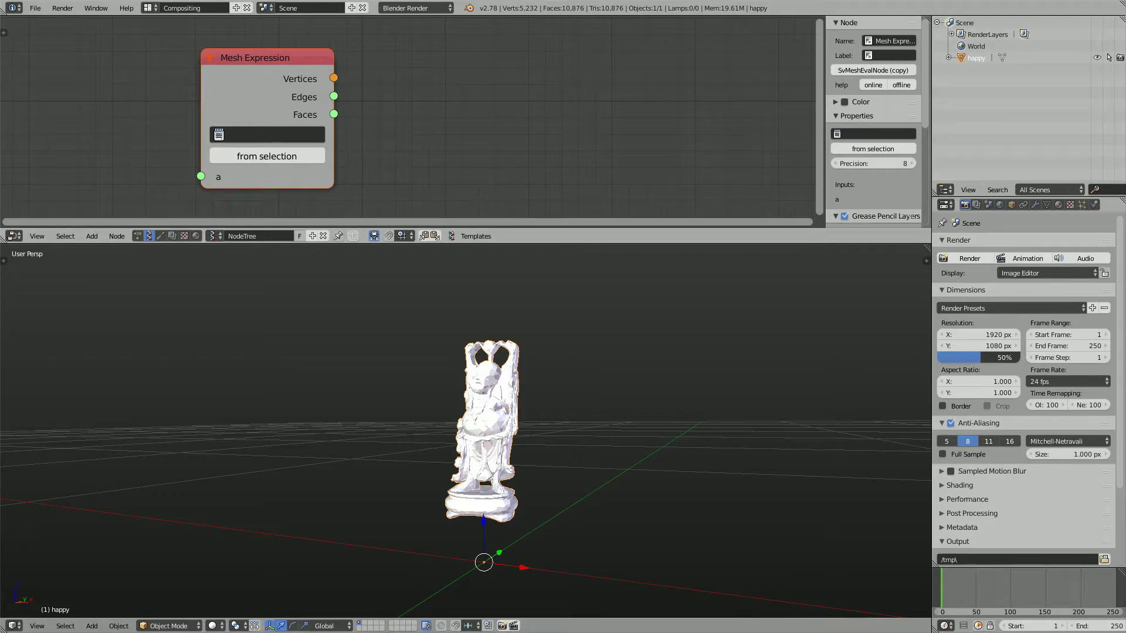
{"action": "left_click_drag", "start_coordinate": [481, 244], "coordinate": [481, 352]}
{"action": "left_click_drag", "start_coordinate": [267, 112], "coordinate": [257, 136]}
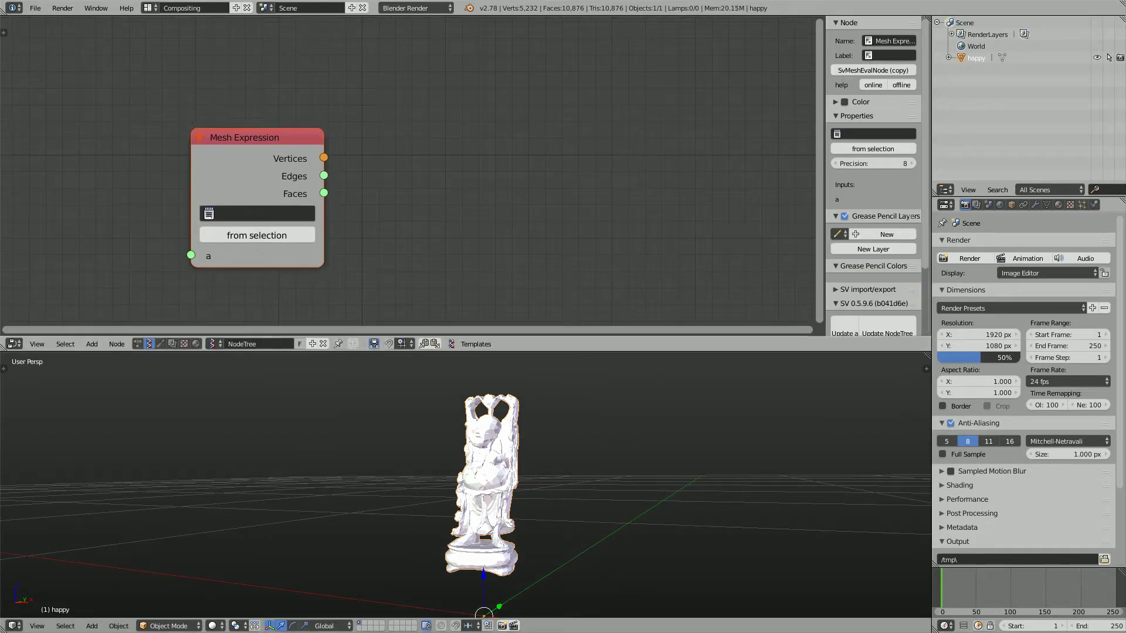
Generate the Mesh Expression definition from the selected Buddha statue and hide the node editor's sidebar
{"action": "left_click", "coordinate": [256, 235]}
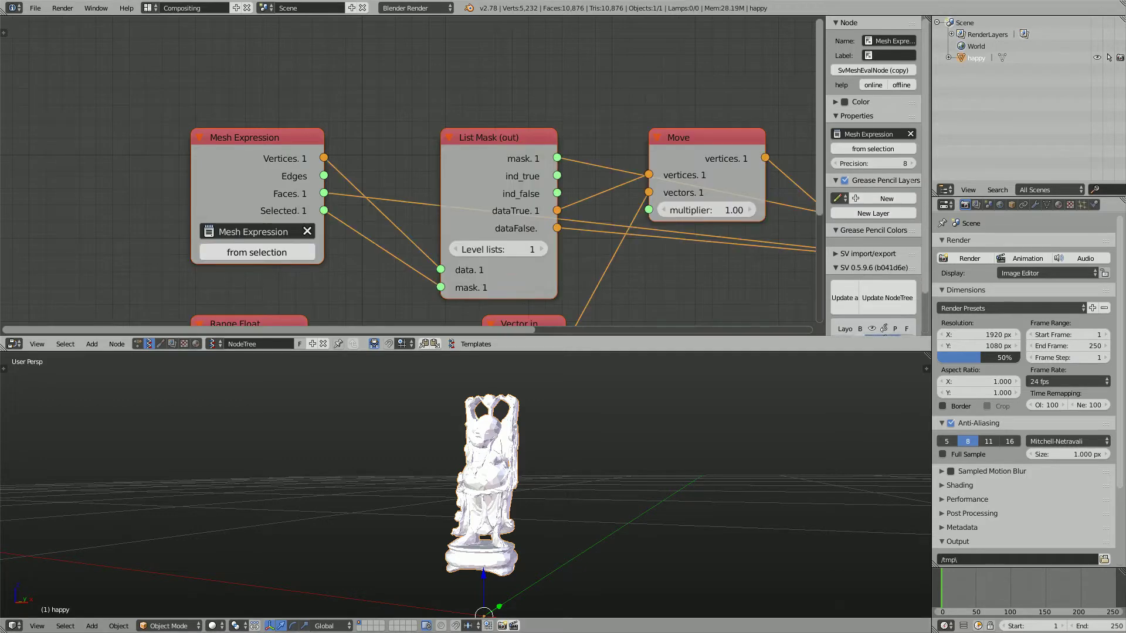
{"action": "scroll", "coordinate": [411, 176], "scroll_direction": "down", "scroll_amount": 4}
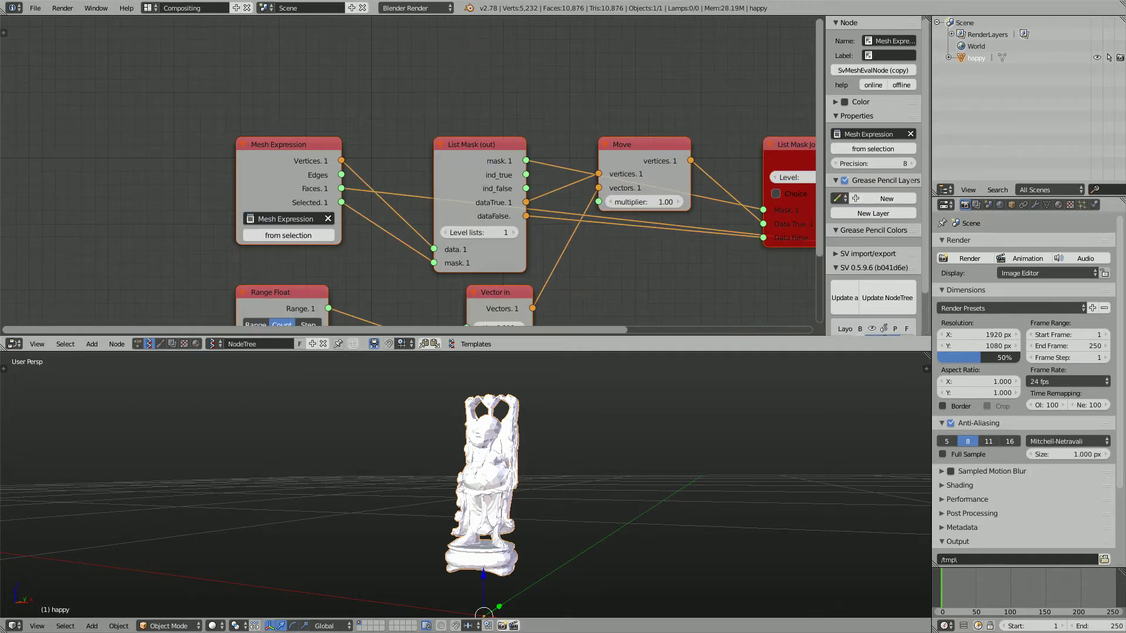
{"action": "key", "text": "Home"}
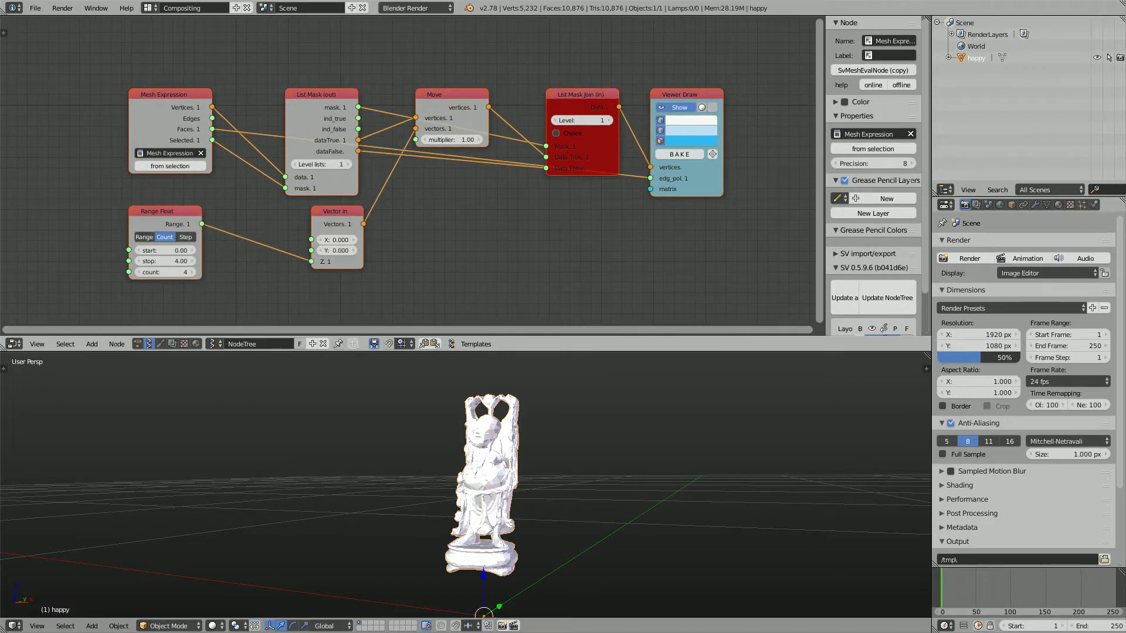
{"action": "key", "text": "n"}
{"action": "key", "text": "Home"}
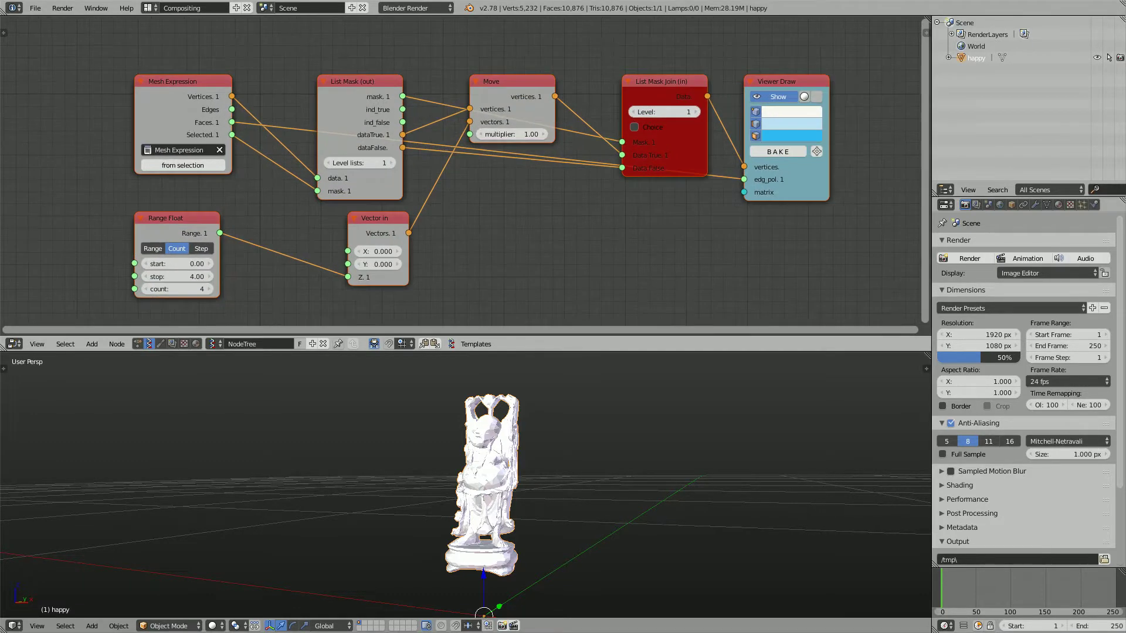
{"action": "scroll", "coordinate": [296, 157], "scroll_direction": "down", "scroll_amount": 1}
{"action": "scroll", "coordinate": [465, 170], "scroll_direction": "down", "scroll_amount": 1}
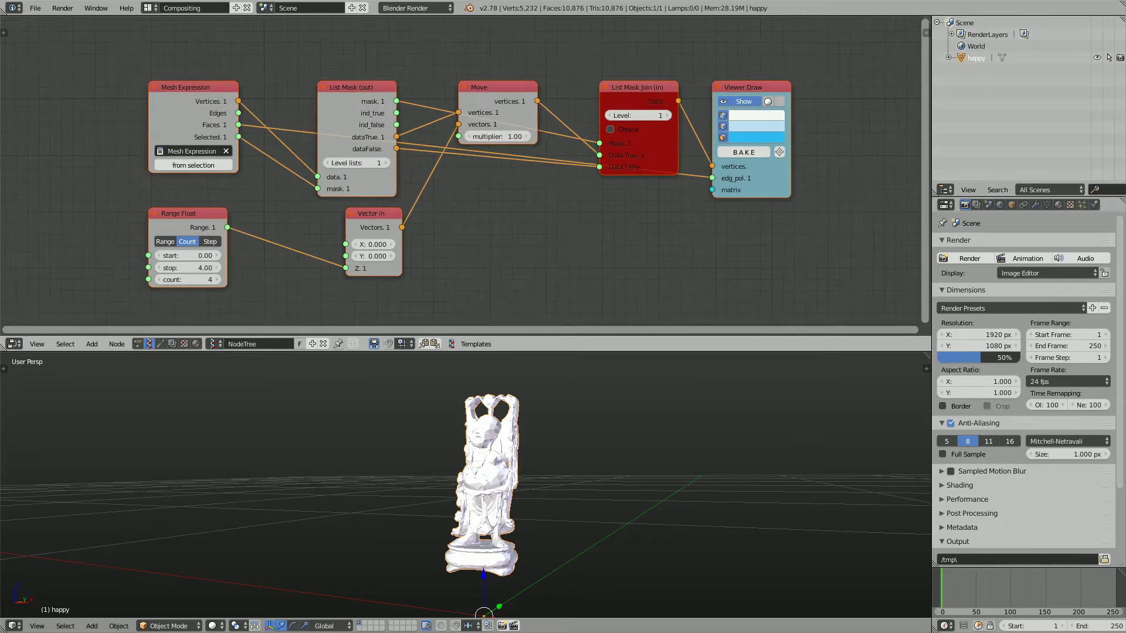
Spread out the node tree by moving the Mesh Expression and Viewer Draw nodes farther out at its two ends
{"action": "left_click_drag", "start_coordinate": [186, 87], "coordinate": [37, 71]}
{"action": "left_click_drag", "start_coordinate": [745, 87], "coordinate": [774, 74]}
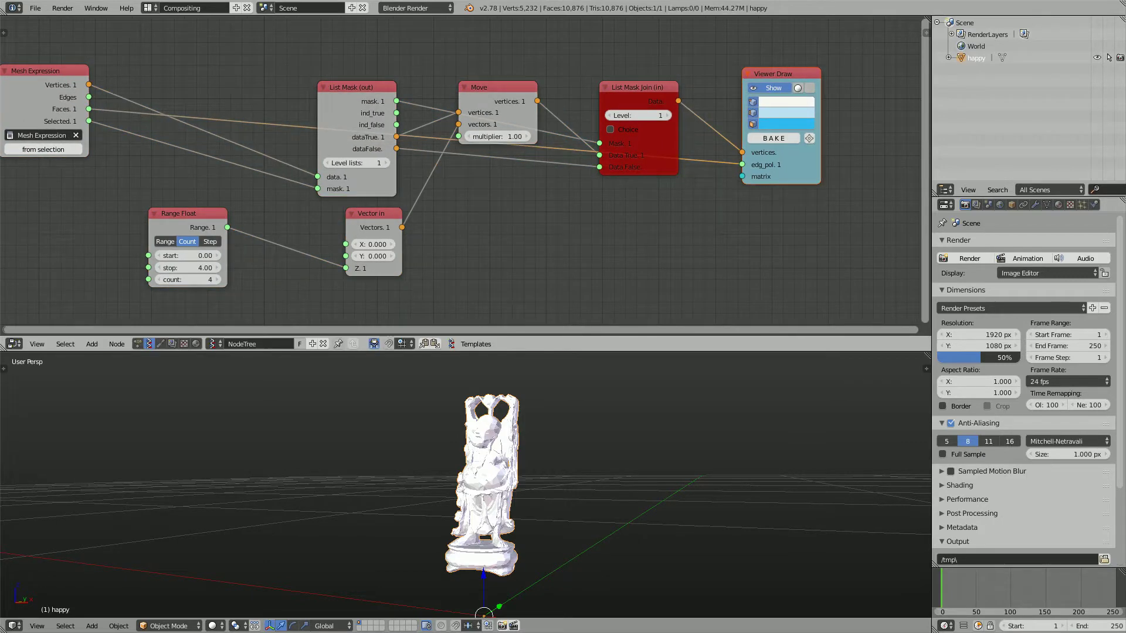
{"action": "key", "text": "Home"}
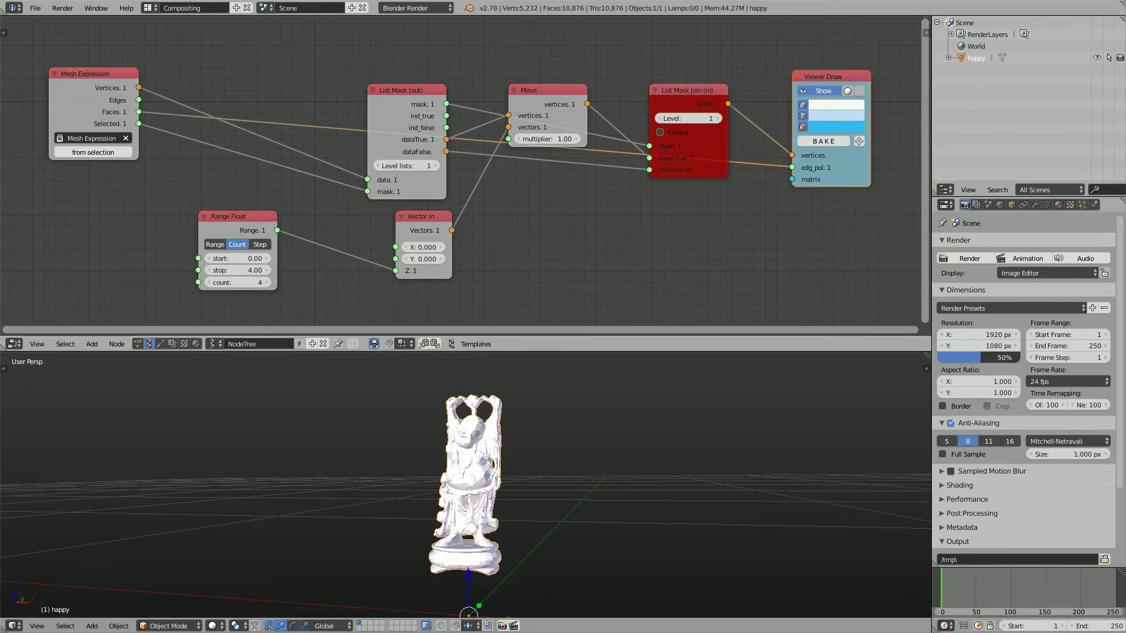
Split the 3D view in two and change one part to a Text Editor showing the Mesh Expression text
{"action": "left_click_drag", "start_coordinate": [927, 355], "coordinate": [462, 369]}
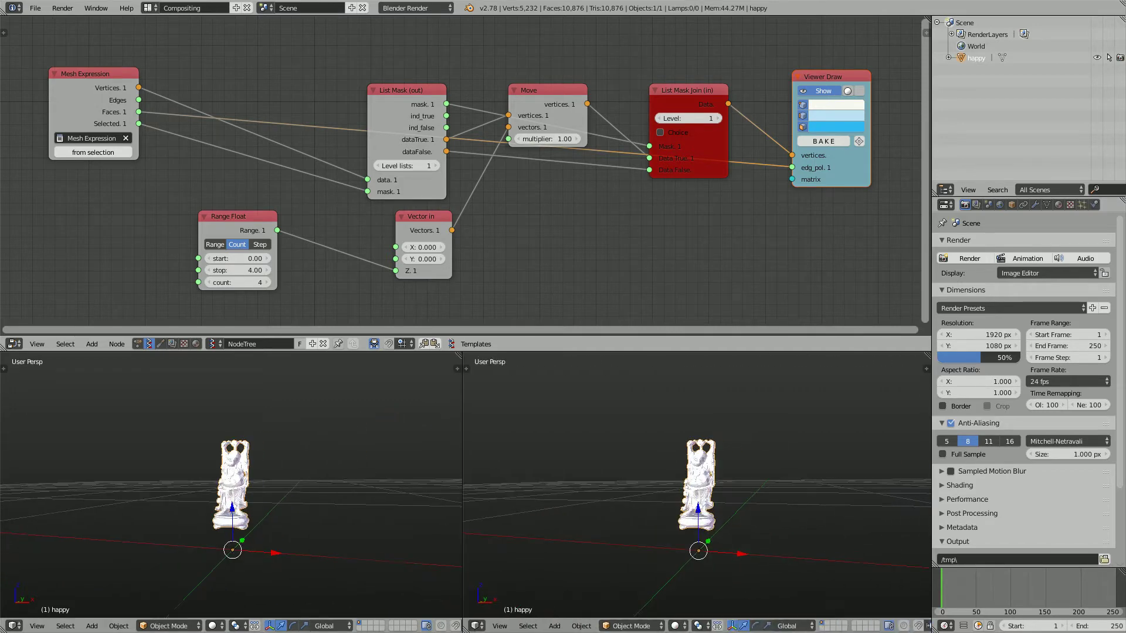
{"action": "scroll", "coordinate": [231, 485], "scroll_direction": "up", "scroll_amount": 2}
{"action": "left_click", "coordinate": [13, 625]}
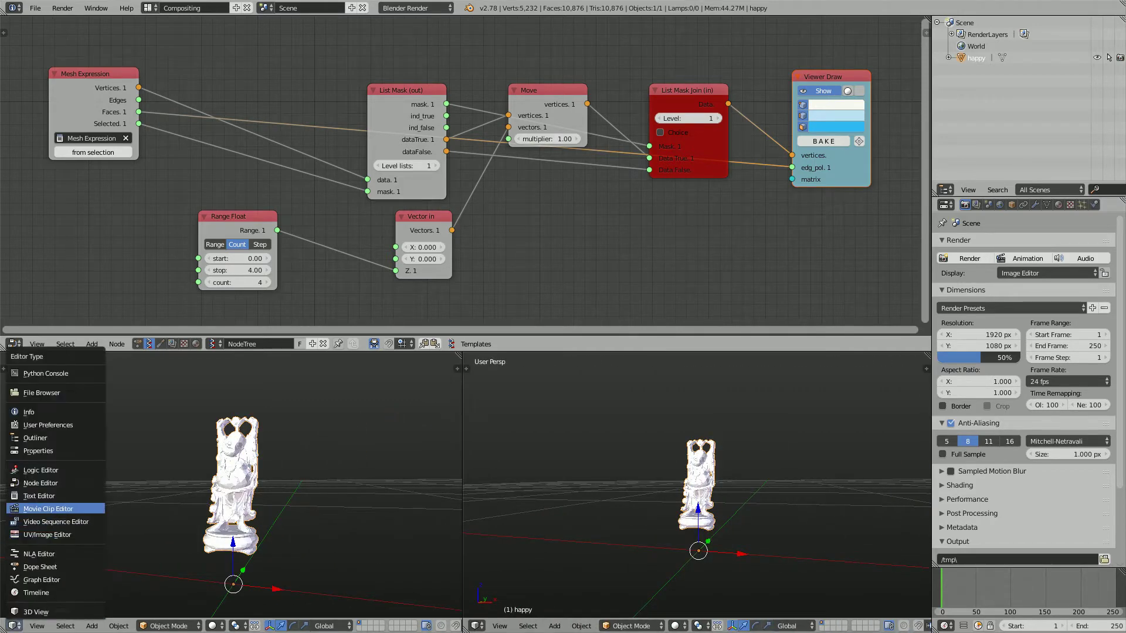
{"action": "left_click", "coordinate": [35, 496]}
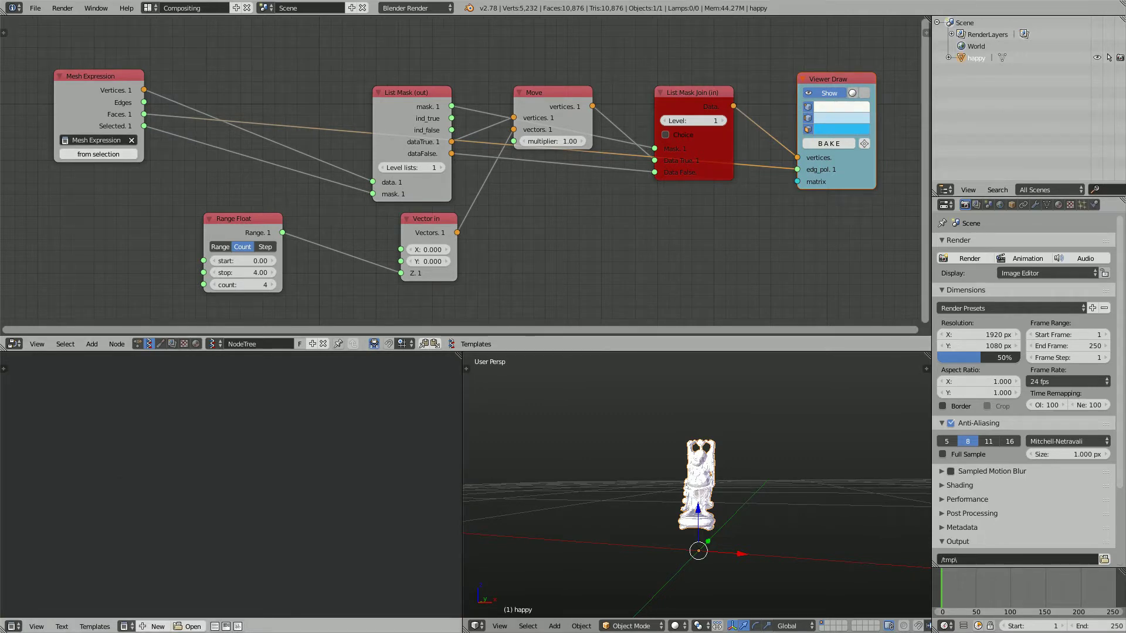
{"action": "left_click", "coordinate": [125, 626]}
{"action": "left_click", "coordinate": [154, 505]}
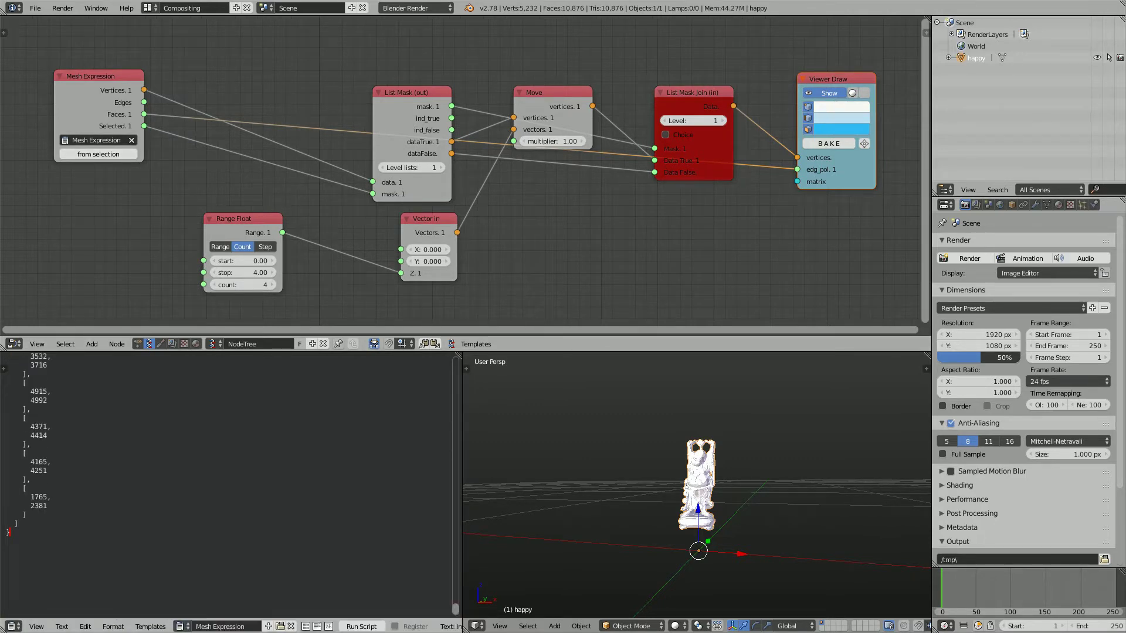
Examine the Mesh Expression text, from the index pairs at its end back to the vertices list at its start
{"action": "scroll", "coordinate": [229, 487], "scroll_direction": "up", "scroll_amount": 15}
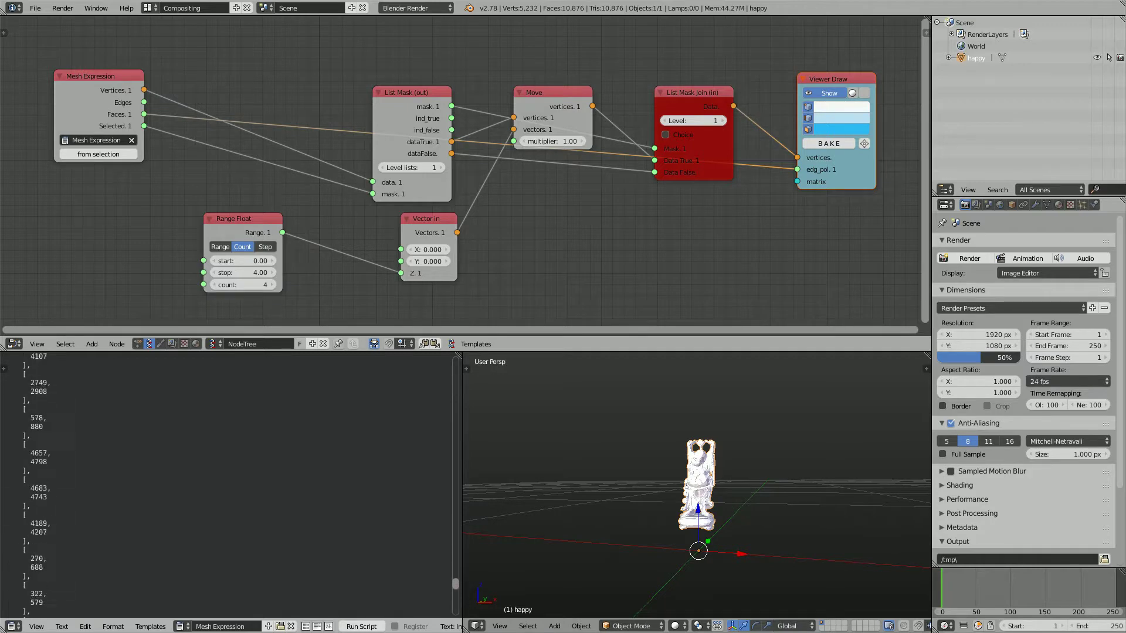
{"action": "scroll", "coordinate": [229, 487], "scroll_direction": "up", "scroll_amount": 20}
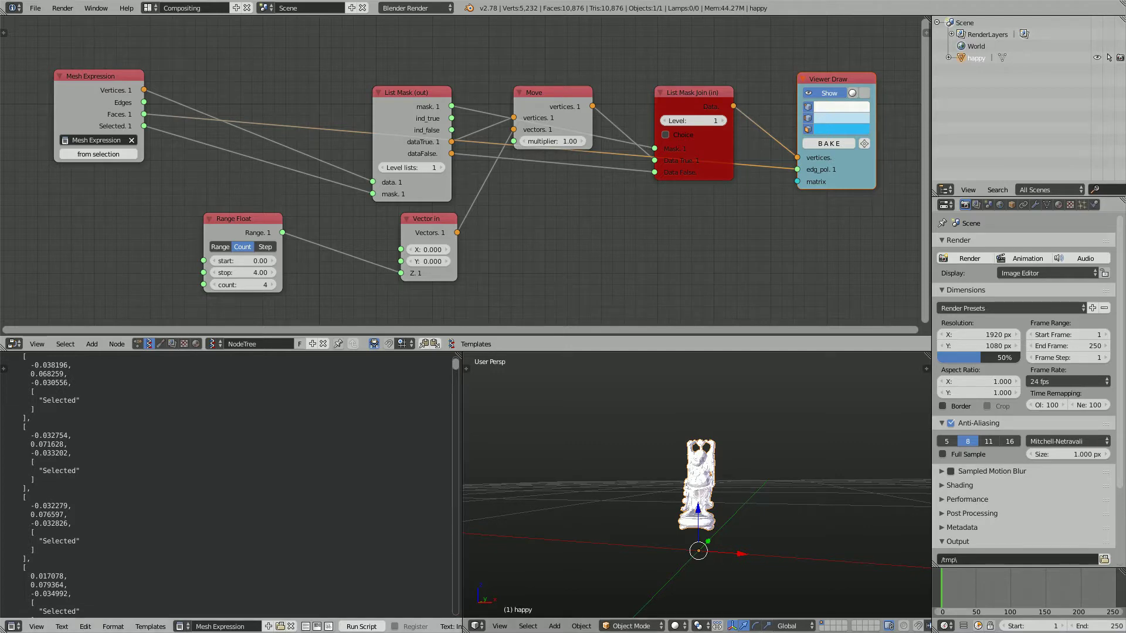
{"action": "scroll", "coordinate": [229, 486], "scroll_direction": "up", "scroll_amount": 5}
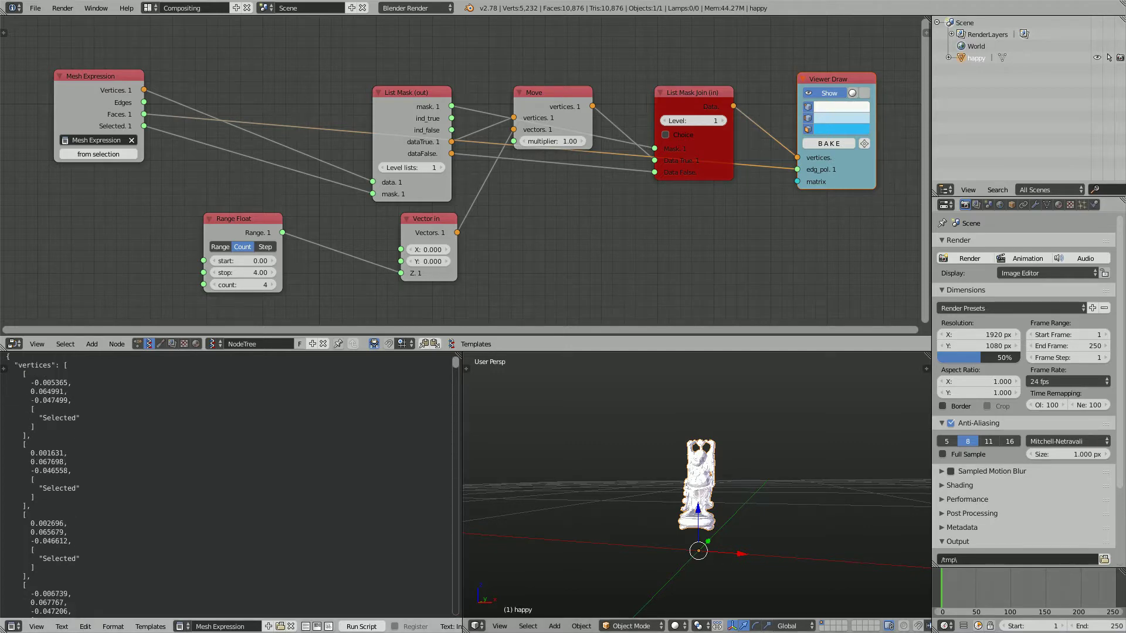
{"action": "scroll", "coordinate": [229, 487], "scroll_direction": "down", "scroll_amount": 20}
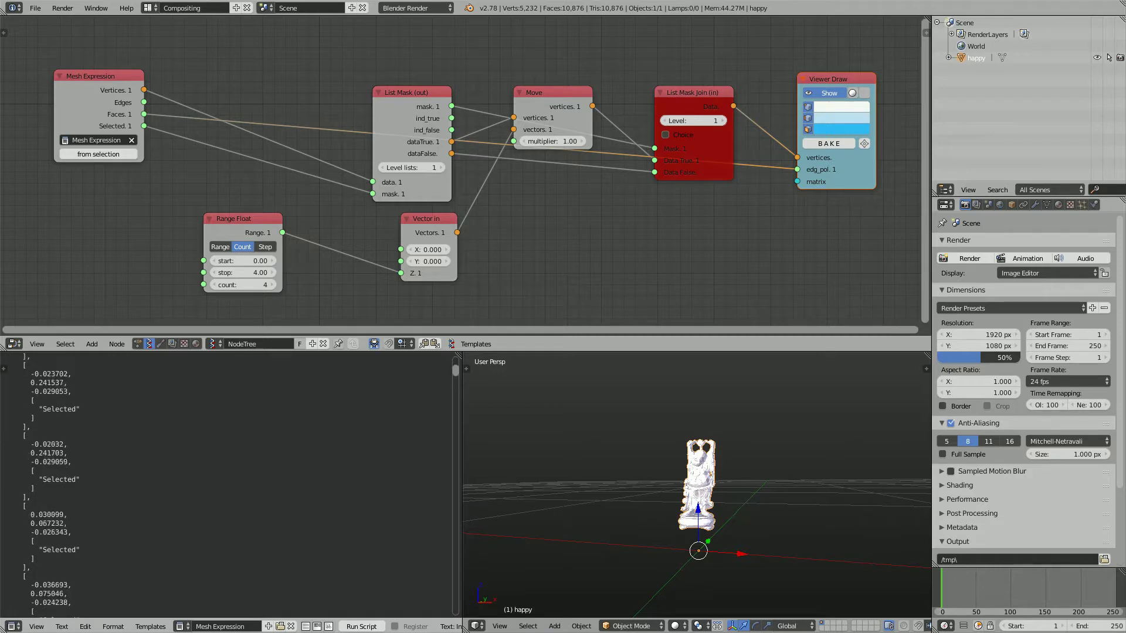
{"action": "scroll", "coordinate": [228, 487], "scroll_direction": "up", "scroll_amount": 20}
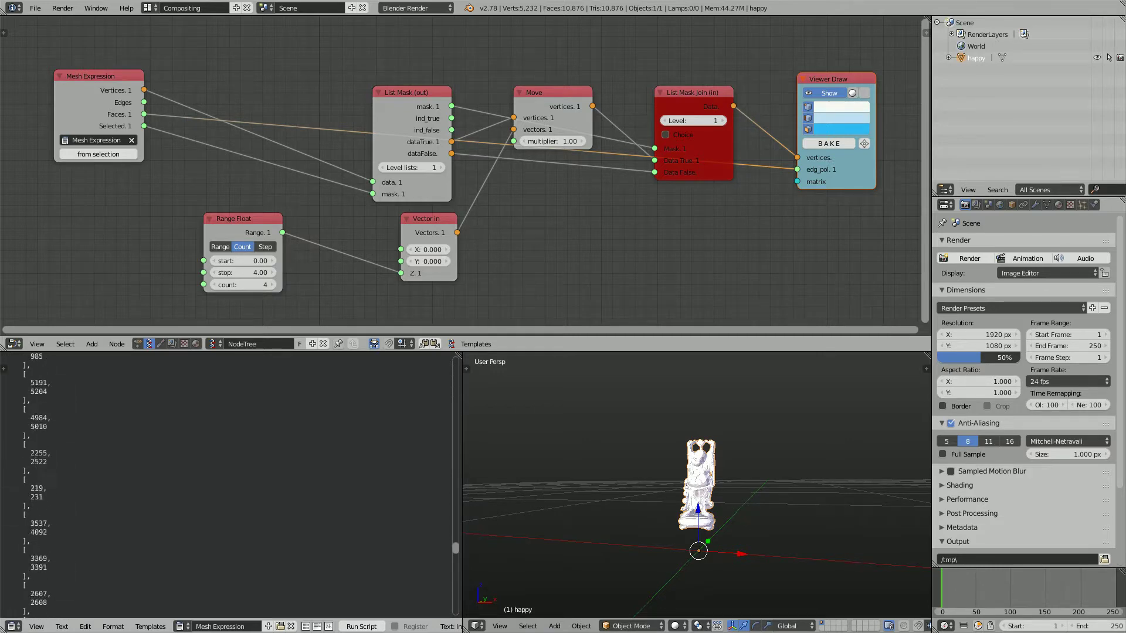
{"action": "scroll", "coordinate": [776, 478], "scroll_direction": "up", "scroll_amount": 4}
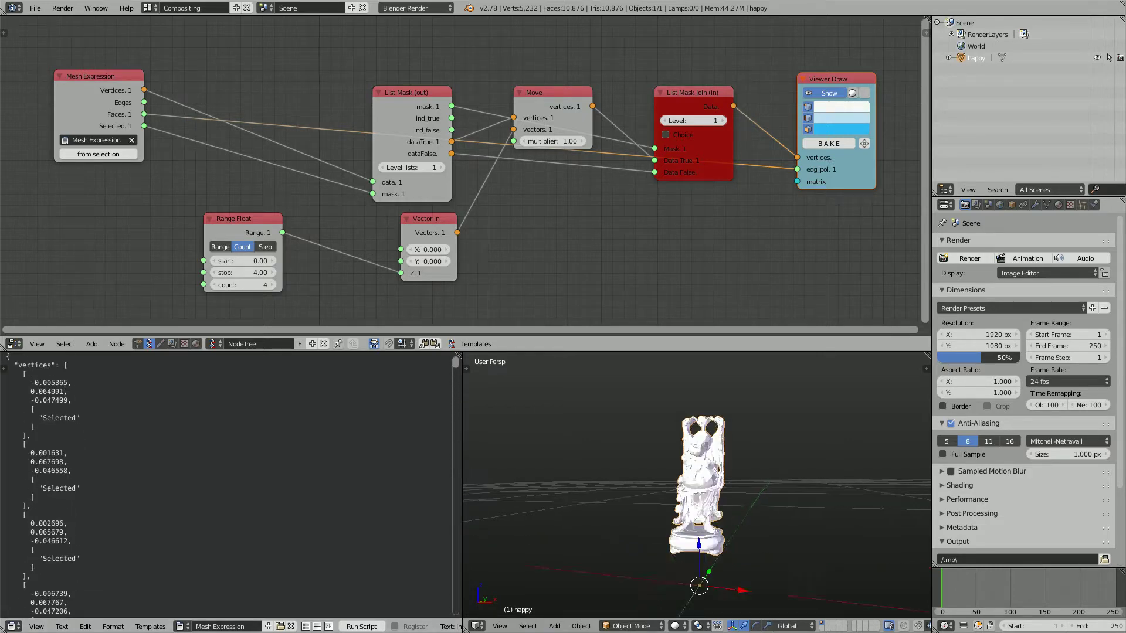
Delete the Buddha statue object from the scene
{"action": "left_click", "coordinate": [775, 479]}
{"action": "scroll", "coordinate": [776, 479], "scroll_direction": "down", "scroll_amount": 2}
{"action": "key", "text": "a"}
{"action": "key", "text": "a"}
{"action": "middle_click_drag", "start_coordinate": [776, 478], "coordinate": [764, 478]}
{"action": "key", "text": "x"}
{"action": "left_click", "coordinate": [658, 467]}
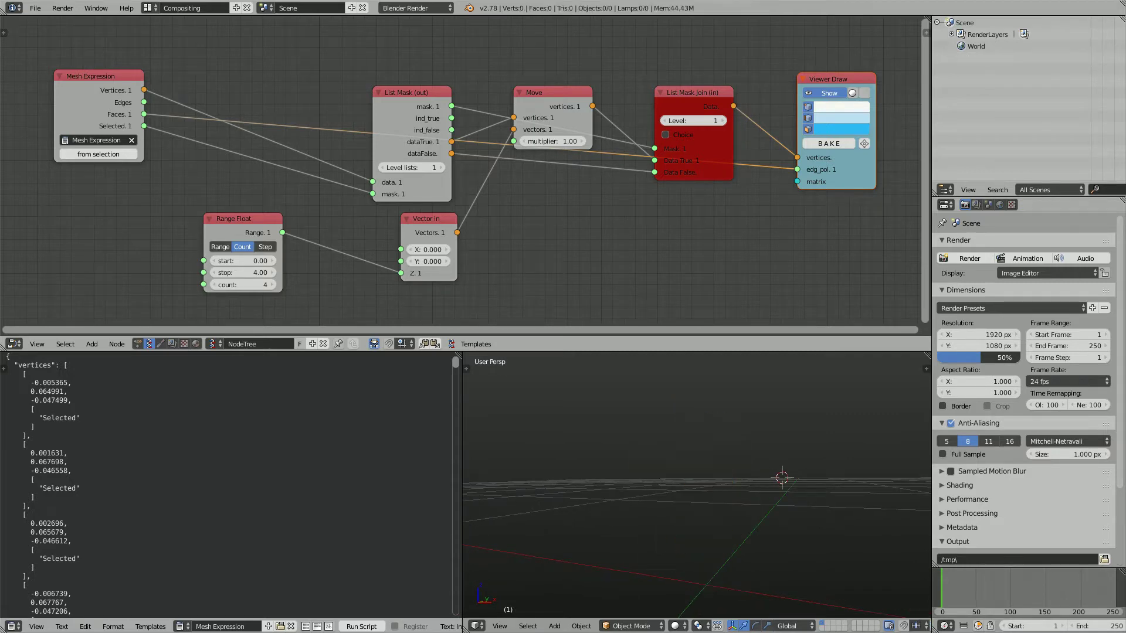
Move the List Mask Join node closer to the Move node and raise the Mesh Expression node
{"action": "scroll", "coordinate": [659, 464], "scroll_direction": "down", "scroll_amount": 2}
{"action": "middle_click_drag", "start_coordinate": [633, 253], "coordinate": [543, 272]}
{"action": "left_click_drag", "start_coordinate": [602, 113], "coordinate": [580, 109]}
{"action": "scroll", "coordinate": [562, 129], "scroll_direction": "down", "scroll_amount": 2}
{"action": "middle_click_drag", "start_coordinate": [563, 129], "coordinate": [688, 137]}
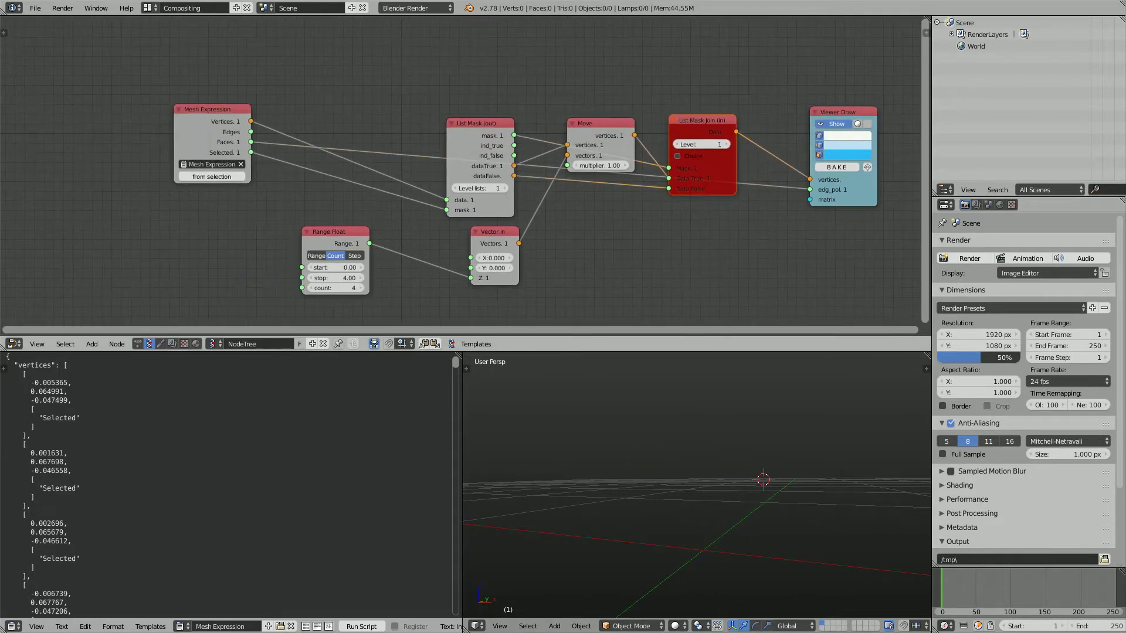
{"action": "left_click_drag", "start_coordinate": [211, 110], "coordinate": [232, 78]}
{"action": "left_click", "coordinate": [462, 169]}
{"action": "scroll", "coordinate": [462, 169], "scroll_direction": "up", "scroll_amount": 1}
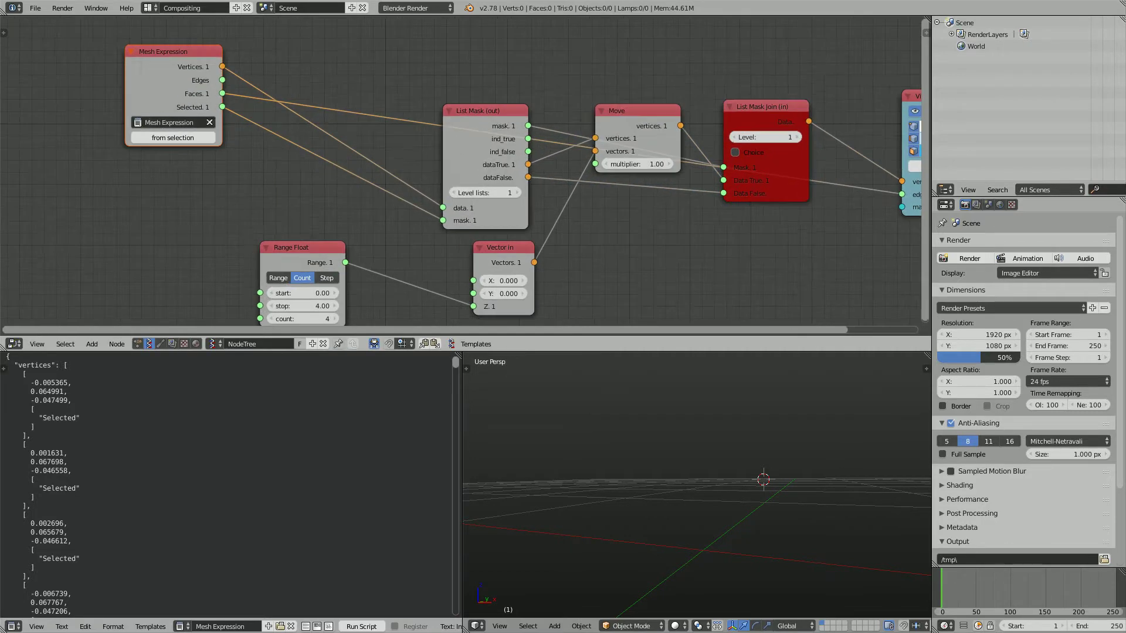
Reposition the List Mask Join and List Mask (out) nodes and set the list level of both to 2
{"action": "left_click", "coordinate": [183, 626]}
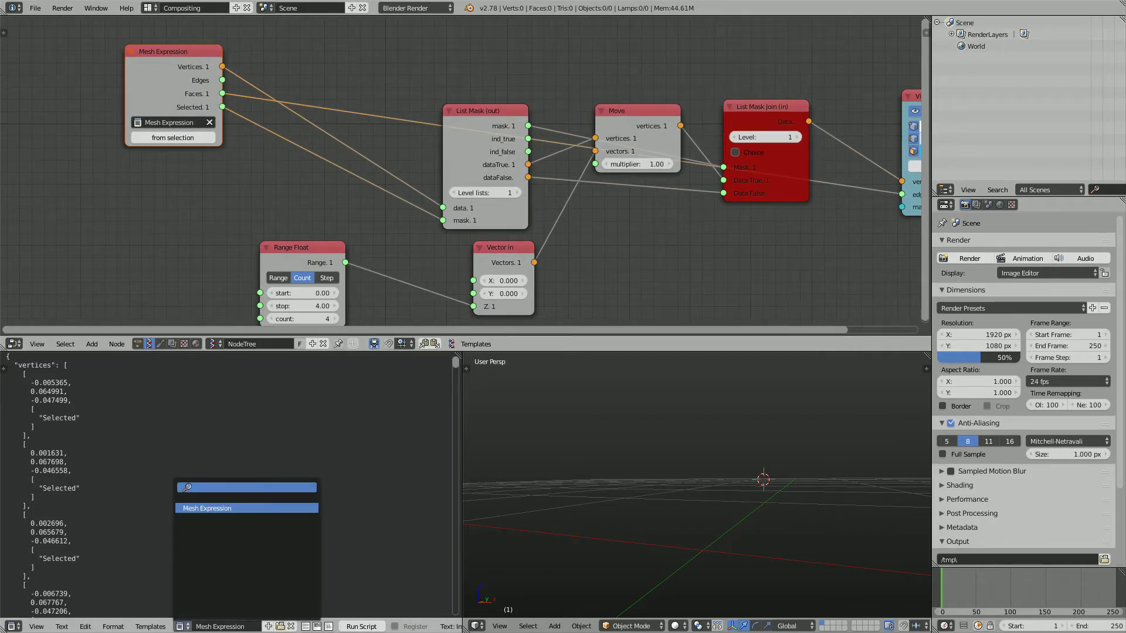
{"action": "scroll", "coordinate": [663, 132], "scroll_direction": "down", "scroll_amount": 4}
{"action": "scroll", "coordinate": [674, 132], "scroll_direction": "down", "scroll_amount": 2}
{"action": "middle_click_drag", "start_coordinate": [674, 132], "coordinate": [568, 111]}
{"action": "scroll", "coordinate": [569, 111], "scroll_direction": "up", "scroll_amount": 2}
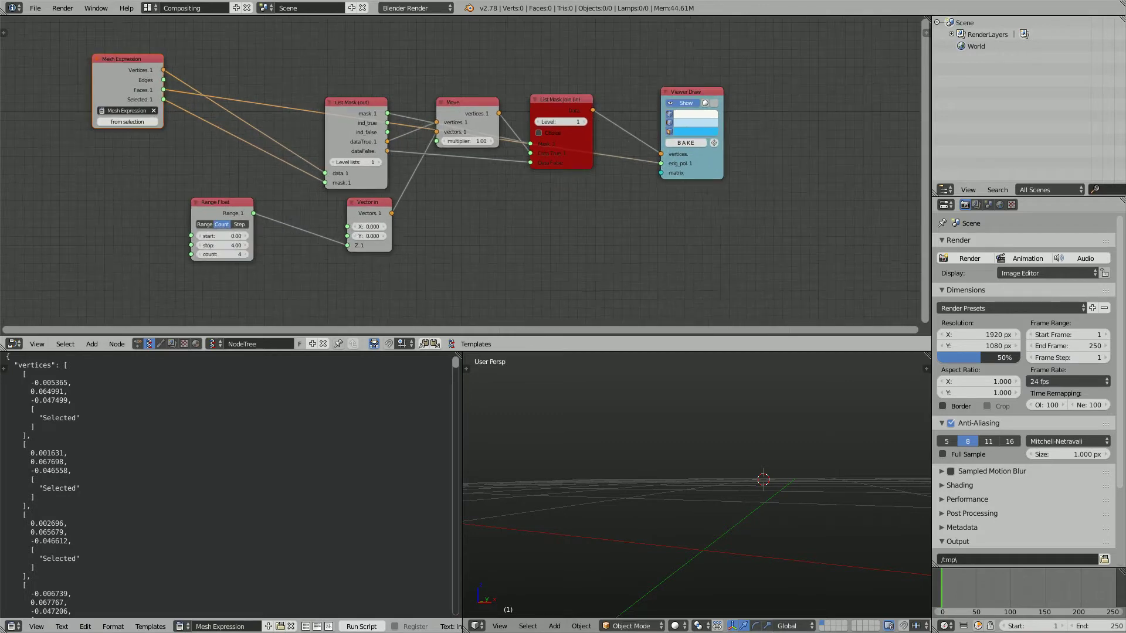
{"action": "left_click_drag", "start_coordinate": [561, 99], "coordinate": [559, 115]}
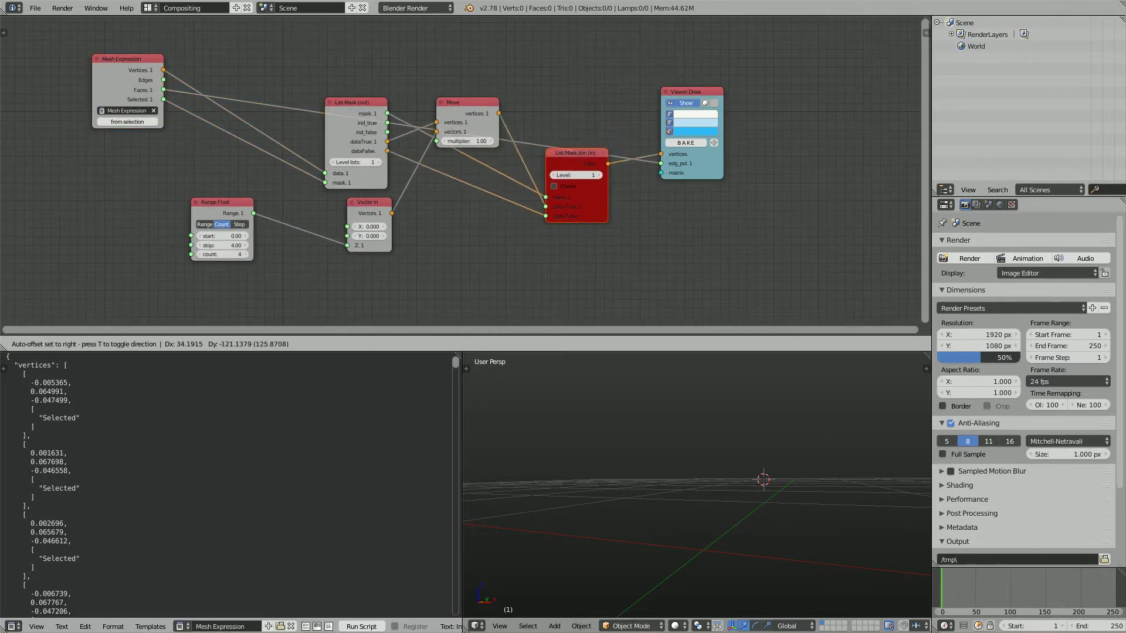
{"action": "key", "text": "Return"}
{"action": "left_click", "coordinate": [598, 175]}
{"action": "left_click_drag", "start_coordinate": [355, 107], "coordinate": [342, 94]}
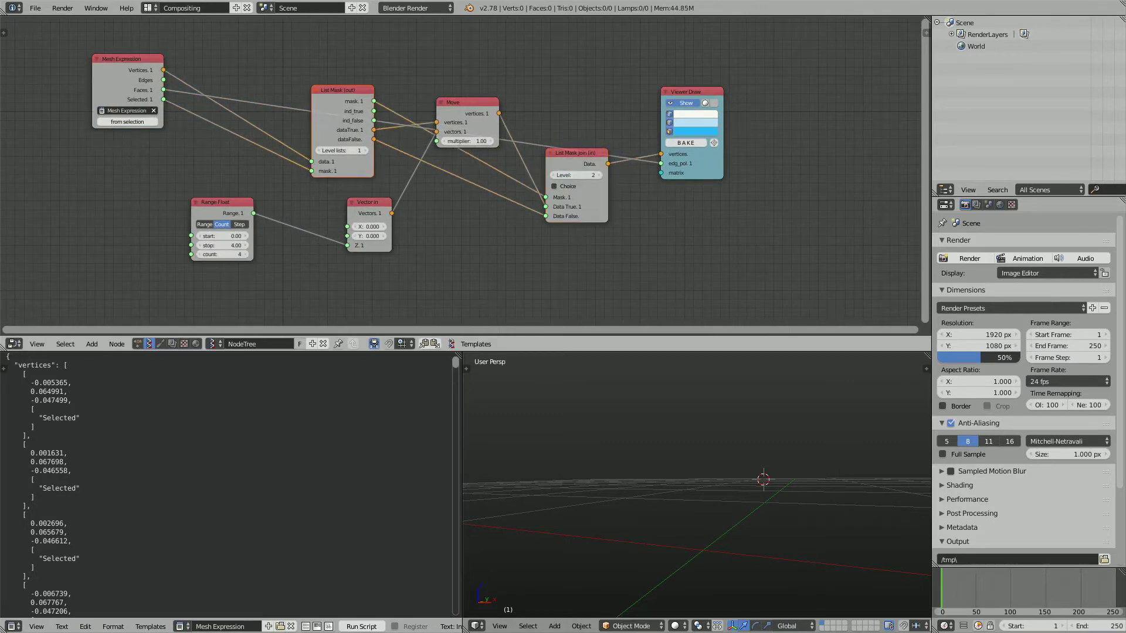
{"action": "left_click", "coordinate": [364, 150]}
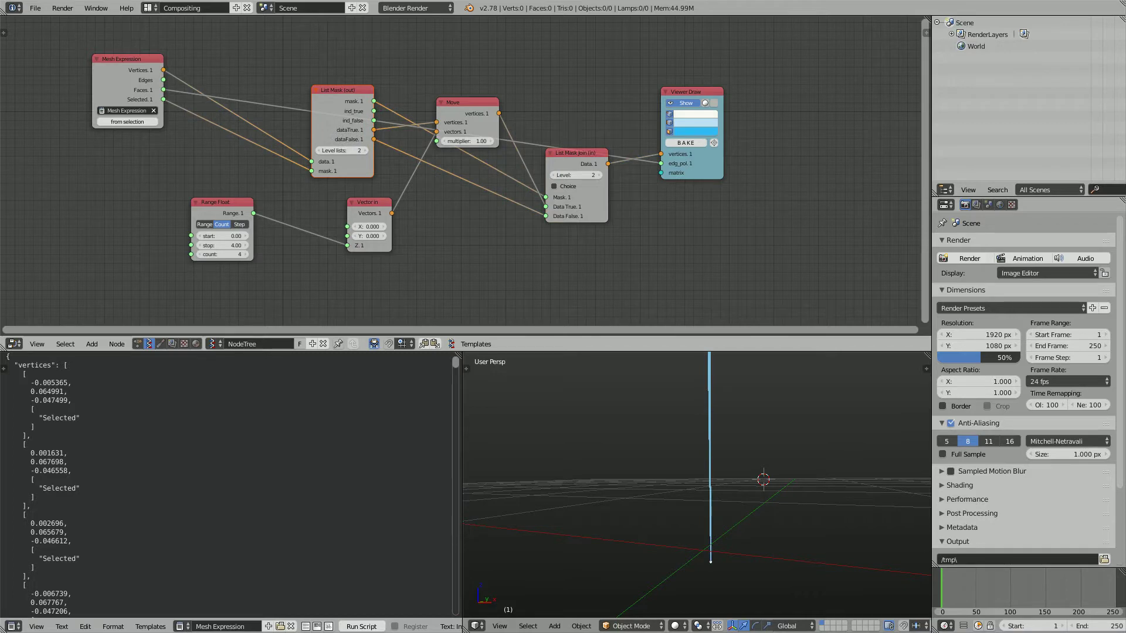
Nudge the List Mask Join node and shift the List Mask (out) node toward the Mesh Expression node
{"action": "middle_click_drag", "start_coordinate": [674, 470], "coordinate": [719, 461]}
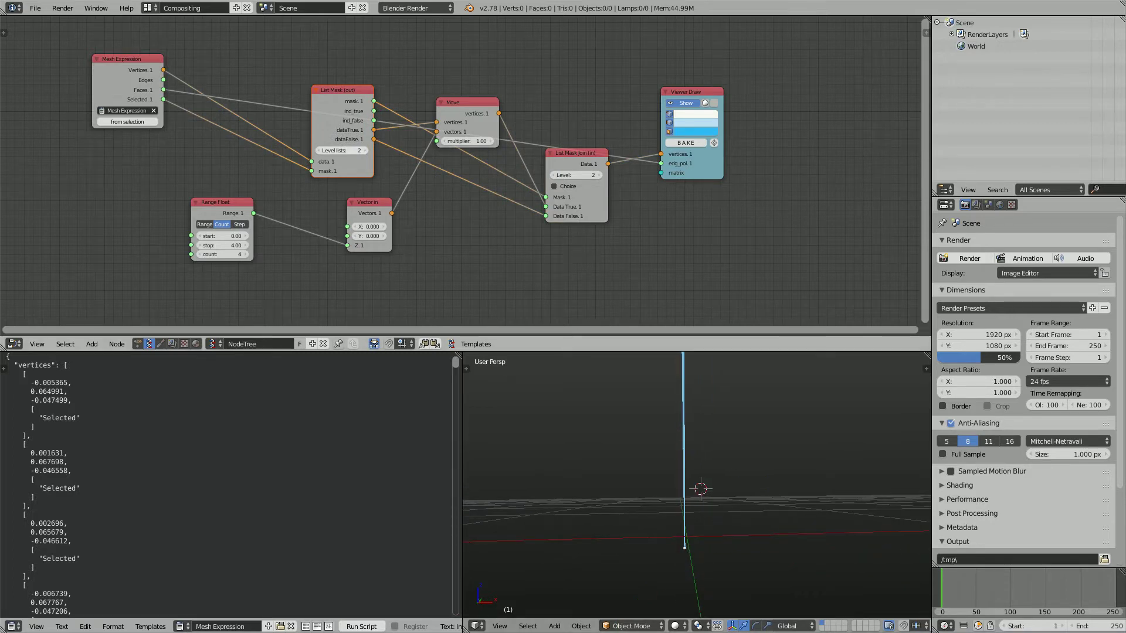
{"action": "middle_click_drag", "start_coordinate": [408, 191], "coordinate": [406, 210]}
{"action": "left_click_drag", "start_coordinate": [577, 173], "coordinate": [573, 169]}
{"action": "scroll", "coordinate": [572, 170], "scroll_direction": "up", "scroll_amount": 4}
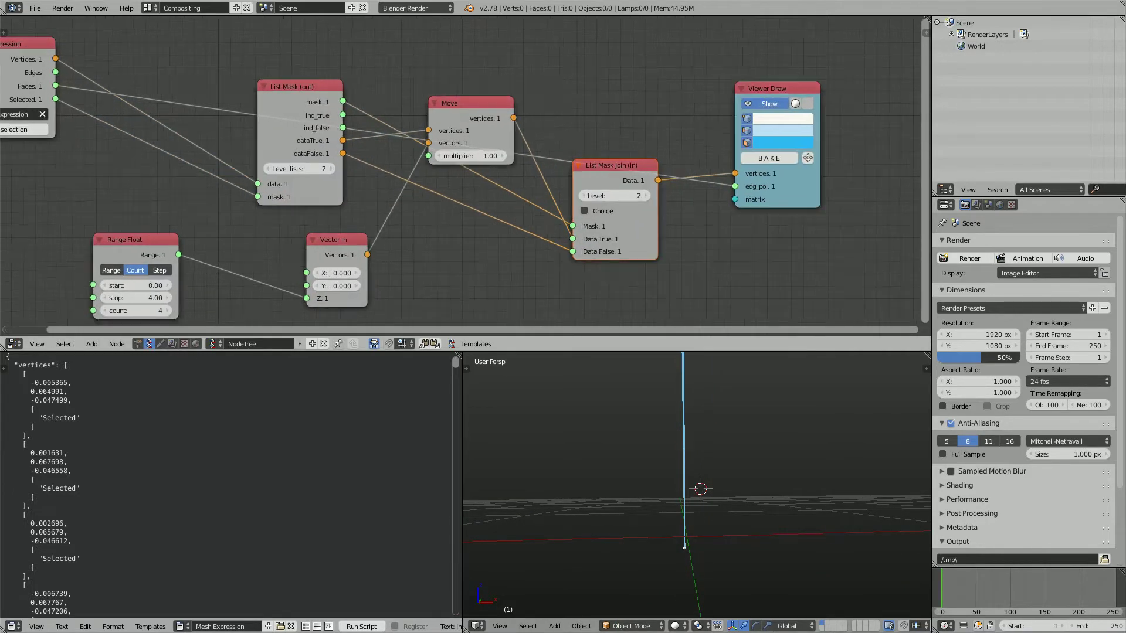
{"action": "middle_click_drag", "start_coordinate": [586, 211], "coordinate": [633, 191]}
{"action": "scroll", "coordinate": [458, 169], "scroll_direction": "down", "scroll_amount": 1}
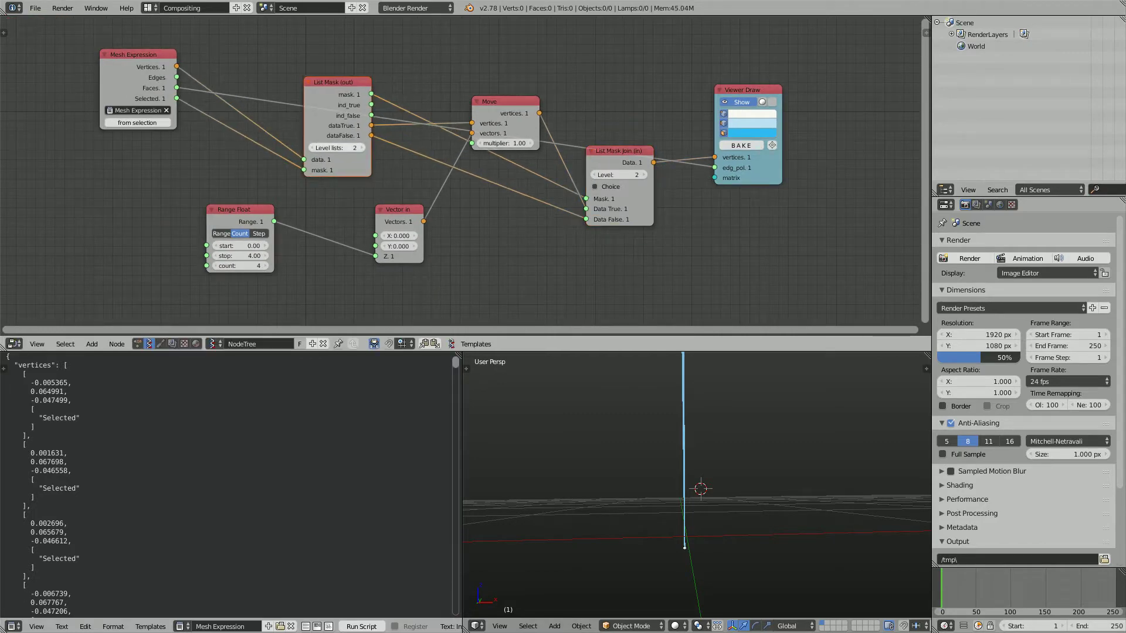
Hide the vertices and edges in the Viewer Draw node and enable shading for its faces
{"action": "middle_click_drag", "start_coordinate": [504, 234], "coordinate": [508, 235]}
{"action": "scroll", "coordinate": [697, 485], "scroll_direction": "down", "scroll_amount": 13}
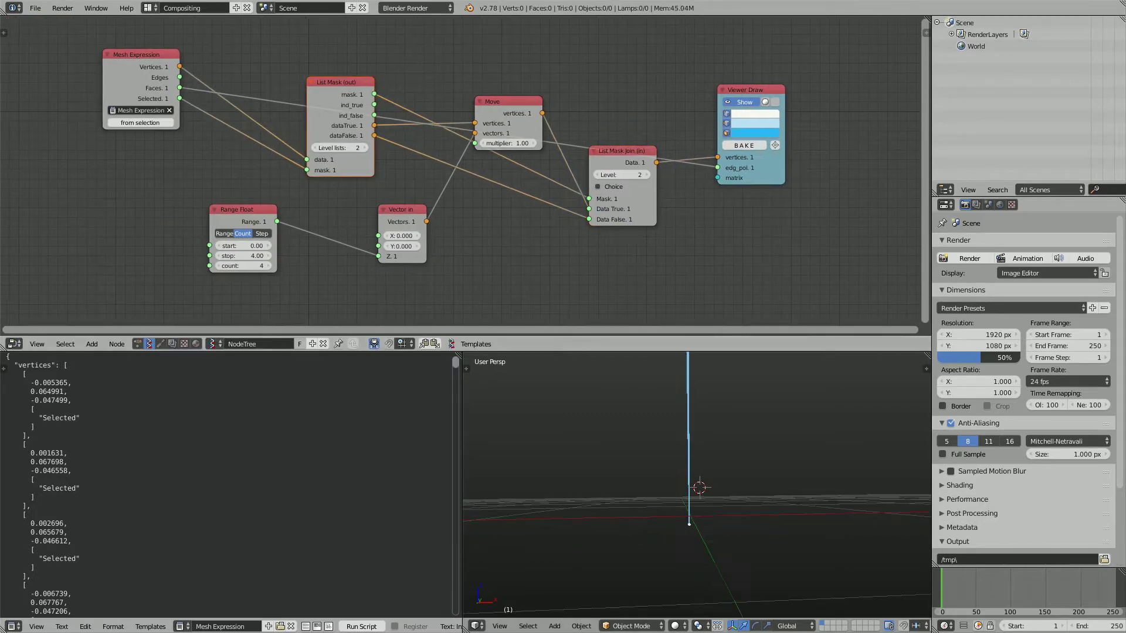
{"action": "middle_click_drag", "start_coordinate": [697, 457], "coordinate": [696, 465]}
{"action": "scroll", "coordinate": [691, 527], "scroll_direction": "up", "scroll_amount": 6}
{"action": "middle_click_drag", "start_coordinate": [696, 410], "coordinate": [690, 482], "text": "shift"}
{"action": "scroll", "coordinate": [690, 482], "scroll_direction": "up", "scroll_amount": 5}
{"action": "middle_click_drag", "start_coordinate": [721, 396], "coordinate": [762, 436]}
{"action": "left_click", "coordinate": [726, 114]}
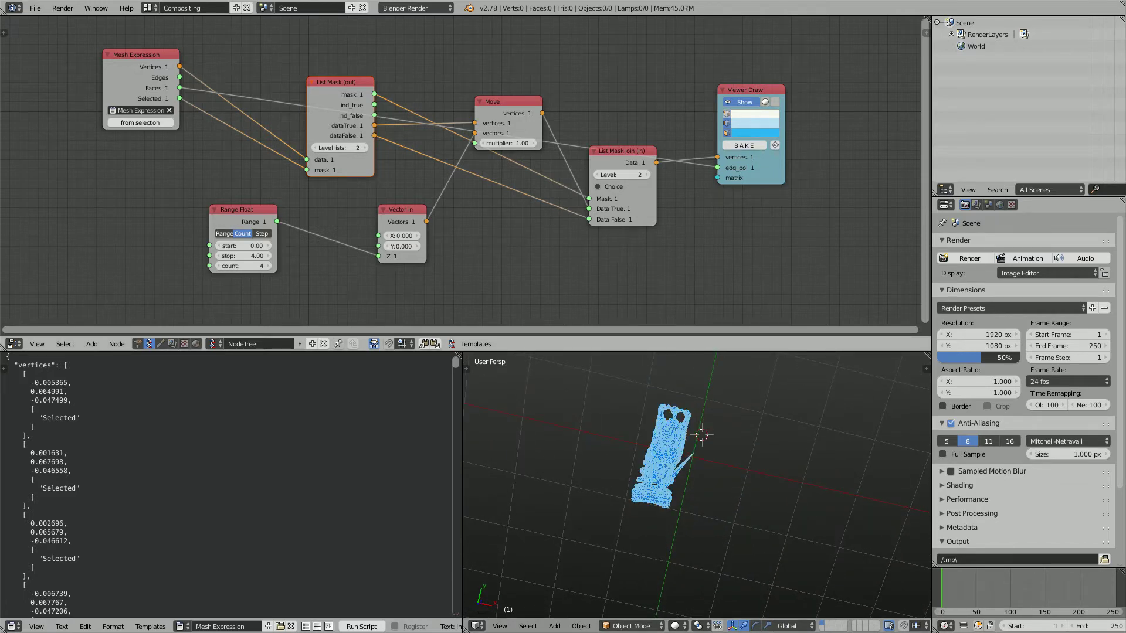
{"action": "left_click", "coordinate": [727, 124]}
{"action": "left_click", "coordinate": [774, 102]}
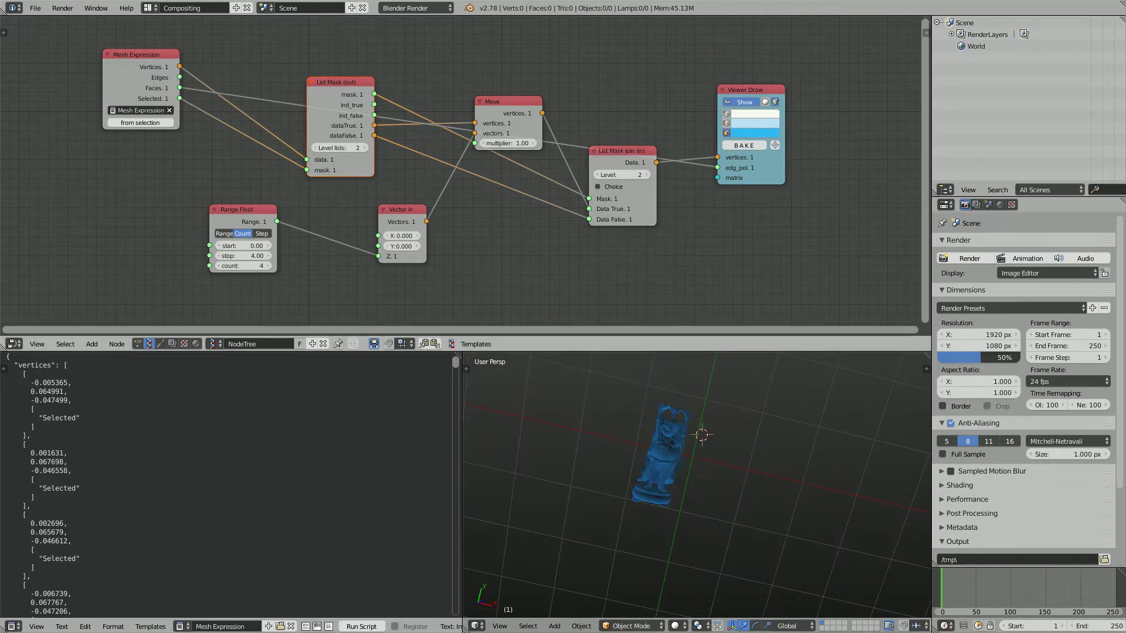
Rearrange the Mesh Expression, List Mask, Move and List Mask Join nodes along the upper row, with Range Float and Vector in below them
{"action": "mouse_move", "coordinate": [733, 498]}
{"action": "middle_mouse_down"}
{"action": "mouse_move", "coordinate": [712, 437]}
{"action": "mouse_move", "coordinate": [745, 448]}
{"action": "mouse_move", "coordinate": [753, 431]}
{"action": "mouse_move", "coordinate": [792, 452]}
{"action": "mouse_move", "coordinate": [845, 436]}
{"action": "middle_mouse_up"}
{"action": "middle_click_drag", "start_coordinate": [689, 411], "coordinate": [672, 378]}
{"action": "left_click_drag", "start_coordinate": [141, 55], "coordinate": [105, 62]}
{"action": "left_click_drag", "start_coordinate": [340, 82], "coordinate": [336, 54]}
{"action": "left_click_drag", "start_coordinate": [506, 101], "coordinate": [483, 70]}
{"action": "left_click_drag", "start_coordinate": [243, 210], "coordinate": [363, 176]}
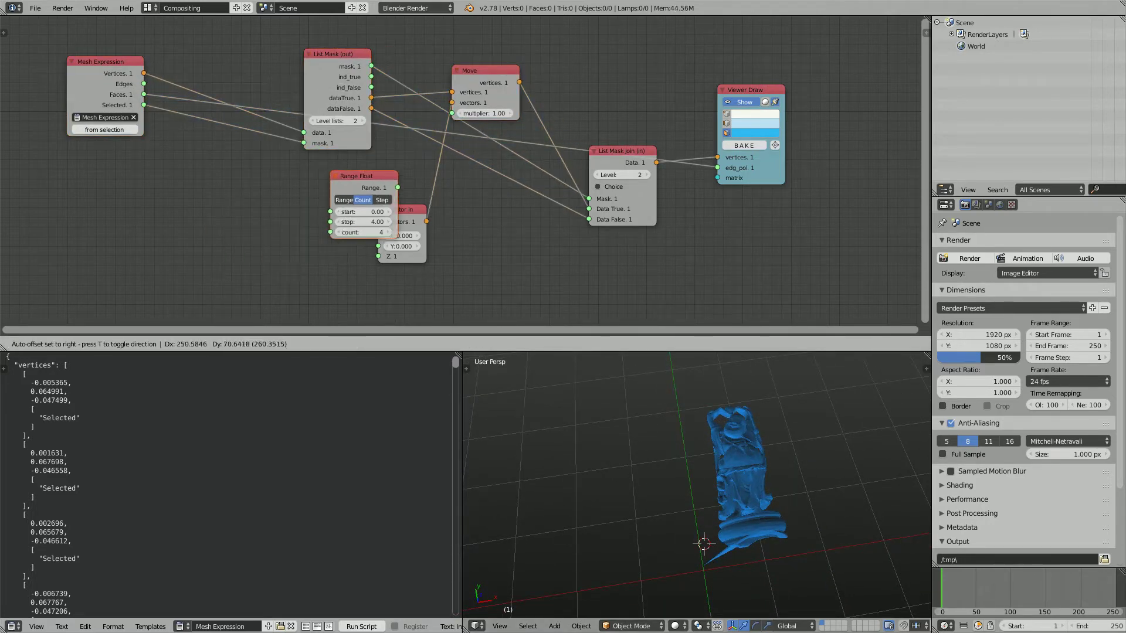
{"action": "left_click_drag", "start_coordinate": [412, 210], "coordinate": [447, 189]}
{"action": "left_click_drag", "start_coordinate": [361, 176], "coordinate": [310, 191]}
{"action": "left_click_drag", "start_coordinate": [622, 152], "coordinate": [606, 92]}
Increase the Range Float node's count to 2253 and inspect the extruded Buddha mesh from several angles
{"action": "middle_click_drag", "start_coordinate": [657, 405], "coordinate": [625, 429]}
{"action": "middle_click_drag", "start_coordinate": [704, 487], "coordinate": [685, 473]}
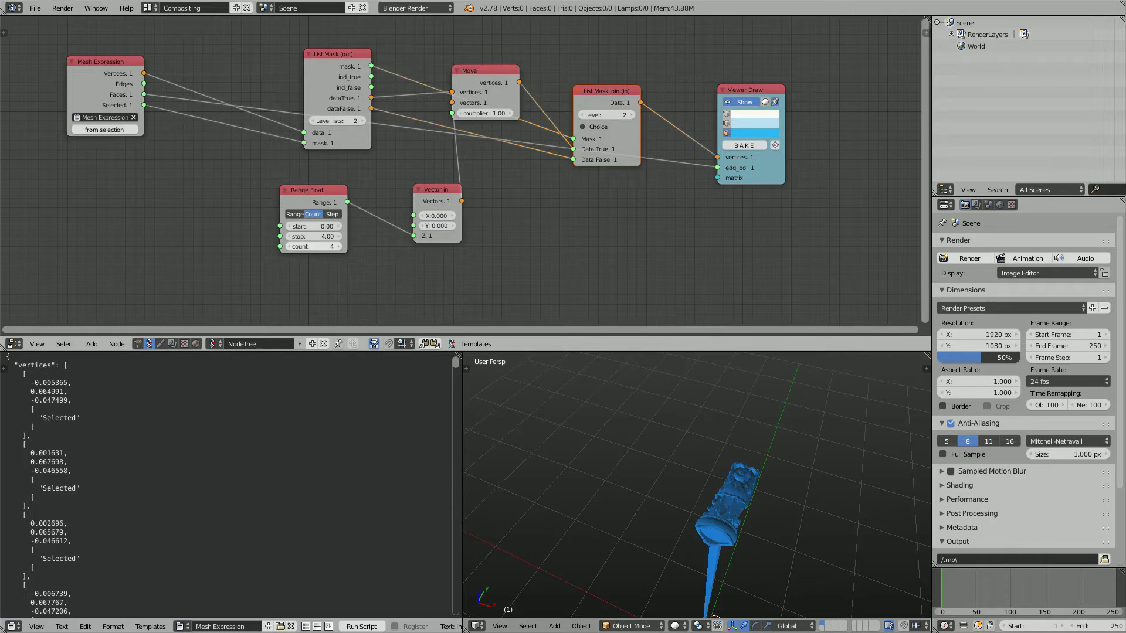
{"action": "left_click_drag", "start_coordinate": [315, 247], "coordinate": [337, 247]}
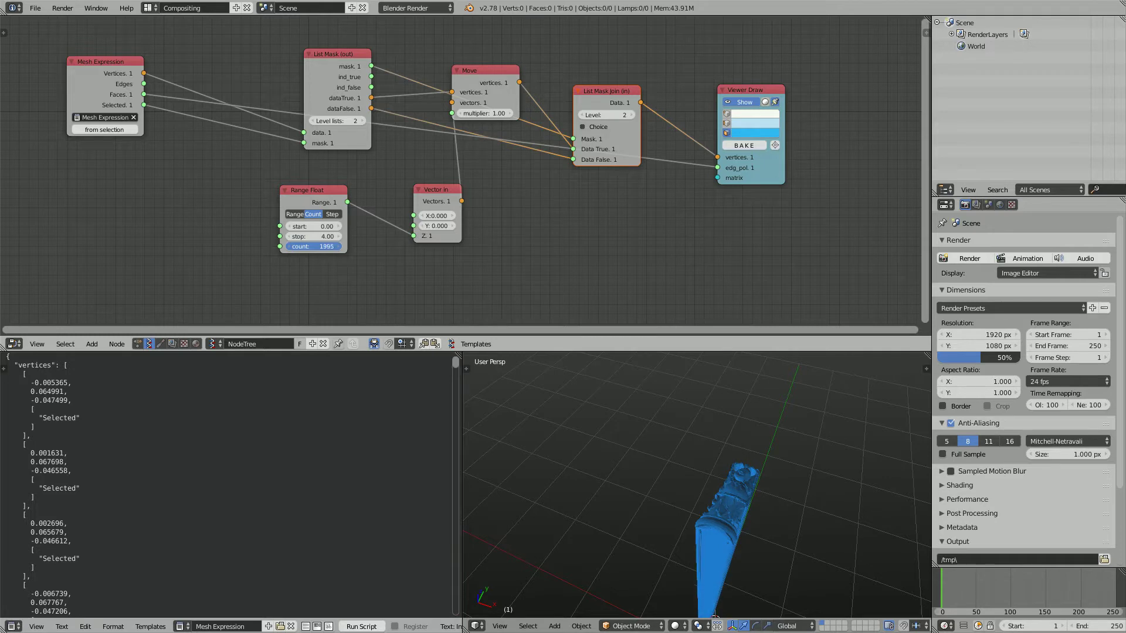
{"action": "left_click_drag", "start_coordinate": [337, 246], "coordinate": [336, 246]}
{"action": "middle_click_drag", "start_coordinate": [692, 452], "coordinate": [621, 451]}
{"action": "middle_click_drag", "start_coordinate": [727, 475], "coordinate": [715, 452]}
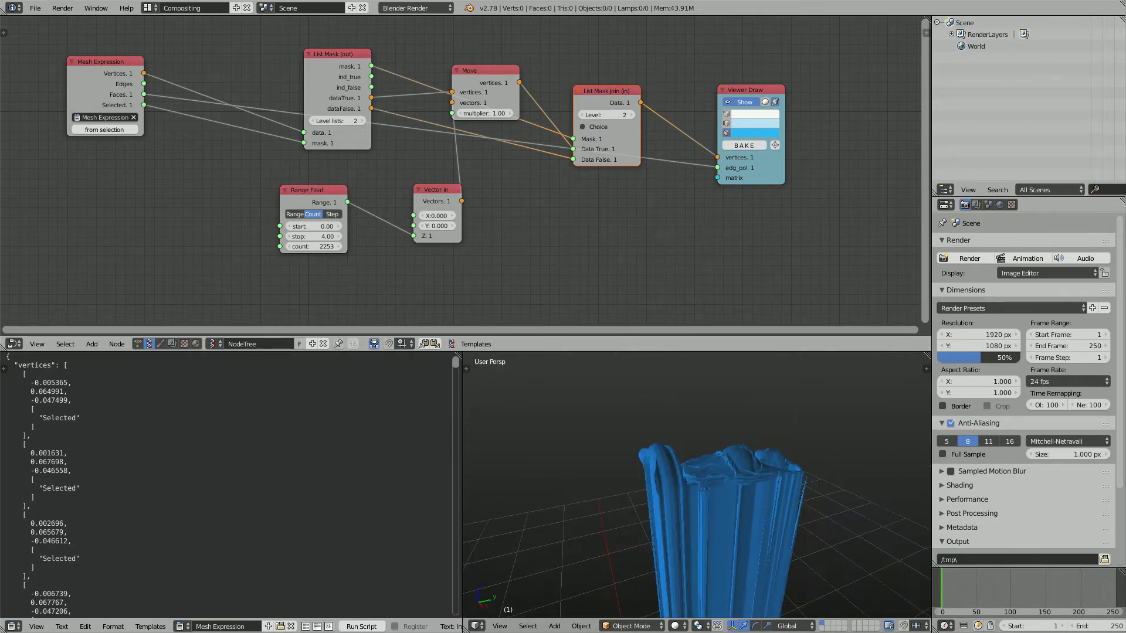
Reposition the Viewer Draw node and place a duplicate of it below the node tree
{"action": "scroll", "coordinate": [516, 246], "scroll_direction": "down", "scroll_amount": 3}
{"action": "middle_click_drag", "start_coordinate": [516, 246], "coordinate": [510, 222]}
{"action": "left_click_drag", "start_coordinate": [685, 83], "coordinate": [694, 97]}
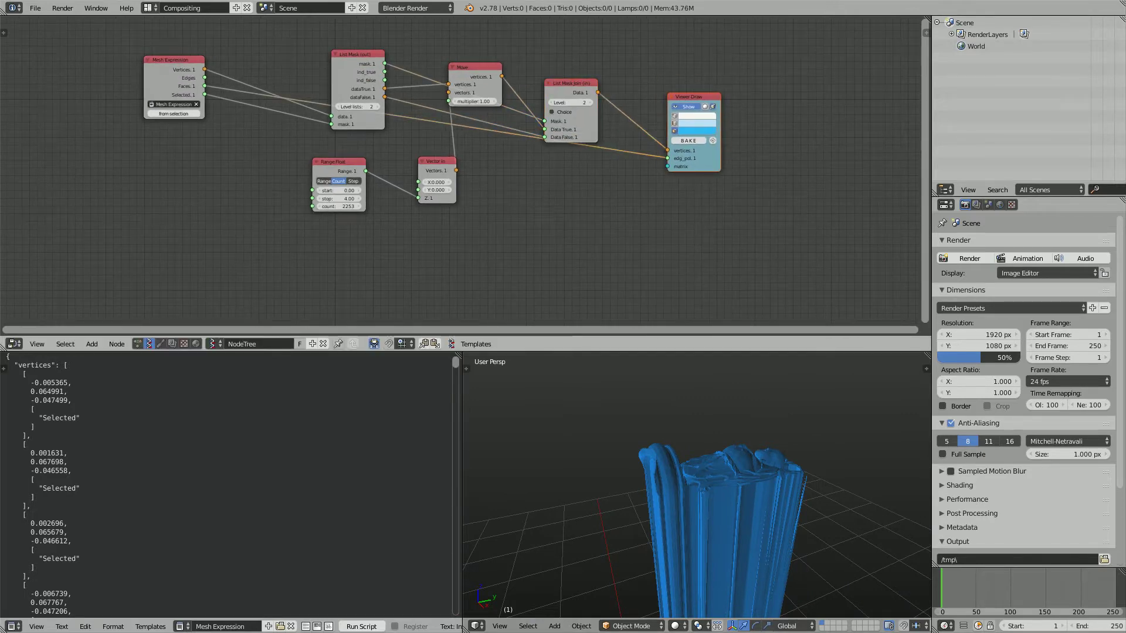
{"action": "key", "text": "shift+d"}
{"action": "left_click", "coordinate": [638, 225]}
{"action": "scroll", "coordinate": [638, 226], "scroll_direction": "up", "scroll_amount": 1}
Save the Blender file as sv_happy_buddha_001 on the E: drive
{"action": "key", "text": "ctrl+s"}
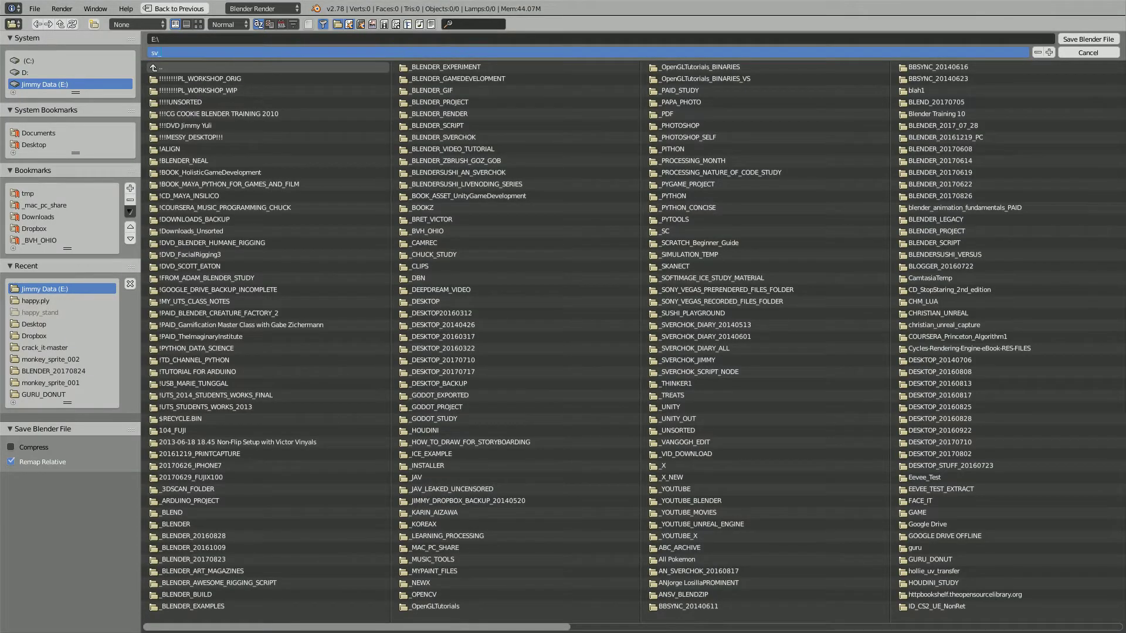
{"action": "type", "text": "sv_happy_buddha_001"}
{"action": "key", "text": "Return"}
{"action": "left_click", "coordinate": [1087, 39]}
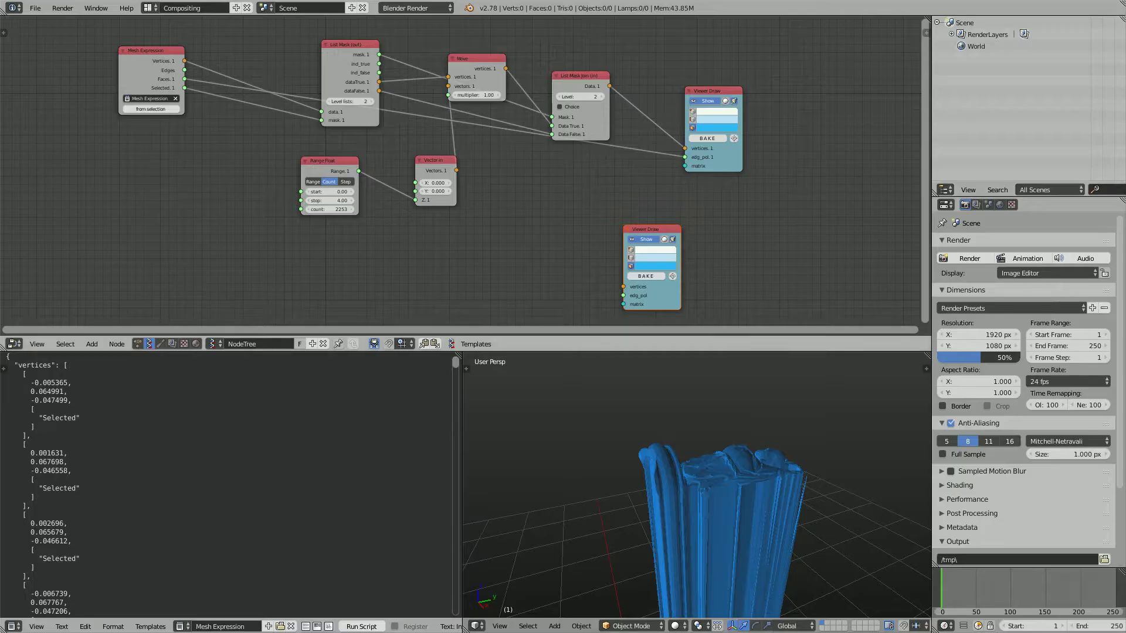
Move the duplicated Viewer Draw node below the List Mask Join node, farther from the original viewer
{"action": "middle_click_drag", "start_coordinate": [756, 440], "coordinate": [704, 508]}
{"action": "scroll", "coordinate": [701, 528], "scroll_direction": "up", "scroll_amount": 3}
{"action": "middle_click_drag", "start_coordinate": [587, 235], "coordinate": [593, 256]}
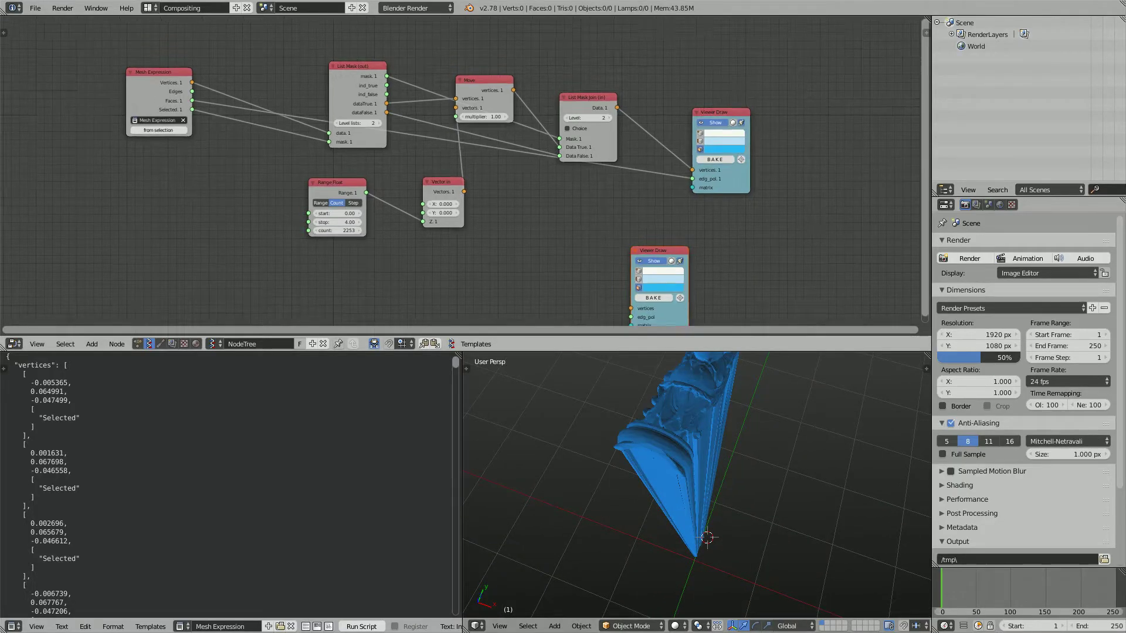
{"action": "scroll", "coordinate": [594, 256], "scroll_direction": "up", "scroll_amount": 3}
{"action": "key", "text": "g"}
{"action": "left_click", "coordinate": [578, 218]}
{"action": "middle_click_drag", "start_coordinate": [577, 217], "coordinate": [627, 214]}
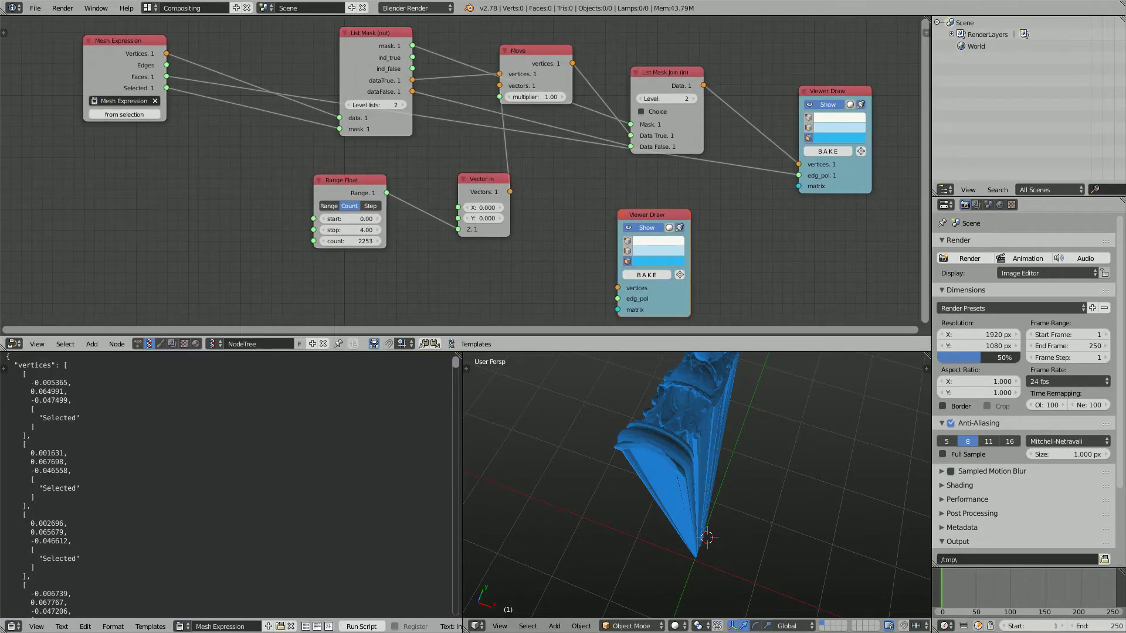
Nudge the Mesh Expression node and examine the vertex list with its Selected tags in the text definition
{"action": "left_click_drag", "start_coordinate": [126, 44], "coordinate": [138, 75]}
{"action": "middle_click_drag", "start_coordinate": [137, 75], "coordinate": [260, 121]}
{"action": "scroll", "coordinate": [261, 121], "scroll_direction": "up", "scroll_amount": 3}
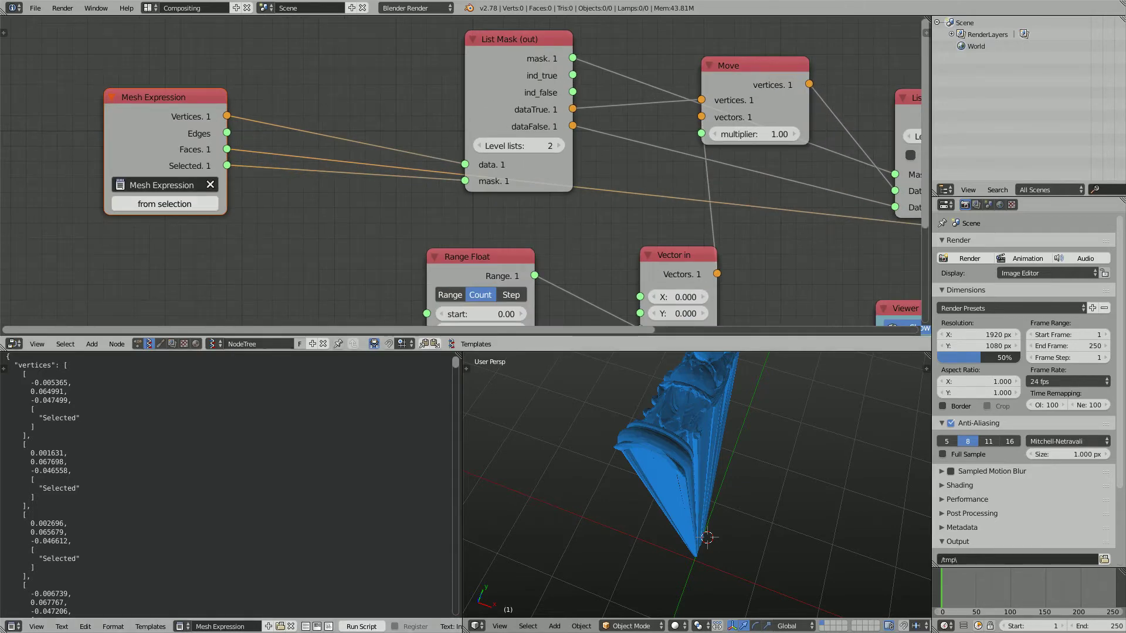
{"action": "left_click", "coordinate": [68, 462]}
{"action": "mouse_move", "coordinate": [456, 363]}
{"action": "left_mouse_down"}
{"action": "mouse_move", "coordinate": [455, 501]}
{"action": "mouse_move", "coordinate": [456, 359]}
{"action": "left_mouse_up"}
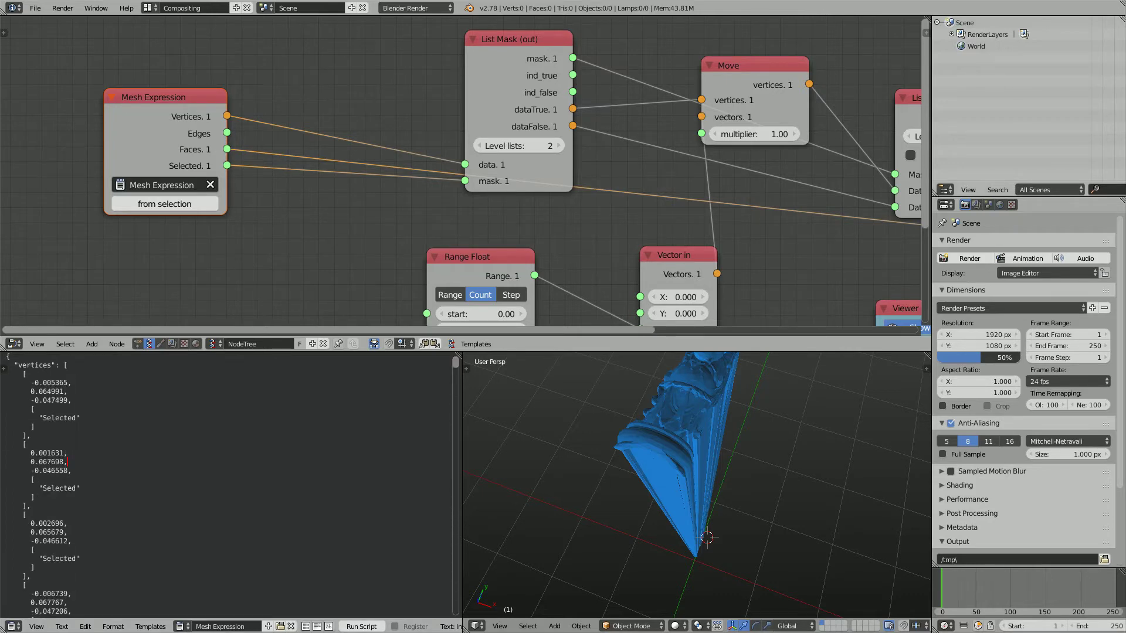
Bake the displaced Buddha from the connected Viewer Draw node and move the baked mesh about 0.34 along the global X axis
{"action": "scroll", "coordinate": [692, 539], "scroll_direction": "down", "scroll_amount": 4}
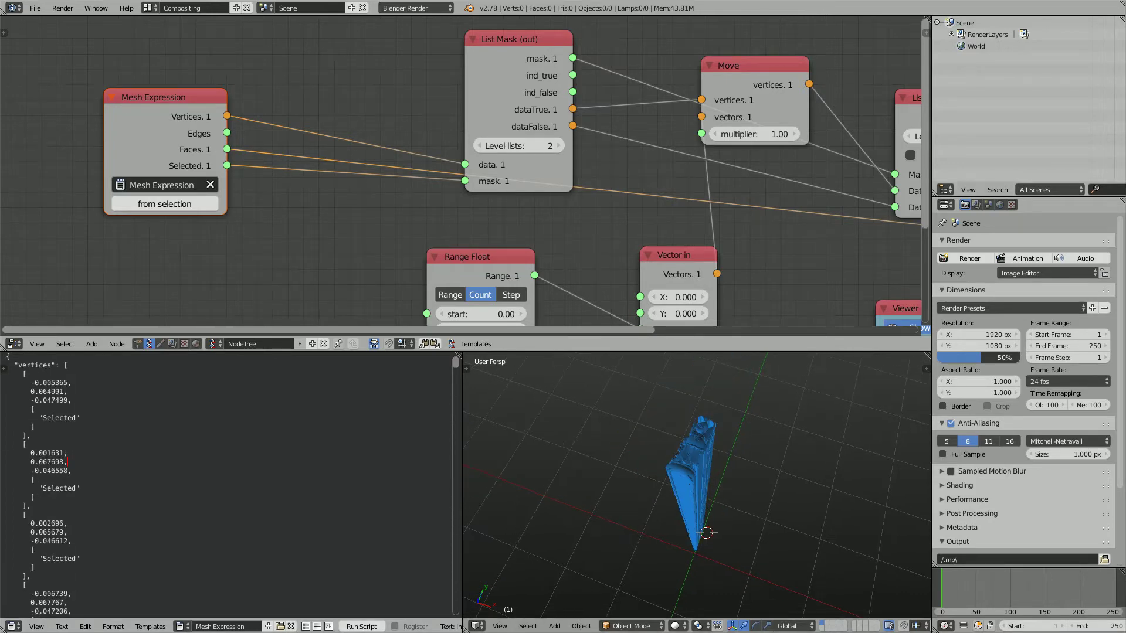
{"action": "scroll", "coordinate": [453, 172], "scroll_direction": "down", "scroll_amount": 8}
{"action": "middle_click_drag", "start_coordinate": [845, 194], "coordinate": [579, 182]}
{"action": "scroll", "coordinate": [645, 185], "scroll_direction": "up", "scroll_amount": 7}
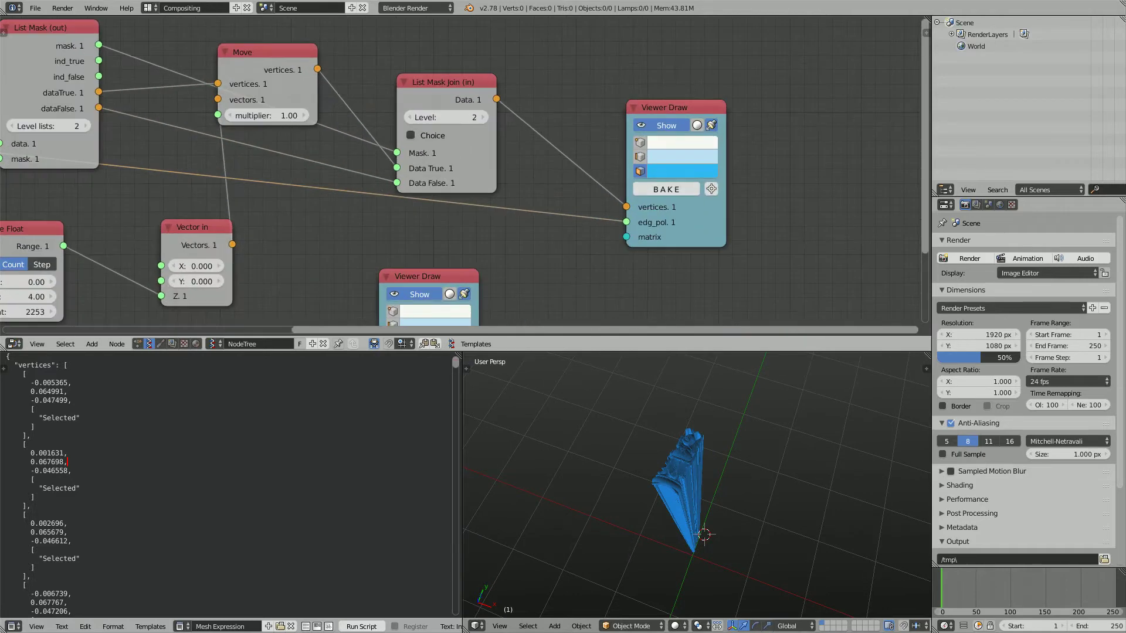
{"action": "left_click", "coordinate": [684, 211]}
{"action": "left_click", "coordinate": [666, 189]}
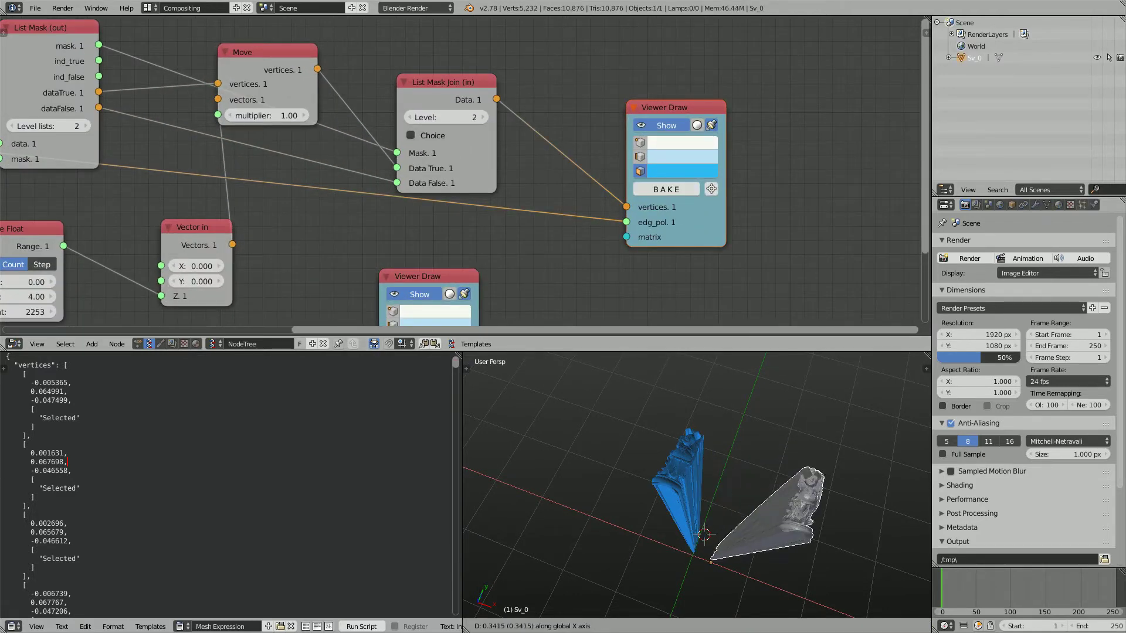
{"action": "middle_click_drag", "start_coordinate": [695, 481], "coordinate": [765, 525]}
{"action": "key", "text": "a"}
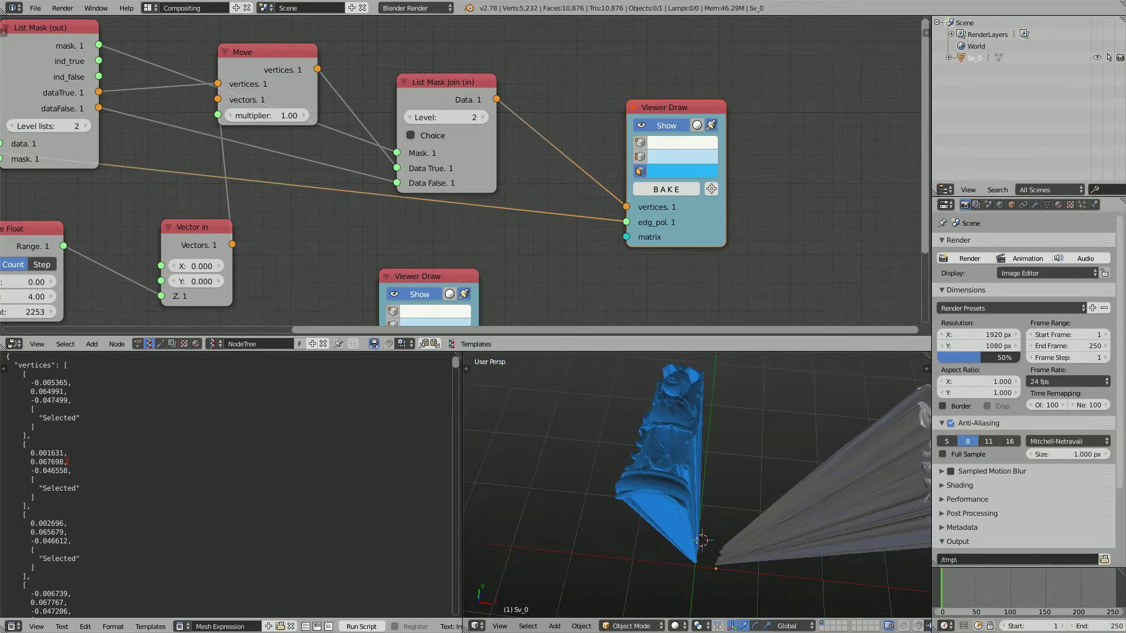
Widen the 3D viewport into the text editor's area and fit both the preview and the baked mesh in view
{"action": "left_click_drag", "start_coordinate": [462, 493], "coordinate": [301, 496]}
{"action": "scroll", "coordinate": [391, 528], "scroll_direction": "down", "scroll_amount": 3}
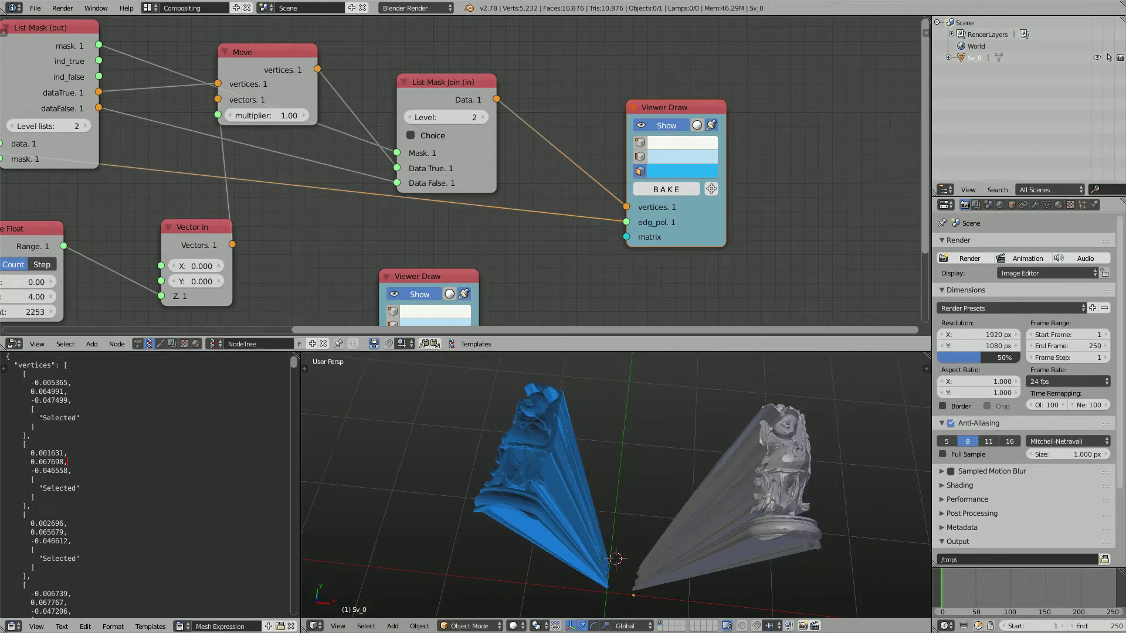
{"action": "scroll", "coordinate": [151, 626], "scroll_direction": "down", "scroll_amount": 2}
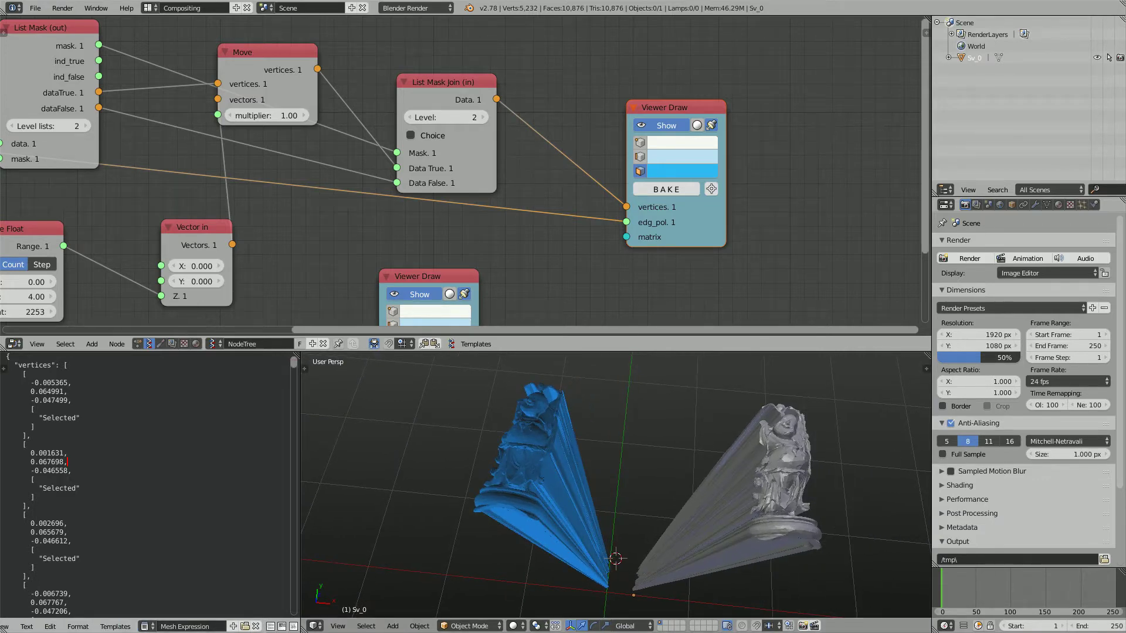
Move the Mesh Expression node closer to List Mask (out) and shift the unconnected Viewer Draw node slightly away from the Vector in node
{"action": "key", "text": "Home"}
{"action": "scroll", "coordinate": [460, 174], "scroll_direction": "up", "scroll_amount": 3}
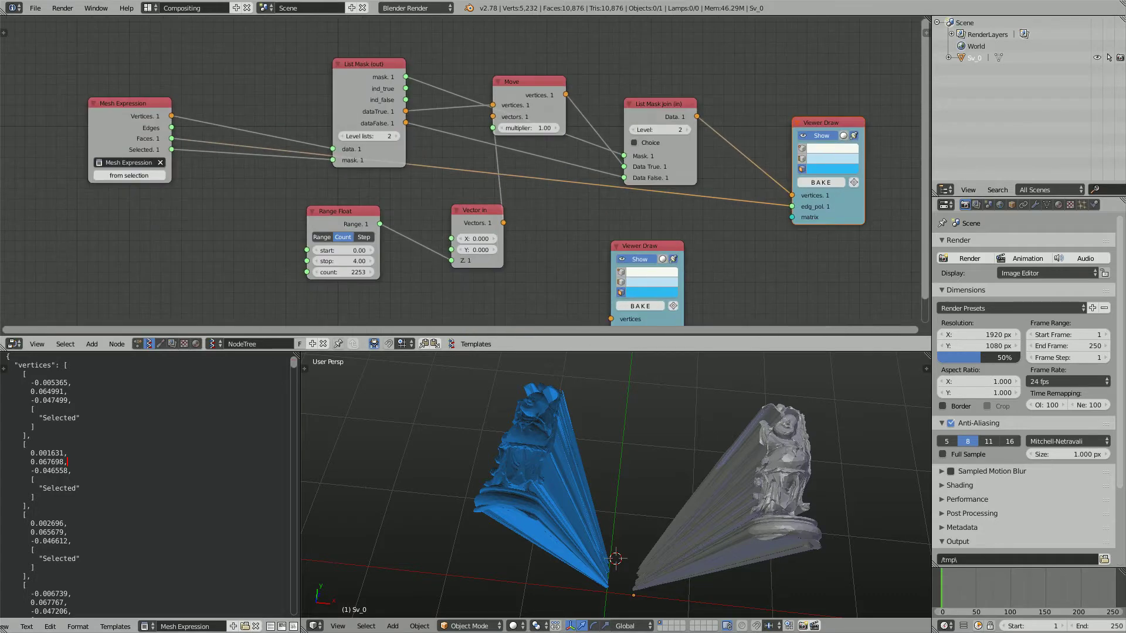
{"action": "left_click_drag", "start_coordinate": [120, 102], "coordinate": [167, 88]}
{"action": "mouse_move", "coordinate": [168, 89]}
{"action": "middle_mouse_down"}
{"action": "mouse_move", "coordinate": [98, 71]}
{"action": "mouse_move", "coordinate": [48, 27]}
{"action": "middle_mouse_up"}
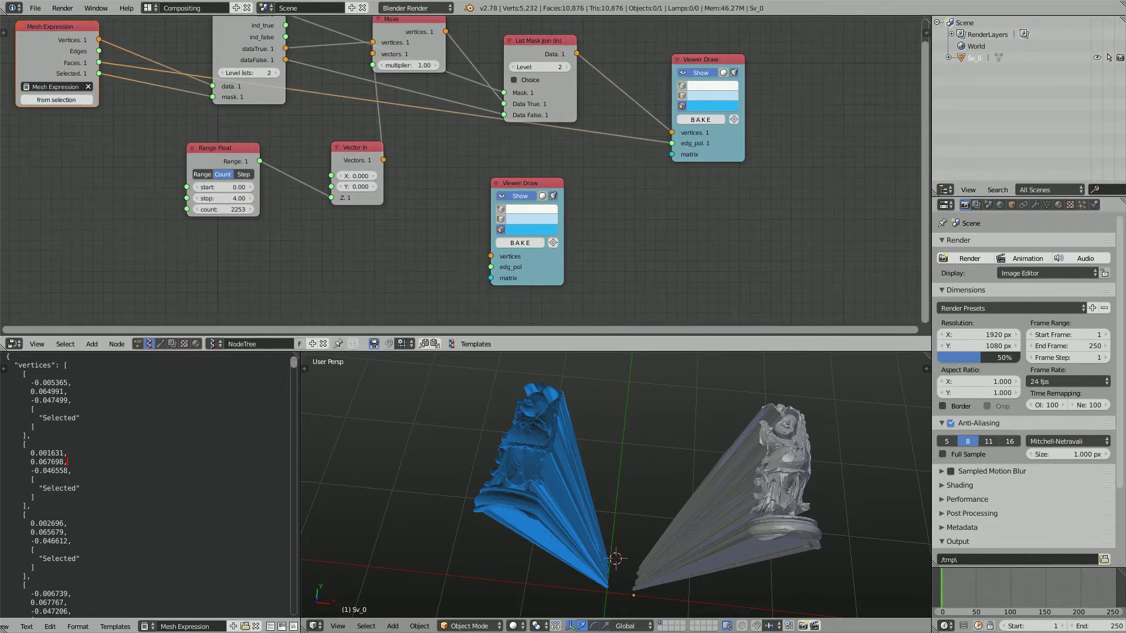
{"action": "left_click_drag", "start_coordinate": [522, 184], "coordinate": [546, 187]}
{"action": "middle_click_drag", "start_coordinate": [411, 217], "coordinate": [438, 218]}
Add a second Mesh Expression node beside the unconnected Viewer Draw node and load the Mesh Expression text into it
{"action": "key", "text": "shift+a"}
{"action": "left_click", "coordinate": [380, 222]}
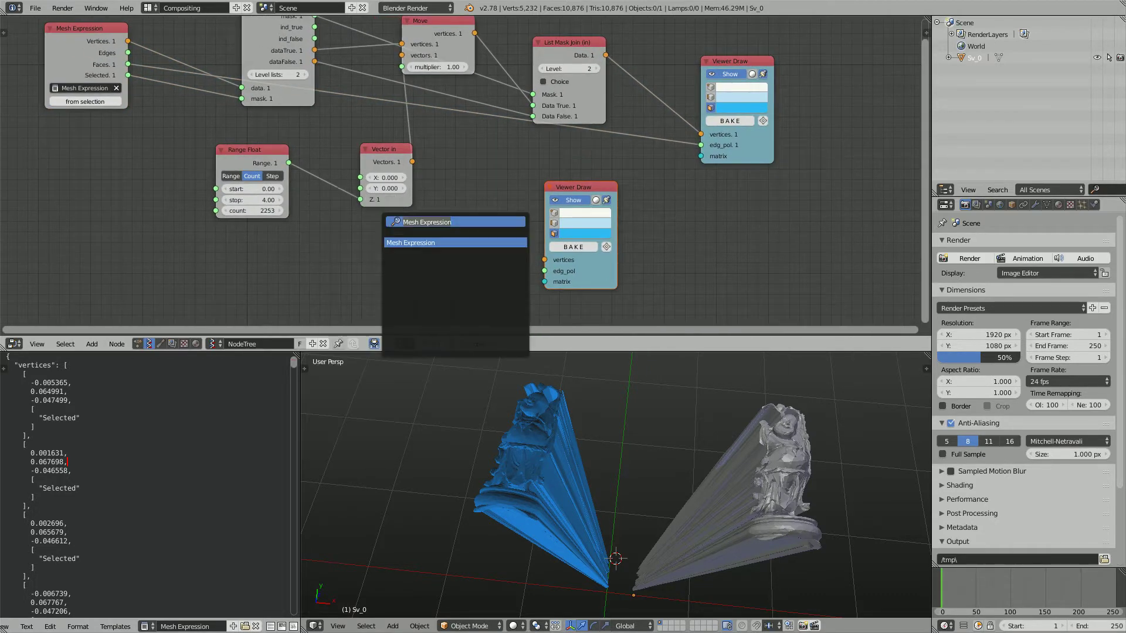
{"action": "type", "text": "mesh"}
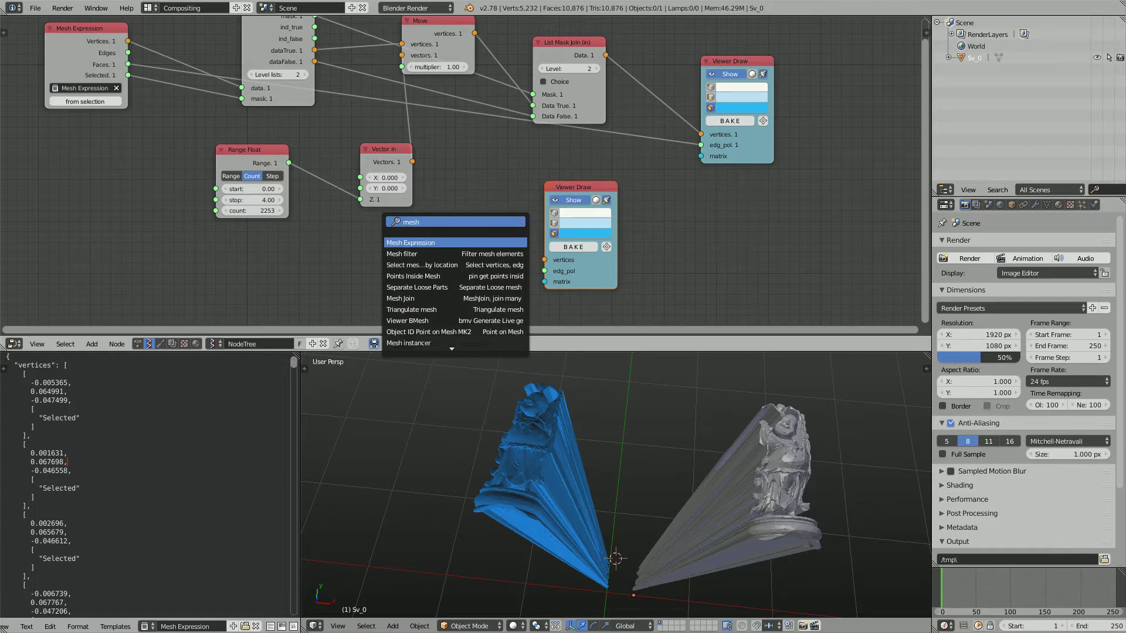
{"action": "key", "text": "Return"}
{"action": "left_click", "coordinate": [457, 267]}
{"action": "middle_click_drag", "start_coordinate": [456, 266], "coordinate": [456, 176]}
{"action": "scroll", "coordinate": [457, 176], "scroll_direction": "up", "scroll_amount": 4}
{"action": "left_click", "coordinate": [458, 208]}
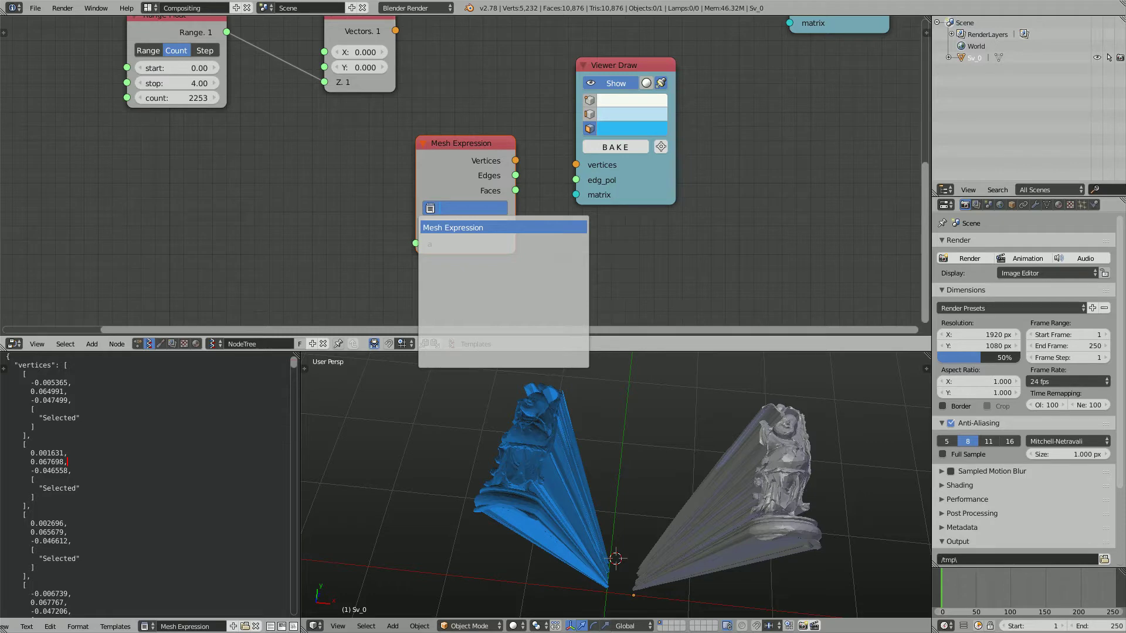
{"action": "left_click", "coordinate": [457, 228]}
Connect the new Mesh Expression node's Vertices to the second Viewer Draw's vertices and turn off the first Viewer Draw's display
{"action": "left_click_drag", "start_coordinate": [616, 65], "coordinate": [681, 82]}
{"action": "left_click_drag", "start_coordinate": [515, 160], "coordinate": [642, 180]}
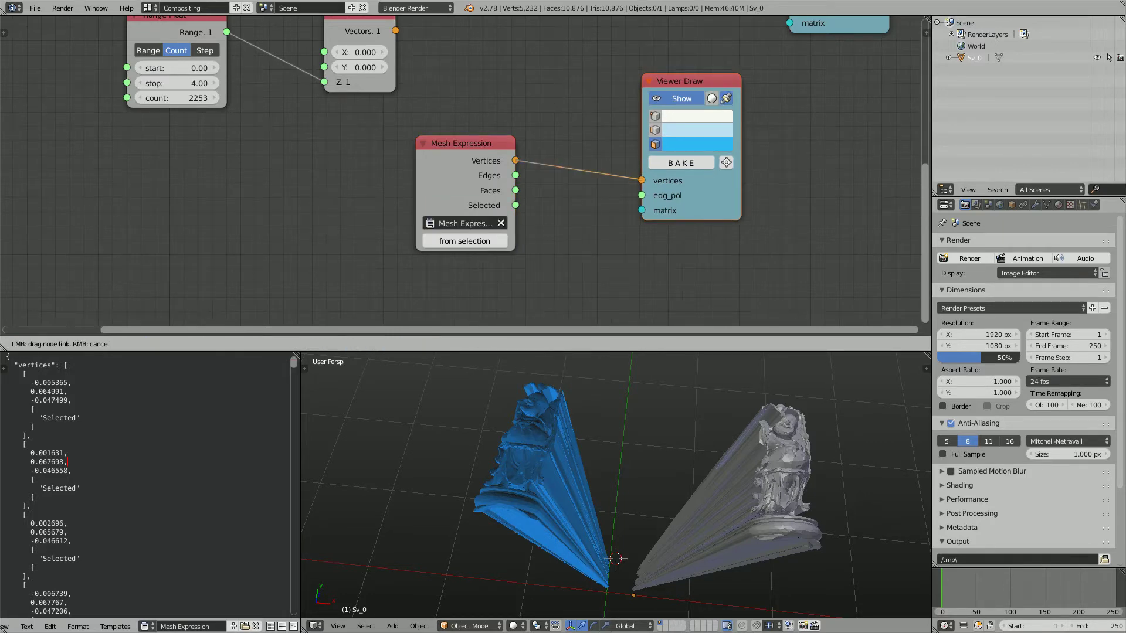
{"action": "scroll", "coordinate": [642, 180], "scroll_direction": "down", "scroll_amount": 5}
{"action": "middle_click_drag", "start_coordinate": [641, 180], "coordinate": [542, 319]}
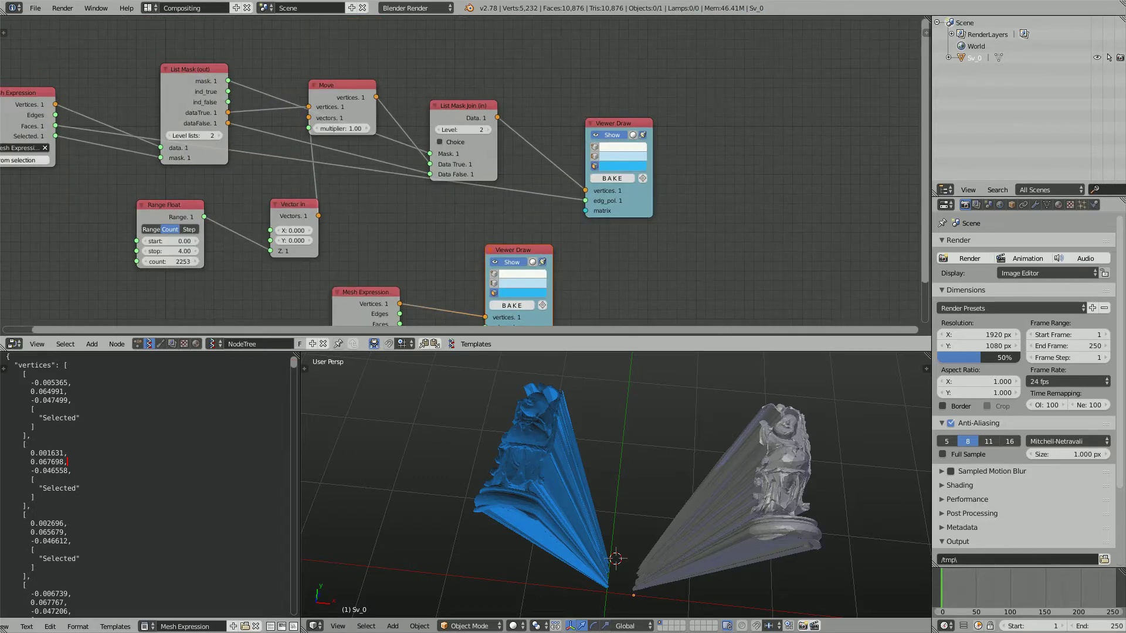
{"action": "left_click", "coordinate": [612, 135]}
{"action": "scroll", "coordinate": [616, 485], "scroll_direction": "down", "scroll_amount": 7}
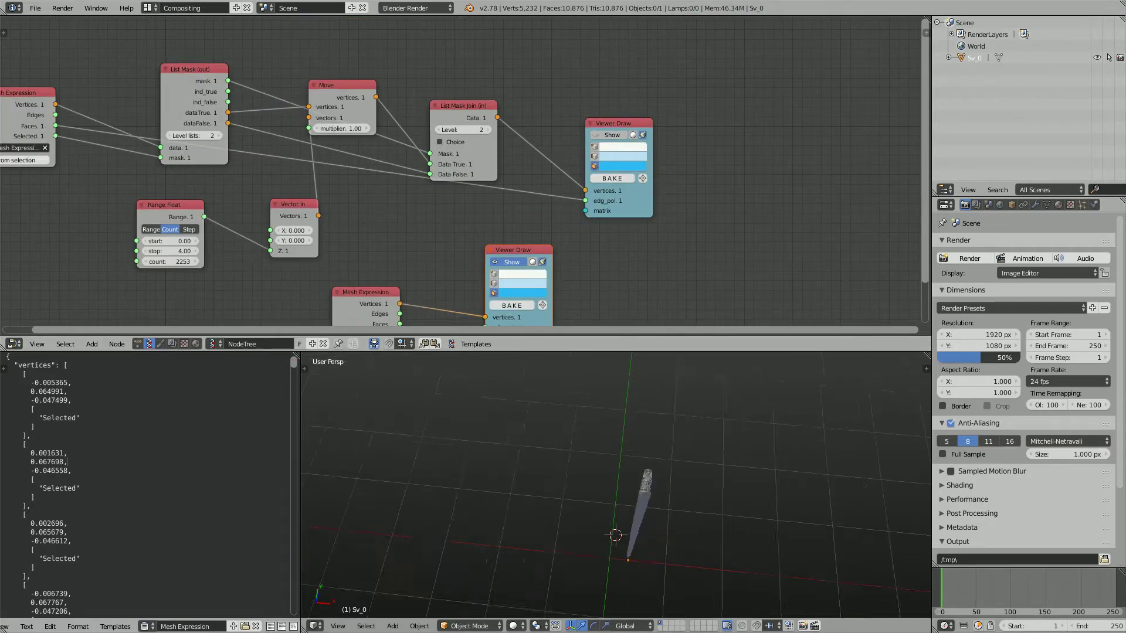
Connect the new Mesh Expression node's Faces output to the second Viewer Draw's edg_pol input
{"action": "scroll", "coordinate": [616, 487], "scroll_direction": "down", "scroll_amount": 1}
{"action": "middle_click_drag", "start_coordinate": [443, 281], "coordinate": [455, 169]}
{"action": "scroll", "coordinate": [455, 169], "scroll_direction": "up", "scroll_amount": 6}
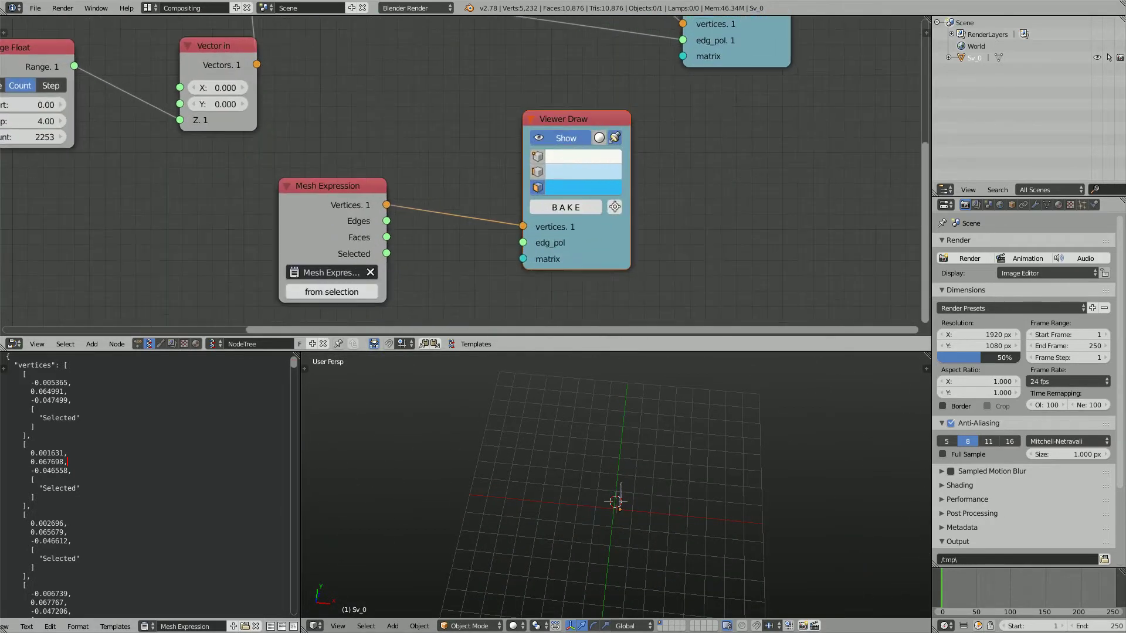
{"action": "left_click_drag", "start_coordinate": [386, 237], "coordinate": [523, 242]}
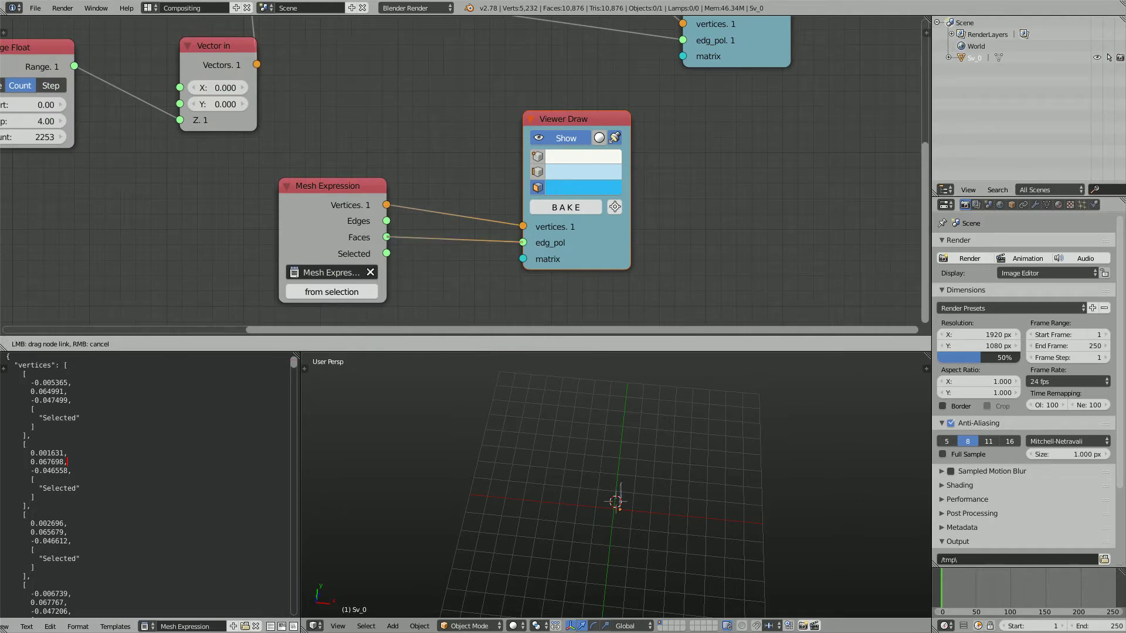
Reset the 3D cursor to the scene centre and inspect the undisplaced Buddha drawn by the second Viewer Draw node up close
{"action": "middle_click_drag", "start_coordinate": [621, 475], "coordinate": [548, 463]}
{"action": "scroll", "coordinate": [616, 516], "scroll_direction": "up", "scroll_amount": 3}
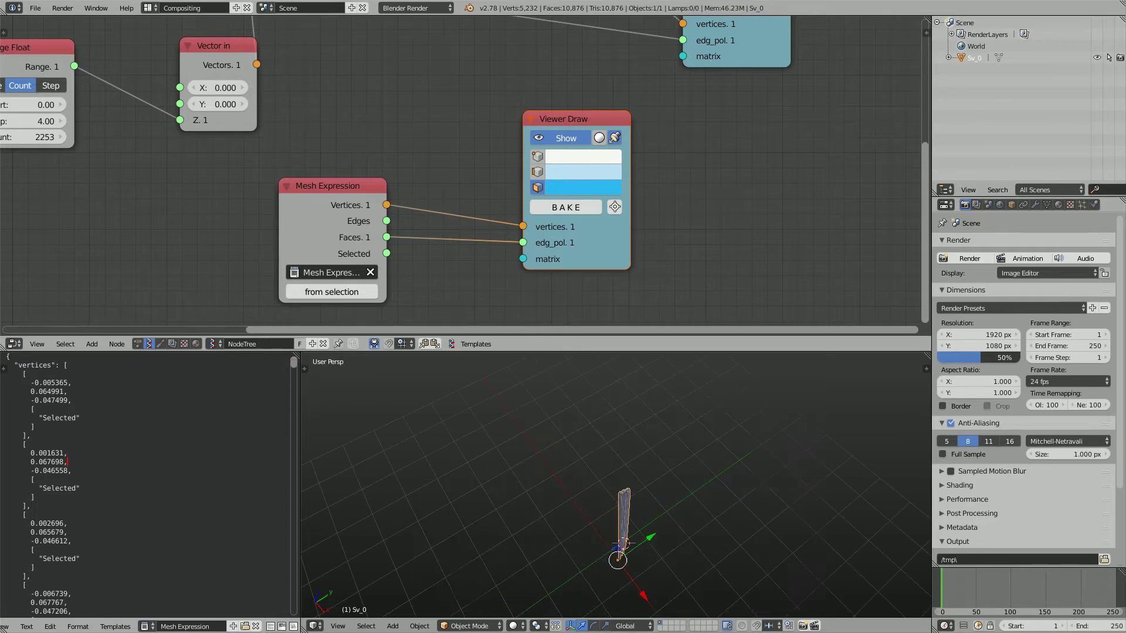
{"action": "scroll", "coordinate": [618, 485], "scroll_direction": "up", "scroll_amount": 5}
{"action": "middle_click_drag", "start_coordinate": [619, 557], "coordinate": [712, 405], "text": "shift"}
{"action": "scroll", "coordinate": [616, 485], "scroll_direction": "down", "scroll_amount": 6}
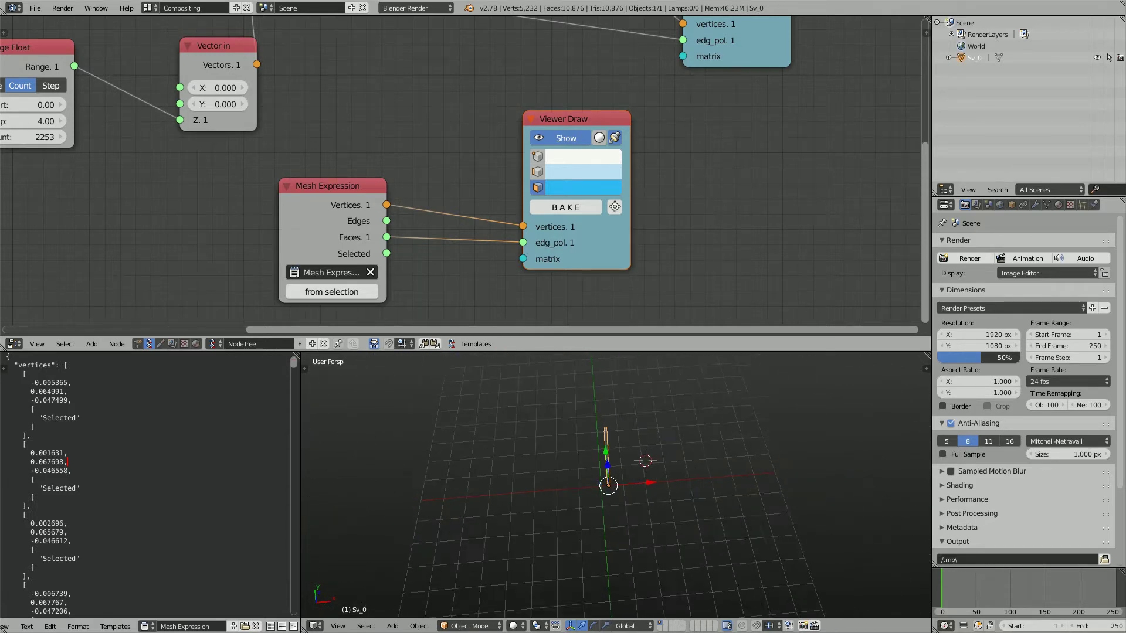
{"action": "middle_click_drag", "start_coordinate": [616, 485], "coordinate": [645, 490], "text": "shift"}
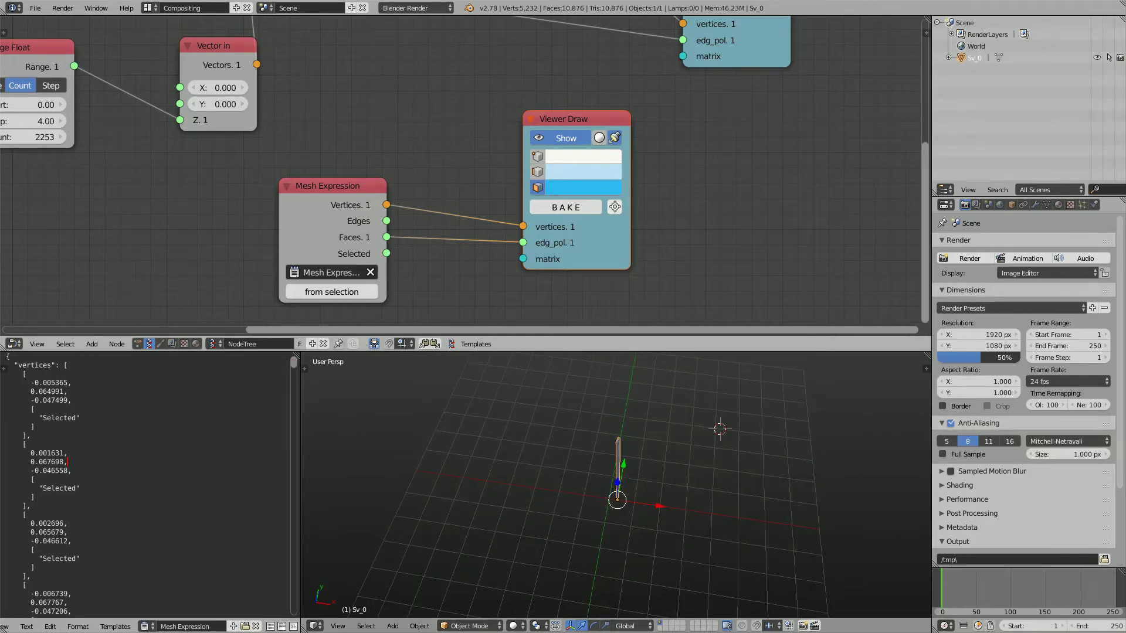
{"action": "key", "text": "shift+c"}
{"action": "left_click", "coordinate": [583, 188]}
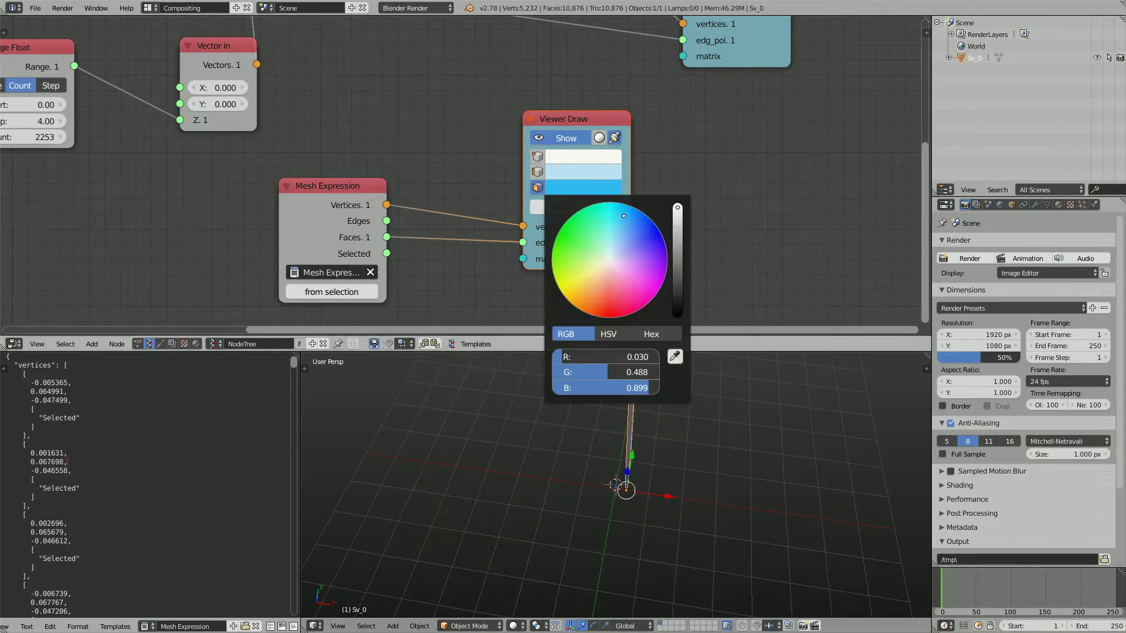
{"action": "scroll", "coordinate": [616, 485], "scroll_direction": "up", "scroll_amount": 20}
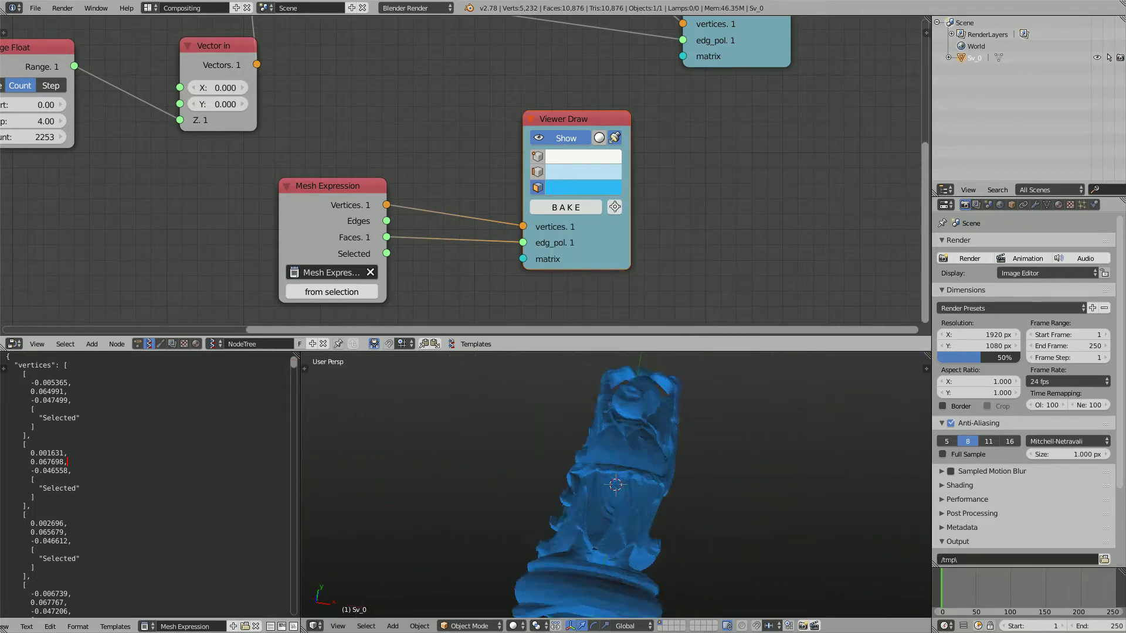
{"action": "mouse_move", "coordinate": [615, 486]}
{"action": "middle_mouse_down"}
{"action": "mouse_move", "coordinate": [651, 498]}
{"action": "mouse_move", "coordinate": [652, 486]}
{"action": "middle_mouse_up"}
{"action": "scroll", "coordinate": [651, 498], "scroll_direction": "down", "scroll_amount": 5}
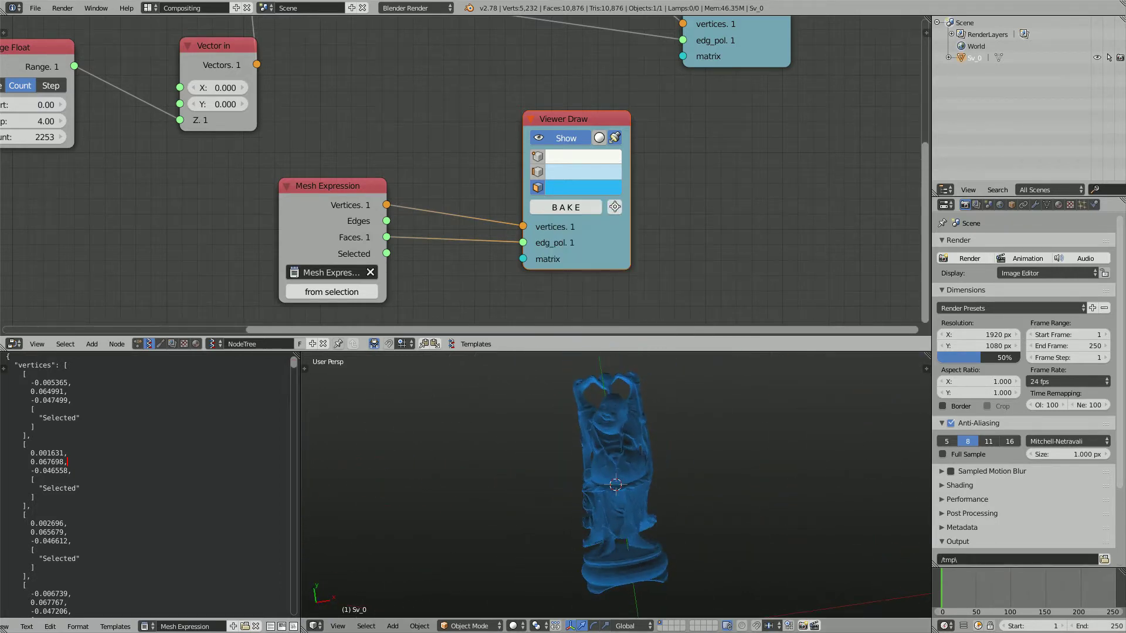
Move the second Viewer Draw farther from its Mesh Expression node and add a Matrix in node below them
{"action": "left_click_drag", "start_coordinate": [589, 251], "coordinate": [678, 256]}
{"action": "scroll", "coordinate": [678, 256], "scroll_direction": "down", "scroll_amount": 4}
{"action": "middle_click_drag", "start_coordinate": [677, 256], "coordinate": [680, 146]}
{"action": "key", "text": "space"}
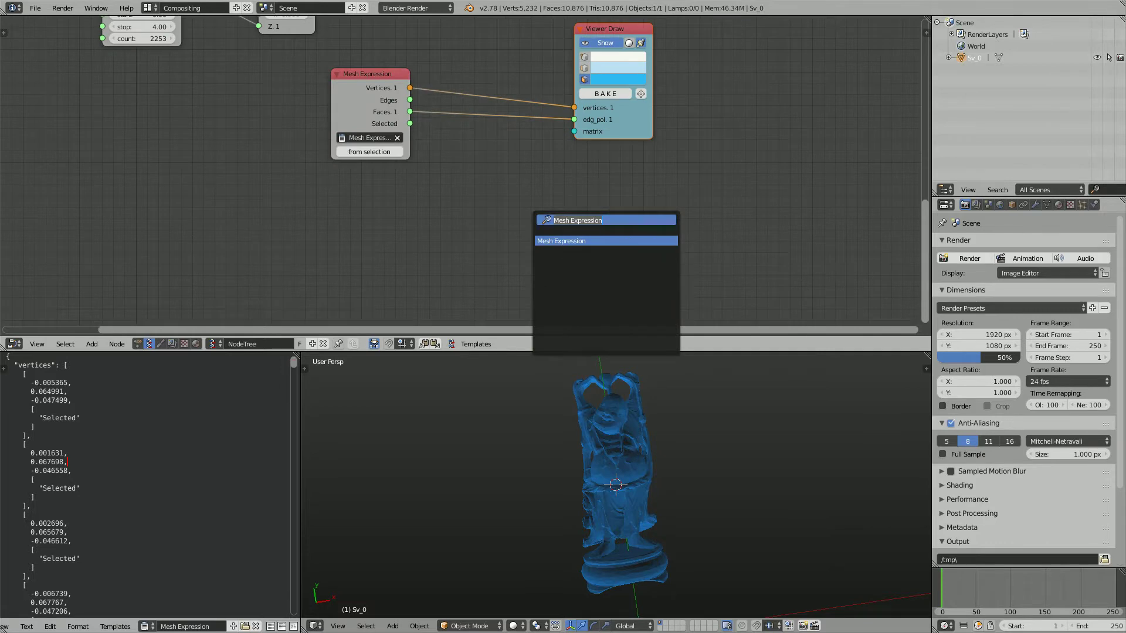
{"action": "type", "text": "matrix i"}
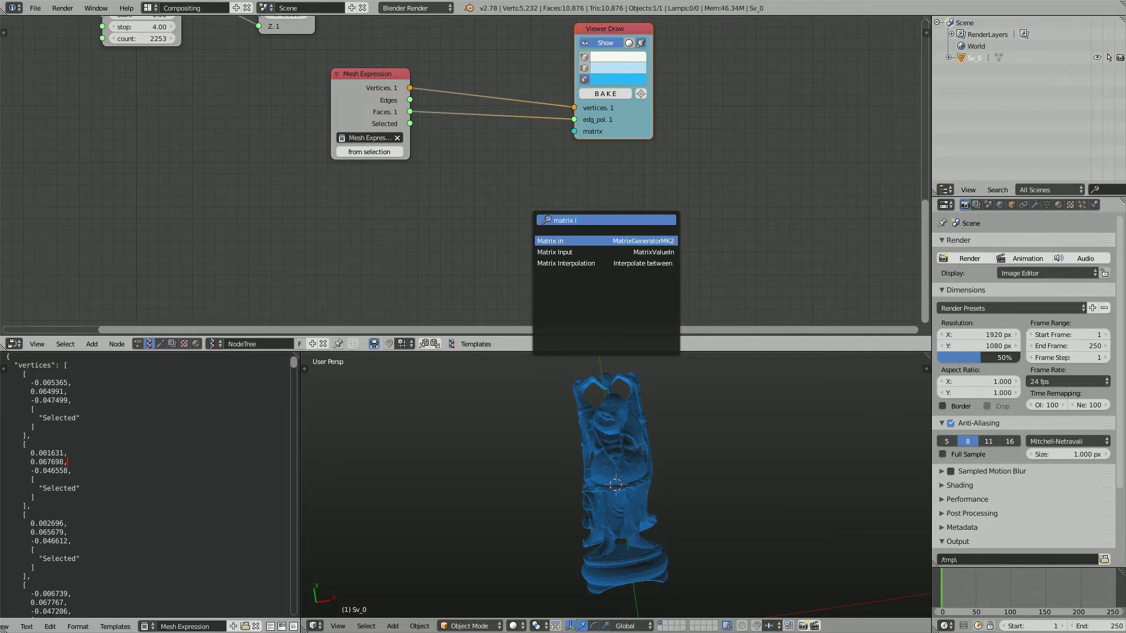
{"action": "key", "text": "Return"}
{"action": "left_click", "coordinate": [455, 185]}
Add a Line MK2 node beside the Matrix in node, below the second Mesh Expression node
{"action": "middle_click_drag", "start_coordinate": [455, 184], "coordinate": [478, 177]}
{"action": "key", "text": "space"}
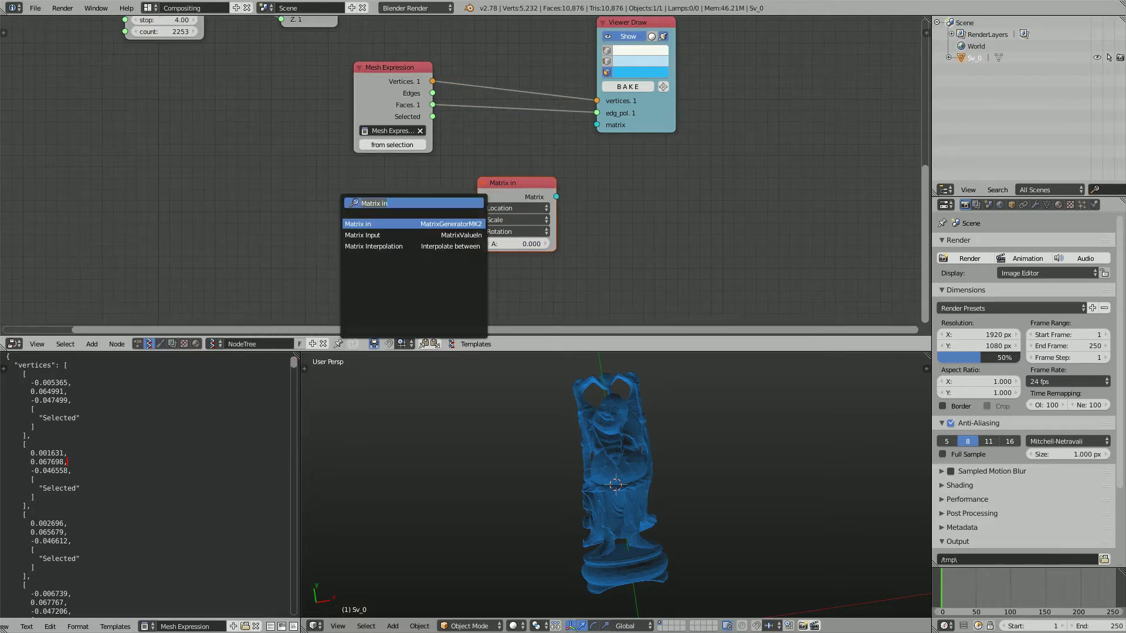
{"action": "type", "text": "list"}
{"action": "key", "text": "BackSpace"}
{"action": "key", "text": "BackSpace"}
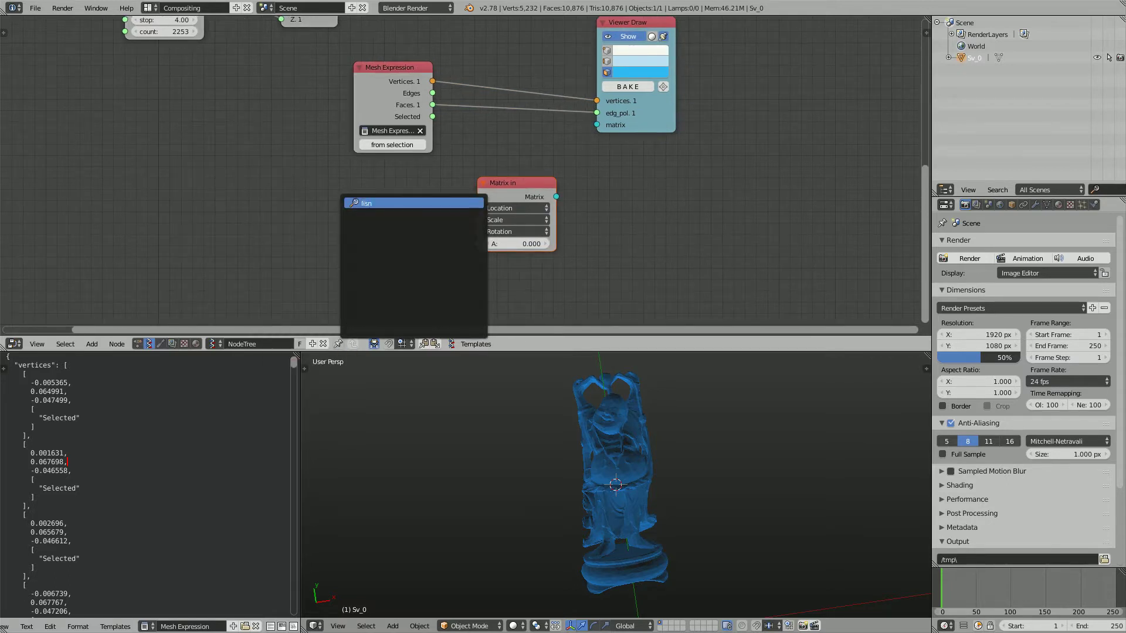
{"action": "type", "text": "ne"}
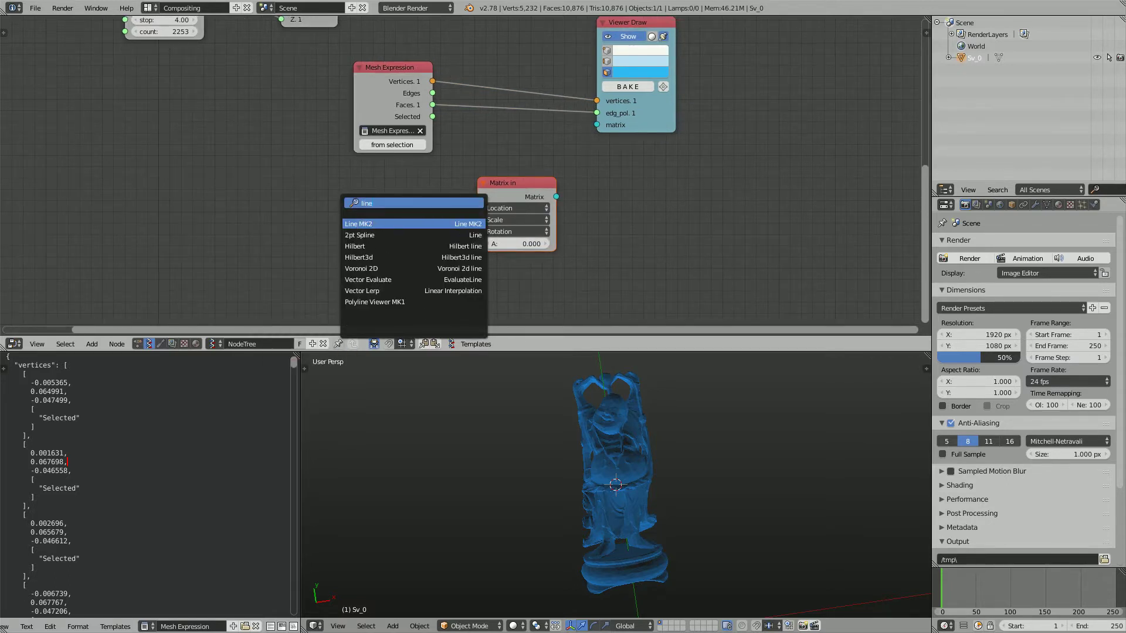
{"action": "key", "text": "Return"}
{"action": "left_click", "coordinate": [410, 220]}
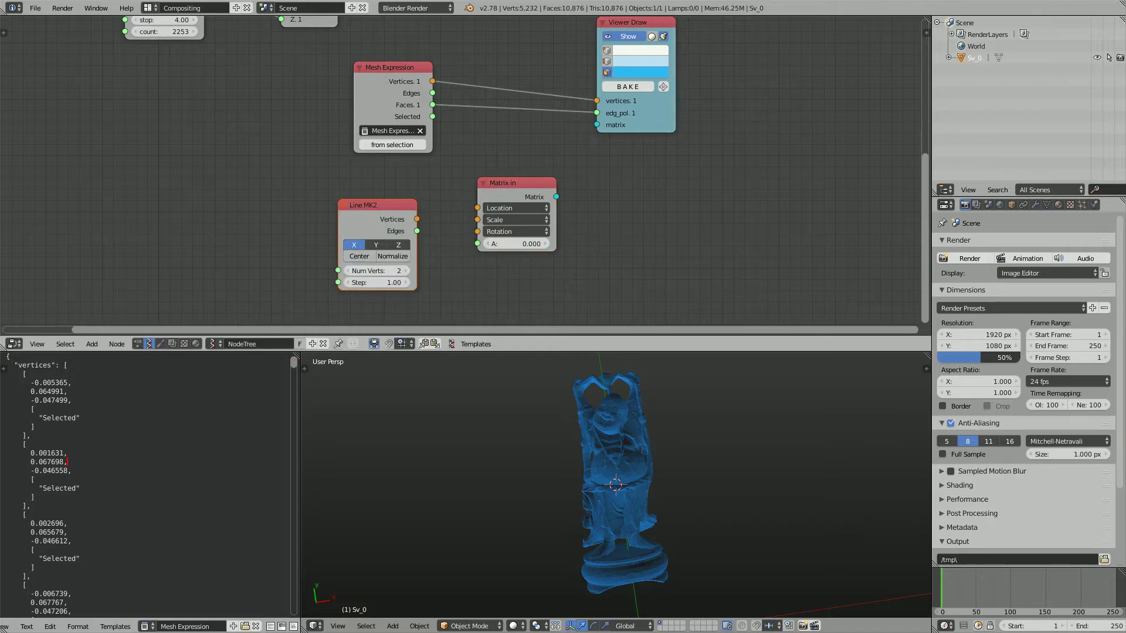
Connect the Line MK2 node's Vertices to the Matrix in node's Location and set the line's Num Verts to 5
{"action": "left_click_drag", "start_coordinate": [417, 218], "coordinate": [460, 217]}
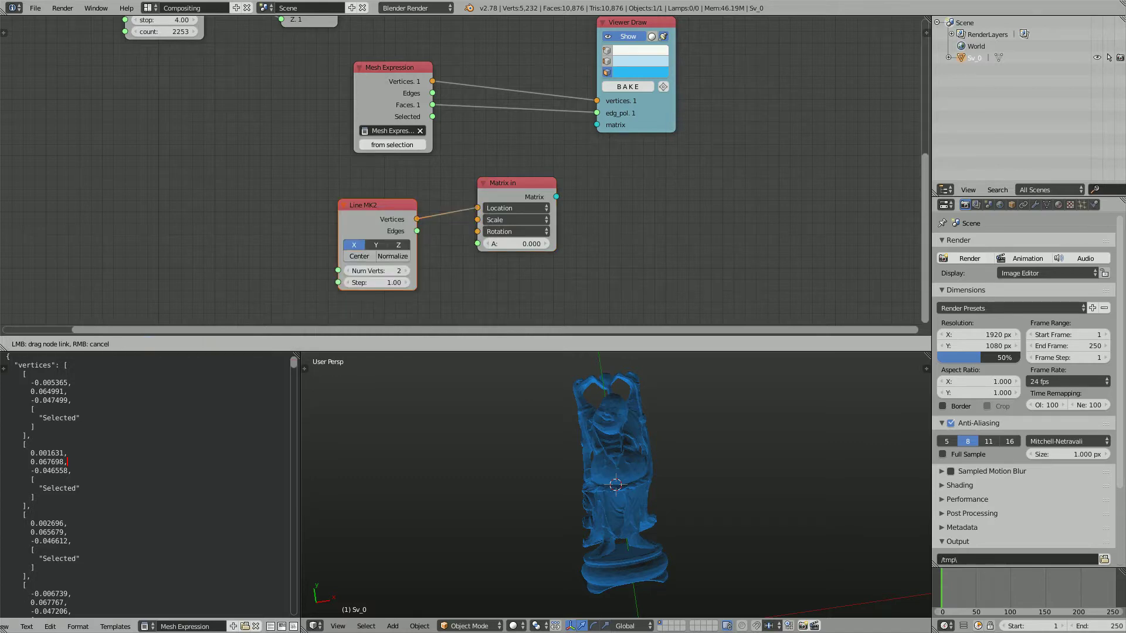
{"action": "left_click_drag", "start_coordinate": [475, 209], "coordinate": [477, 209]}
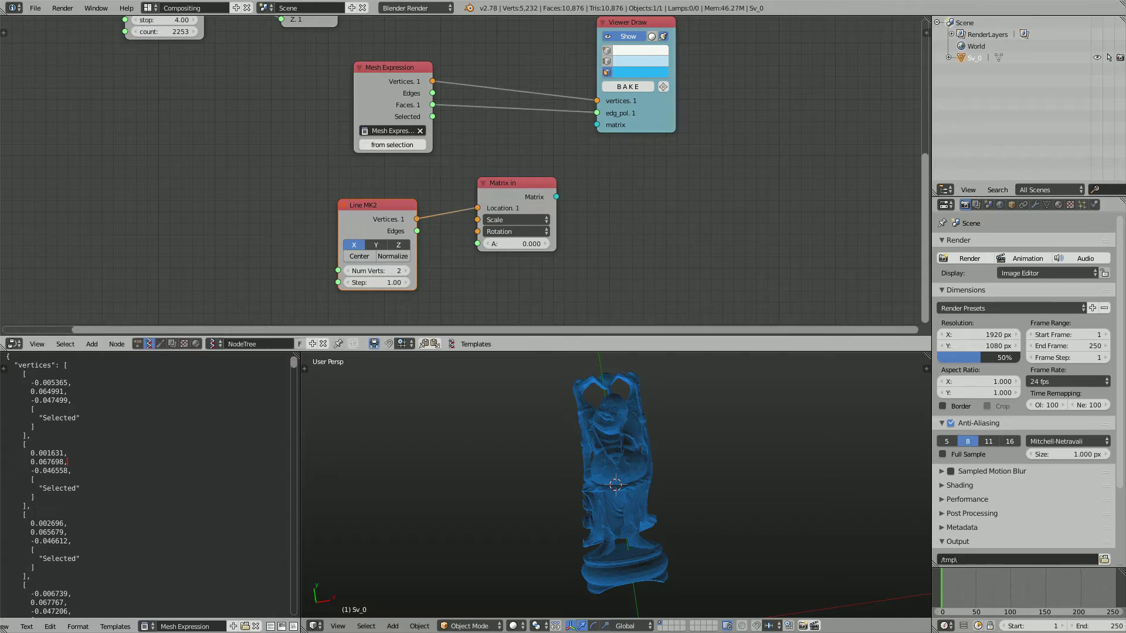
{"action": "left_click_drag", "start_coordinate": [382, 271], "coordinate": [400, 270]}
Connect the Matrix in node's Matrix output to the second Viewer Draw's matrix input and check the viewport for the copies
{"action": "left_click_drag", "start_coordinate": [555, 197], "coordinate": [597, 117]}
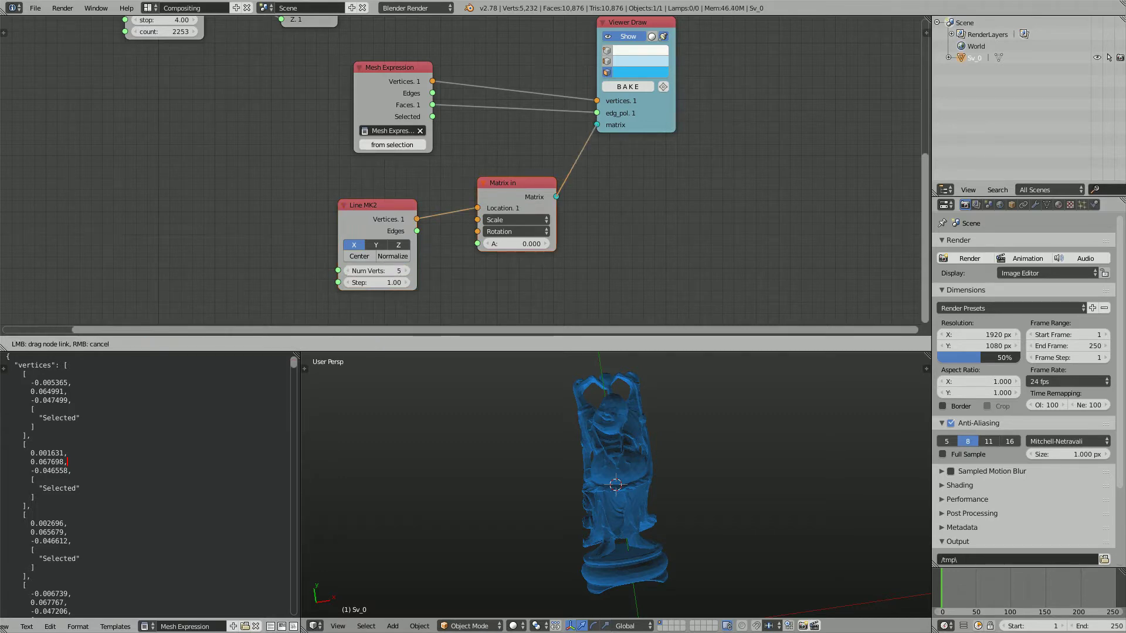
{"action": "left_click_drag", "start_coordinate": [597, 125], "coordinate": [596, 125]}
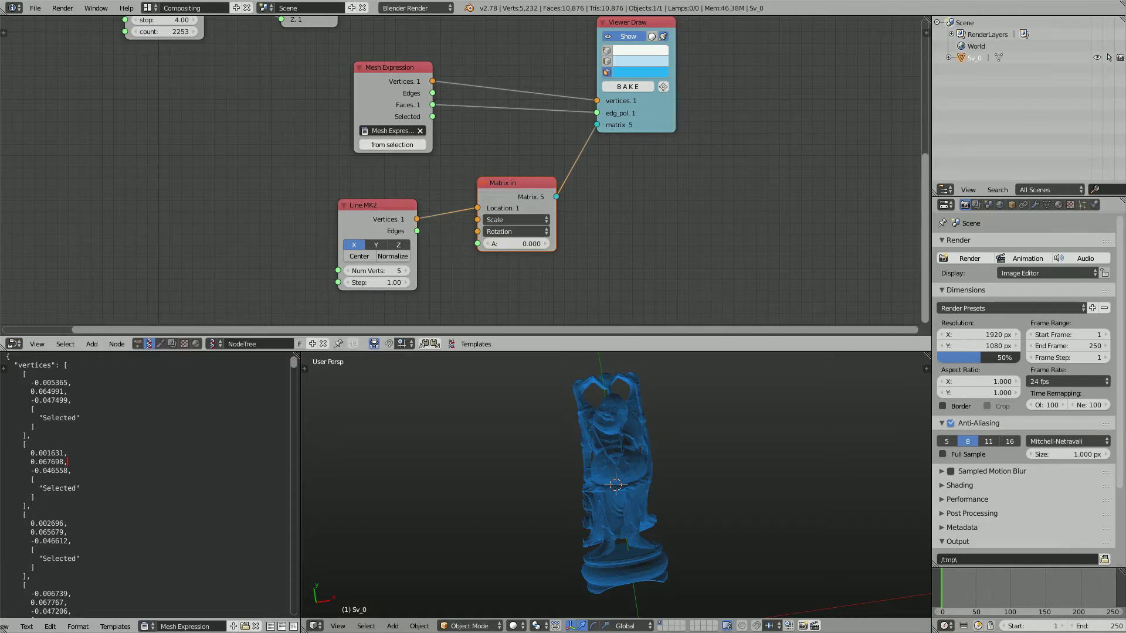
{"action": "scroll", "coordinate": [616, 485], "scroll_direction": "down", "scroll_amount": 15}
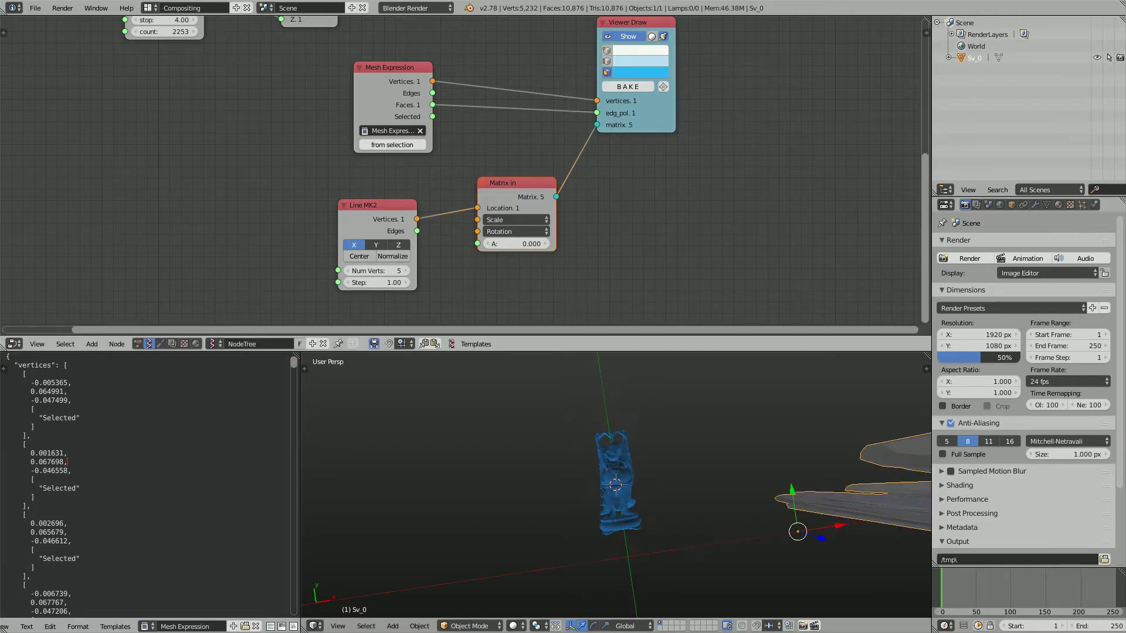
Set the Line MK2 node's Step to 0.20 and inspect the row of Buddha copies in the viewport
{"action": "mouse_move", "coordinate": [616, 485]}
{"action": "middle_mouse_down", "text": "shift"}
{"action": "mouse_move", "coordinate": [591, 489]}
{"action": "mouse_move", "coordinate": [617, 507]}
{"action": "mouse_move", "coordinate": [582, 503]}
{"action": "middle_mouse_up", "text": "shift"}
{"action": "scroll", "coordinate": [617, 507], "scroll_direction": "up", "scroll_amount": 5}
{"action": "left_click", "coordinate": [377, 283]}
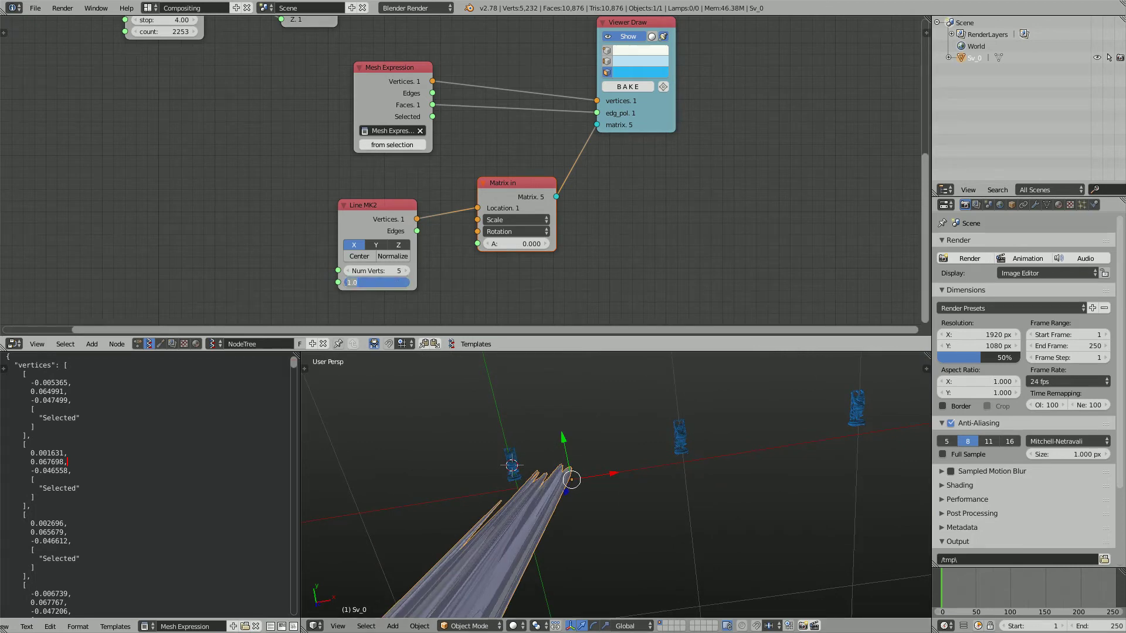
{"action": "type", "text": ".2"}
{"action": "key", "text": "Return"}
{"action": "scroll", "coordinate": [615, 487], "scroll_direction": "up", "scroll_amount": 5}
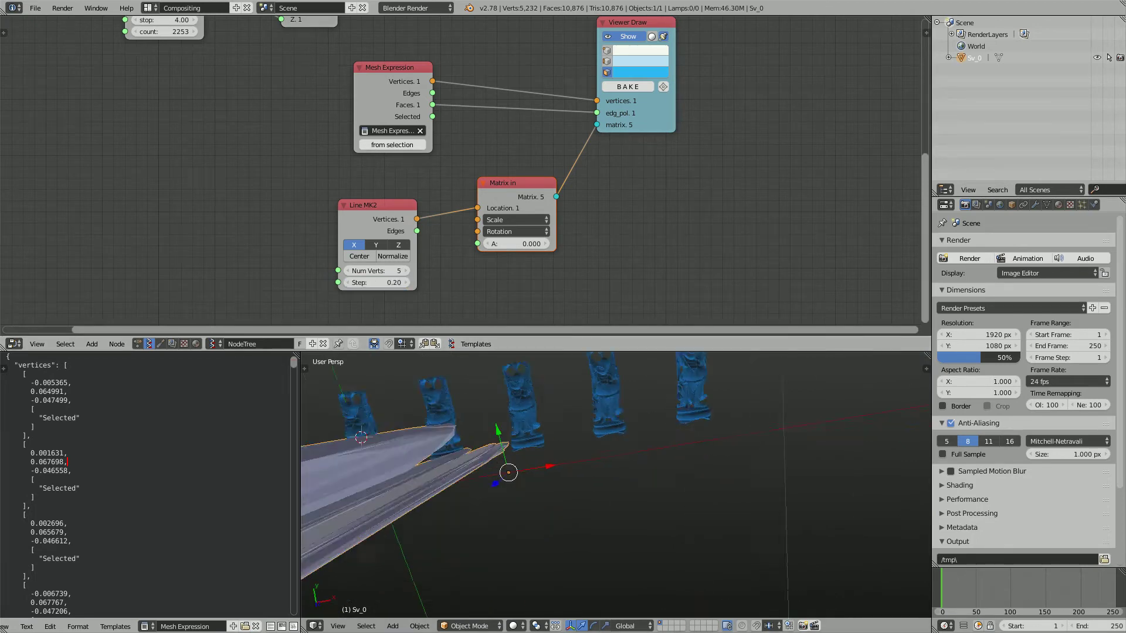
{"action": "middle_click_drag", "start_coordinate": [616, 487], "coordinate": [657, 477]}
{"action": "scroll", "coordinate": [663, 484], "scroll_direction": "up", "scroll_amount": 2}
{"action": "middle_click_drag", "start_coordinate": [469, 473], "coordinate": [469, 428]}
{"action": "scroll", "coordinate": [616, 484], "scroll_direction": "down", "scroll_amount": 3}
{"action": "middle_click_drag", "start_coordinate": [615, 469], "coordinate": [624, 457]}
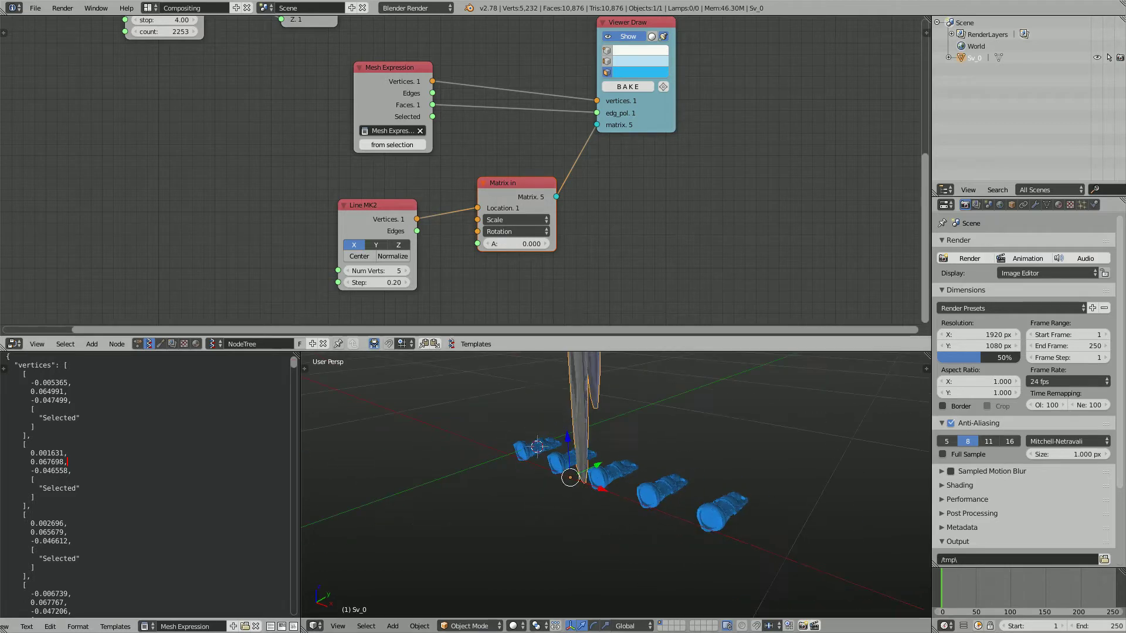
Move the second Mesh Expression node closer to the Line MK2 node below it
{"action": "middle_click_drag", "start_coordinate": [498, 187], "coordinate": [526, 240]}
{"action": "scroll", "coordinate": [526, 239], "scroll_direction": "down", "scroll_amount": 1}
{"action": "scroll", "coordinate": [463, 188], "scroll_direction": "down", "scroll_amount": 3}
{"action": "middle_click_drag", "start_coordinate": [463, 187], "coordinate": [483, 230]}
{"action": "left_click_drag", "start_coordinate": [453, 182], "coordinate": [456, 204]}
{"action": "middle_click_drag", "start_coordinate": [470, 223], "coordinate": [462, 203]}
{"action": "scroll", "coordinate": [615, 487], "scroll_direction": "up", "scroll_amount": 2}
{"action": "scroll", "coordinate": [498, 264], "scroll_direction": "up", "scroll_amount": 3}
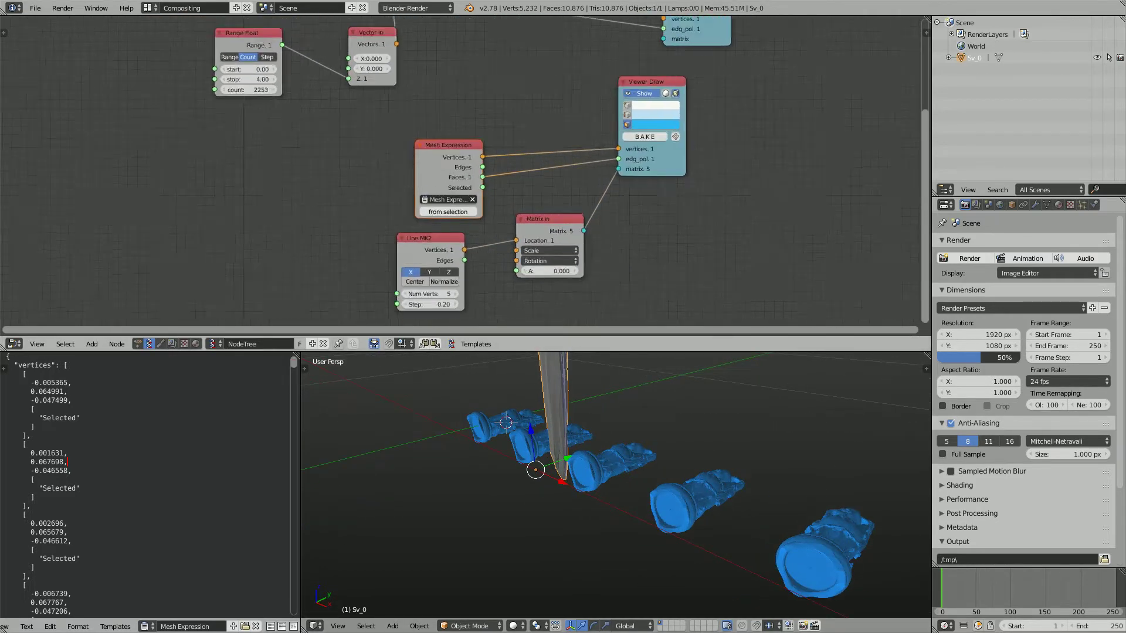
Set the Matrix in node's rotation axis to 1, 0, 0 so the copies rotate about X
{"action": "left_click", "coordinate": [566, 241]}
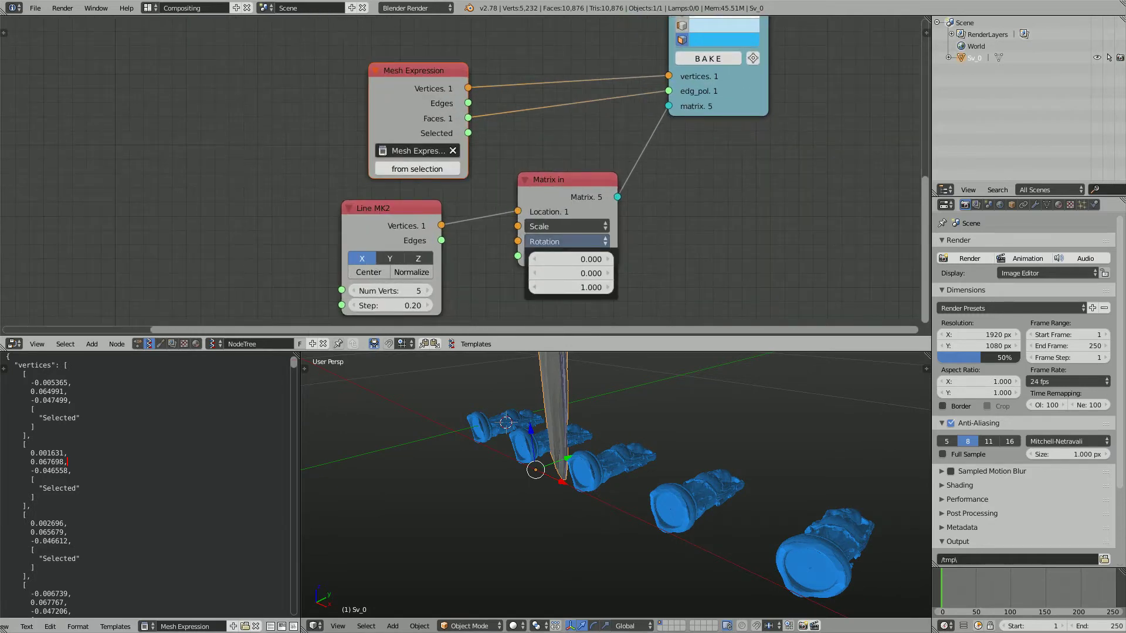
{"action": "mouse_move", "coordinate": [610, 446]}
{"action": "middle_mouse_down"}
{"action": "mouse_move", "coordinate": [586, 443]}
{"action": "mouse_move", "coordinate": [621, 463]}
{"action": "middle_mouse_up"}
{"action": "scroll", "coordinate": [622, 464], "scroll_direction": "up", "scroll_amount": 2}
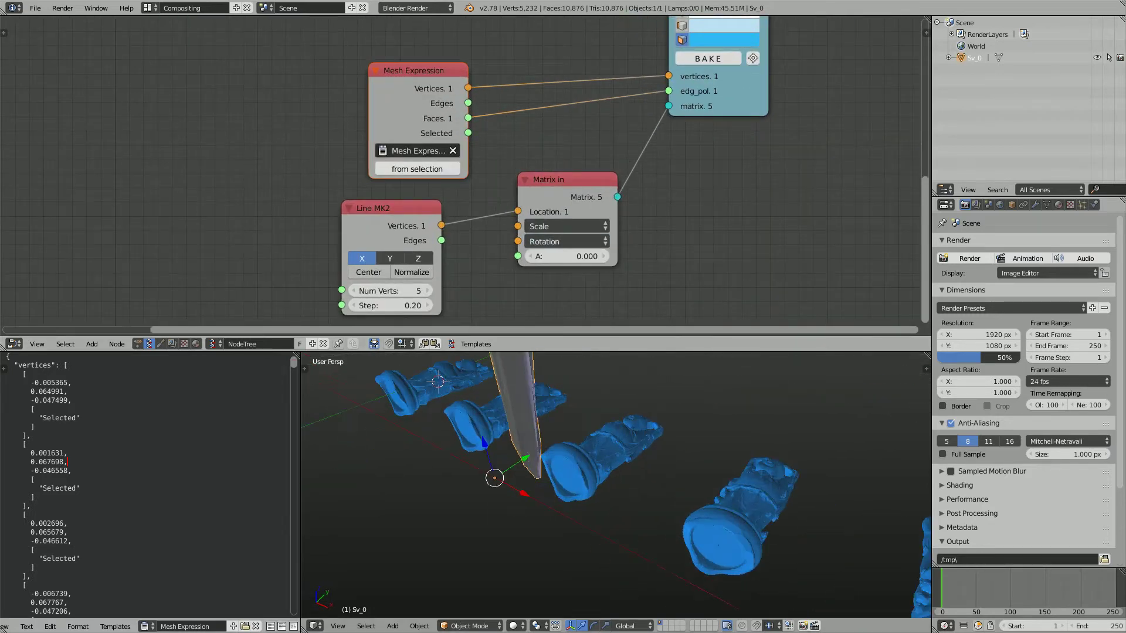
{"action": "middle_click_drag", "start_coordinate": [551, 414], "coordinate": [546, 407]}
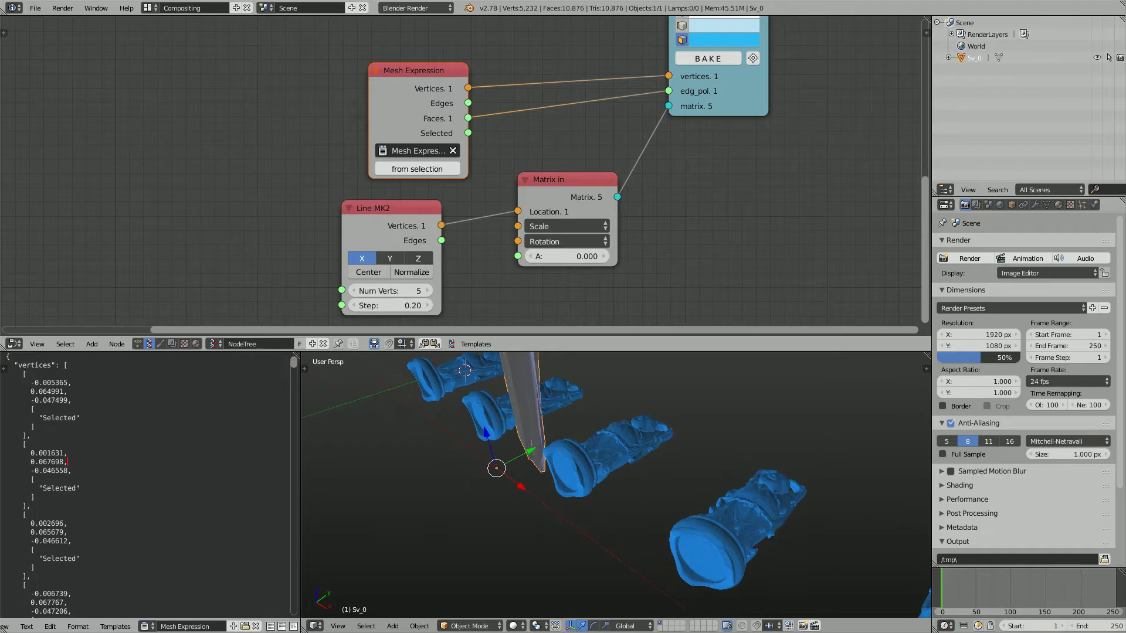
{"action": "left_click", "coordinate": [566, 241]}
{"action": "left_click", "coordinate": [570, 259]}
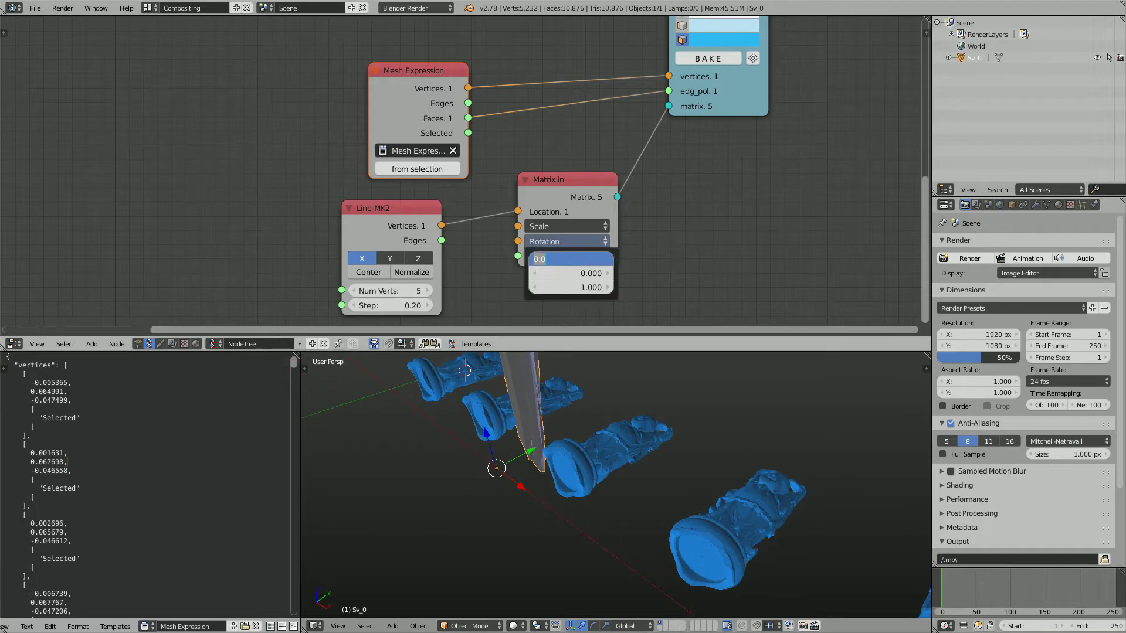
{"action": "key", "text": "Tab"}
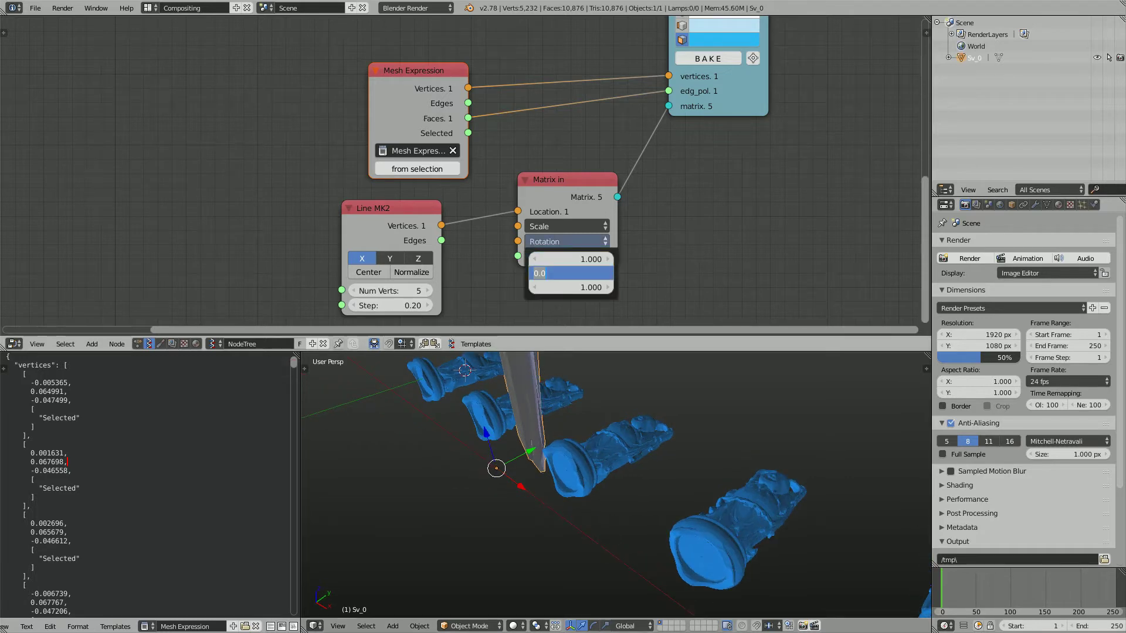
{"action": "key", "text": "Tab"}
{"action": "type", "text": "0"}
{"action": "key", "text": "Tab"}
{"action": "key", "text": "Return"}
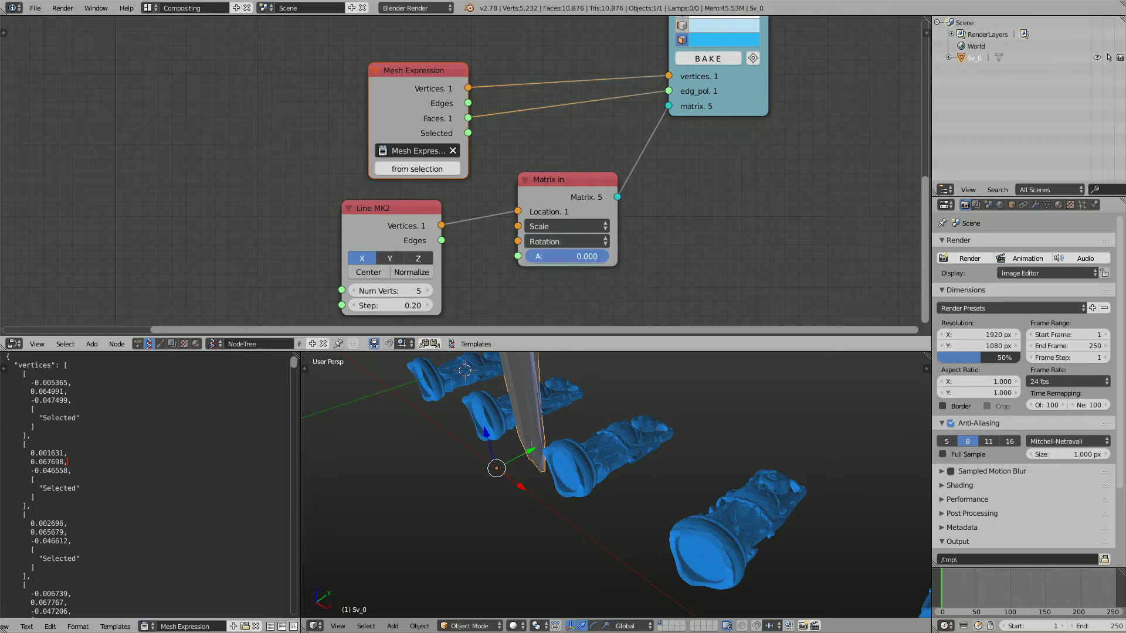
Set the Matrix in node's angle A to 90 and inspect the rotated Buddha copies
{"action": "key", "text": "Return"}
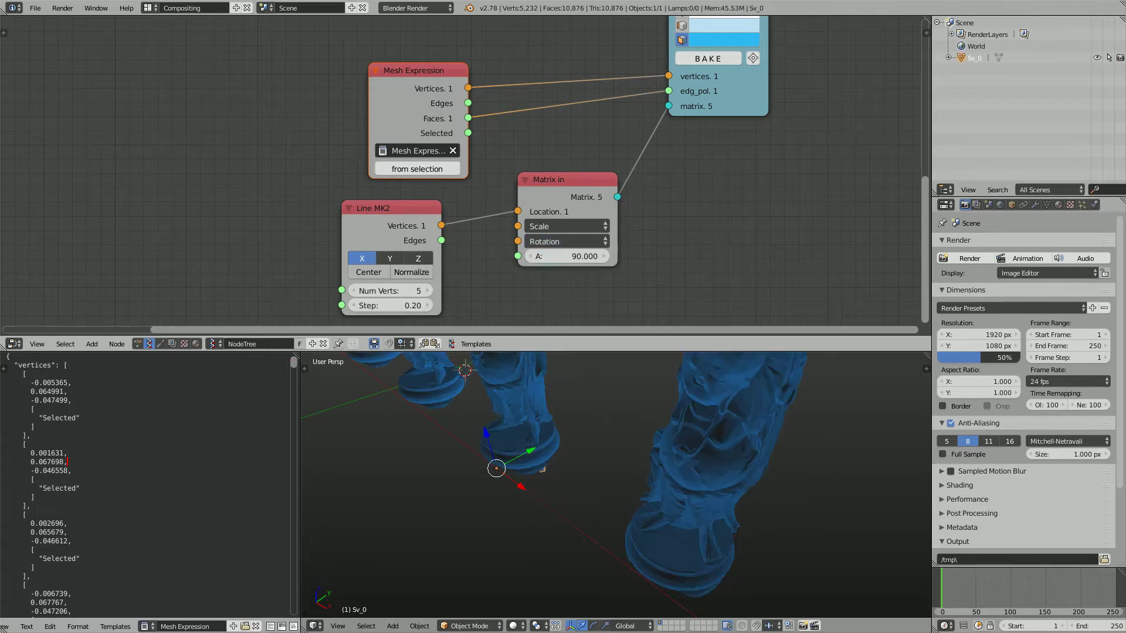
{"action": "scroll", "coordinate": [574, 457], "scroll_direction": "down", "scroll_amount": 3}
{"action": "mouse_move", "coordinate": [574, 458]}
{"action": "middle_mouse_down"}
{"action": "mouse_move", "coordinate": [657, 422]}
{"action": "mouse_move", "coordinate": [563, 428]}
{"action": "mouse_move", "coordinate": [621, 469]}
{"action": "mouse_move", "coordinate": [586, 475]}
{"action": "middle_mouse_up"}
{"action": "scroll", "coordinate": [657, 422], "scroll_direction": "up", "scroll_amount": 2}
{"action": "scroll", "coordinate": [586, 434], "scroll_direction": "down", "scroll_amount": 4}
{"action": "scroll", "coordinate": [645, 293], "scroll_direction": "down", "scroll_amount": 3}
Line up the second Mesh Expression node directly above the Line MK2 node
{"action": "middle_click_drag", "start_coordinate": [645, 258], "coordinate": [589, 292]}
{"action": "scroll", "coordinate": [563, 281], "scroll_direction": "down", "scroll_amount": 1}
{"action": "left_click_drag", "start_coordinate": [414, 155], "coordinate": [396, 135]}
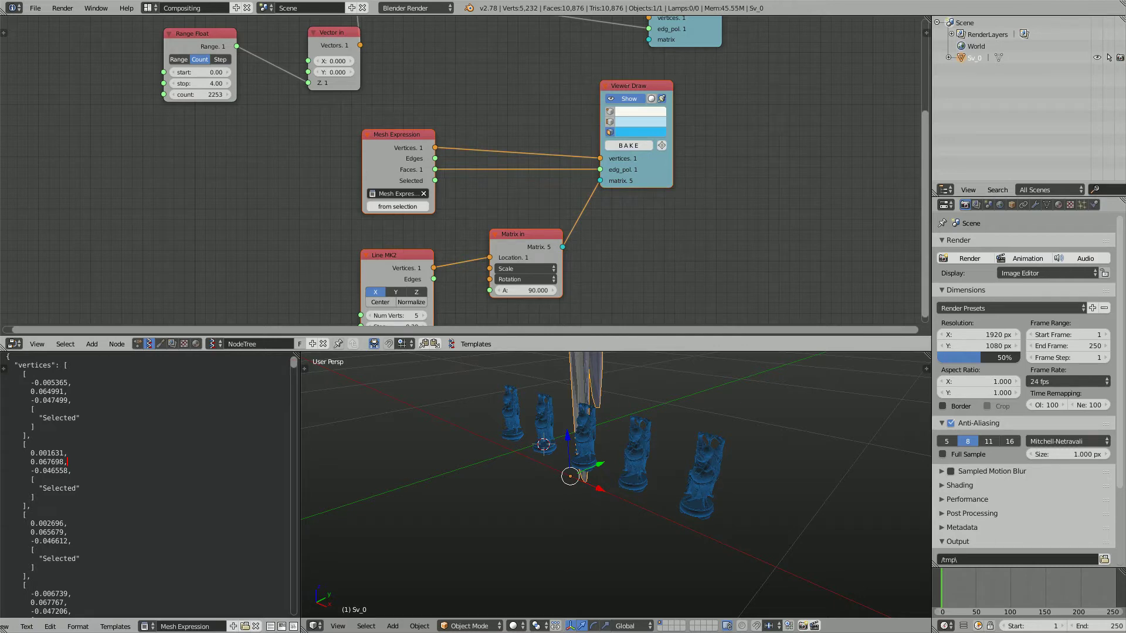
{"action": "type", "text": "x"}
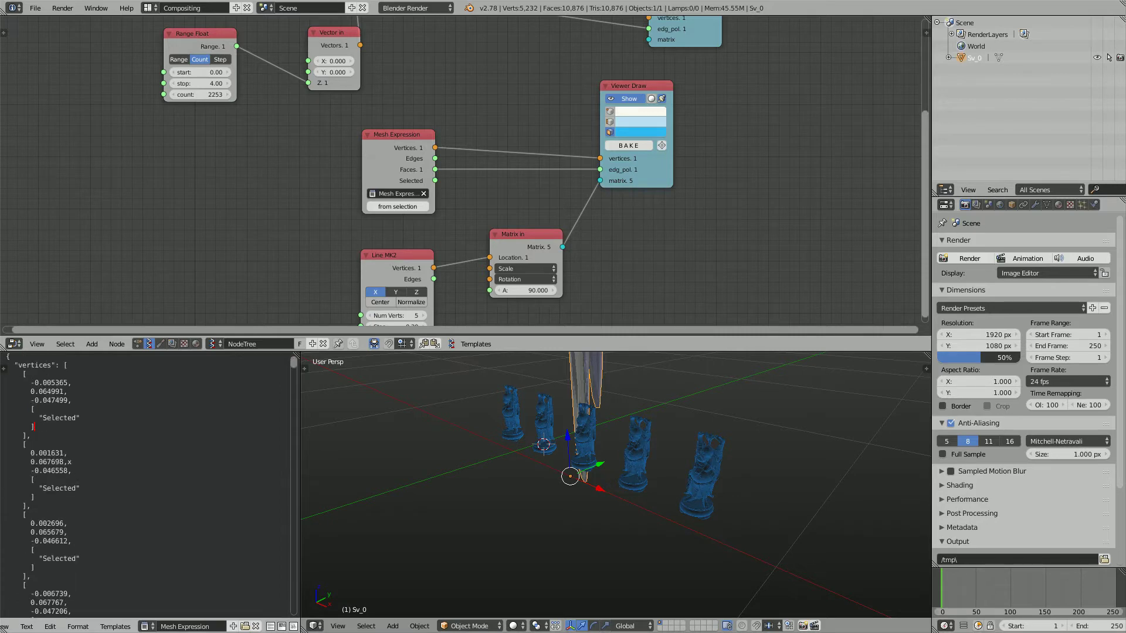
Narrow the text editor area to widen the 3D viewport and place the text cursor beside the first vertex's Selected entry
{"action": "left_click_drag", "start_coordinate": [301, 481], "coordinate": [266, 481]}
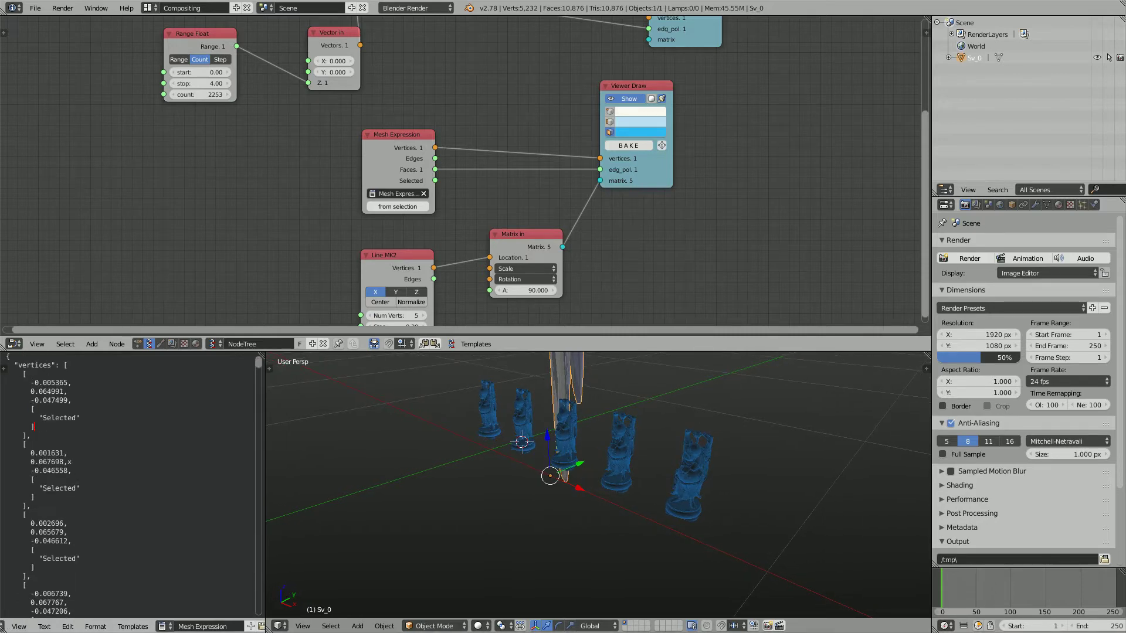
{"action": "left_click", "coordinate": [36, 410]}
{"action": "scroll", "coordinate": [129, 440], "scroll_direction": "down", "scroll_amount": 1}
{"action": "scroll", "coordinate": [129, 440], "scroll_direction": "up", "scroll_amount": 1}
{"action": "middle_click_drag", "start_coordinate": [469, 222], "coordinate": [513, 232]}
{"action": "middle_click_drag", "start_coordinate": [528, 498], "coordinate": [586, 458]}
{"action": "scroll", "coordinate": [587, 458], "scroll_direction": "down", "scroll_amount": 6}
{"action": "middle_click_drag", "start_coordinate": [528, 223], "coordinate": [541, 264]}
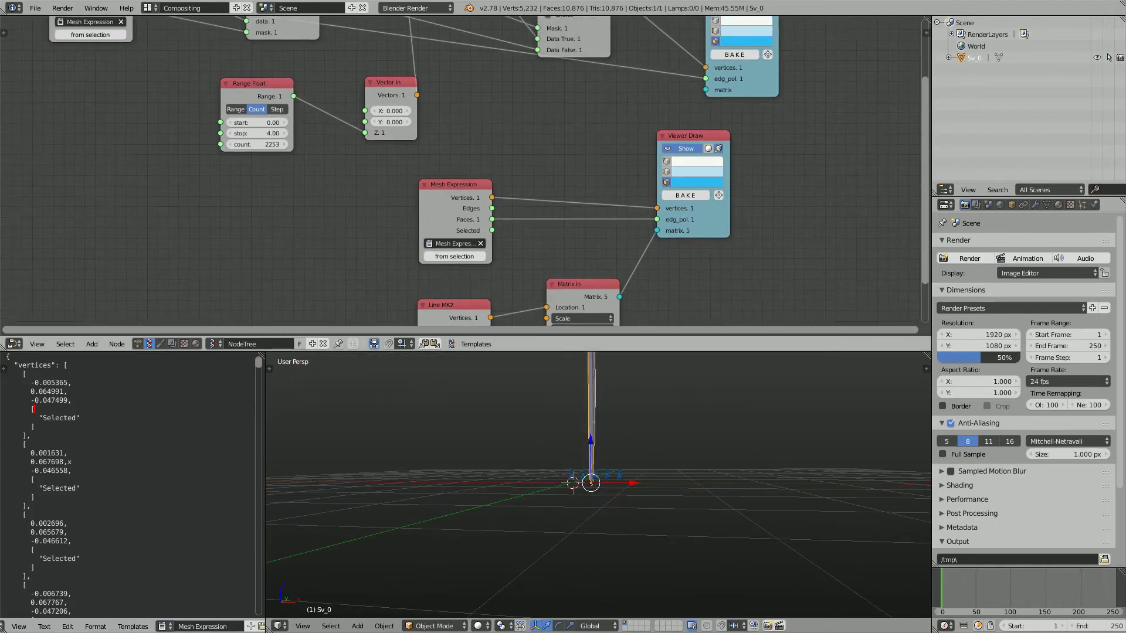
Delete the copies branch: the second Mesh Expression, Line MK2, Matrix in and second Viewer Draw nodes
{"action": "middle_click_drag", "start_coordinate": [469, 176], "coordinate": [442, 136]}
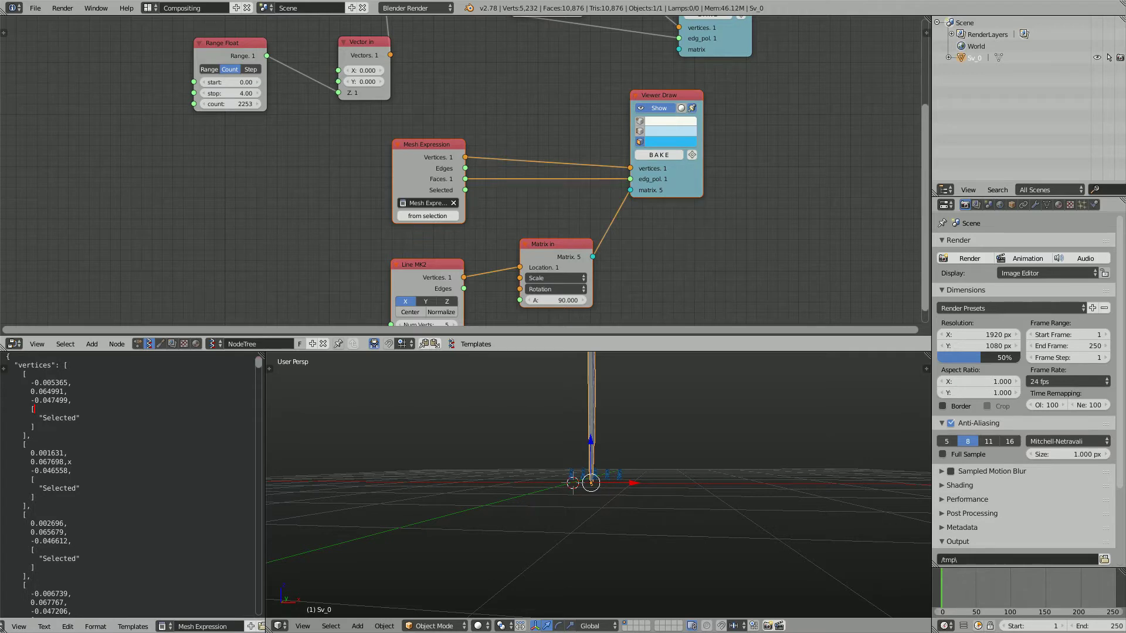
{"action": "scroll", "coordinate": [460, 170], "scroll_direction": "down", "scroll_amount": 2}
{"action": "middle_click_drag", "start_coordinate": [460, 171], "coordinate": [460, 238]}
{"action": "key", "text": "x"}
{"action": "middle_click_drag", "start_coordinate": [460, 176], "coordinate": [496, 209]}
{"action": "scroll", "coordinate": [497, 209], "scroll_direction": "up", "scroll_amount": 3}
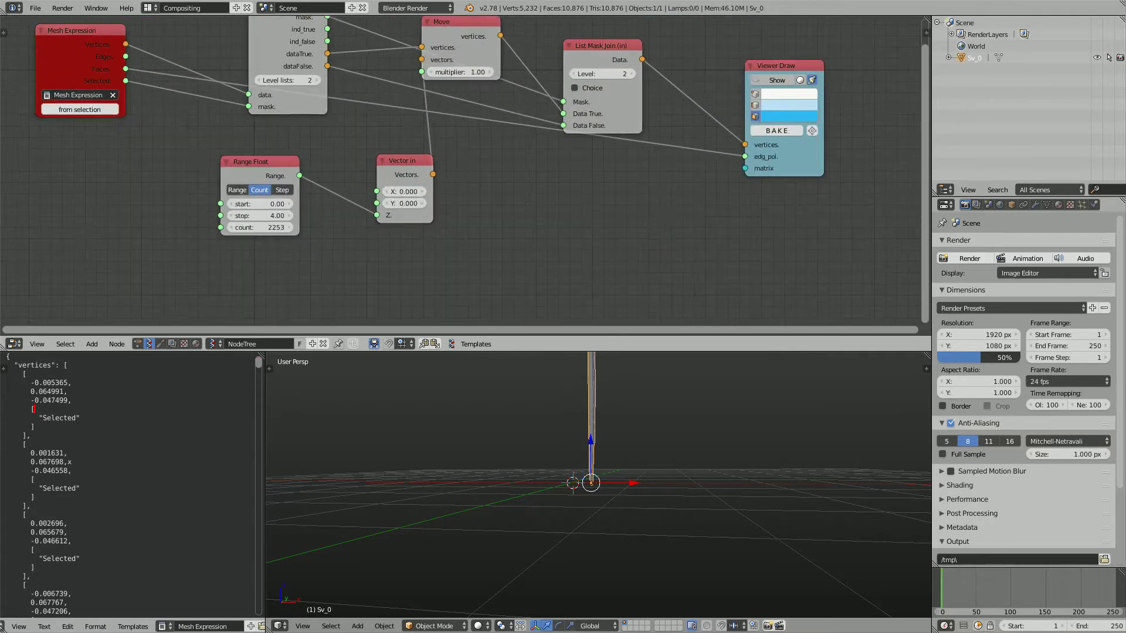
Reposition the Mesh Expression and List Mask Join (in) nodes slightly and turn on Show in the remaining Viewer Draw
{"action": "middle_click_drag", "start_coordinate": [472, 254], "coordinate": [508, 292]}
{"action": "left_click_drag", "start_coordinate": [105, 100], "coordinate": [110, 112]}
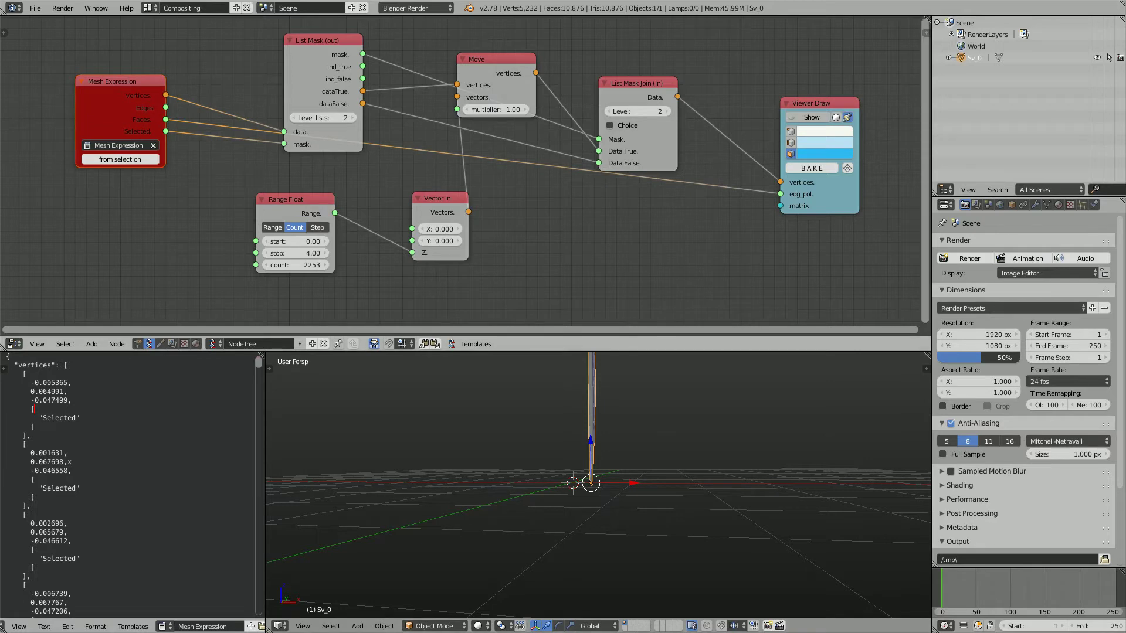
{"action": "left_click_drag", "start_coordinate": [636, 85], "coordinate": [642, 67]}
{"action": "left_click", "coordinate": [811, 117]}
Delete the baked Sv_0 object from the scene
{"action": "middle_click_drag", "start_coordinate": [631, 434], "coordinate": [587, 488]}
{"action": "key", "text": "a"}
{"action": "key", "text": "a"}
{"action": "key", "text": "x"}
{"action": "left_click", "coordinate": [578, 487]}
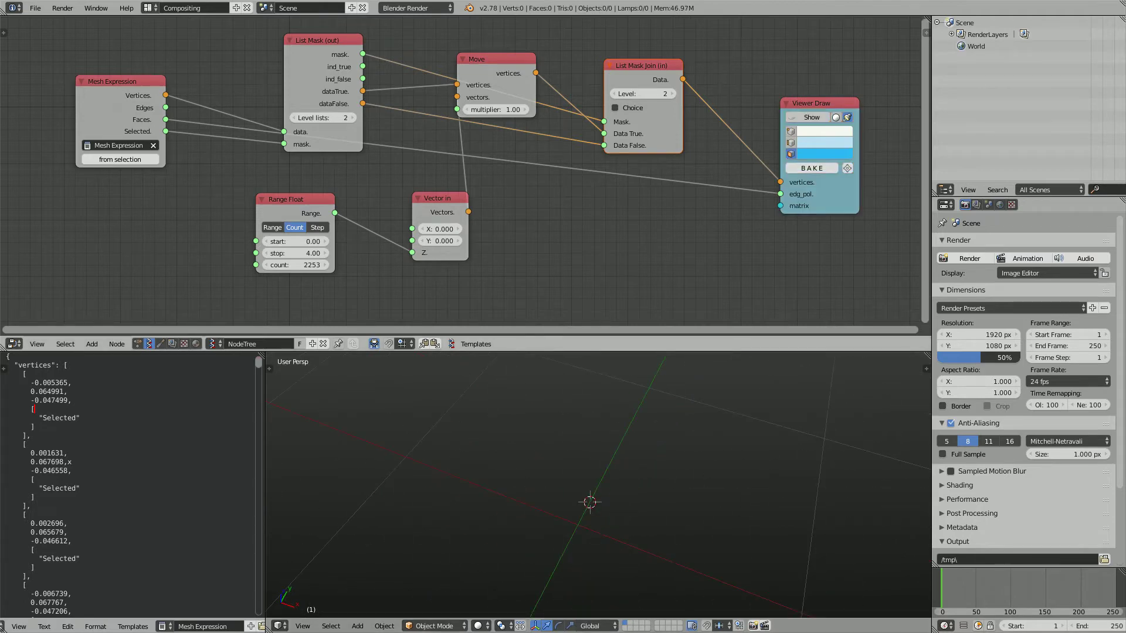
Try a Level of 1 on the List Mask Join (in) node
{"action": "left_click", "coordinate": [614, 94]}
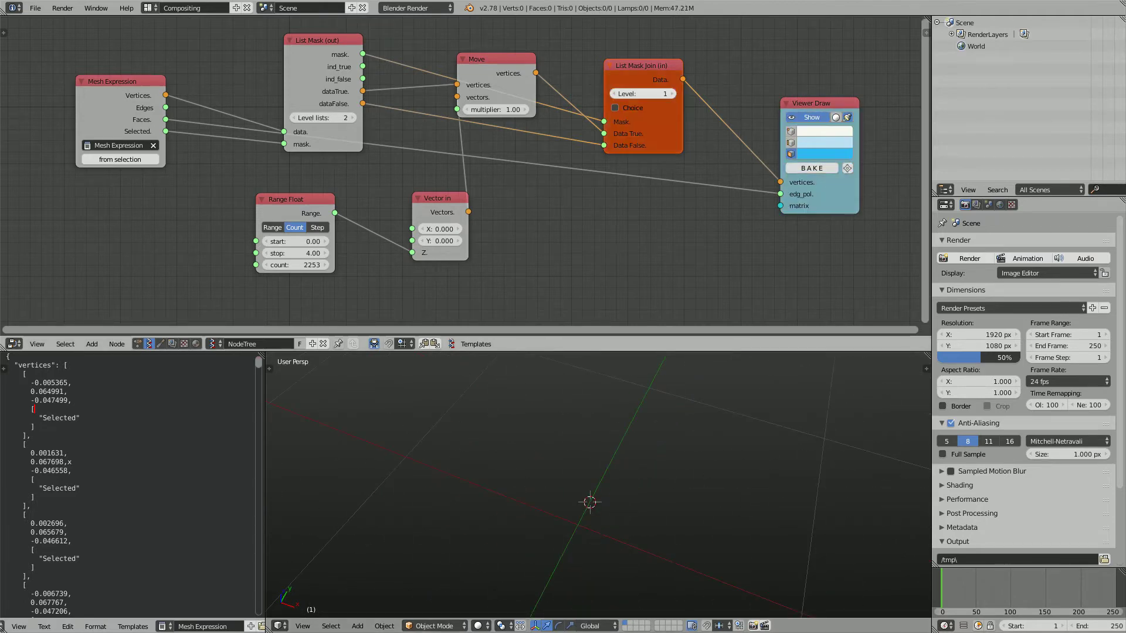
{"action": "left_click", "coordinate": [295, 118]}
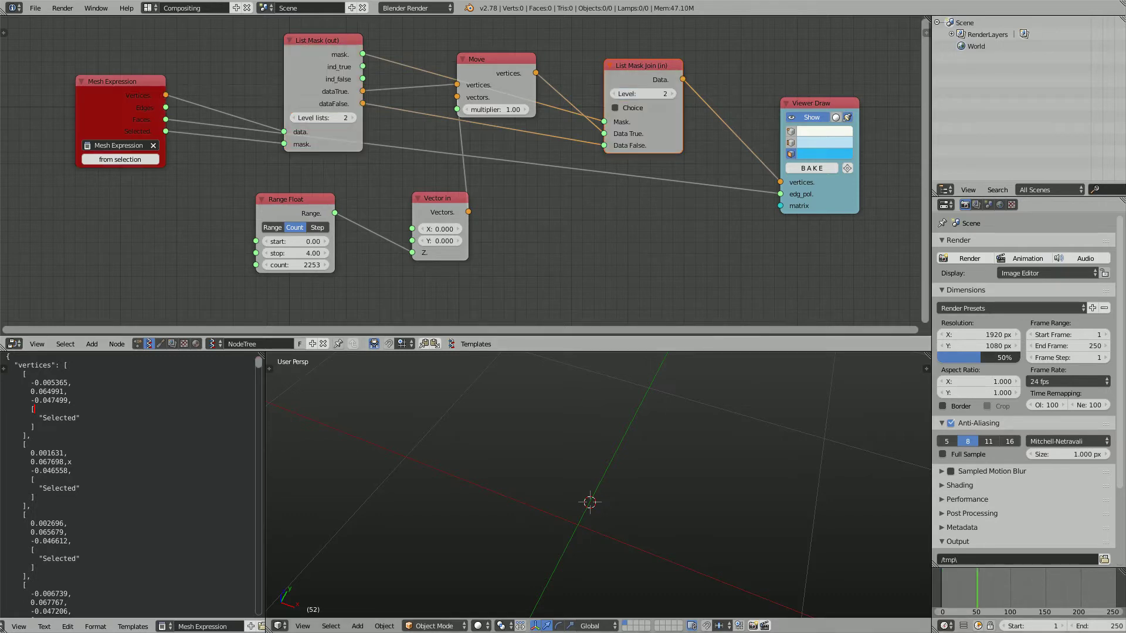
Move the Mesh Expression node slightly lower beside the List Mask (out) node
{"action": "left_click_drag", "start_coordinate": [111, 82], "coordinate": [103, 104]}
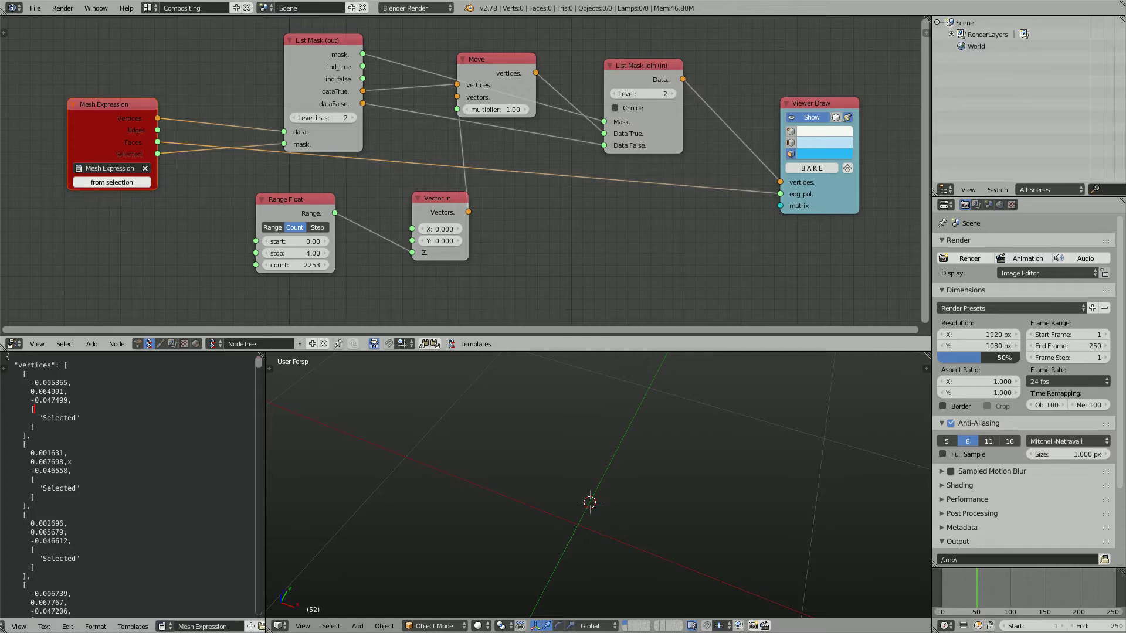
{"action": "left_click", "coordinate": [109, 169]}
{"action": "left_click", "coordinate": [109, 180]}
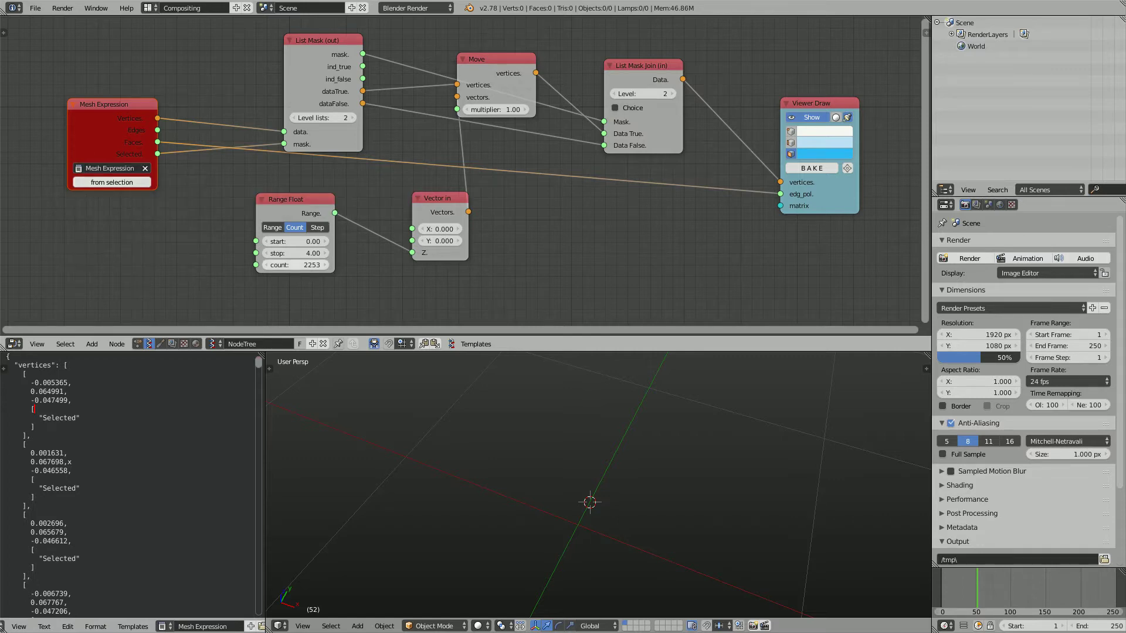
{"action": "scroll", "coordinate": [1023, 381], "scroll_direction": "down", "scroll_amount": 4}
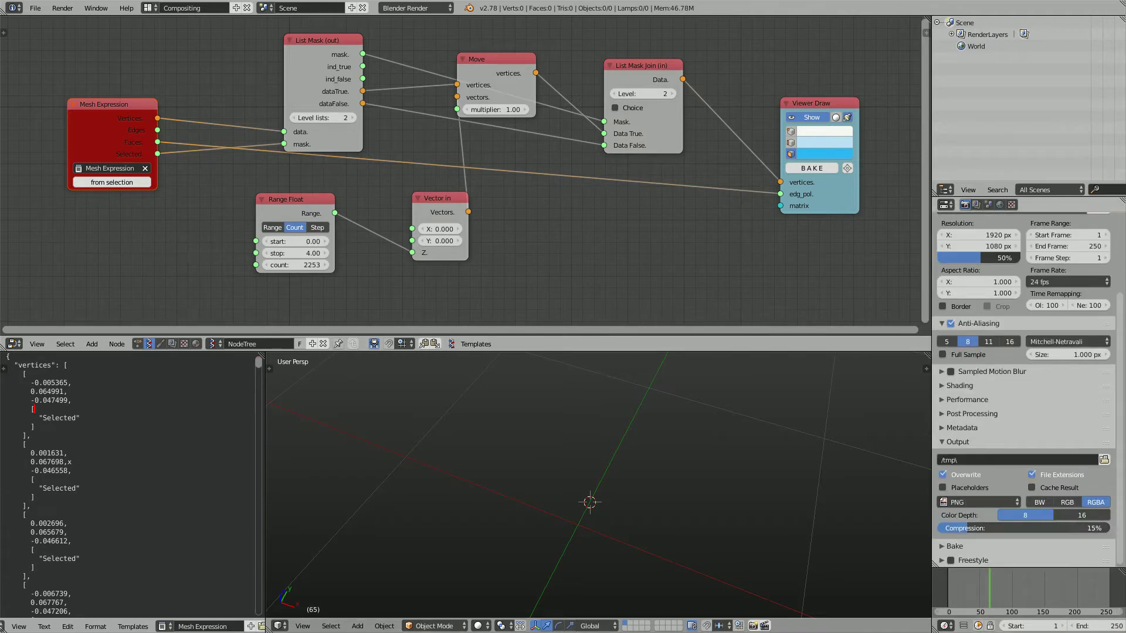
{"action": "middle_click_drag", "start_coordinate": [645, 493], "coordinate": [701, 466]}
{"action": "middle_click_drag", "start_coordinate": [563, 246], "coordinate": [571, 236]}
{"action": "scroll", "coordinate": [463, 171], "scroll_direction": "up", "scroll_amount": 1}
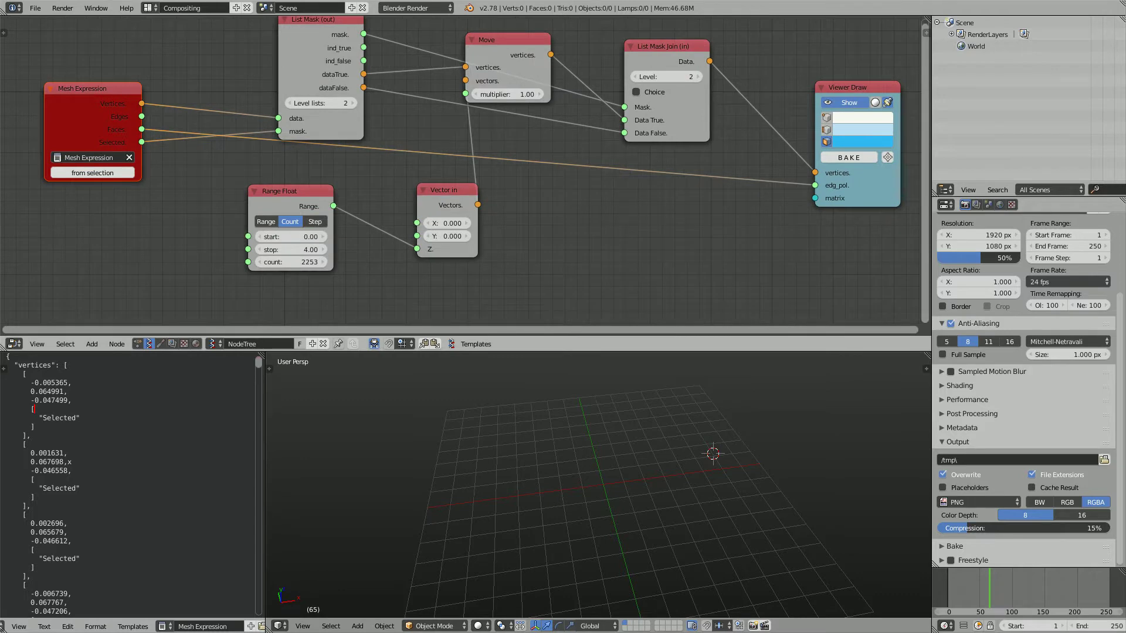
Move the Range Float node nearer to Vector in and shift the List Mask (out) node away from Move
{"action": "left_click_drag", "start_coordinate": [293, 193], "coordinate": [313, 185]}
{"action": "middle_click_drag", "start_coordinate": [313, 185], "coordinate": [332, 225]}
{"action": "left_click_drag", "start_coordinate": [340, 58], "coordinate": [313, 45]}
{"action": "scroll", "coordinate": [463, 176], "scroll_direction": "up", "scroll_amount": 1}
{"action": "middle_click_drag", "start_coordinate": [463, 176], "coordinate": [502, 184]}
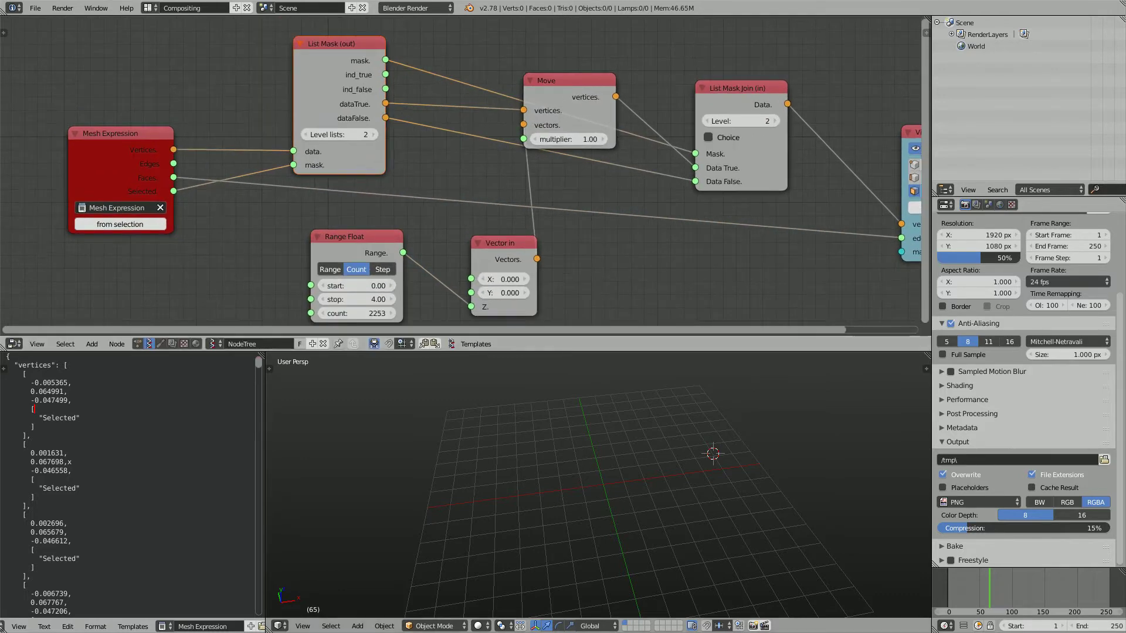
Add a cube mesh to the empty scene and frame it in the viewport
{"action": "mouse_move", "coordinate": [551, 469]}
{"action": "middle_mouse_down"}
{"action": "mouse_move", "coordinate": [516, 469]}
{"action": "mouse_move", "coordinate": [530, 464]}
{"action": "middle_mouse_up"}
{"action": "key", "text": "shift+a"}
{"action": "mouse_move", "coordinate": [528, 440]}
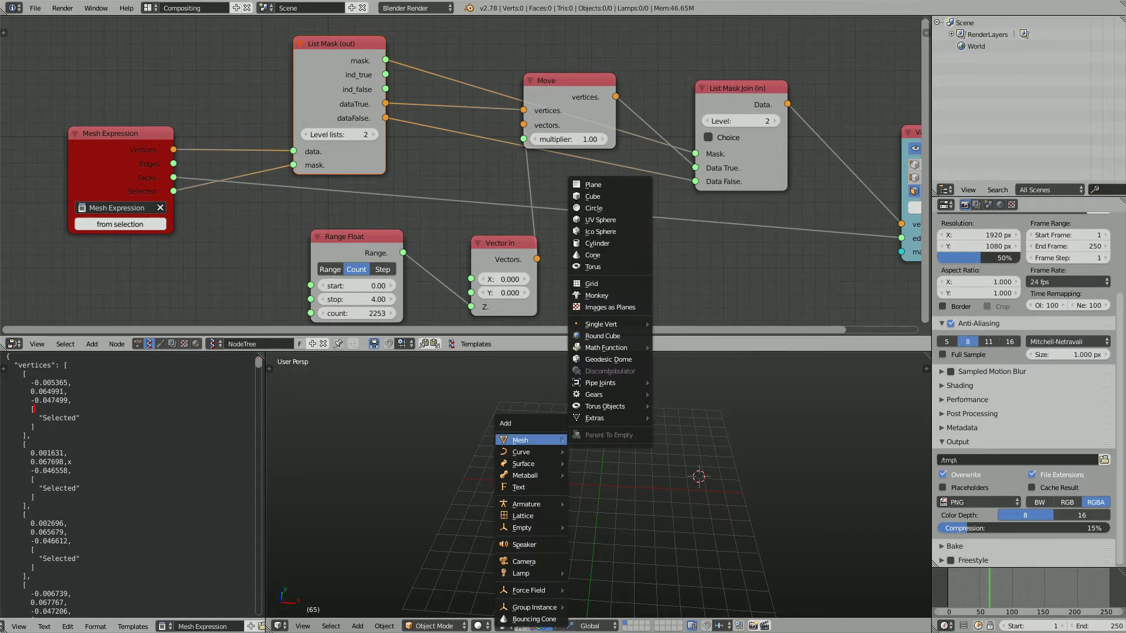
{"action": "left_click", "coordinate": [592, 196]}
{"action": "key", "text": "KP_Decimal"}
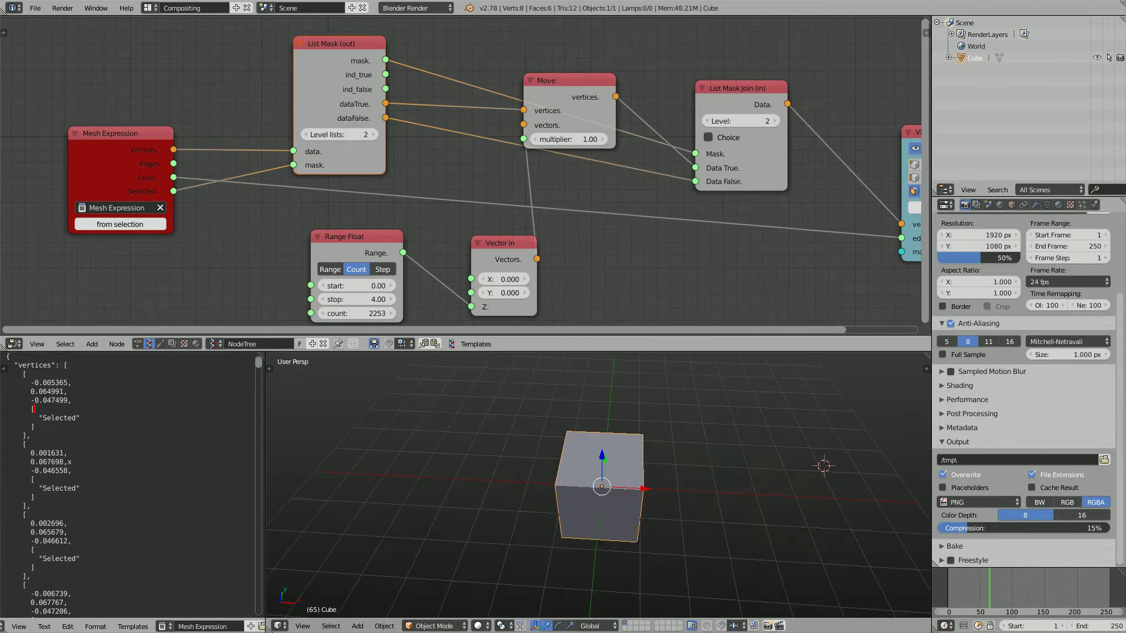
Merge all of the cube's vertices at center in Edit Mode
{"action": "key", "text": "Tab"}
{"action": "key", "text": "space"}
{"action": "type", "text": "mer"}
{"action": "key", "text": "Return"}
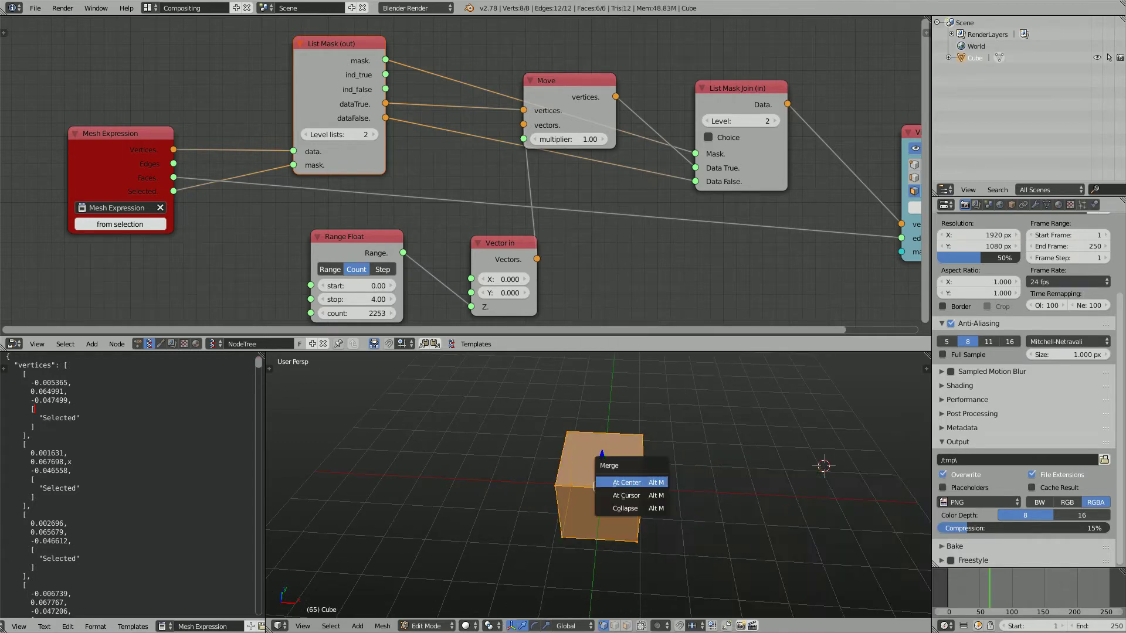
{"action": "left_click", "coordinate": [653, 480]}
{"action": "scroll", "coordinate": [652, 487], "scroll_direction": "up", "scroll_amount": 1}
{"action": "middle_click_drag", "start_coordinate": [652, 486], "coordinate": [688, 537]}
Extrude the merged vertex four times along the X axis to form a five-vertex line
{"action": "key", "text": "e"}
{"action": "key", "text": "x"}
{"action": "left_click", "coordinate": [659, 496]}
{"action": "key", "text": "e"}
{"action": "key", "text": "Return"}
{"action": "key", "text": "e"}
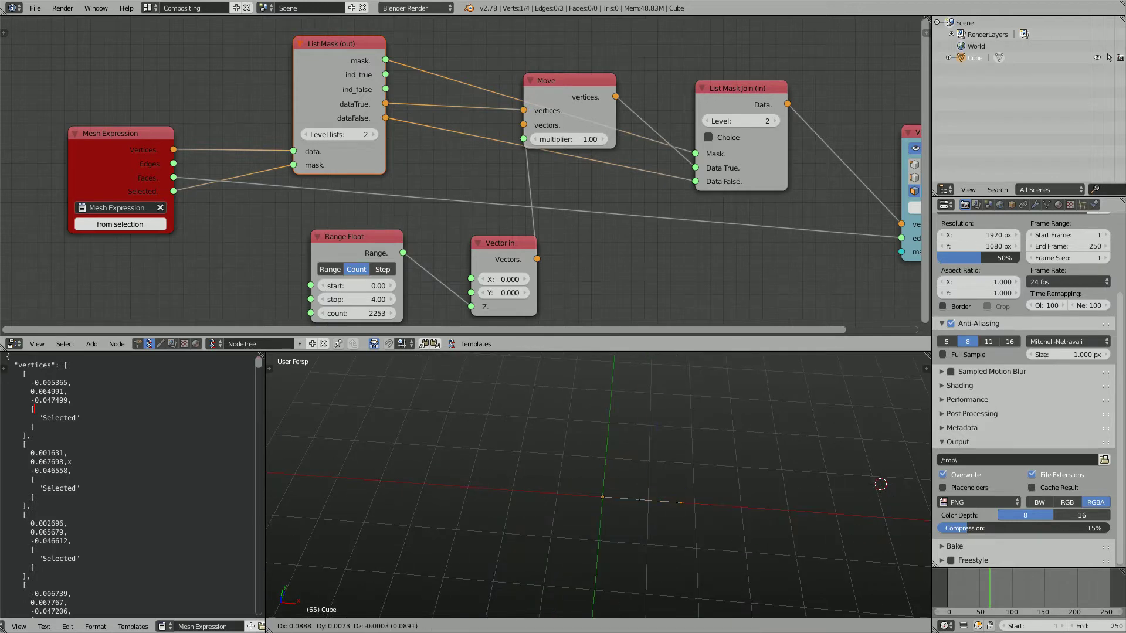
{"action": "key", "text": "Return"}
{"action": "key", "text": "e"}
{"action": "key", "text": "x"}
{"action": "key", "text": "Return"}
{"action": "middle_click_drag", "start_coordinate": [763, 508], "coordinate": [645, 523], "text": "shift"}
{"action": "scroll", "coordinate": [645, 470], "scroll_direction": "up", "scroll_amount": 2}
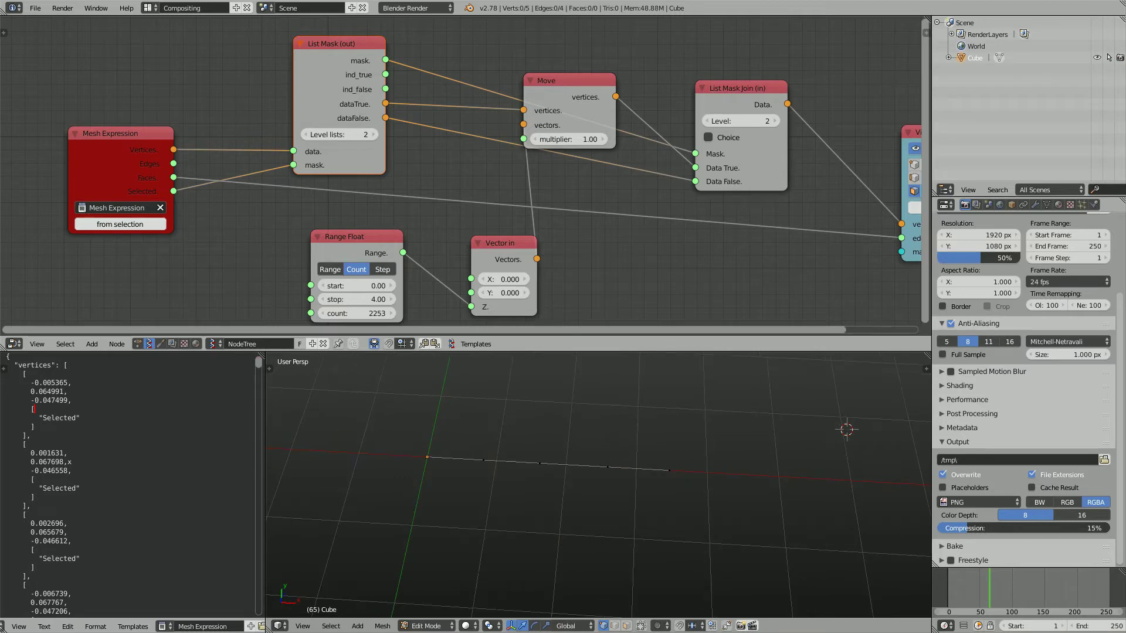
Select only the middle vertex of the line, leaving its position unchanged
{"action": "right_click", "coordinate": [539, 463], "text": "shift"}
{"action": "right_click", "coordinate": [539, 463]}
{"action": "middle_click_drag", "start_coordinate": [540, 464], "coordinate": [520, 463]}
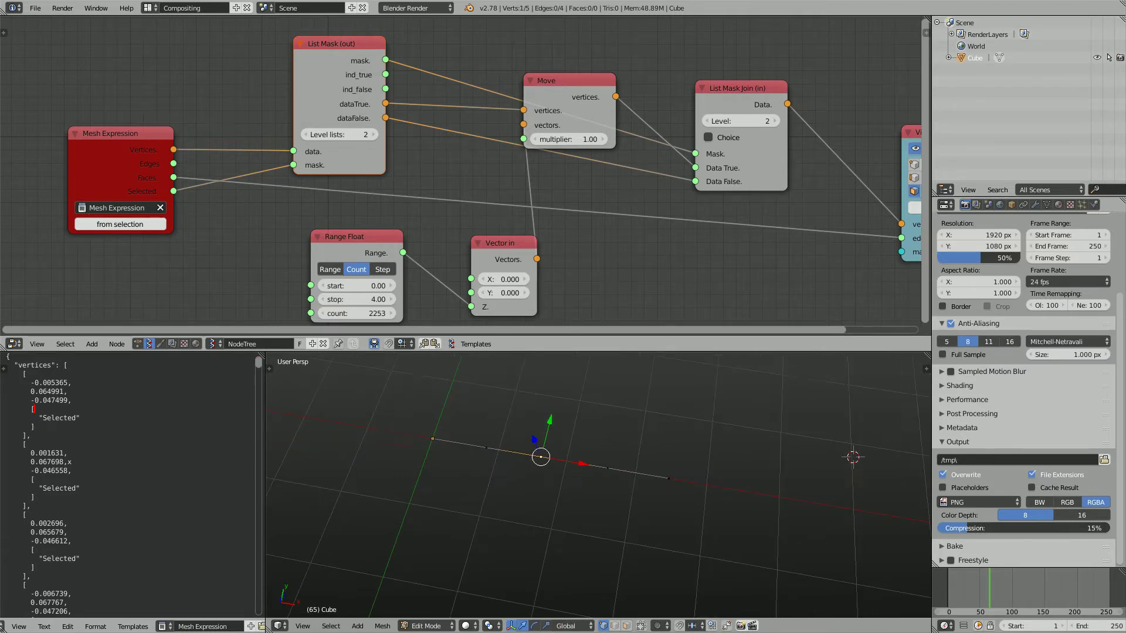
{"action": "key", "text": "g"}
{"action": "key", "text": "Escape"}
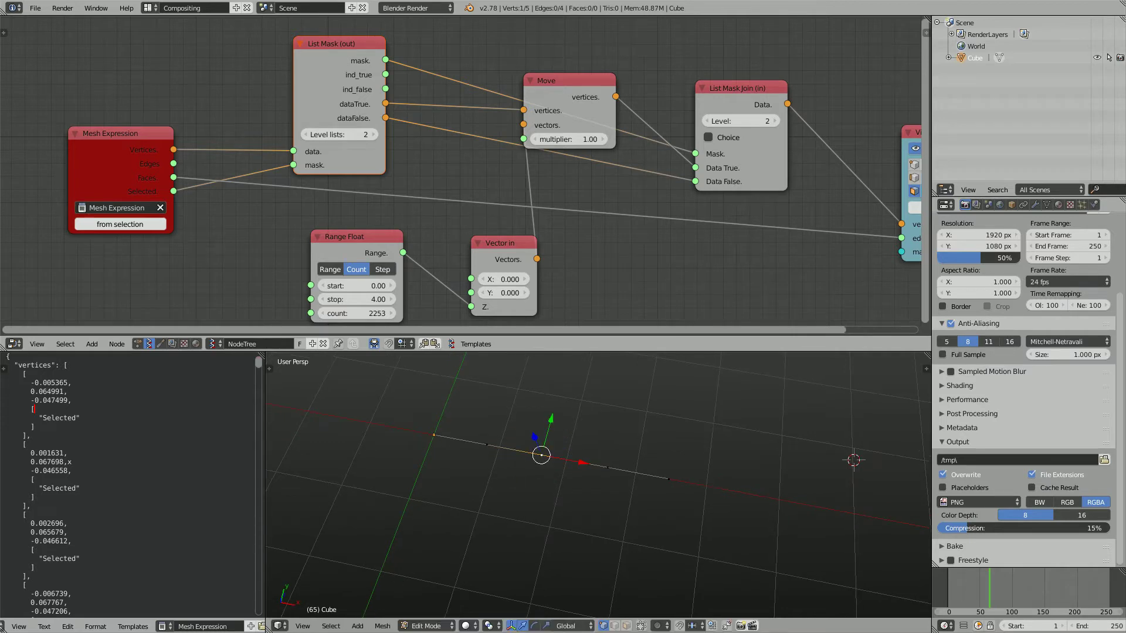
Return to Object Mode and load the line into the Mesh Expression node from the selection
{"action": "key", "text": "Tab"}
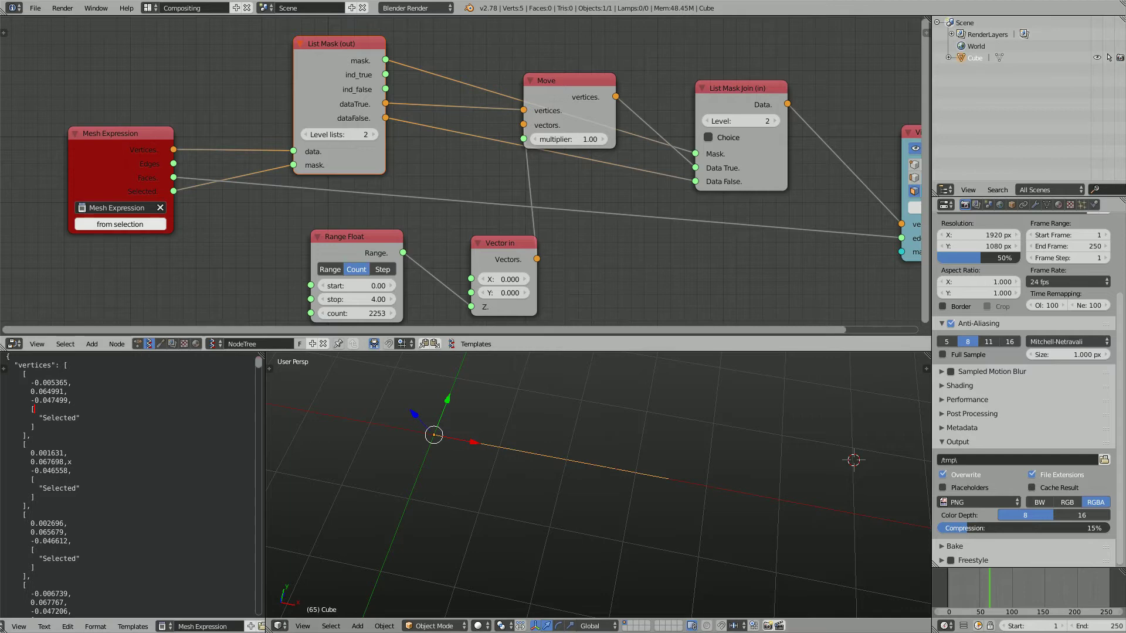
{"action": "left_click", "coordinate": [120, 224]}
{"action": "mouse_move", "coordinate": [587, 487]}
{"action": "middle_mouse_down"}
{"action": "mouse_move", "coordinate": [610, 472]}
{"action": "mouse_move", "coordinate": [622, 482]}
{"action": "mouse_move", "coordinate": [580, 498]}
{"action": "middle_mouse_up"}
{"action": "scroll", "coordinate": [598, 485], "scroll_direction": "down", "scroll_amount": 1}
Move the line object a little way off the red X axis in the viewport
{"action": "key", "text": "g"}
{"action": "key", "text": "Escape"}
{"action": "scroll", "coordinate": [598, 485], "scroll_direction": "down", "scroll_amount": 1}
{"action": "key", "text": "g"}
{"action": "left_click", "coordinate": [602, 508]}
{"action": "middle_click_drag", "start_coordinate": [464, 175], "coordinate": [426, 158]}
{"action": "scroll", "coordinate": [426, 159], "scroll_direction": "down", "scroll_amount": 2}
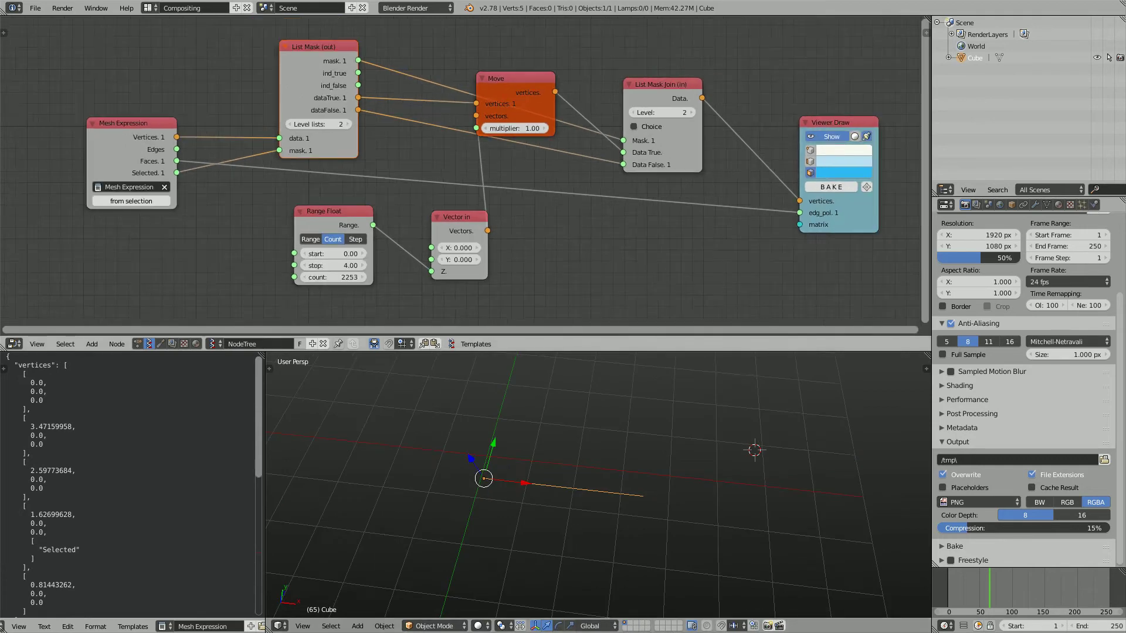
Connect the Mesh Expression node's Edges output to the Viewer Draw node's edg_pol input
{"action": "mouse_move", "coordinate": [130, 148]}
{"action": "left_mouse_down"}
{"action": "mouse_move", "coordinate": [123, 184]}
{"action": "mouse_move", "coordinate": [449, 142]}
{"action": "mouse_move", "coordinate": [733, 177]}
{"action": "mouse_move", "coordinate": [799, 213]}
{"action": "left_mouse_up"}
{"action": "middle_click_drag", "start_coordinate": [724, 425], "coordinate": [710, 426]}
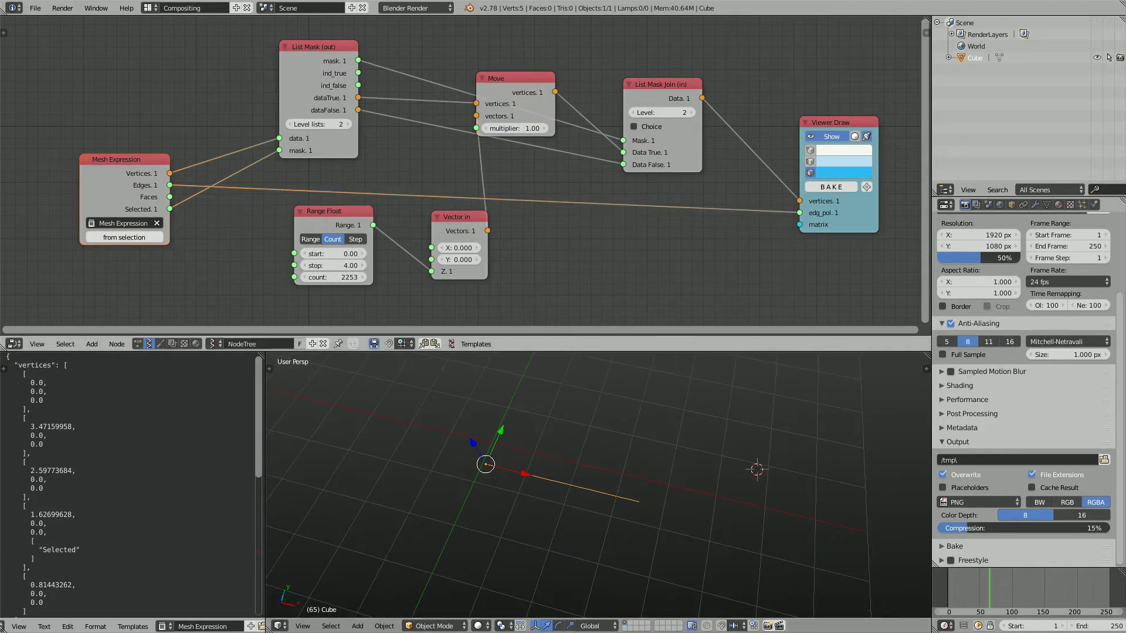
{"action": "mouse_move", "coordinate": [799, 201]}
{"action": "left_mouse_down"}
{"action": "mouse_move", "coordinate": [786, 200]}
{"action": "mouse_move", "coordinate": [800, 201]}
{"action": "left_mouse_up"}
Turn on vertex and edge display in the Viewer Draw node for the generated line
{"action": "left_click", "coordinate": [811, 150]}
{"action": "left_click", "coordinate": [811, 162]}
{"action": "left_click", "coordinate": [811, 162]}
{"action": "left_click", "coordinate": [811, 161]}
{"action": "scroll", "coordinate": [598, 485], "scroll_direction": "up", "scroll_amount": 3}
{"action": "mouse_move", "coordinate": [610, 478]}
{"action": "middle_mouse_down", "text": "shift"}
{"action": "mouse_move", "coordinate": [619, 474]}
{"action": "mouse_move", "coordinate": [589, 484]}
{"action": "mouse_move", "coordinate": [588, 469]}
{"action": "middle_mouse_up", "text": "shift"}
{"action": "scroll", "coordinate": [619, 474], "scroll_direction": "up", "scroll_amount": 2}
{"action": "scroll", "coordinate": [589, 484], "scroll_direction": "down", "scroll_amount": 4}
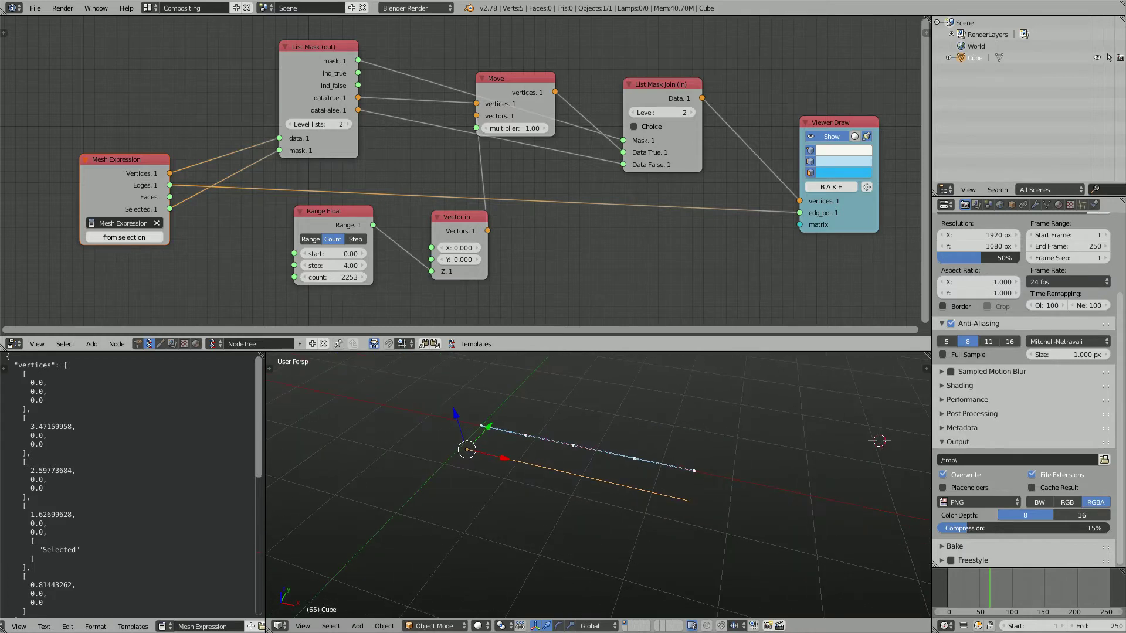
Move the original line object slightly farther from the generated line in the viewport
{"action": "key", "text": "g"}
{"action": "key", "text": "Return"}
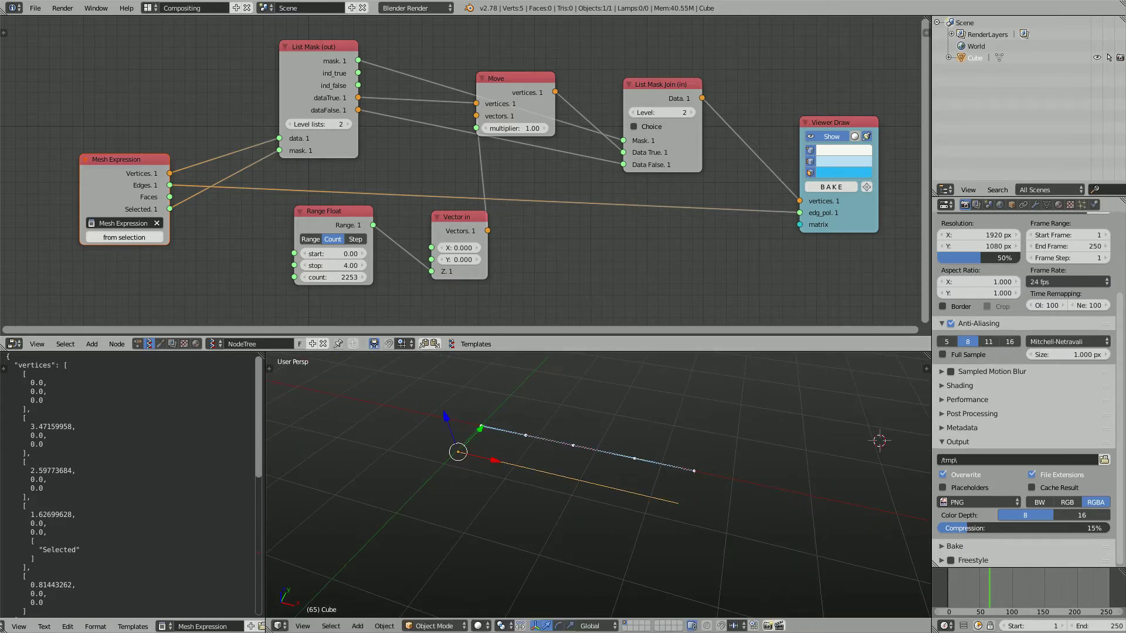
{"action": "scroll", "coordinate": [598, 485], "scroll_direction": "up", "scroll_amount": 1}
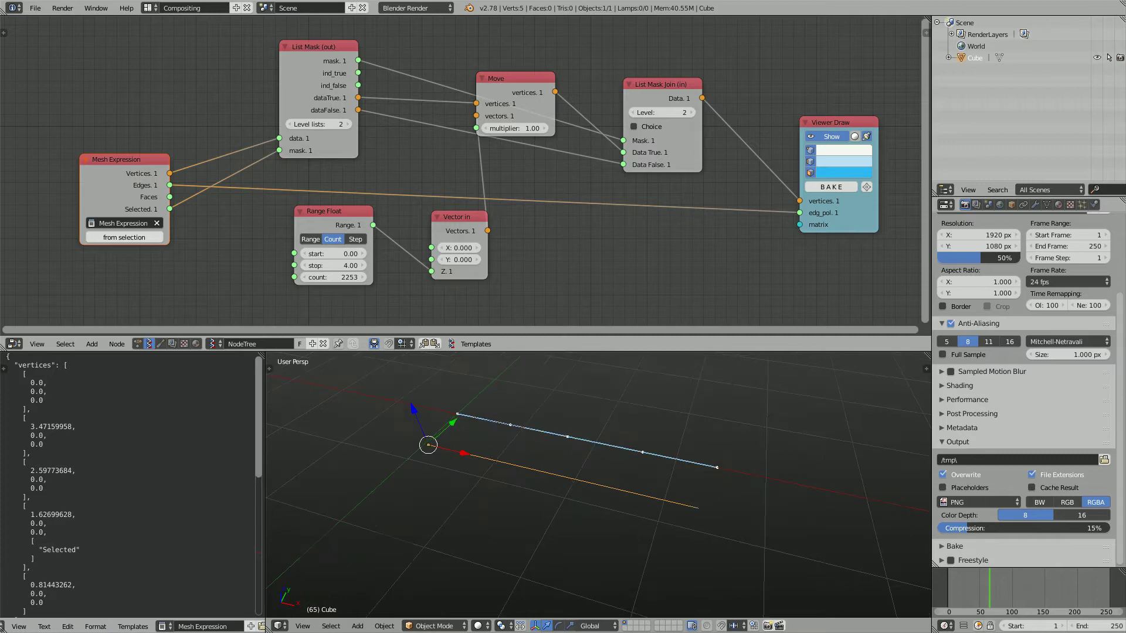
{"action": "scroll", "coordinate": [598, 485], "scroll_direction": "down", "scroll_amount": 1}
{"action": "key", "text": "g"}
{"action": "key", "text": "Return"}
{"action": "middle_click_drag", "start_coordinate": [598, 485], "coordinate": [624, 487]}
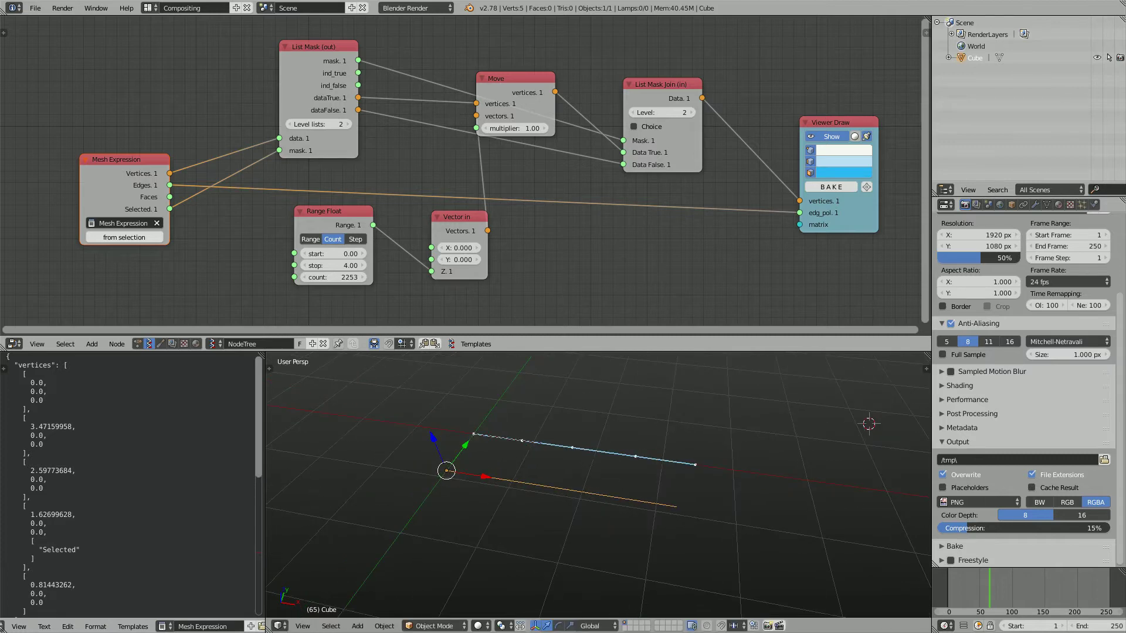
Shift the Vector in and Range Float nodes aside and cut the link between them
{"action": "scroll", "coordinate": [327, 231], "scroll_direction": "up", "scroll_amount": 1}
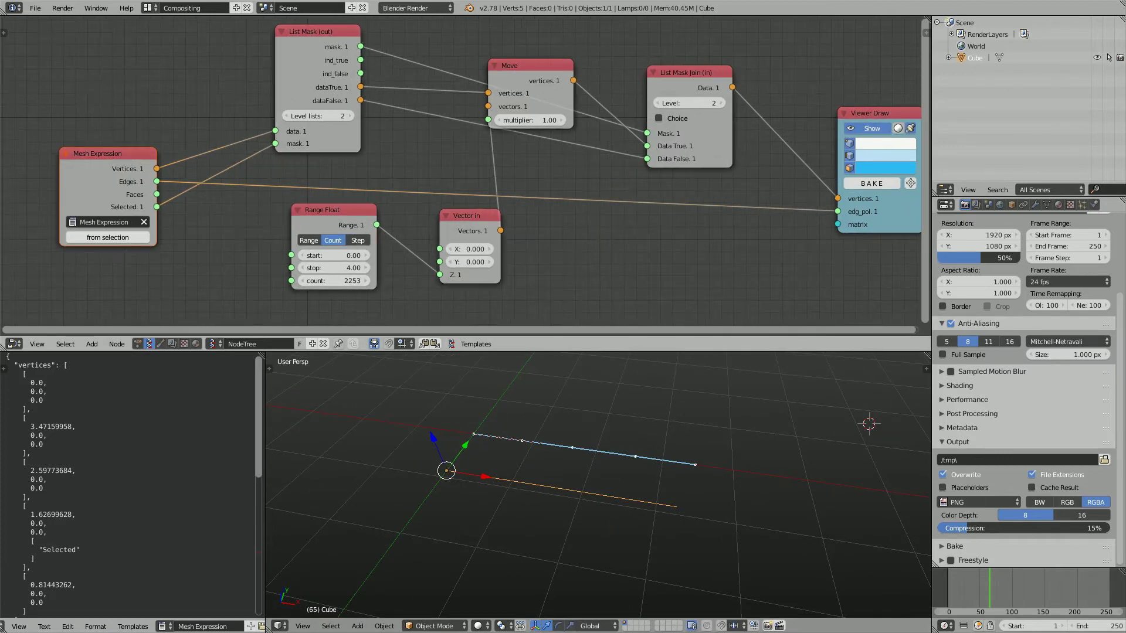
{"action": "left_click_drag", "start_coordinate": [326, 225], "coordinate": [327, 226]}
{"action": "left_click_drag", "start_coordinate": [467, 221], "coordinate": [419, 219]}
{"action": "left_click_drag", "start_coordinate": [327, 226], "coordinate": [251, 232]}
{"action": "left_click_drag", "start_coordinate": [331, 226], "coordinate": [328, 275], "text": "ctrl"}
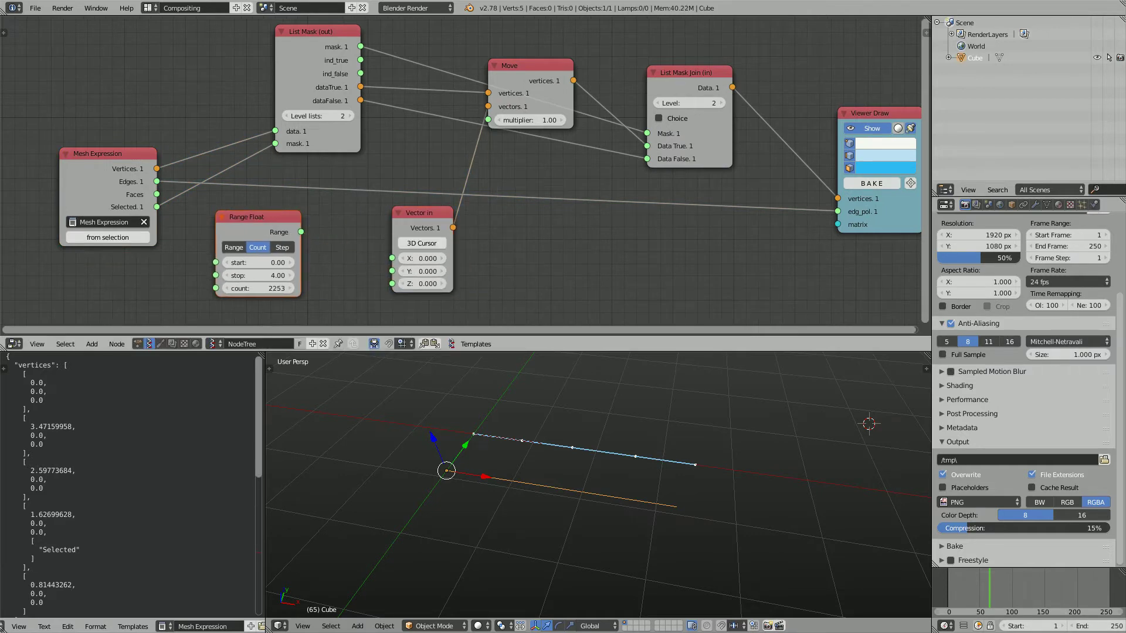
Set the Vector in node's Z value to 0.840 to raise the masked vertex
{"action": "left_click_drag", "start_coordinate": [422, 284], "coordinate": [466, 284]}
{"action": "mouse_move", "coordinate": [575, 458]}
{"action": "middle_mouse_down"}
{"action": "mouse_move", "coordinate": [609, 431]}
{"action": "mouse_move", "coordinate": [583, 437]}
{"action": "middle_mouse_up"}
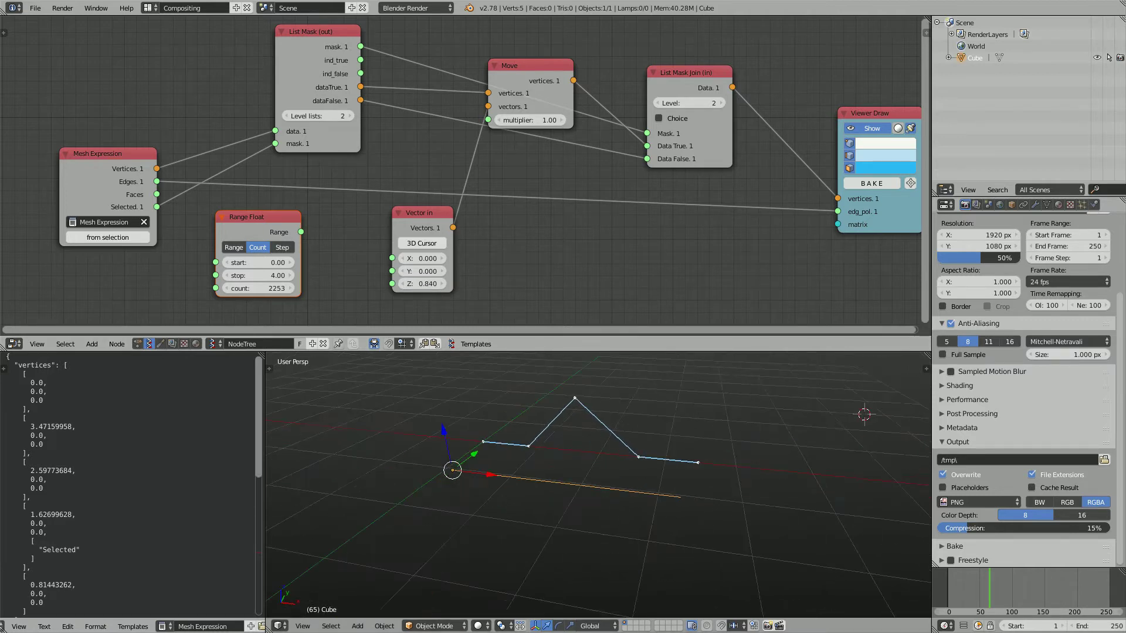
{"action": "middle_click_drag", "start_coordinate": [571, 501], "coordinate": [563, 496]}
Toggle the original line in and out of Edit Mode to compare its selected vertex with the raised one
{"action": "key", "text": "Tab"}
{"action": "key", "text": "Tab"}
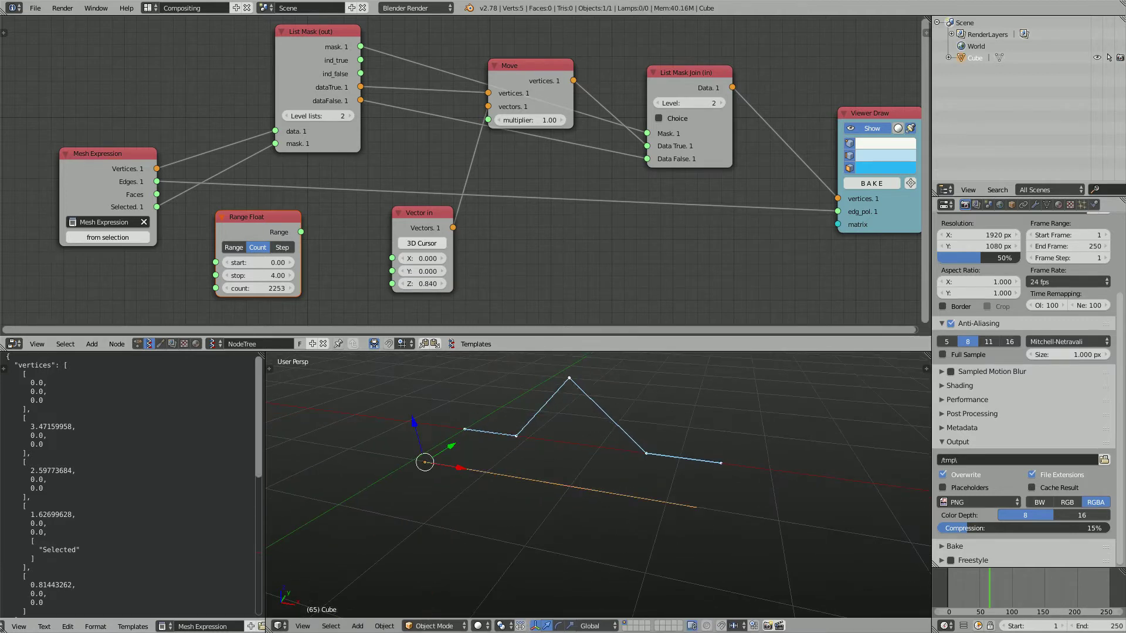
{"action": "key", "text": "Tab"}
{"action": "key", "text": "Tab"}
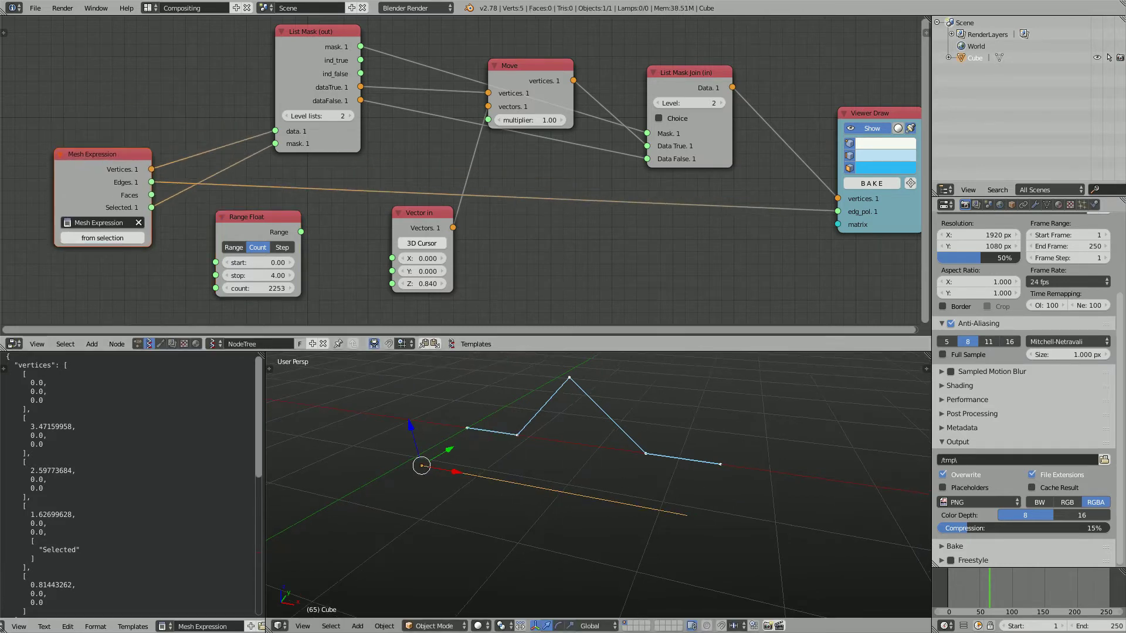
{"action": "key", "text": "Tab"}
{"action": "key", "text": "Tab"}
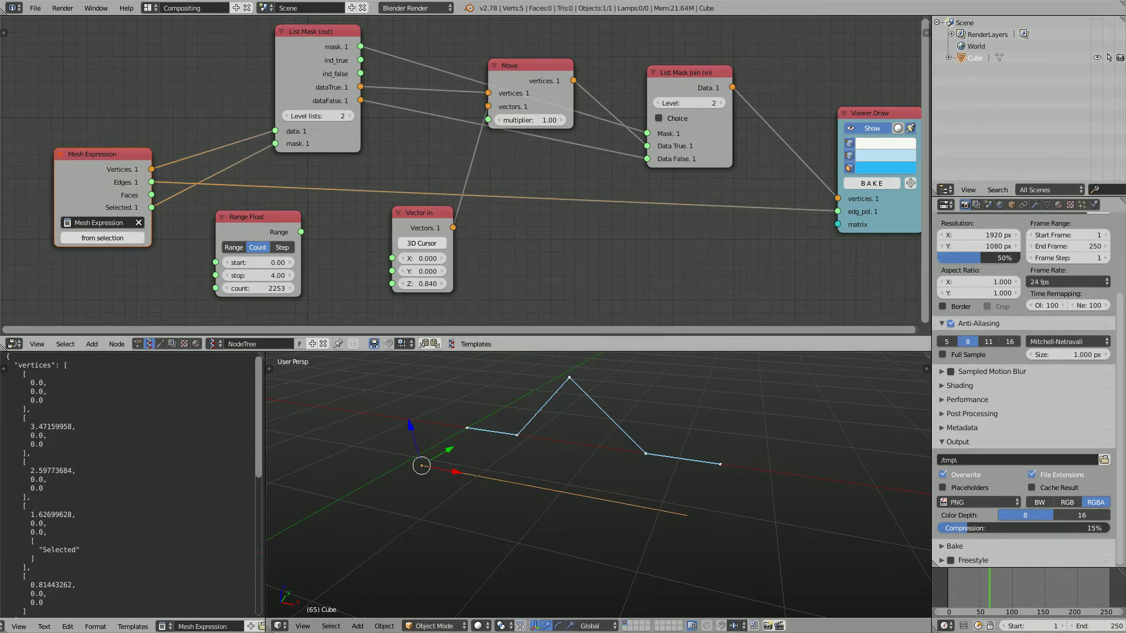
Set the Vector in node's values to X 0.210, Y -0.120 and Z 0.360
{"action": "mouse_move", "coordinate": [423, 272]}
{"action": "left_mouse_down"}
{"action": "mouse_move", "coordinate": [445, 284]}
{"action": "mouse_move", "coordinate": [406, 284]}
{"action": "mouse_move", "coordinate": [426, 258]}
{"action": "left_mouse_up"}
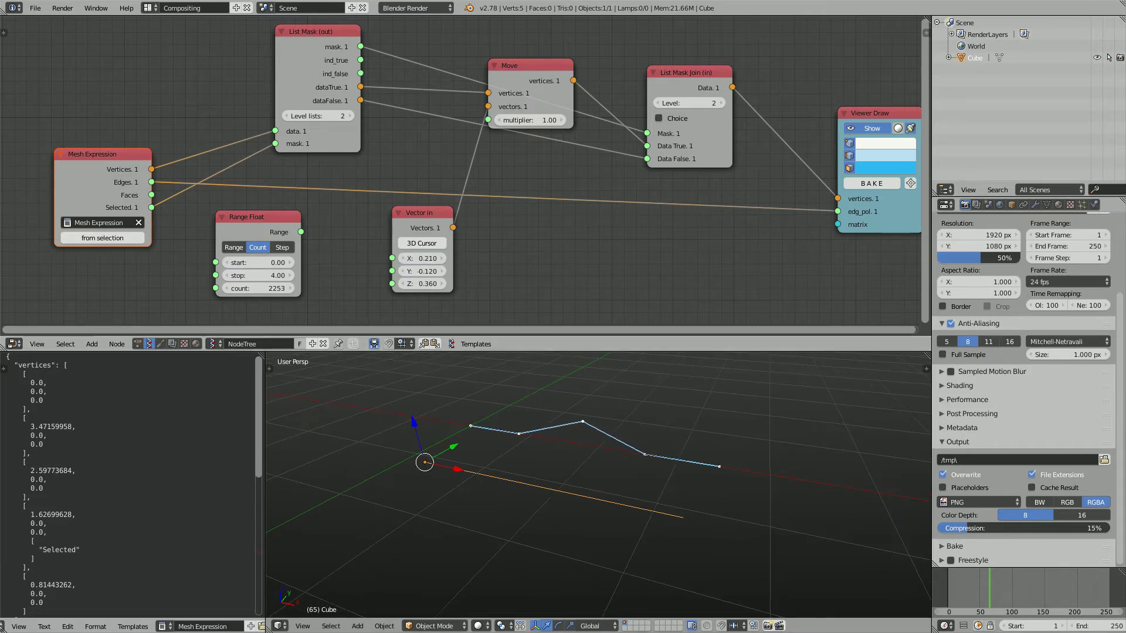
{"action": "middle_click_drag", "start_coordinate": [592, 469], "coordinate": [604, 478], "text": "shift"}
{"action": "scroll", "coordinate": [599, 485], "scroll_direction": "up", "scroll_amount": 1}
Turn on line numbers and syntax highlighting for the Mesh Expression text and widen the text editor
{"action": "middle_click_drag", "start_coordinate": [223, 626], "coordinate": [164, 626]}
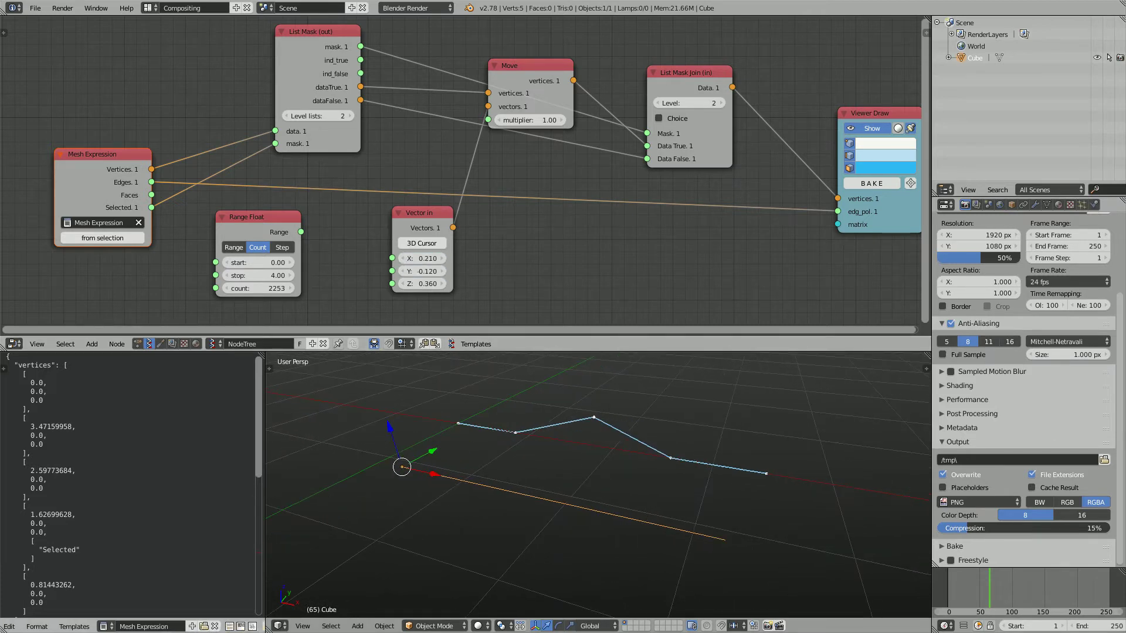
{"action": "scroll", "coordinate": [176, 627], "scroll_direction": "down", "scroll_amount": 2}
{"action": "left_click", "coordinate": [194, 627]}
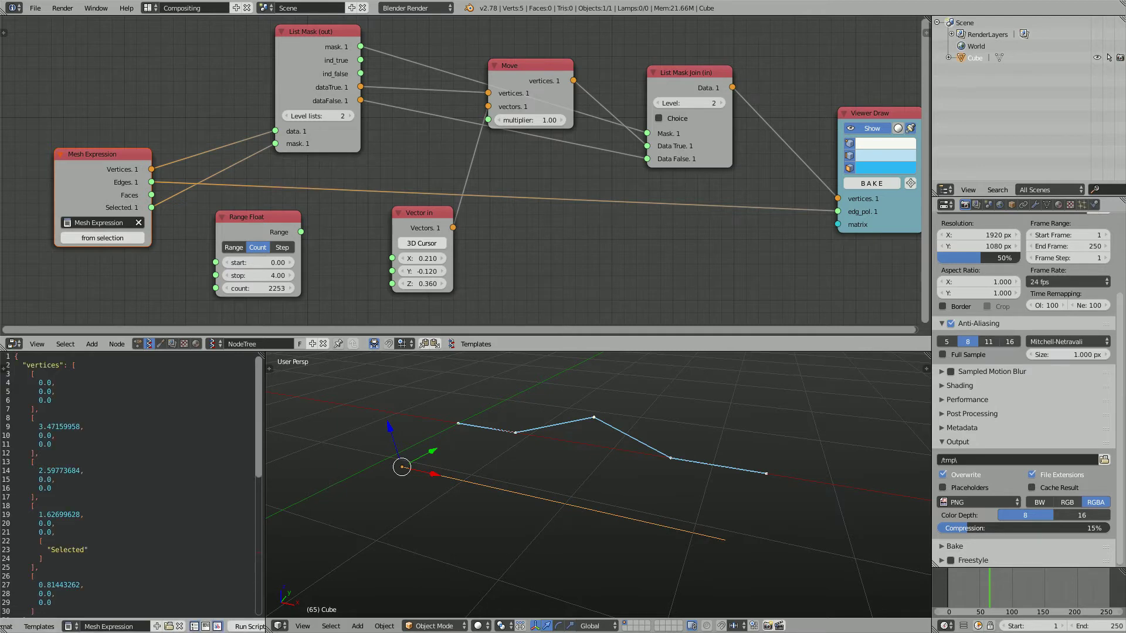
{"action": "left_click_drag", "start_coordinate": [266, 481], "coordinate": [317, 481]}
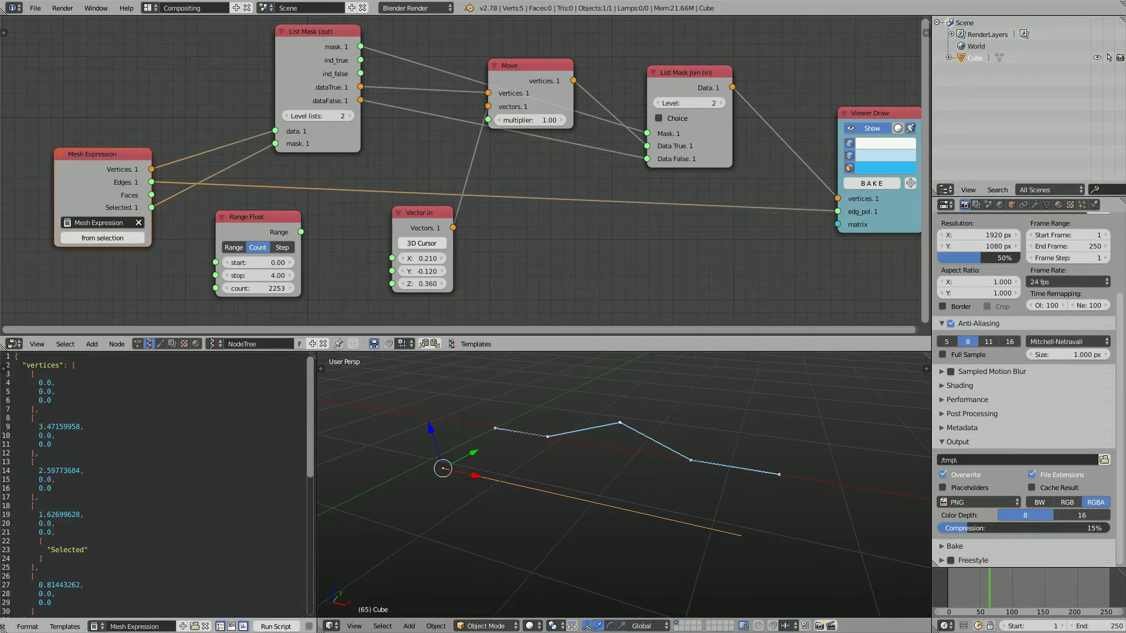
Examine the vertex entry tagged "Selected" and the rest of the Mesh Expression JSON text
{"action": "scroll", "coordinate": [159, 481], "scroll_direction": "down", "scroll_amount": 1}
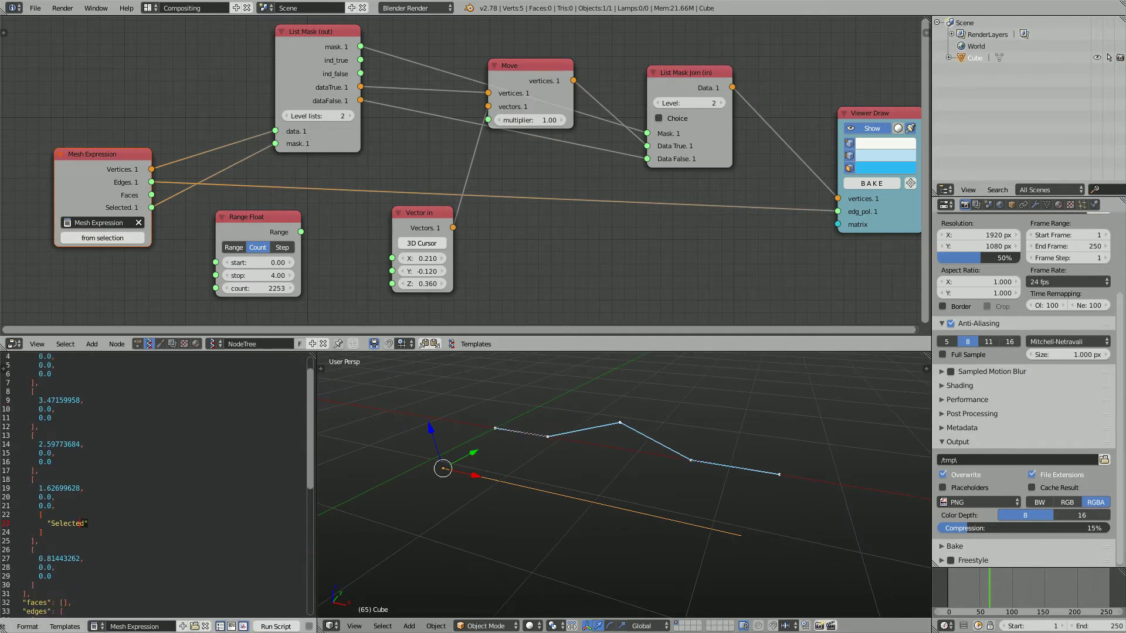
{"action": "left_click_drag", "start_coordinate": [81, 524], "coordinate": [14, 479]}
{"action": "left_click", "coordinate": [44, 533]}
{"action": "scroll", "coordinate": [156, 484], "scroll_direction": "down", "scroll_amount": 1}
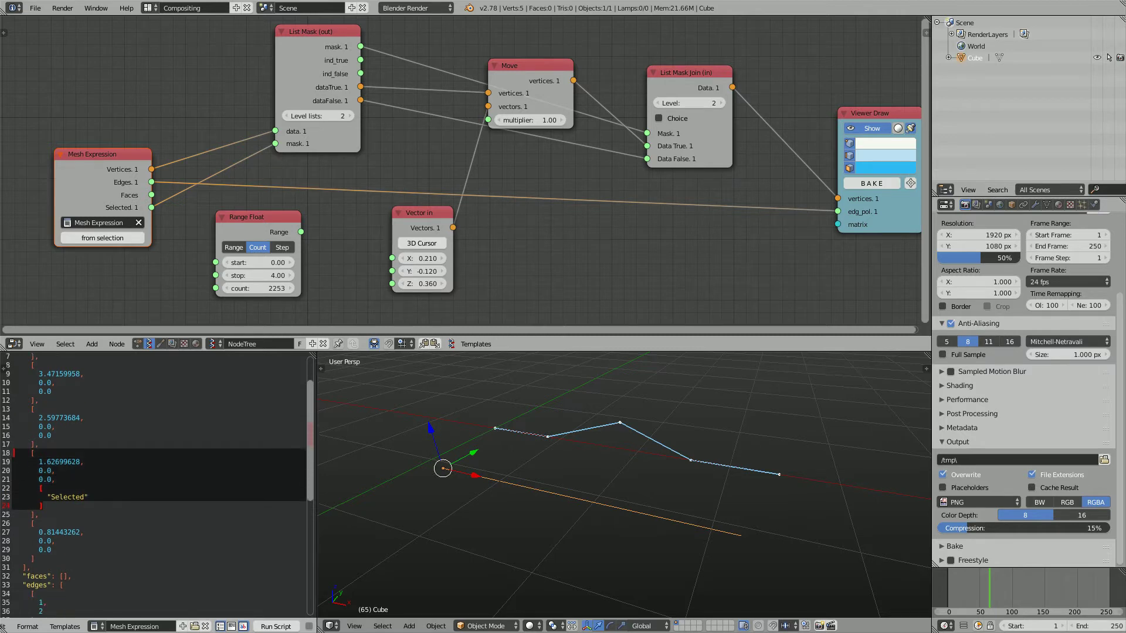
{"action": "scroll", "coordinate": [155, 484], "scroll_direction": "down", "scroll_amount": 12}
{"action": "scroll", "coordinate": [156, 484], "scroll_direction": "up", "scroll_amount": 12}
{"action": "scroll", "coordinate": [624, 485], "scroll_direction": "up", "scroll_amount": 3}
{"action": "scroll", "coordinate": [625, 484], "scroll_direction": "down", "scroll_amount": 2}
Enter Edit Mode and select only the second and fourth vertices of the original line
{"action": "key", "text": "Tab"}
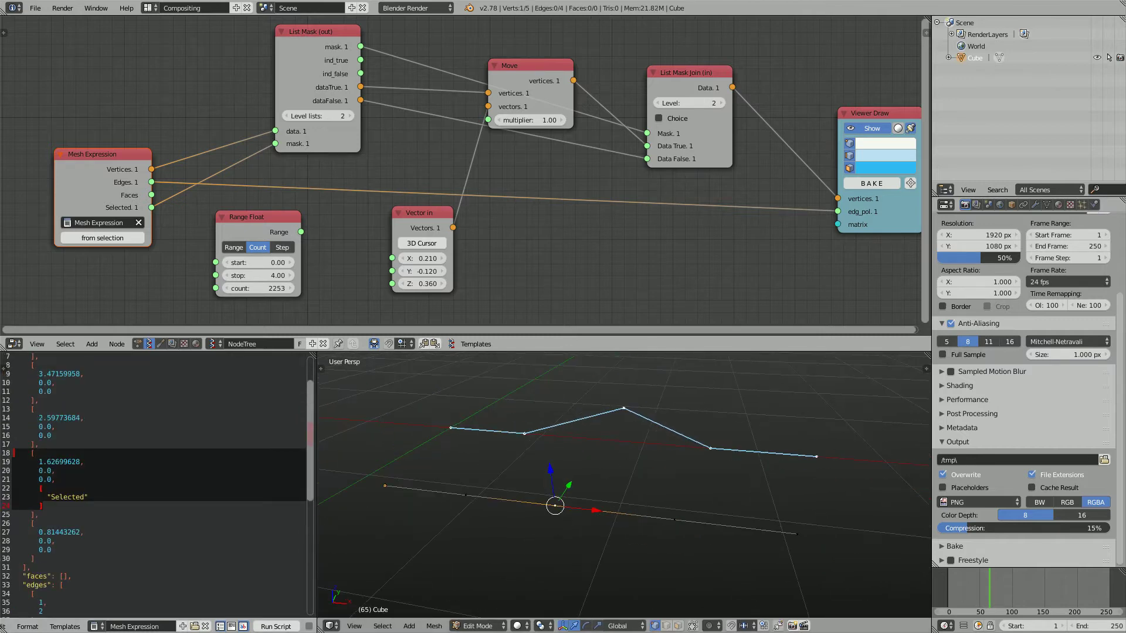
{"action": "right_click", "coordinate": [466, 496]}
{"action": "middle_click_drag", "start_coordinate": [467, 494], "coordinate": [482, 494]}
{"action": "right_click", "coordinate": [682, 521]}
{"action": "left_click", "coordinate": [682, 521]}
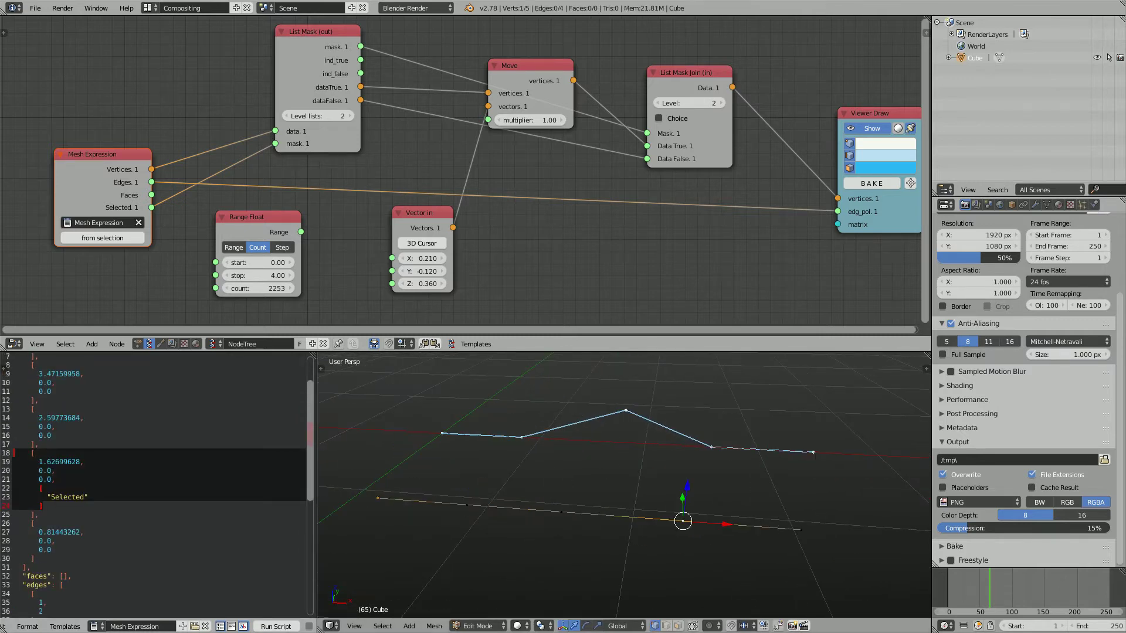
{"action": "right_click", "coordinate": [466, 505], "text": "shift"}
{"action": "middle_click_drag", "start_coordinate": [467, 505], "coordinate": [451, 505]}
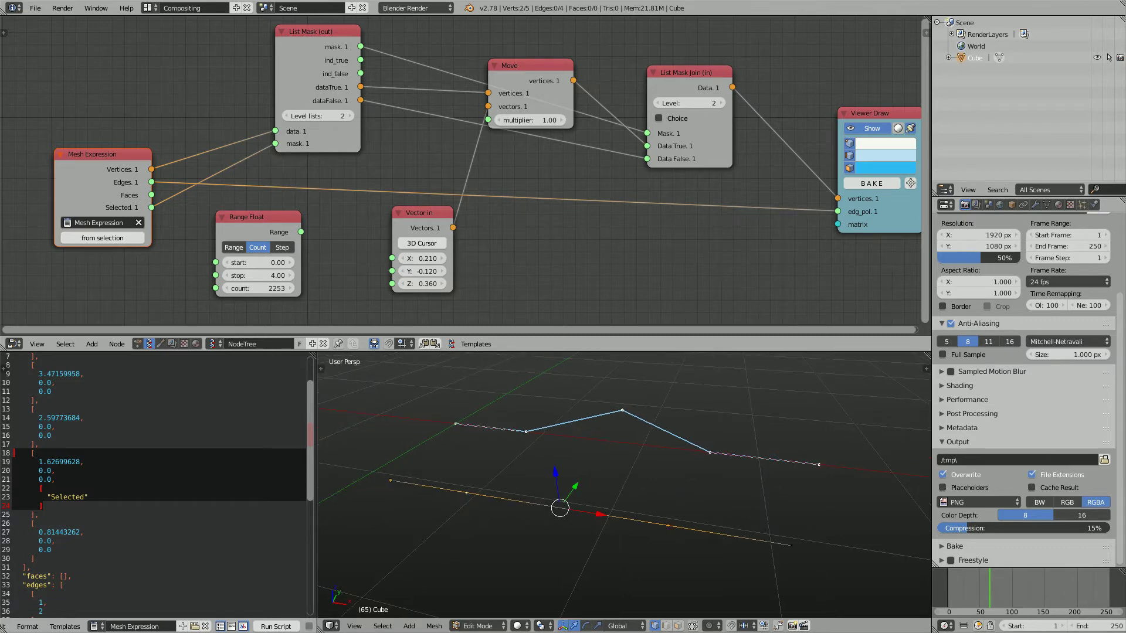
{"action": "middle_click_drag", "start_coordinate": [622, 487], "coordinate": [630, 480]}
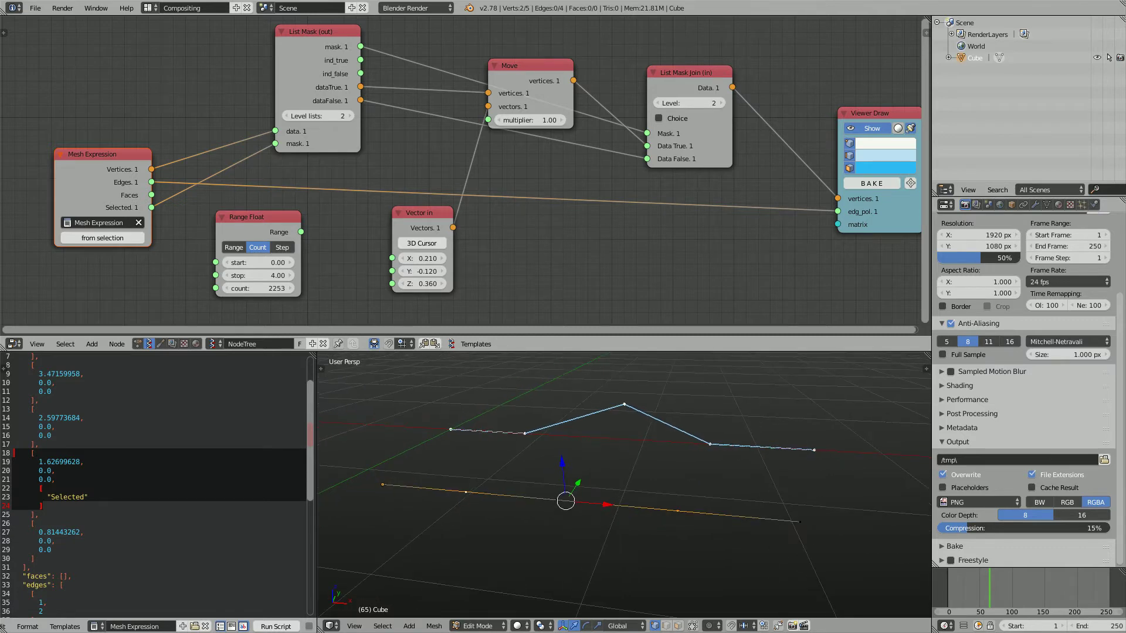
Return to Object Mode and reload the line into the Mesh Expression node from the selection
{"action": "left_click", "coordinate": [102, 237]}
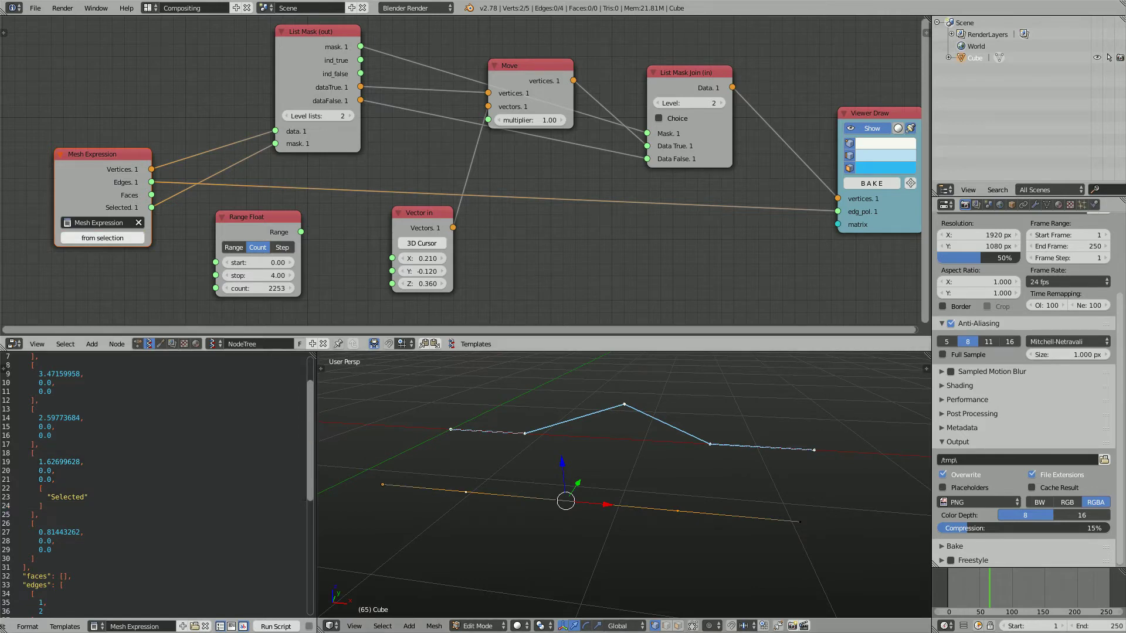
{"action": "key", "text": "Tab"}
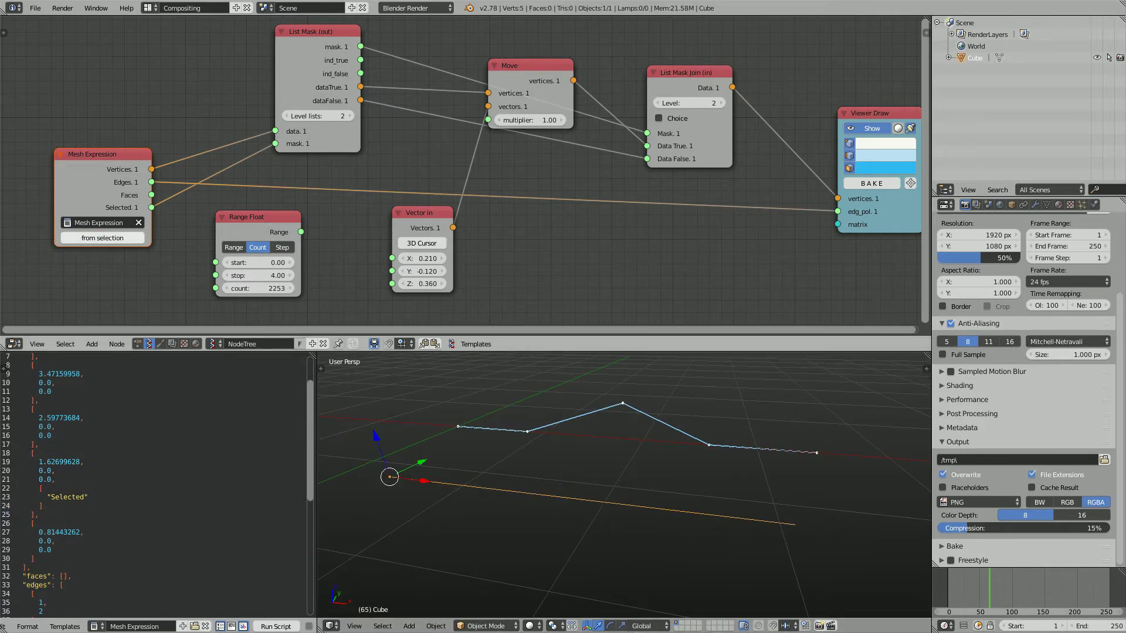
{"action": "left_click", "coordinate": [102, 237]}
{"action": "middle_click_drag", "start_coordinate": [480, 469], "coordinate": [491, 464]}
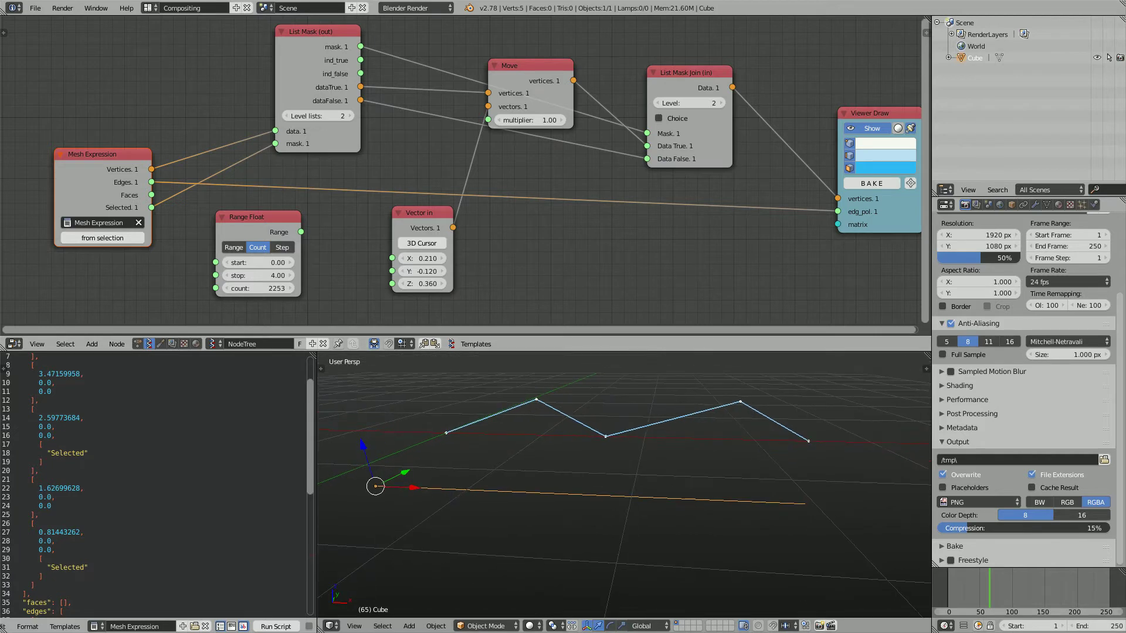
Set the Vector in node's Y to -0.510 and Z to 0.450
{"action": "mouse_move", "coordinate": [421, 271]}
{"action": "left_mouse_down"}
{"action": "mouse_move", "coordinate": [449, 271]}
{"action": "mouse_move", "coordinate": [372, 272]}
{"action": "mouse_move", "coordinate": [478, 283]}
{"action": "mouse_move", "coordinate": [427, 284]}
{"action": "left_mouse_up"}
{"action": "middle_click_drag", "start_coordinate": [487, 463], "coordinate": [487, 469]}
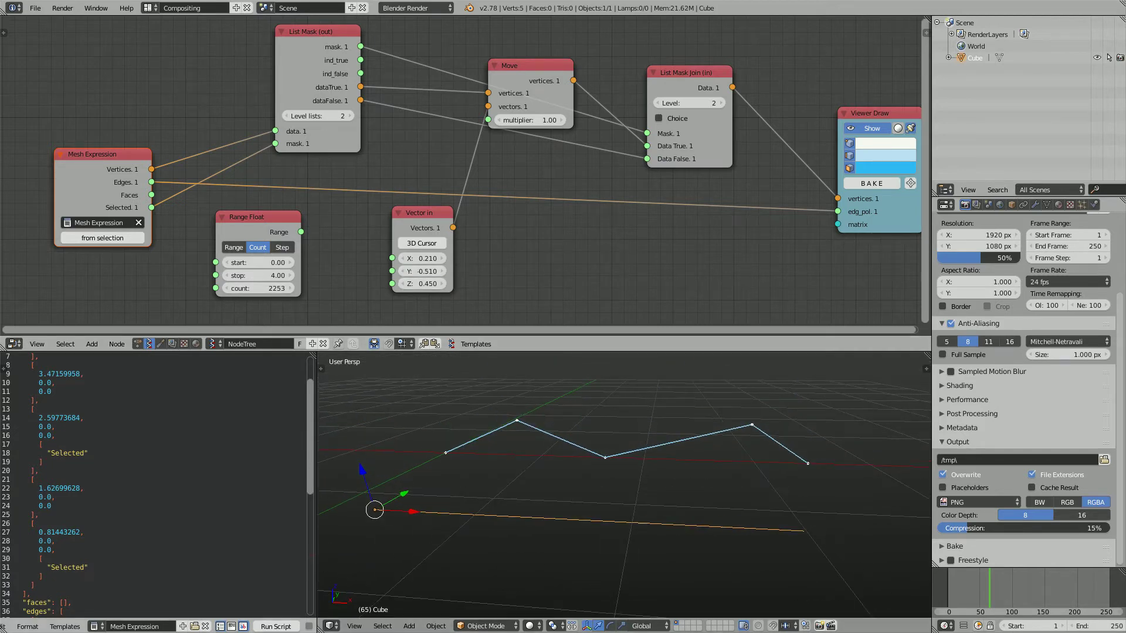
Look through the regenerated JSON text with its "Selected" vertex tags and narrow the text editor
{"action": "scroll", "coordinate": [155, 487], "scroll_direction": "up", "scroll_amount": 2}
{"action": "scroll", "coordinate": [156, 487], "scroll_direction": "down", "scroll_amount": 12}
{"action": "scroll", "coordinate": [156, 487], "scroll_direction": "up", "scroll_amount": 8}
{"action": "scroll", "coordinate": [155, 487], "scroll_direction": "up", "scroll_amount": 4}
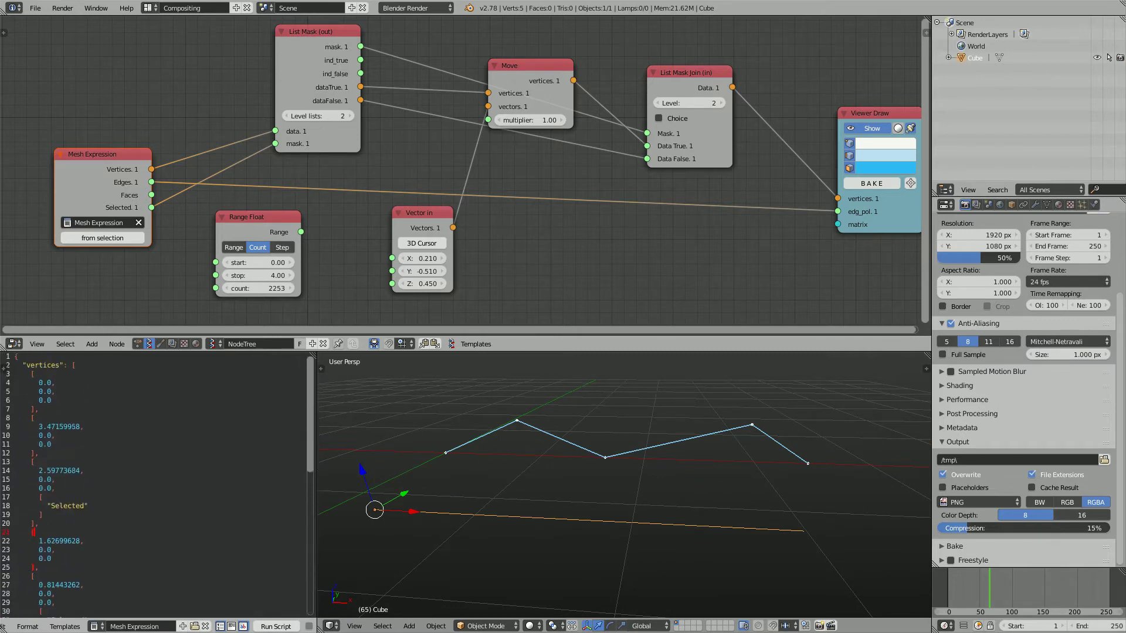
{"action": "left_click_drag", "start_coordinate": [317, 487], "coordinate": [270, 486]}
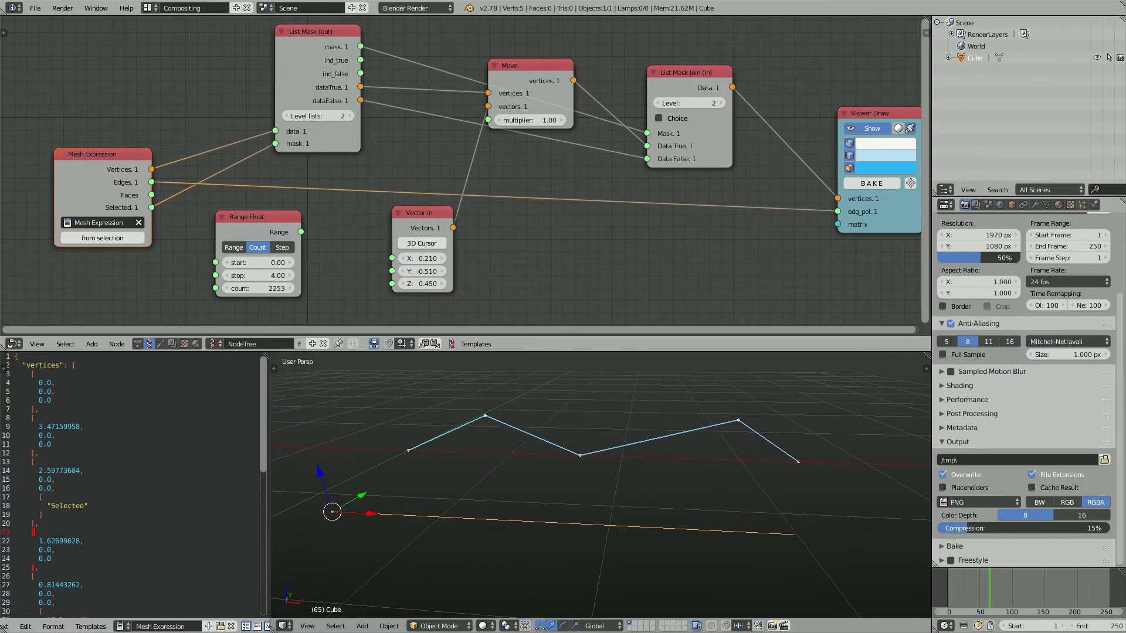
Set the Vector in node's Y to -0.390 and Z to 0.180
{"action": "middle_click_drag", "start_coordinate": [446, 487], "coordinate": [427, 465]}
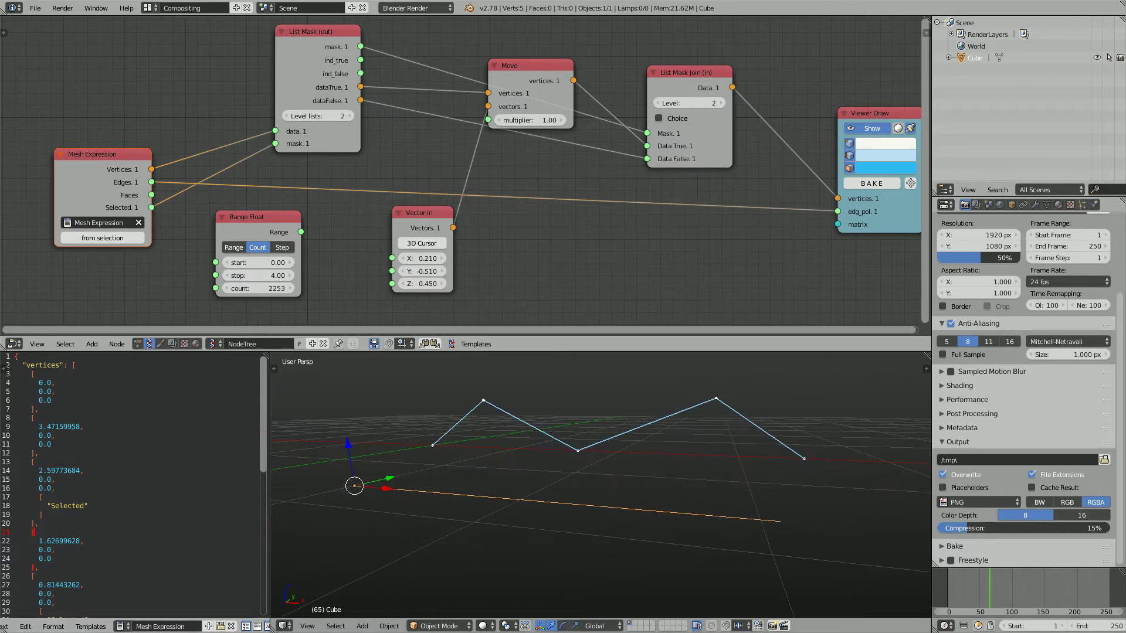
{"action": "mouse_move", "coordinate": [422, 272]}
{"action": "left_mouse_down"}
{"action": "mouse_move", "coordinate": [457, 284]}
{"action": "mouse_move", "coordinate": [404, 284]}
{"action": "mouse_move", "coordinate": [431, 284]}
{"action": "mouse_move", "coordinate": [432, 272]}
{"action": "mouse_move", "coordinate": [414, 272]}
{"action": "left_mouse_up"}
{"action": "mouse_move", "coordinate": [517, 451]}
{"action": "middle_mouse_down"}
{"action": "mouse_move", "coordinate": [515, 431]}
{"action": "mouse_move", "coordinate": [523, 470]}
{"action": "middle_mouse_up"}
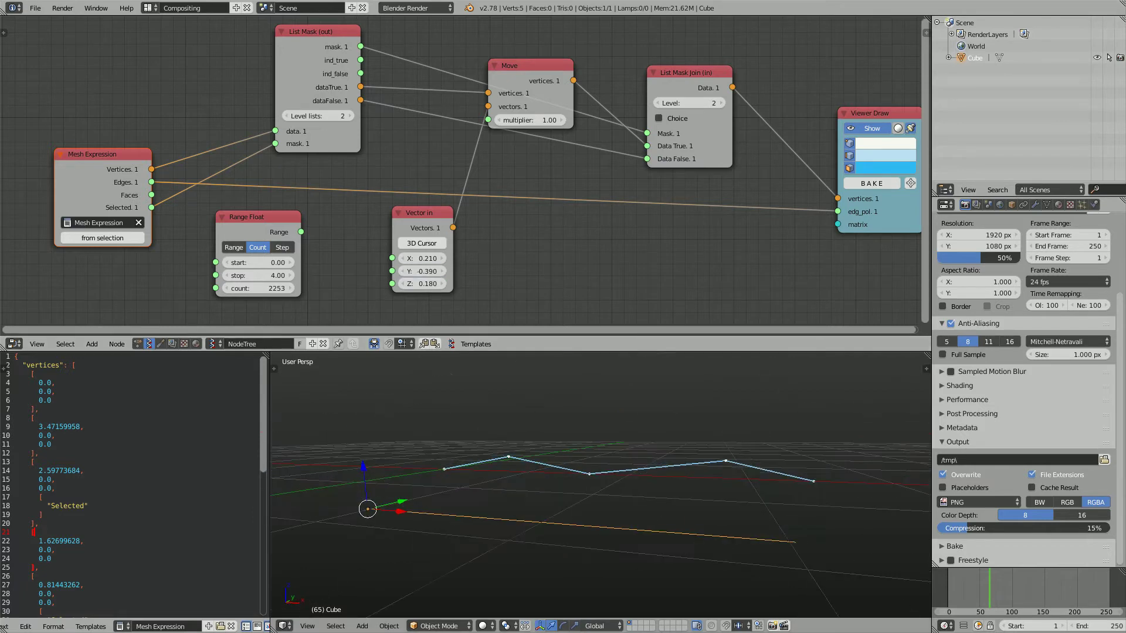
Nudge the Mesh Expression node slightly downward in the node tree
{"action": "middle_click_drag", "start_coordinate": [527, 252], "coordinate": [536, 266]}
{"action": "middle_click_drag", "start_coordinate": [448, 257], "coordinate": [506, 250]}
{"action": "scroll", "coordinate": [506, 249], "scroll_direction": "up", "scroll_amount": 1}
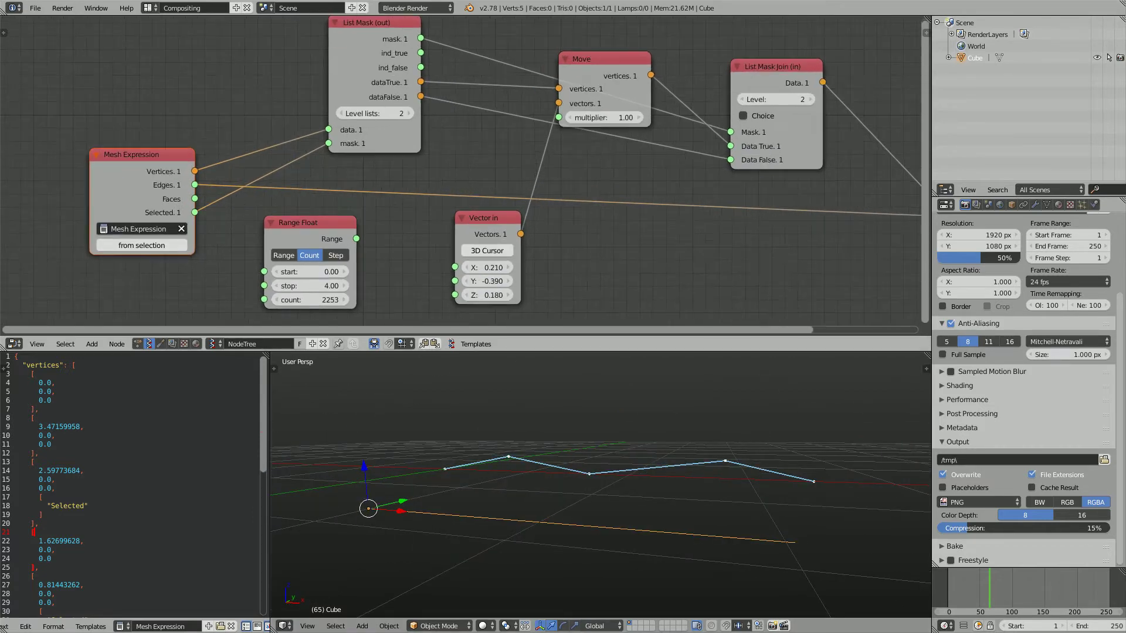
{"action": "key", "text": "g"}
{"action": "middle_click_drag", "start_coordinate": [130, 191], "coordinate": [141, 176]}
{"action": "left_click_drag", "start_coordinate": [140, 176], "coordinate": [134, 181]}
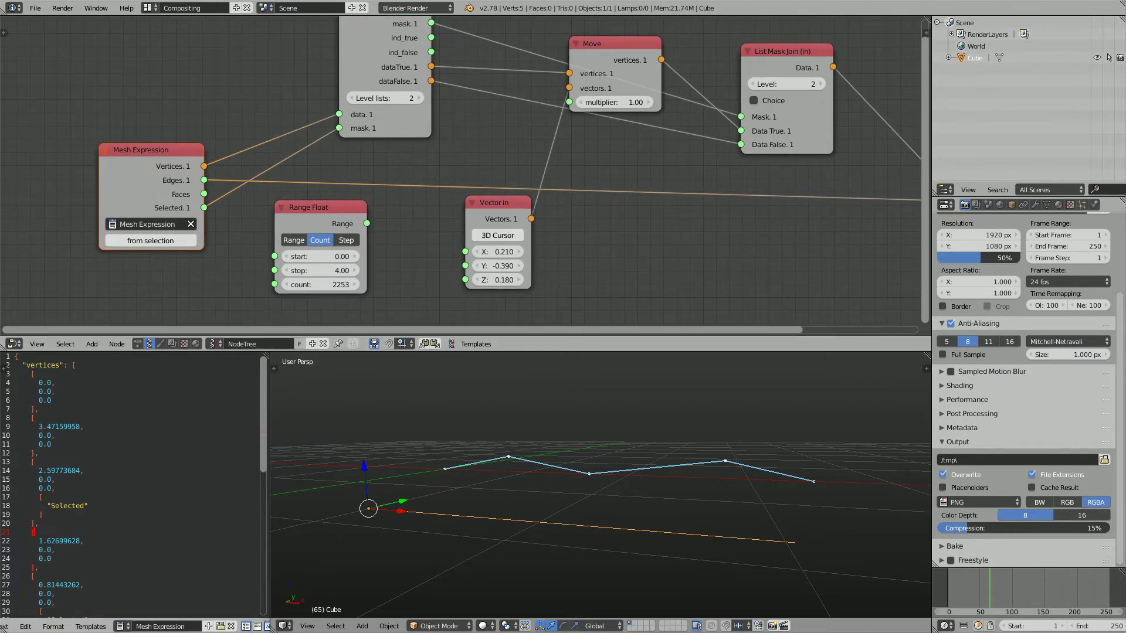
Add a Stethoscope MK2 node in the empty area beside the Vector in node
{"action": "middle_click_drag", "start_coordinate": [229, 282], "coordinate": [208, 211]}
{"action": "key", "text": "shift+a"}
{"action": "left_click", "coordinate": [403, 269]}
{"action": "type", "text": "set"}
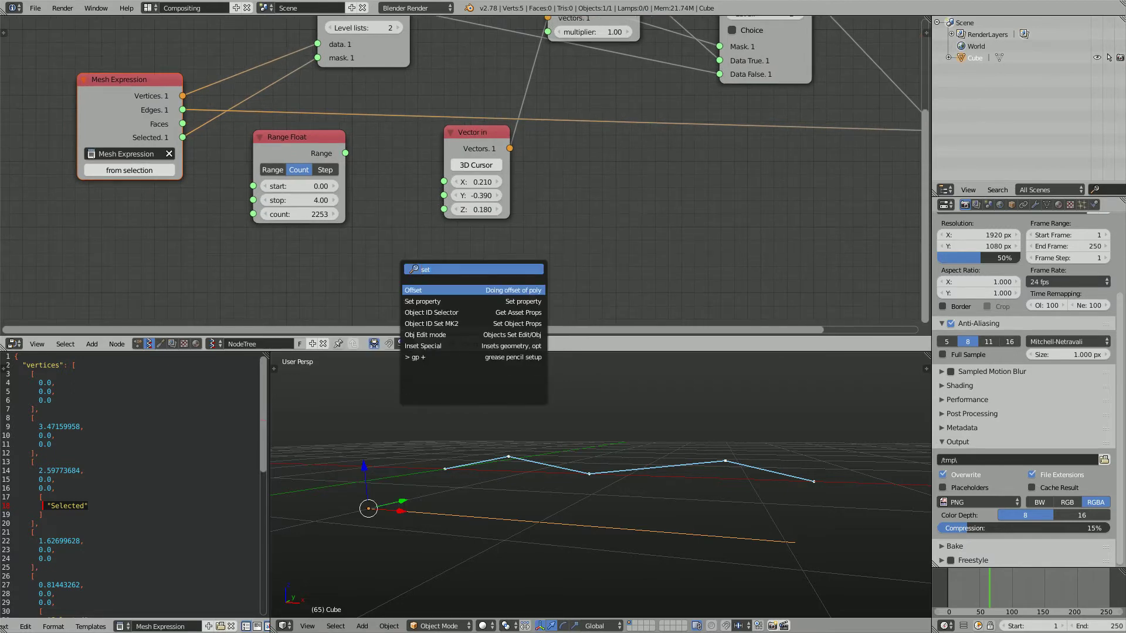
{"action": "key", "text": "BackSpace"}
{"action": "key", "text": "BackSpace"}
{"action": "type", "text": "te"}
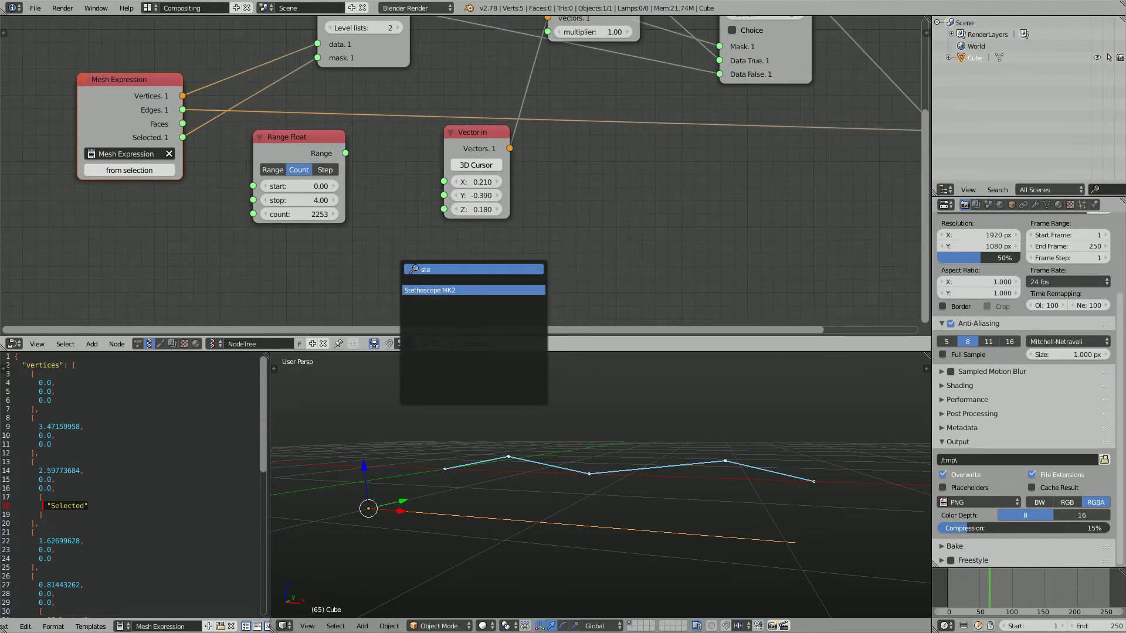
{"action": "key", "text": "Return"}
{"action": "left_click", "coordinate": [567, 180]}
Connect the Mesh Expression node's Selected output to the Stethoscope MK2 and compare its mask list with the generated line's vertices
{"action": "left_click_drag", "start_coordinate": [182, 137], "coordinate": [566, 300]}
{"action": "scroll", "coordinate": [463, 170], "scroll_direction": "up", "scroll_amount": 3}
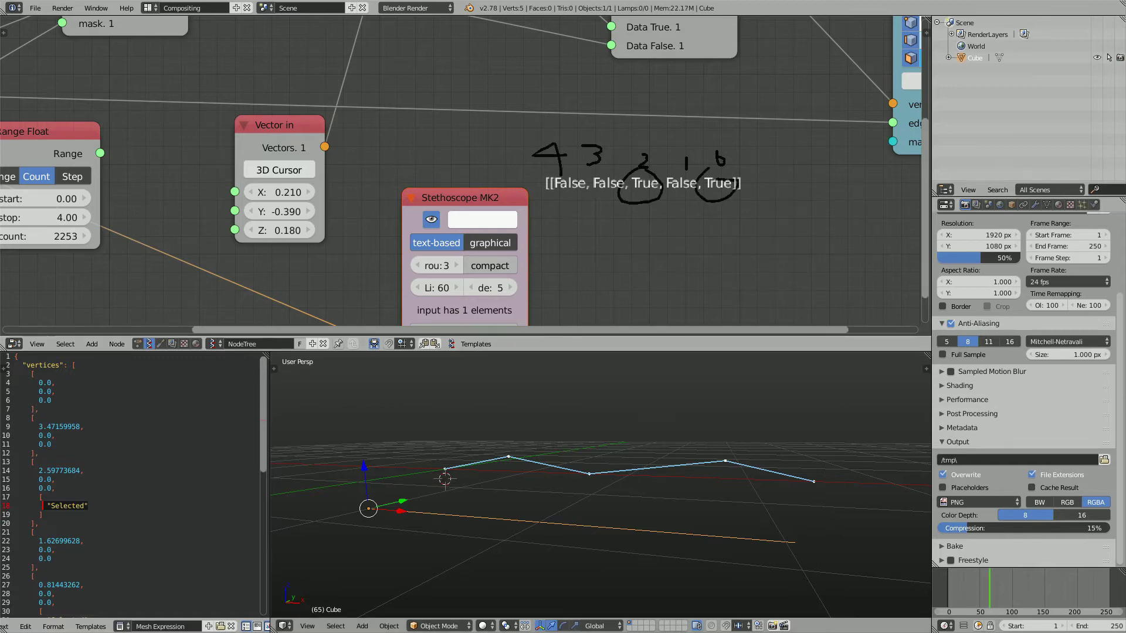
{"action": "left_click", "coordinate": [503, 463]}
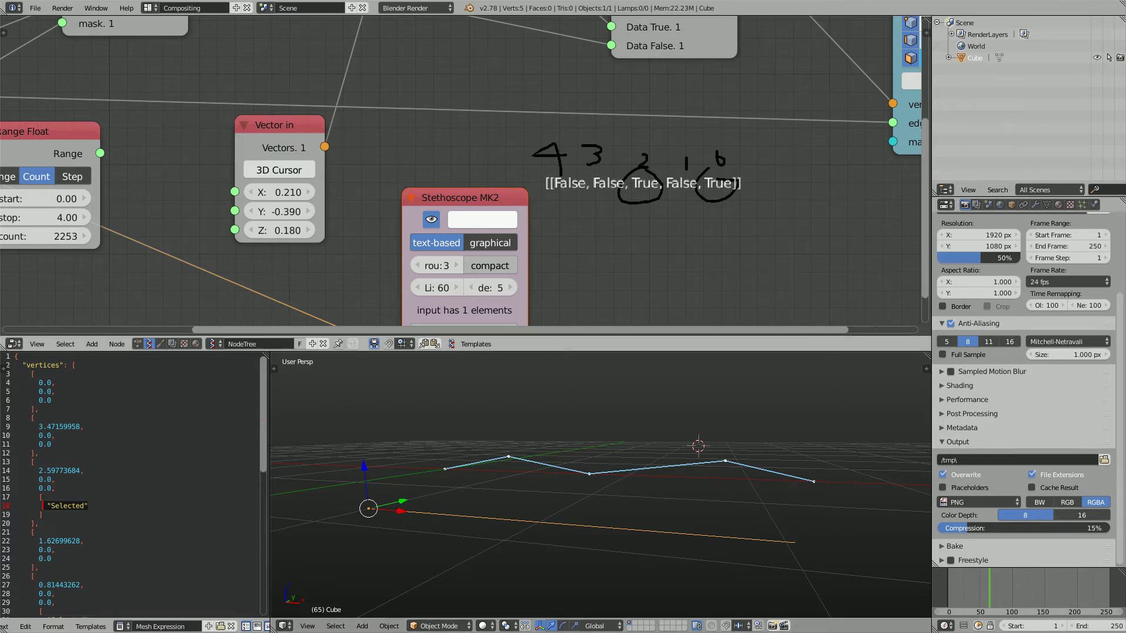
Add a Viewer Index node below and beside the Stethoscope MK2 node
{"action": "scroll", "coordinate": [556, 120], "scroll_direction": "down", "scroll_amount": 3}
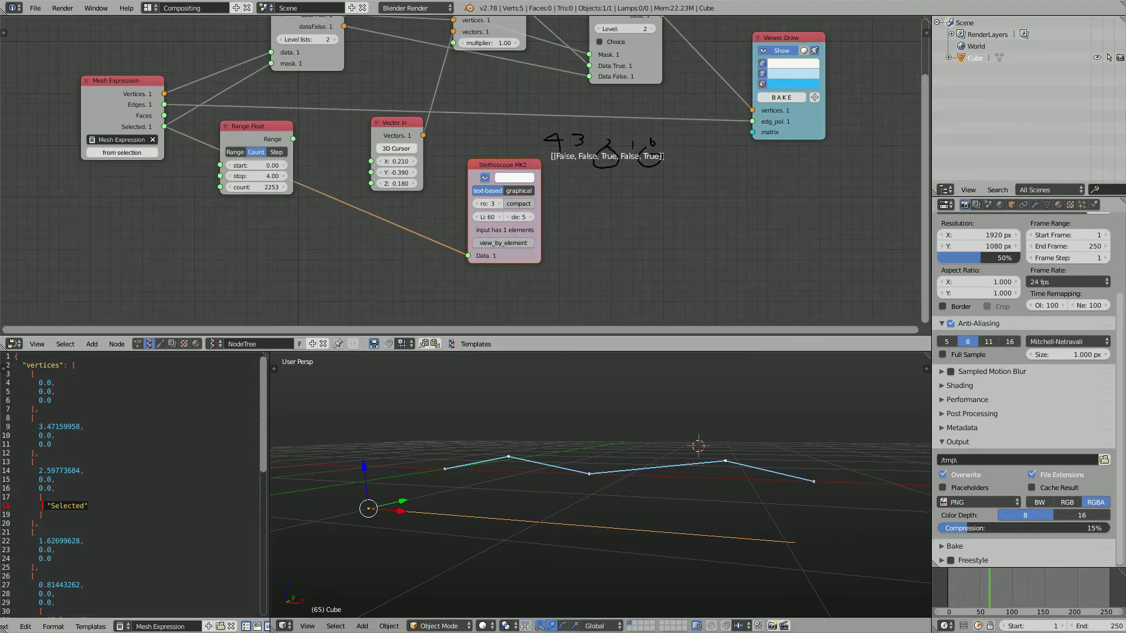
{"action": "middle_click_drag", "start_coordinate": [600, 487], "coordinate": [597, 488]}
{"action": "key", "text": "space"}
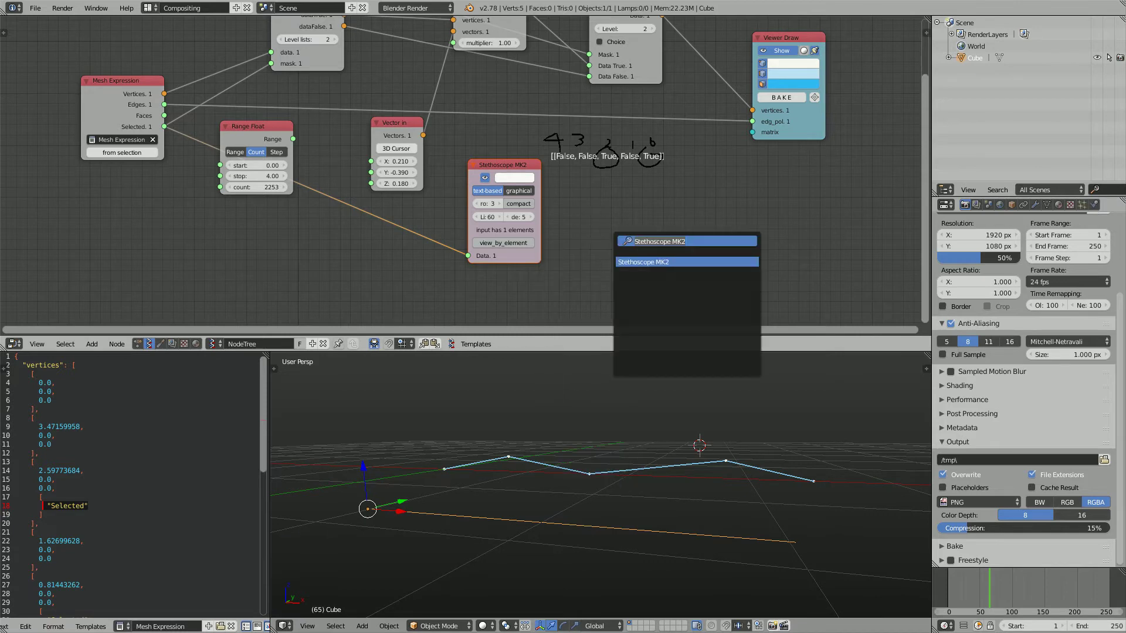
{"action": "type", "text": "viewer index"}
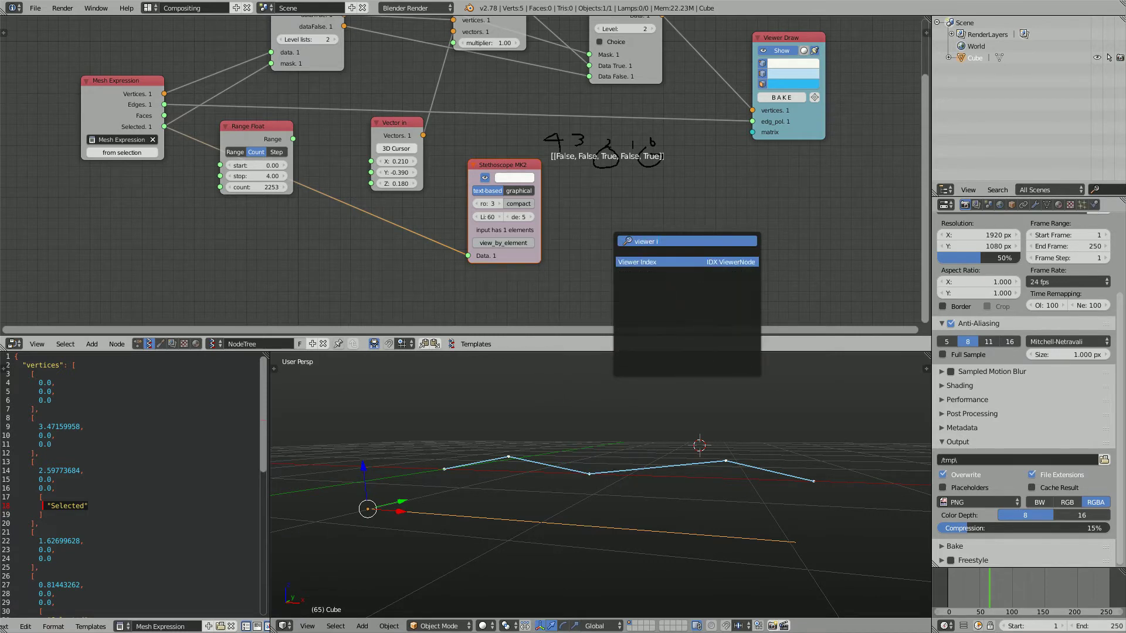
{"action": "key", "text": "Return"}
{"action": "left_click", "coordinate": [622, 226]}
Connect the Mesh Expression node's Vertices output to the Viewer Index node's vertices input and turn on its Background option
{"action": "left_click_drag", "start_coordinate": [165, 94], "coordinate": [621, 289]}
{"action": "left_click", "coordinate": [672, 244]}
{"action": "middle_click_drag", "start_coordinate": [634, 457], "coordinate": [639, 456]}
{"action": "scroll", "coordinate": [637, 465], "scroll_direction": "up", "scroll_amount": 2}
{"action": "scroll", "coordinate": [637, 465], "scroll_direction": "down", "scroll_amount": 1}
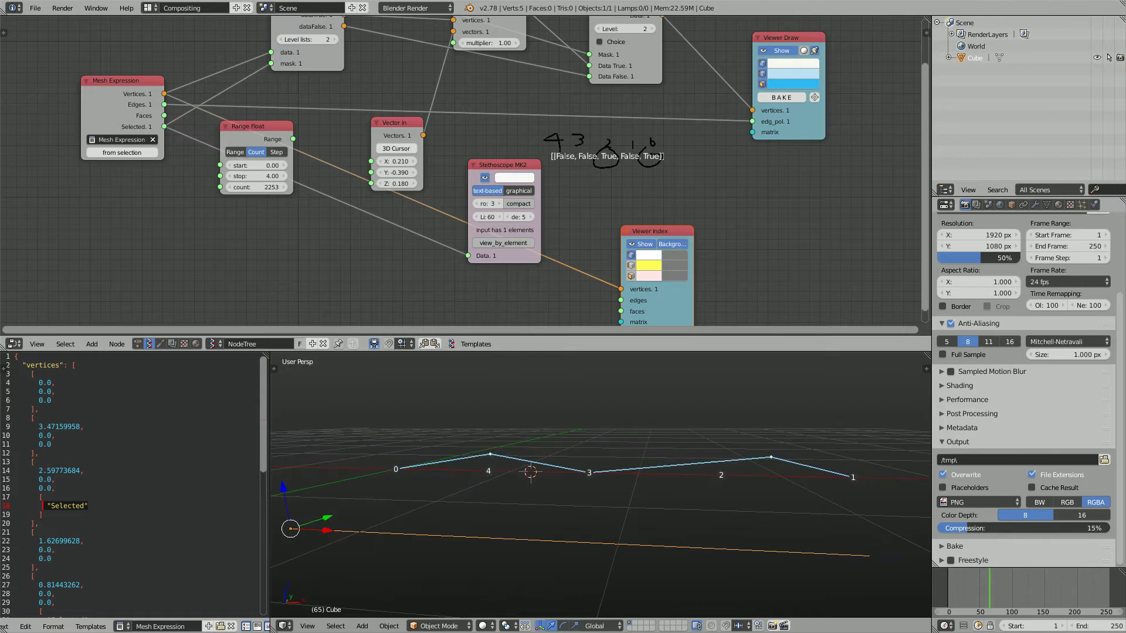
Annotate the two True entries of the mask list with the vertex indices 2 and 4
{"action": "scroll", "coordinate": [572, 179], "scroll_direction": "up", "scroll_amount": 4}
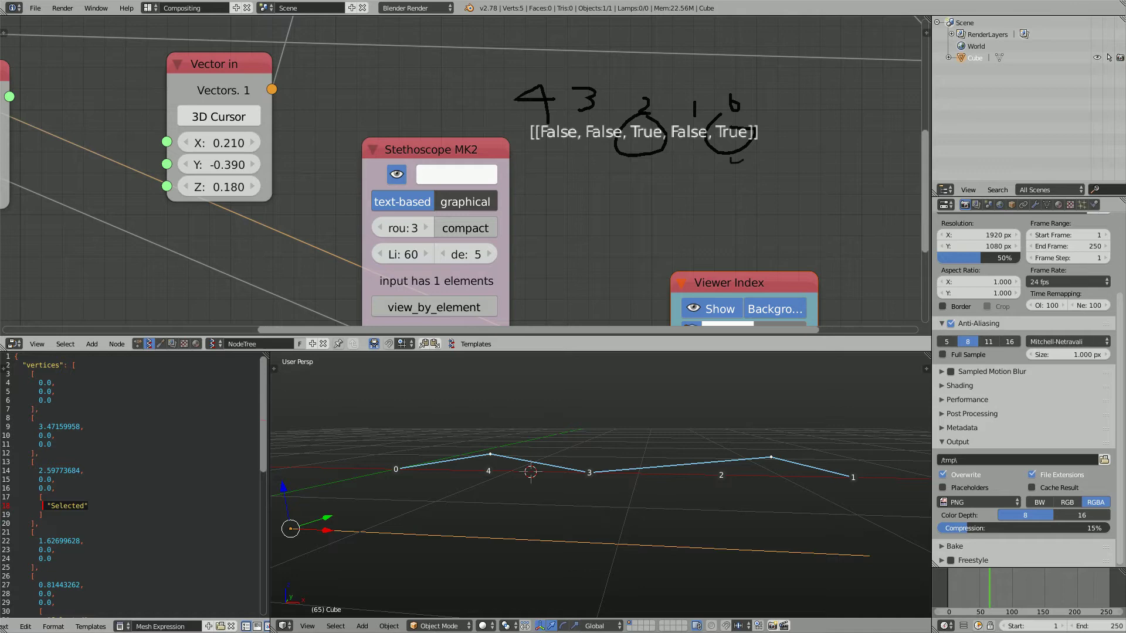
{"action": "left_click_drag", "start_coordinate": [646, 156], "coordinate": [664, 165]}
Remove the Grease Pencil layer that holds the handwritten annotations in the node tree
{"action": "scroll", "coordinate": [663, 164], "scroll_direction": "down", "scroll_amount": 3}
{"action": "mouse_move", "coordinate": [663, 164]}
{"action": "middle_mouse_down"}
{"action": "mouse_move", "coordinate": [525, 162]}
{"action": "mouse_move", "coordinate": [528, 406]}
{"action": "middle_mouse_up"}
{"action": "scroll", "coordinate": [469, 170], "scroll_direction": "down", "scroll_amount": 3}
{"action": "middle_click_drag", "start_coordinate": [469, 170], "coordinate": [354, 130]}
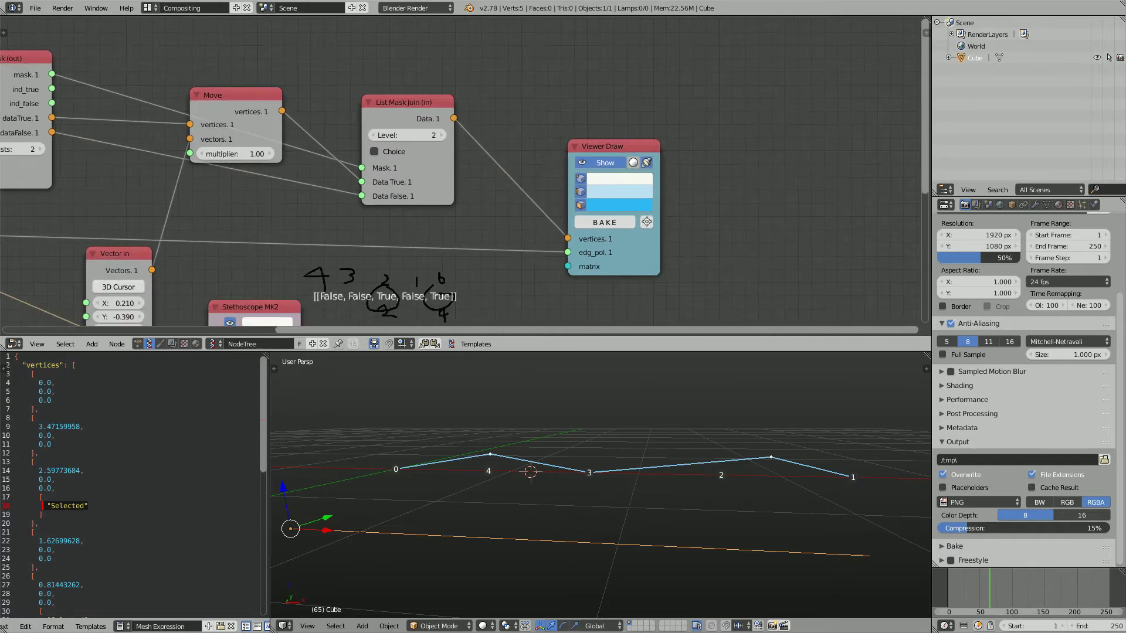
{"action": "key", "text": "n"}
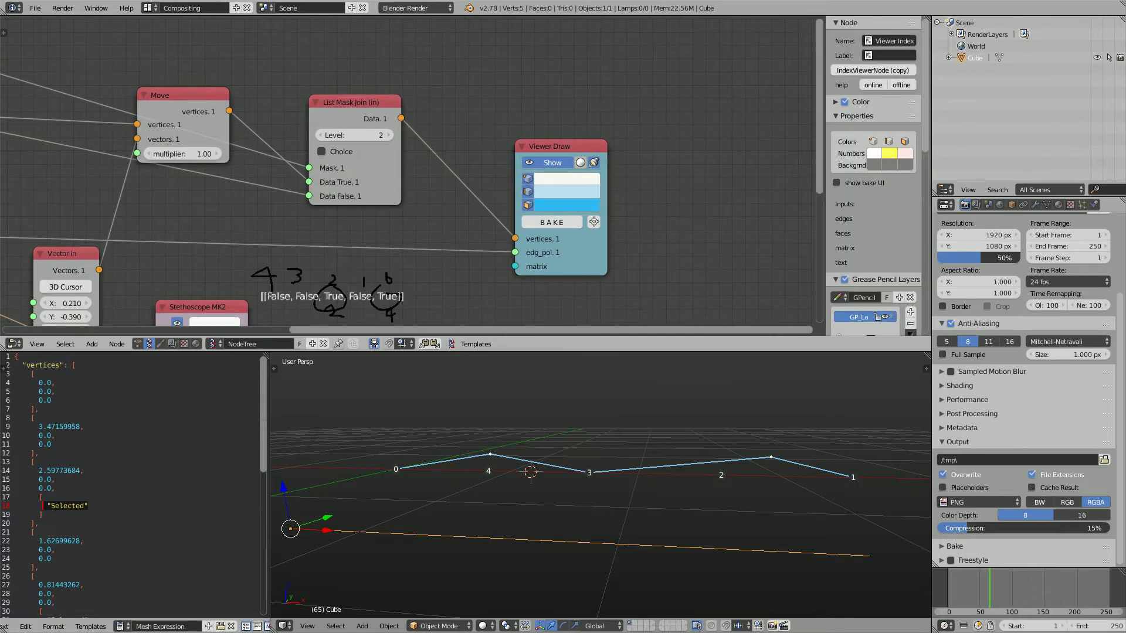
{"action": "middle_click_drag", "start_coordinate": [911, 280], "coordinate": [911, 163]}
{"action": "left_click", "coordinate": [911, 206]}
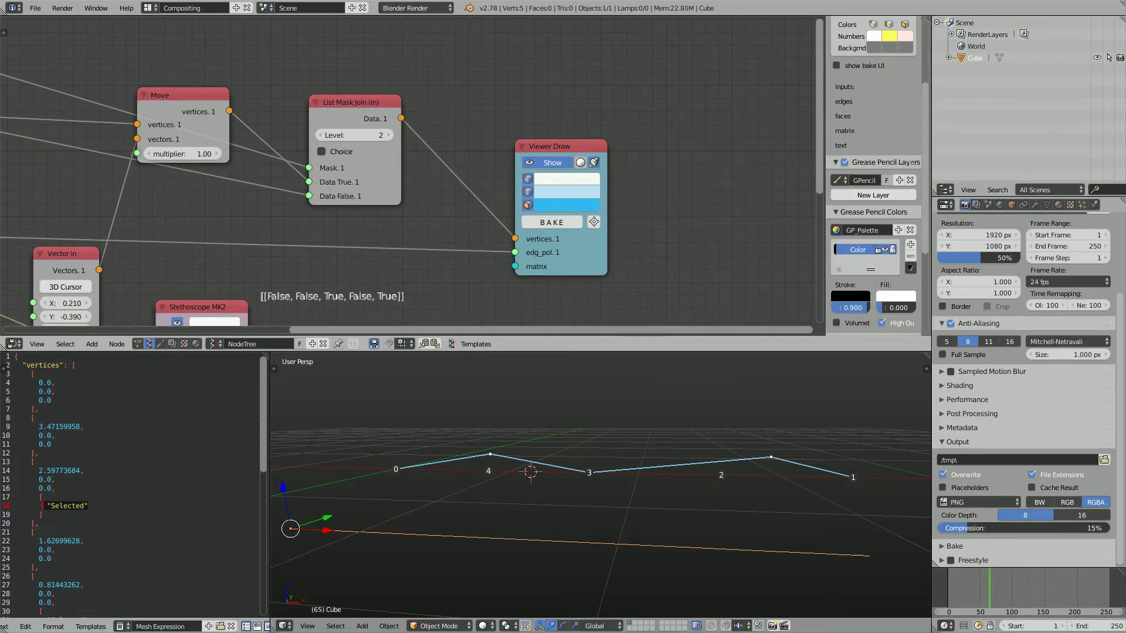
{"action": "key", "text": "n"}
Set the Vector in node's X to 2.010 and Y to 0.720
{"action": "scroll", "coordinate": [601, 485], "scroll_direction": "down", "scroll_amount": 2}
{"action": "middle_click_drag", "start_coordinate": [601, 485], "coordinate": [575, 497]}
{"action": "scroll", "coordinate": [176, 270], "scroll_direction": "up", "scroll_amount": 2}
{"action": "middle_click_drag", "start_coordinate": [175, 269], "coordinate": [630, 161]}
{"action": "left_click_drag", "start_coordinate": [544, 226], "coordinate": [579, 210]}
{"action": "left_click_drag", "start_coordinate": [545, 153], "coordinate": [559, 175]}
{"action": "scroll", "coordinate": [558, 175], "scroll_direction": "down", "scroll_amount": 1}
{"action": "scroll", "coordinate": [559, 175], "scroll_direction": "down", "scroll_amount": 1}
{"action": "middle_click_drag", "start_coordinate": [559, 175], "coordinate": [555, 220]}
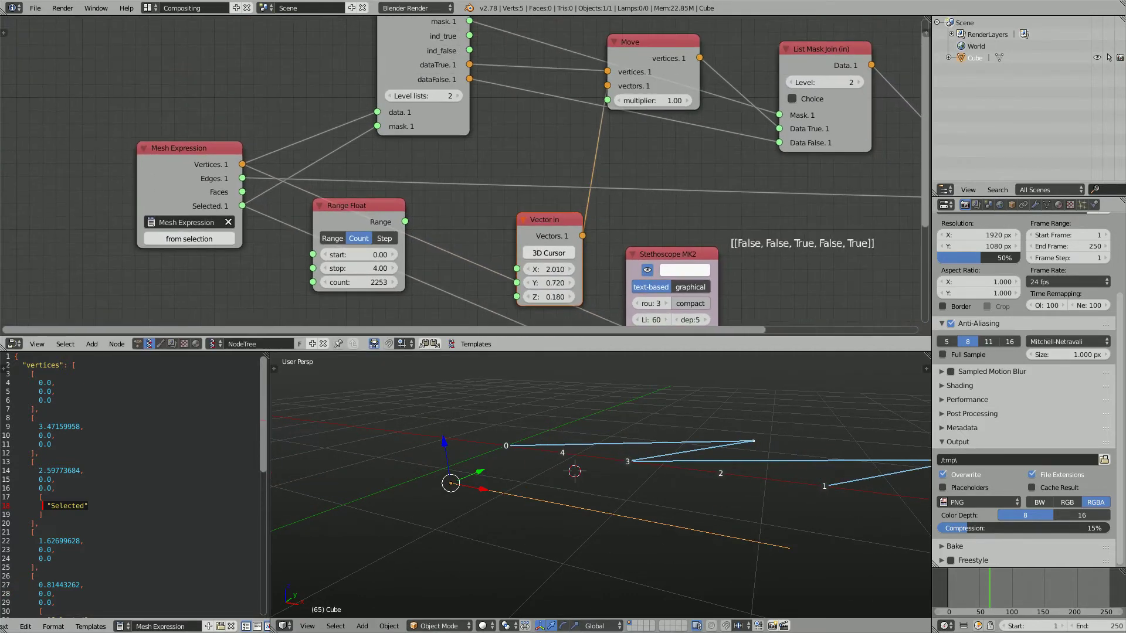
Delete the Vector in and Range Float nodes from the node tree
{"action": "key", "text": "x"}
{"action": "key", "text": "shift+a"}
{"action": "left_click", "coordinate": [553, 226]}
{"action": "key", "text": "Escape"}
{"action": "right_click", "coordinate": [359, 221]}
{"action": "key", "text": "x"}
{"action": "middle_click_drag", "start_coordinate": [359, 222], "coordinate": [373, 194]}
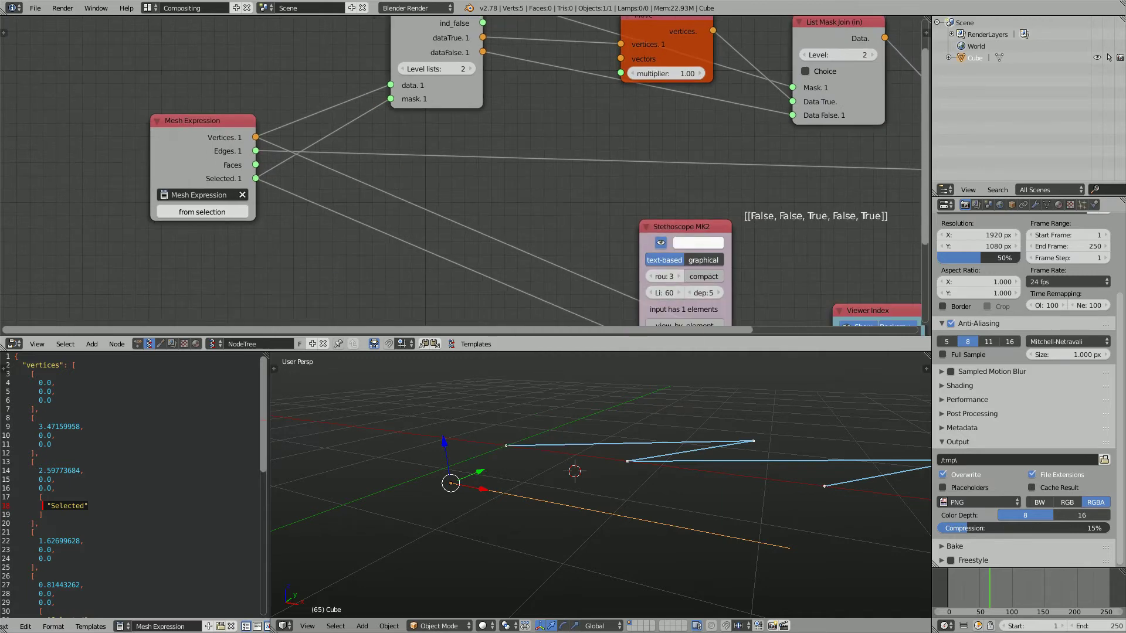
{"action": "key", "text": "shift+a"}
{"action": "left_click", "coordinate": [371, 277]}
{"action": "type", "text": "random n"}
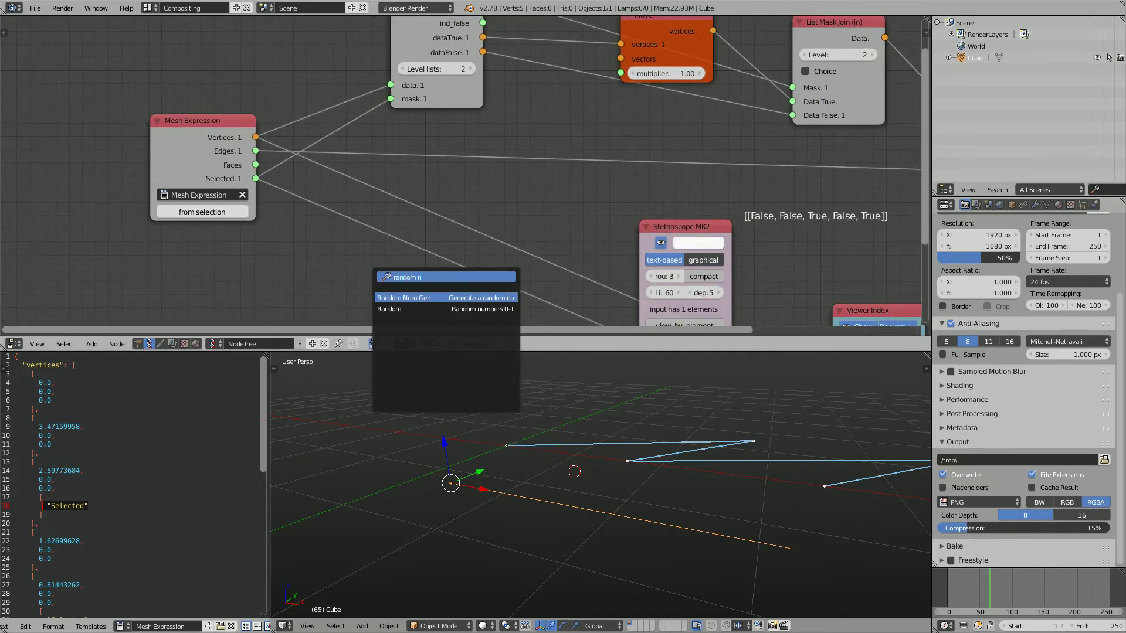
{"action": "key", "text": "Return"}
{"action": "key", "text": "Escape"}
{"action": "key", "text": "shift+a"}
{"action": "left_click", "coordinate": [346, 275]}
{"action": "type", "text": "random v"}
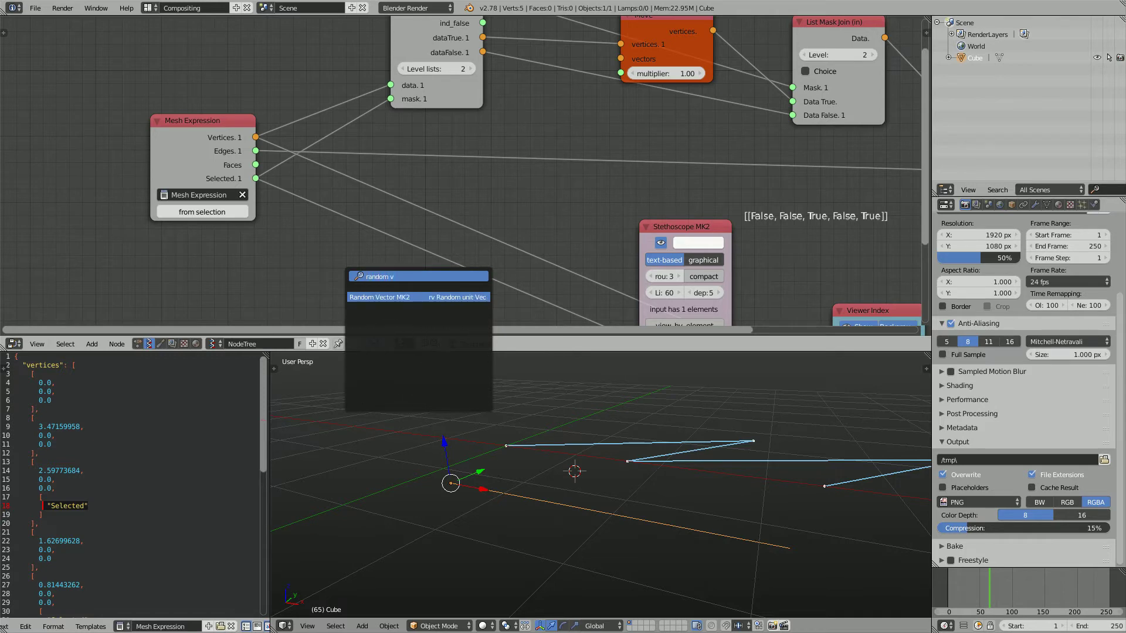
{"action": "key", "text": "Return"}
Add a Random Vector MK2 node in the empty area below the Mesh Expression node
{"action": "scroll", "coordinate": [329, 288], "scroll_direction": "down", "scroll_amount": 2}
{"action": "middle_click_drag", "start_coordinate": [330, 288], "coordinate": [366, 171]}
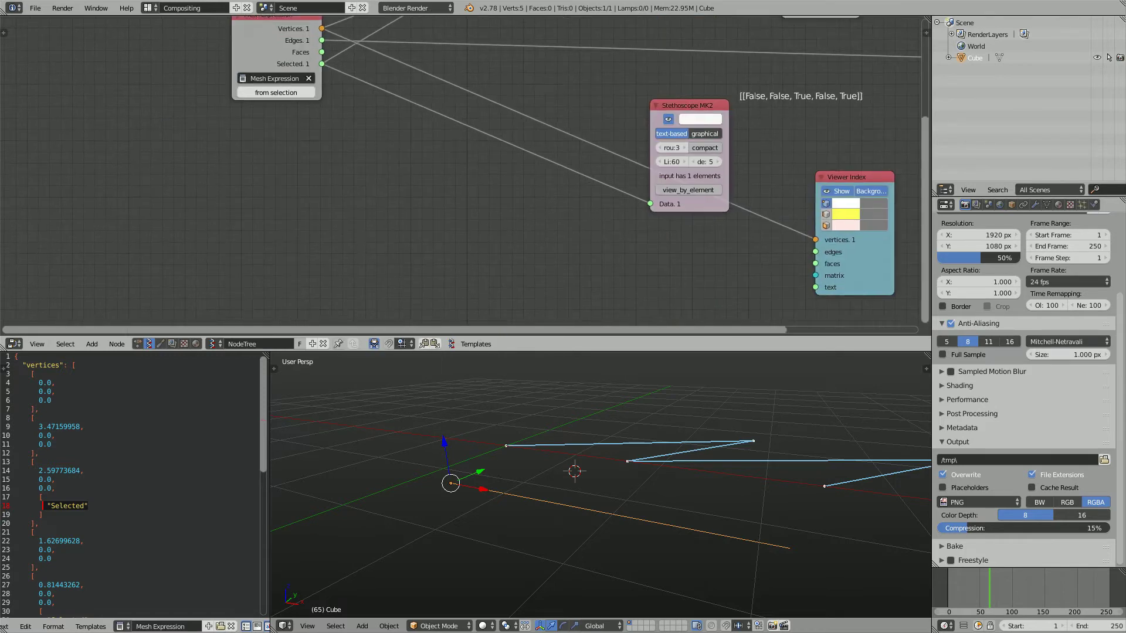
{"action": "key", "text": "shift+a"}
{"action": "left_click", "coordinate": [366, 172]}
{"action": "type", "text": "random v"}
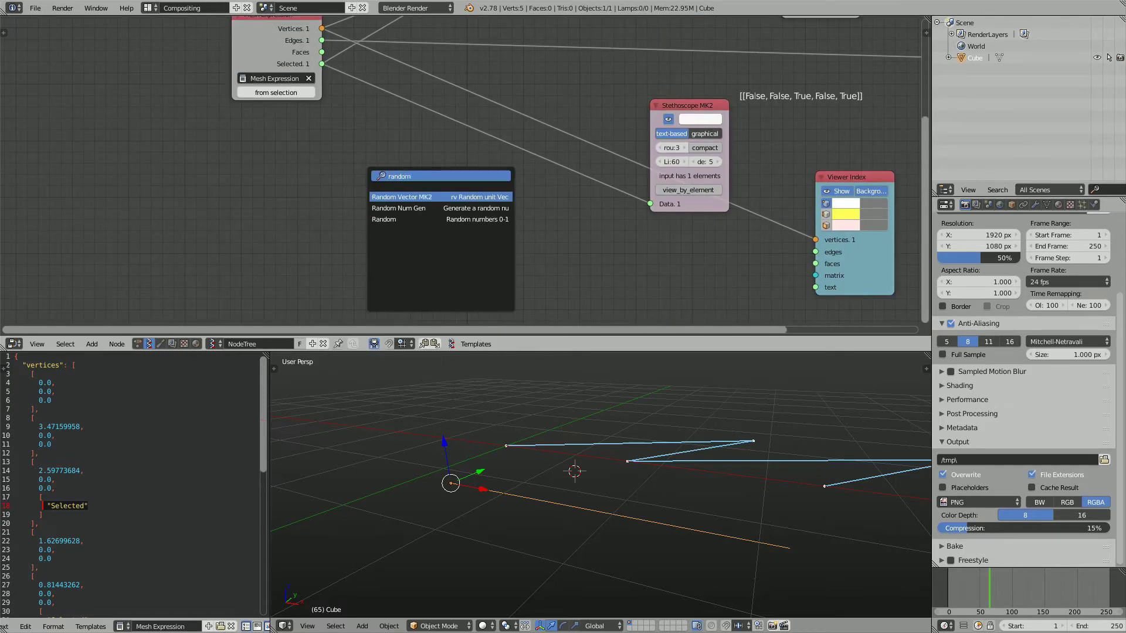
{"action": "key", "text": "Return"}
{"action": "left_click", "coordinate": [339, 174]}
{"action": "scroll", "coordinate": [338, 174], "scroll_direction": "up", "scroll_amount": 2}
{"action": "middle_click_drag", "start_coordinate": [339, 174], "coordinate": [314, 253]}
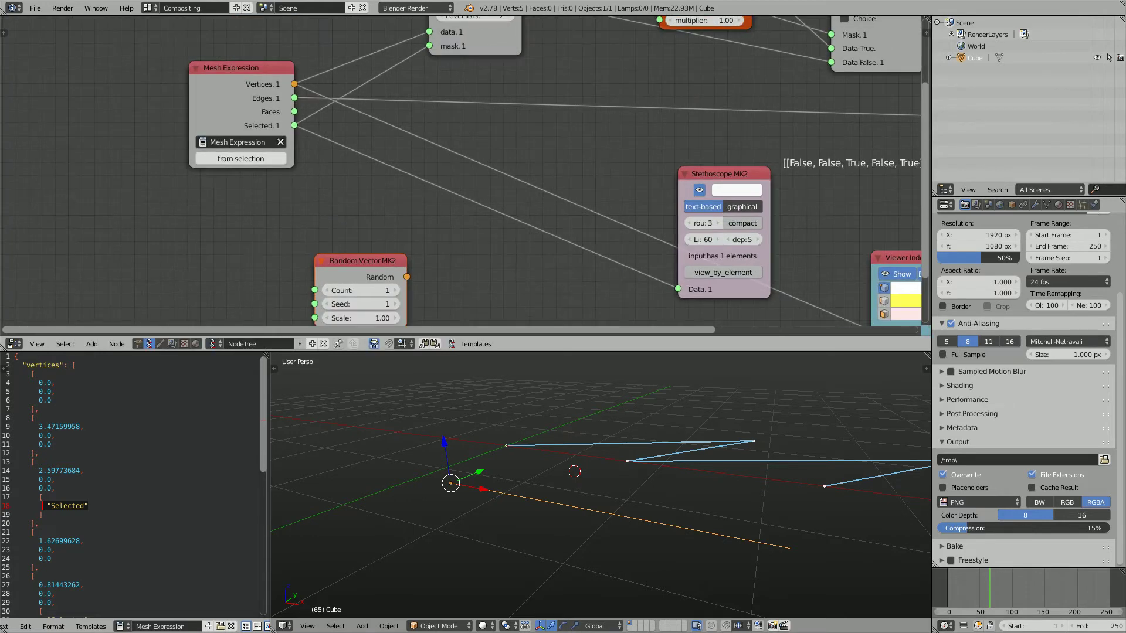
Set the Random Vector MK2 node's Count to 2 and move the node up close to the Mesh Expression node
{"action": "left_click", "coordinate": [395, 290]}
{"action": "left_click_drag", "start_coordinate": [360, 261], "coordinate": [305, 186]}
{"action": "scroll", "coordinate": [305, 185], "scroll_direction": "down", "scroll_amount": 1}
{"action": "middle_click_drag", "start_coordinate": [305, 186], "coordinate": [288, 223]}
Connect the Random Vector MK2 output to the Move node's vectors input and set the Seed to 29
{"action": "left_click_drag", "start_coordinate": [351, 233], "coordinate": [614, 65]}
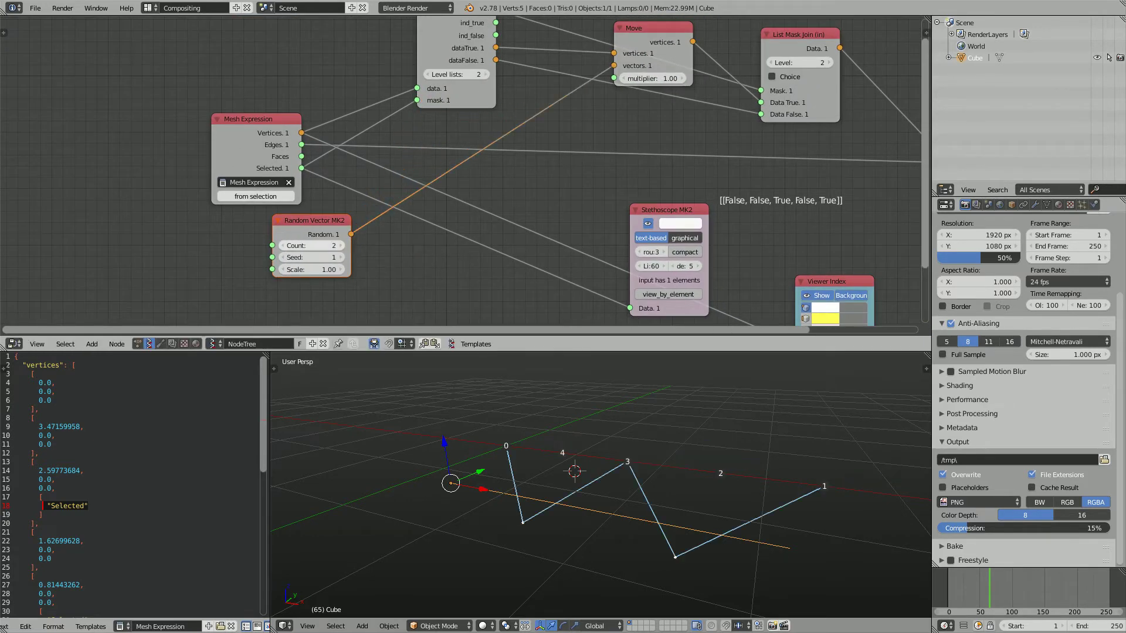
{"action": "left_click_drag", "start_coordinate": [310, 257], "coordinate": [350, 257]}
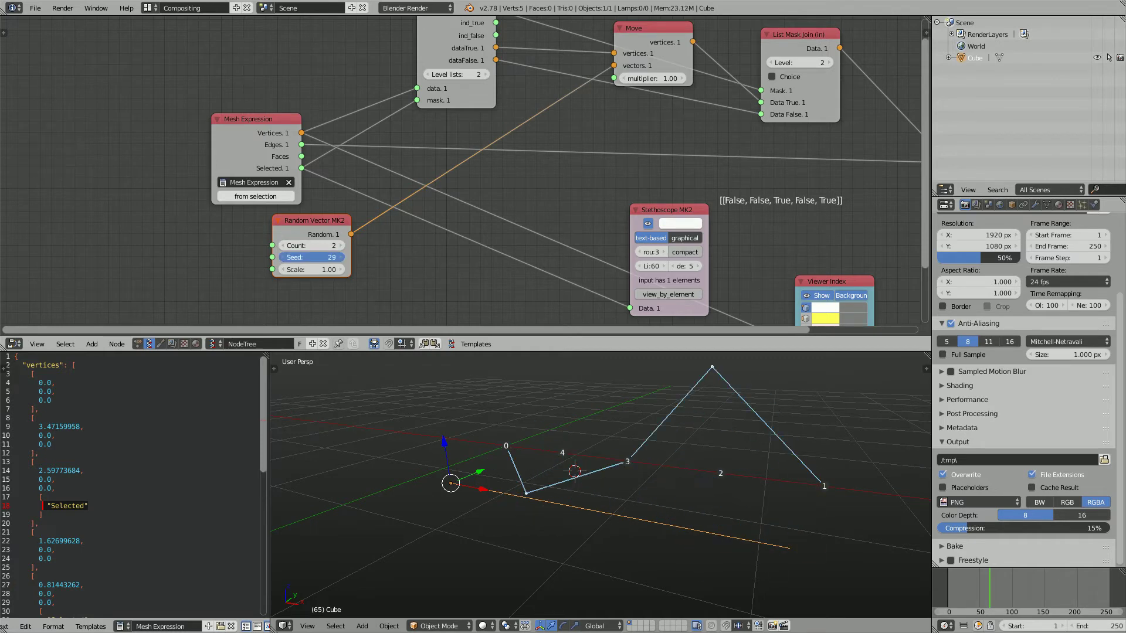
{"action": "middle_click_drag", "start_coordinate": [498, 428], "coordinate": [520, 446]}
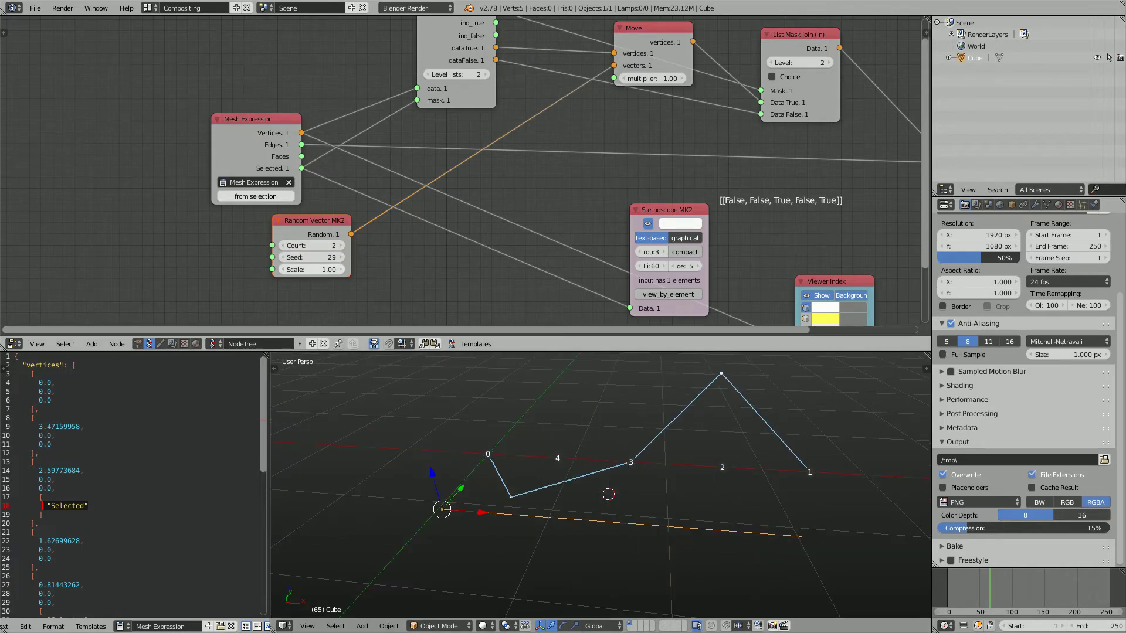
Set the Viewer Draw node's vertex size to 10.00
{"action": "key", "text": "Home"}
{"action": "left_click", "coordinate": [687, 96]}
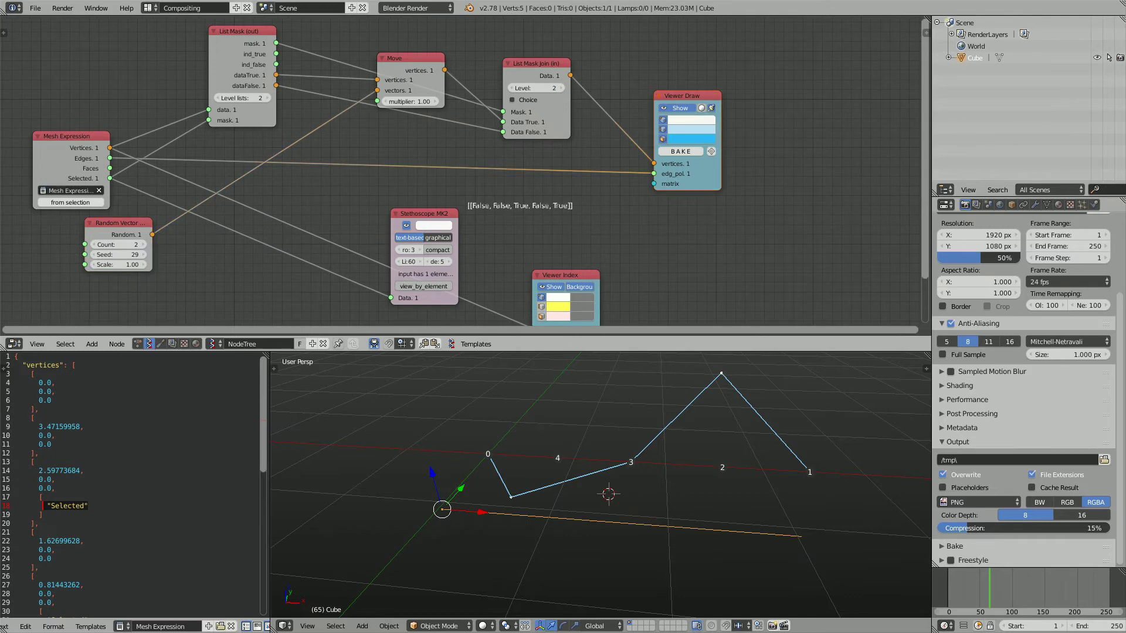
{"action": "key", "text": "n"}
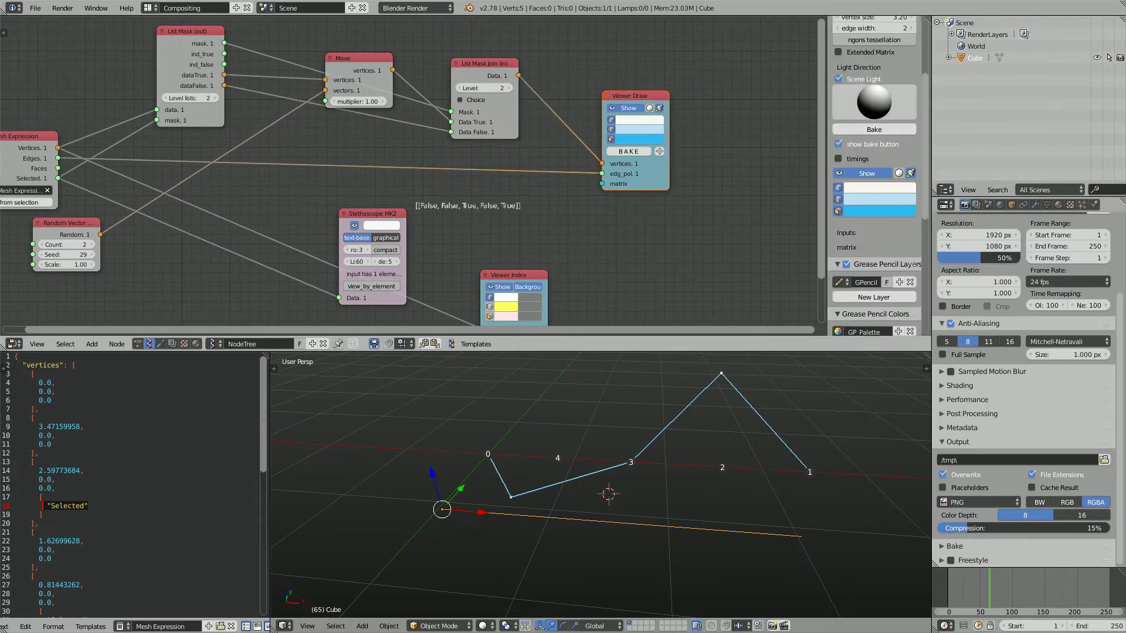
{"action": "scroll", "coordinate": [874, 176], "scroll_direction": "down", "scroll_amount": 3}
{"action": "left_click_drag", "start_coordinate": [874, 64], "coordinate": [892, 64]}
{"action": "middle_click_drag", "start_coordinate": [810, 434], "coordinate": [787, 435]}
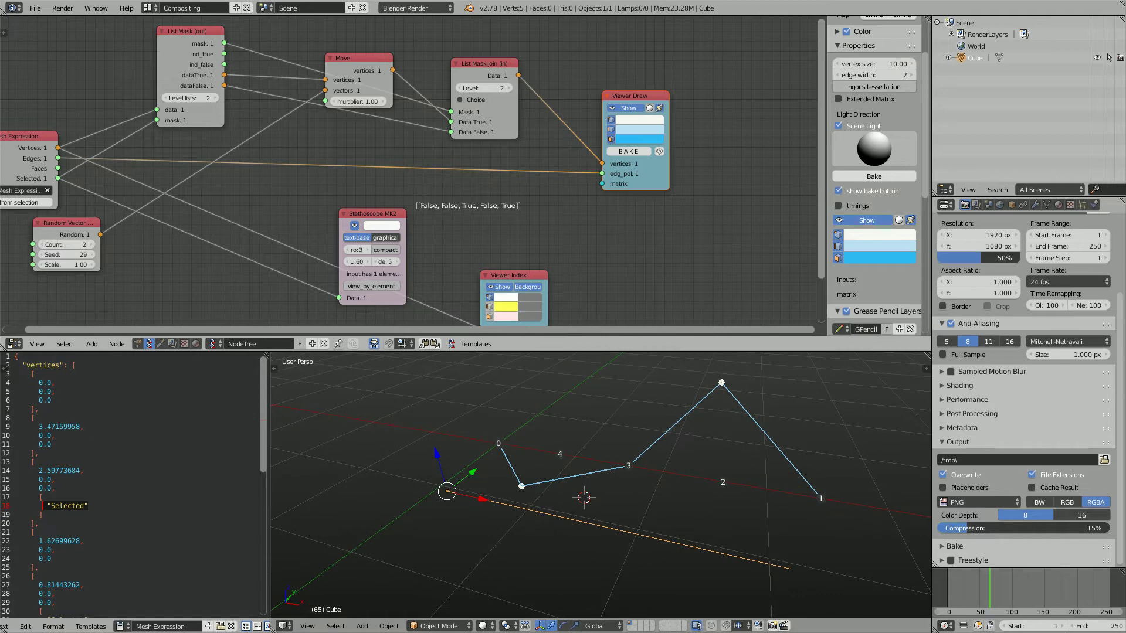
Change the Viewer Draw node's vertex color to orange and deselect the Cube object in the 3D view
{"action": "left_click", "coordinate": [639, 120]}
{"action": "left_click_drag", "start_coordinate": [660, 186], "coordinate": [637, 190]}
{"action": "mouse_move", "coordinate": [674, 434]}
{"action": "middle_mouse_down", "text": "shift"}
{"action": "mouse_move", "coordinate": [646, 418]}
{"action": "mouse_move", "coordinate": [662, 434]}
{"action": "middle_mouse_up", "text": "shift"}
{"action": "key", "text": "a"}
Delete the Viewer Index node from the node tree
{"action": "middle_click_drag", "start_coordinate": [563, 258], "coordinate": [526, 253]}
{"action": "left_click", "coordinate": [511, 249]}
{"action": "key", "text": "x"}
{"action": "middle_click_drag", "start_coordinate": [622, 434], "coordinate": [641, 416]}
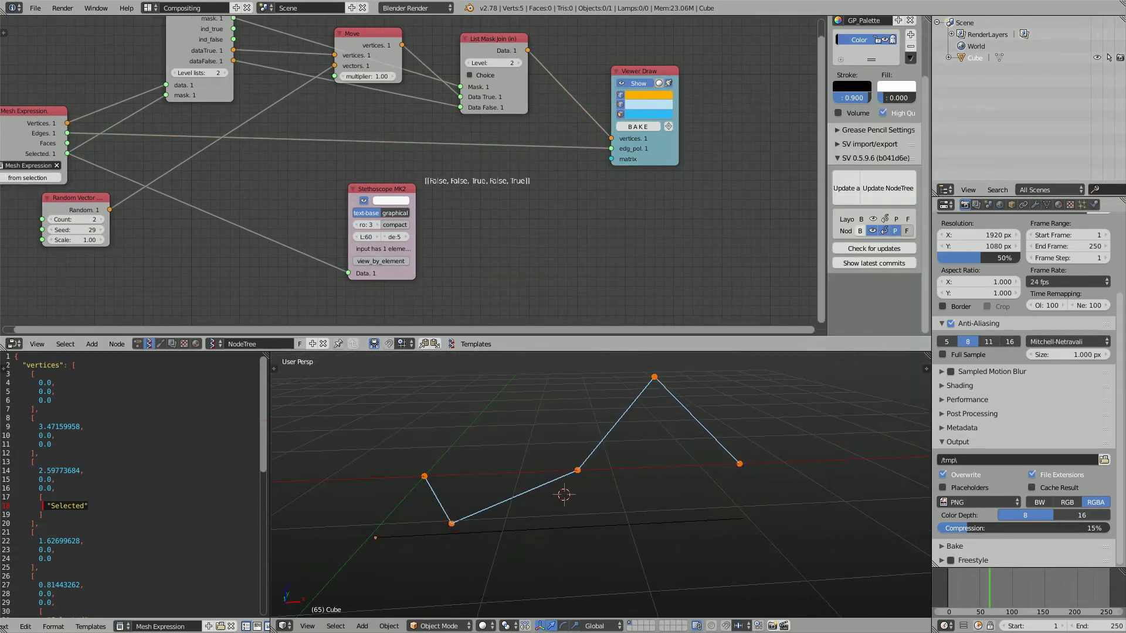
Set the Random Vector MK2 node's Seed to 204
{"action": "left_click", "coordinate": [661, 383]}
{"action": "middle_click_drag", "start_coordinate": [152, 249], "coordinate": [436, 211]}
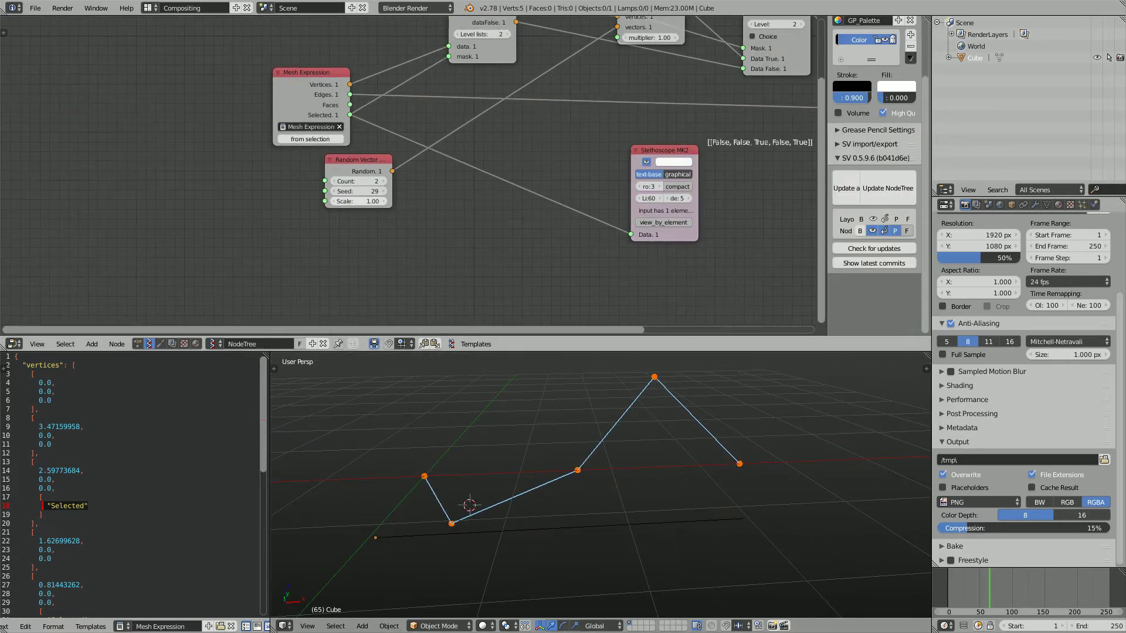
{"action": "left_click_drag", "start_coordinate": [359, 191], "coordinate": [505, 191]}
{"action": "middle_click_drag", "start_coordinate": [470, 504], "coordinate": [441, 538]}
Select the Cube line object and move it next to the generated zigzag line in the 3D view
{"action": "right_click", "coordinate": [469, 527]}
{"action": "key", "text": "g"}
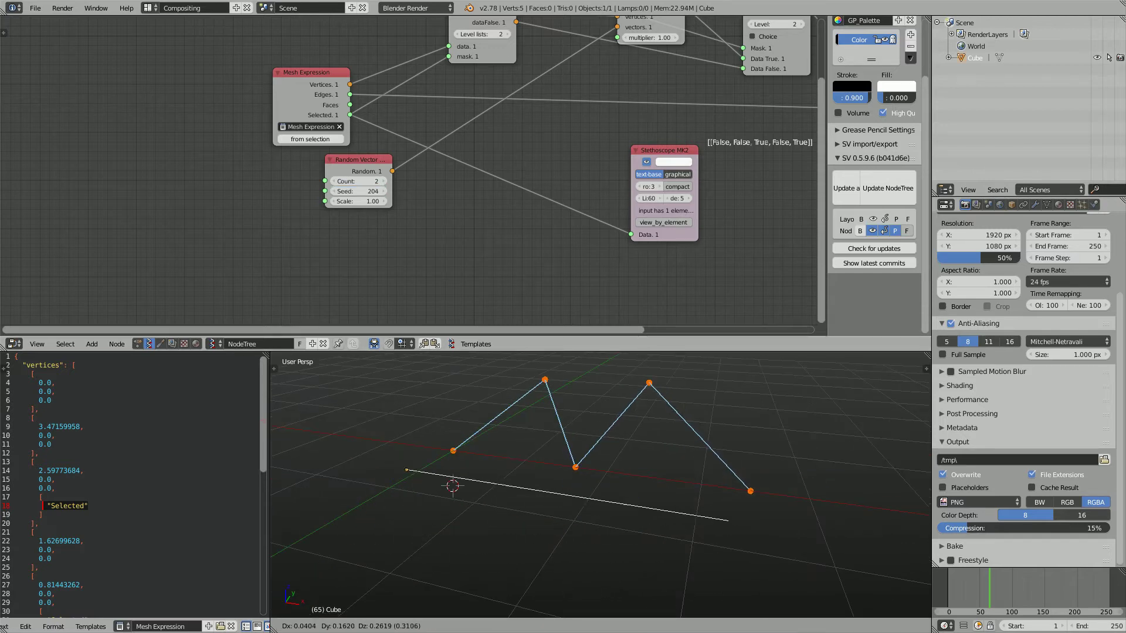
{"action": "left_click", "coordinate": [460, 482]}
{"action": "middle_click_drag", "start_coordinate": [461, 482], "coordinate": [478, 460]}
{"action": "key", "text": "g"}
{"action": "left_click", "coordinate": [331, 426]}
{"action": "key", "text": "g"}
{"action": "left_click", "coordinate": [469, 460]}
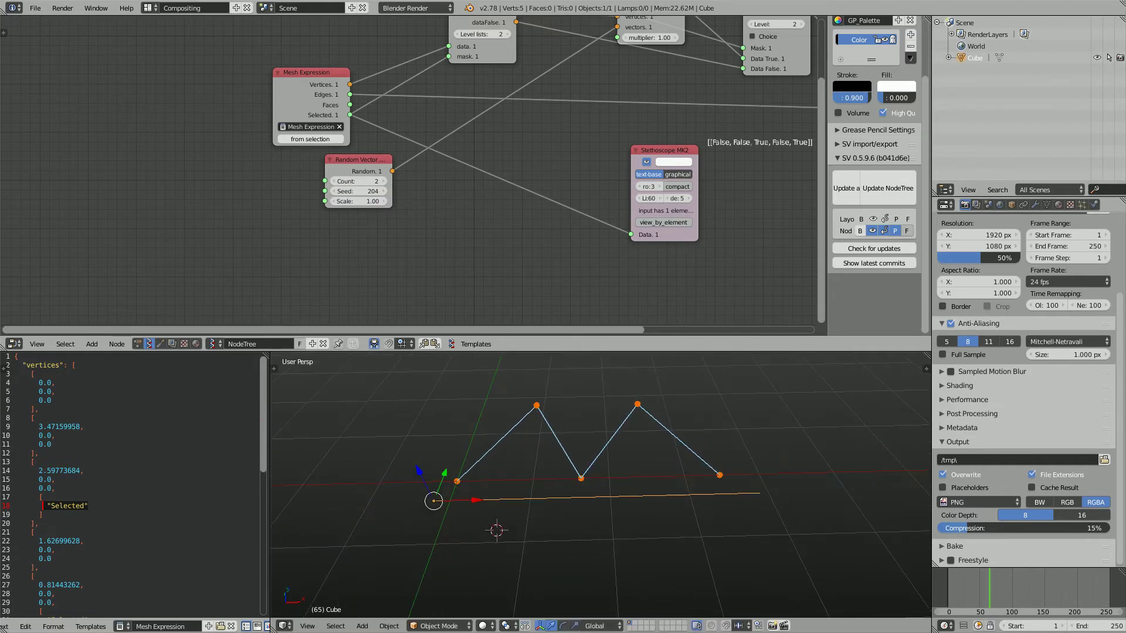
Move the existing Mesh Expression node aside and add a second Mesh Expression node below it
{"action": "left_click_drag", "start_coordinate": [313, 73], "coordinate": [246, 55]}
{"action": "middle_click_drag", "start_coordinate": [241, 225], "coordinate": [241, 202]}
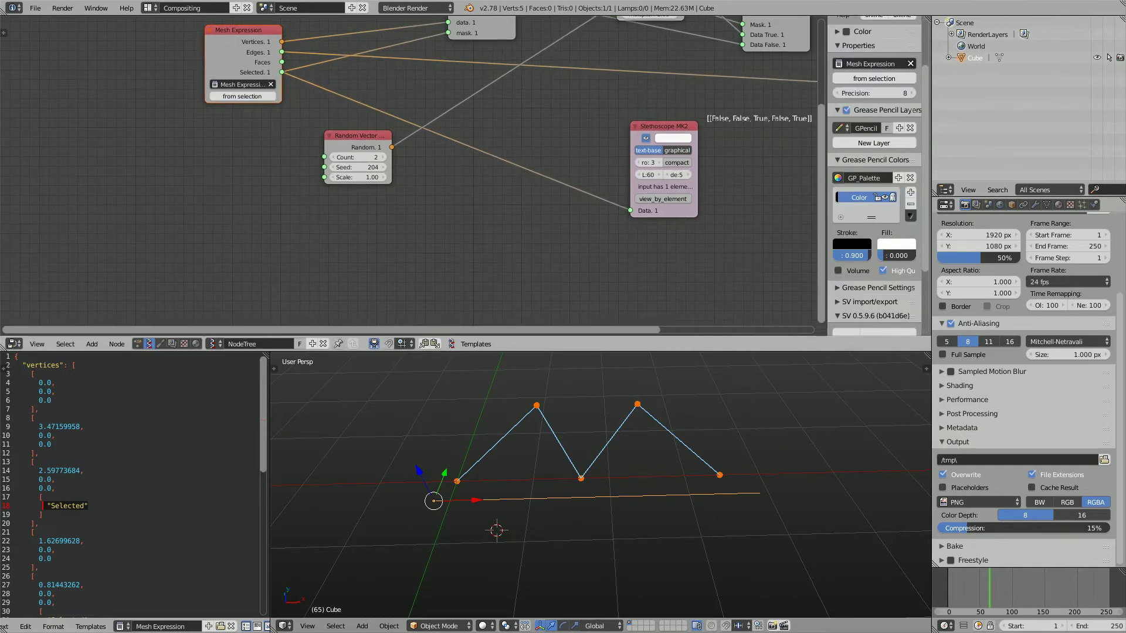
{"action": "key", "text": "alt+space"}
{"action": "type", "text": "mesh"}
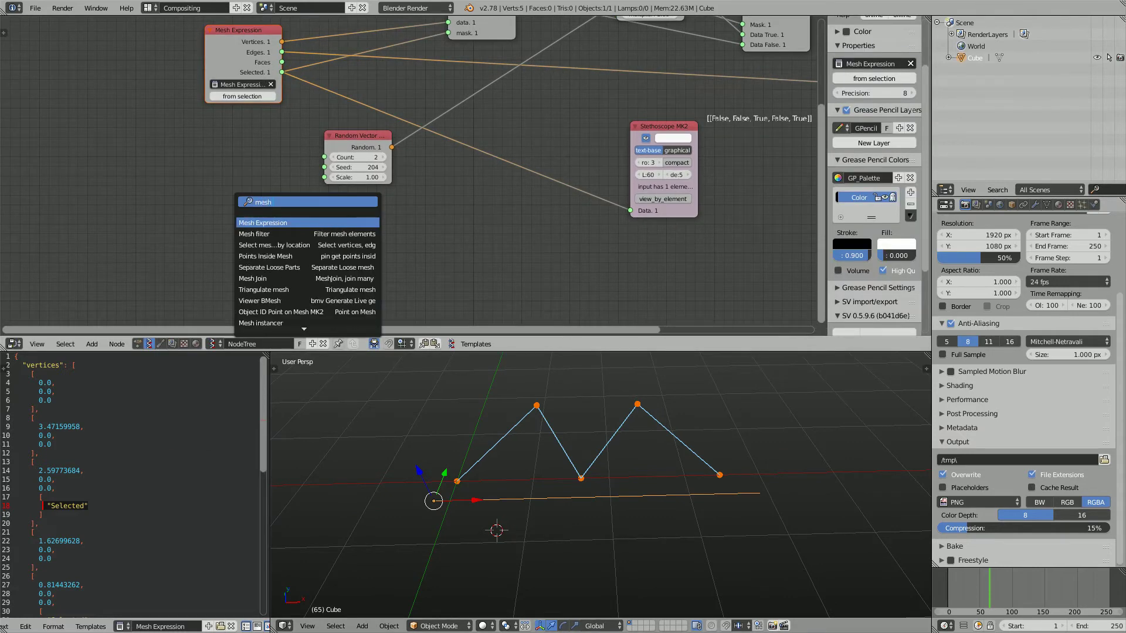
{"action": "key", "text": "Return"}
{"action": "left_click", "coordinate": [233, 203]}
In Edit Mode, select the original line's first and middle vertices, and return to Object Mode
{"action": "middle_click_drag", "start_coordinate": [563, 457], "coordinate": [531, 461]}
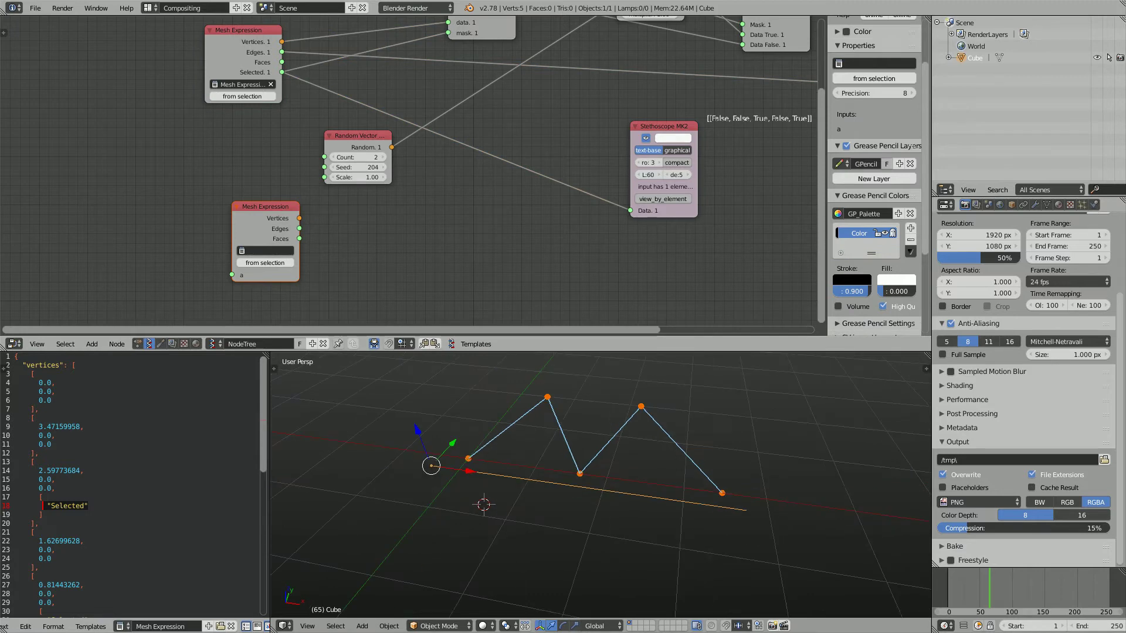
{"action": "key", "text": "Tab"}
{"action": "right_click", "coordinate": [746, 510]}
{"action": "middle_click_drag", "start_coordinate": [745, 511], "coordinate": [758, 511]}
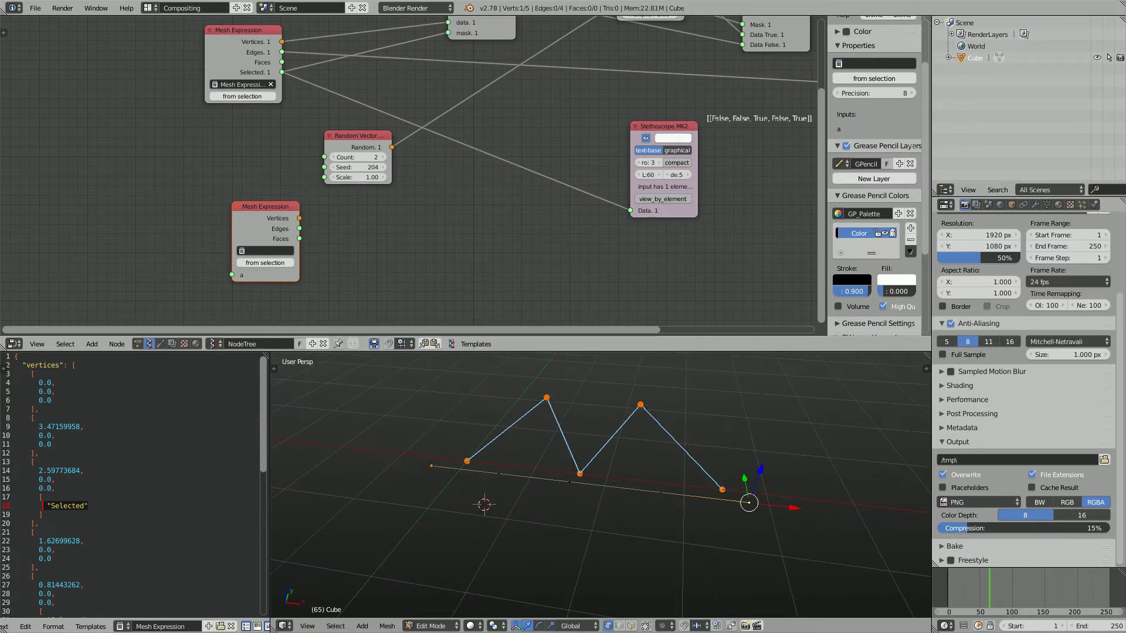
{"action": "right_click", "coordinate": [432, 466]}
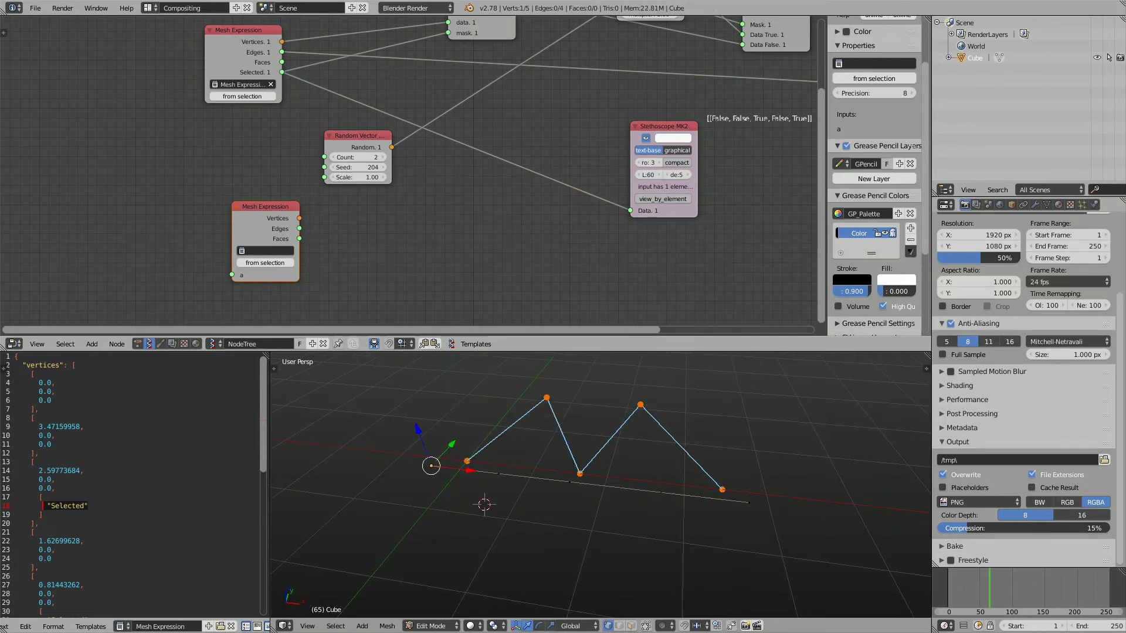
{"action": "right_click", "coordinate": [580, 474], "text": "shift"}
{"action": "mouse_move", "coordinate": [586, 487]}
{"action": "middle_mouse_down"}
{"action": "mouse_move", "coordinate": [563, 486]}
{"action": "mouse_move", "coordinate": [589, 487]}
{"action": "middle_mouse_up"}
{"action": "key", "text": "Tab"}
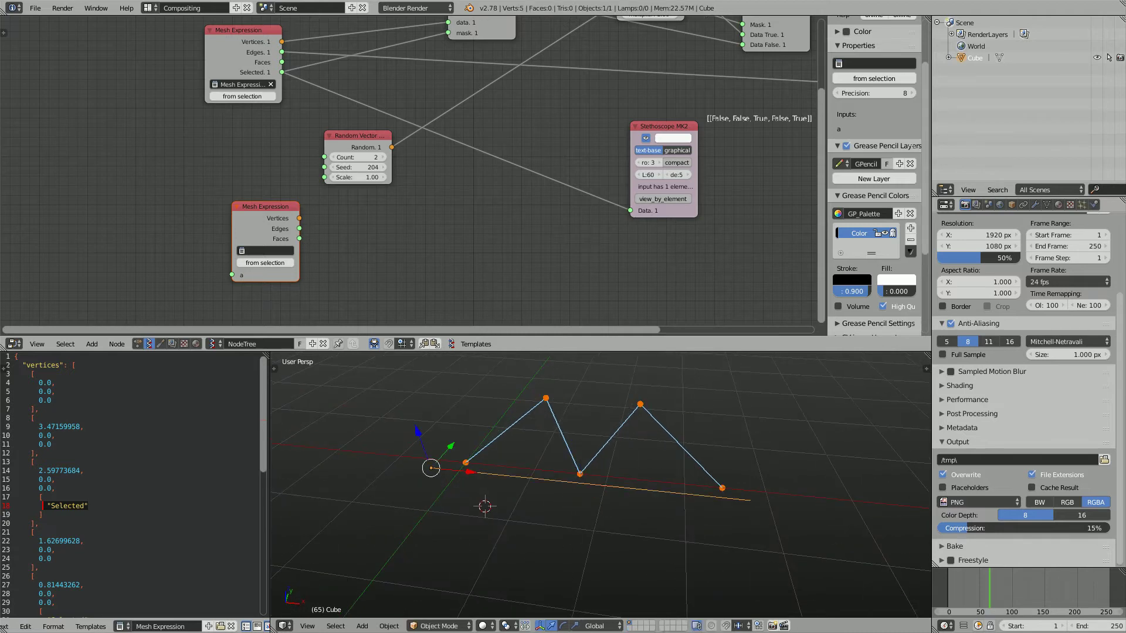
Generate the second Mesh Expression node's network from the selected object and move the new nodes clear of the existing tree
{"action": "left_click", "coordinate": [265, 263]}
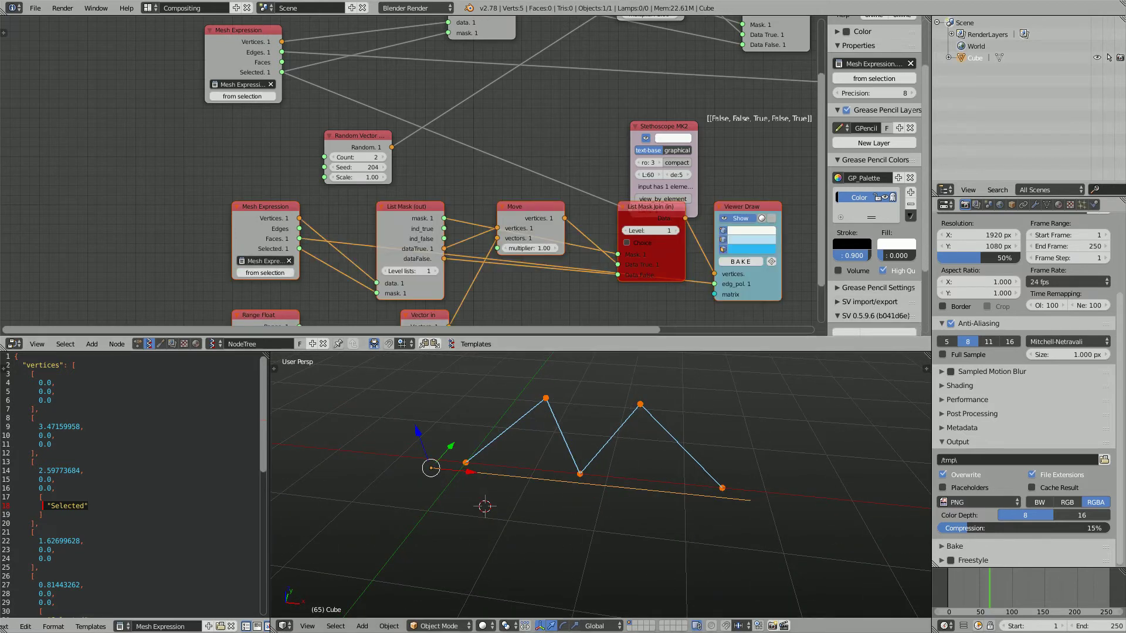
{"action": "scroll", "coordinate": [470, 234], "scroll_direction": "down", "scroll_amount": 2}
{"action": "middle_click_drag", "start_coordinate": [470, 235], "coordinate": [390, 181]}
{"action": "key", "text": "g"}
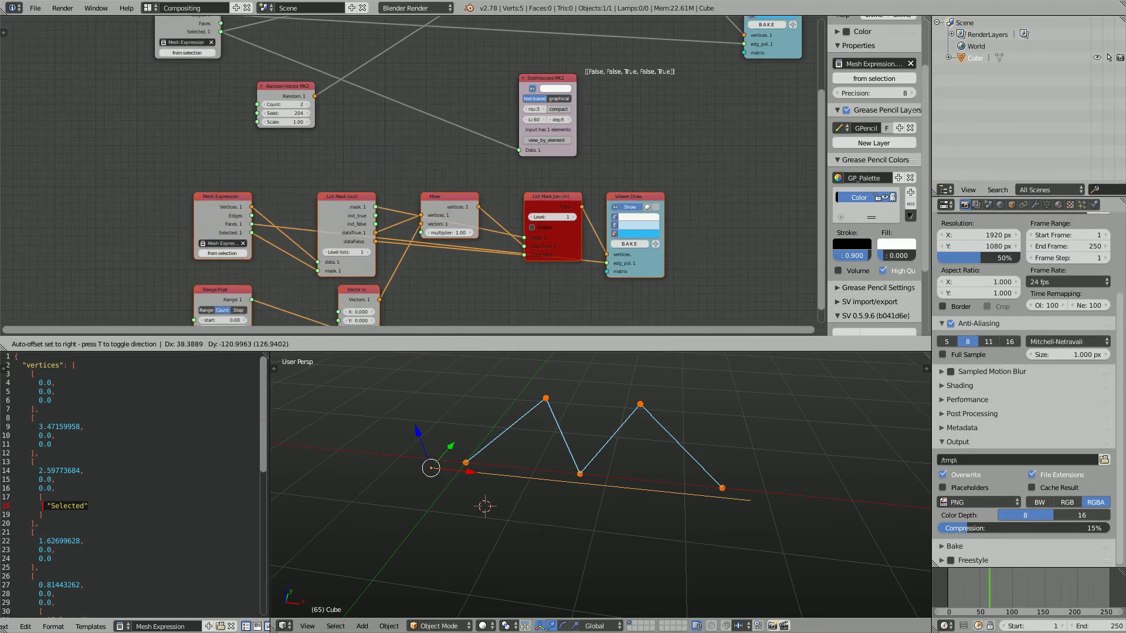
{"action": "left_click", "coordinate": [450, 231]}
Set the level to 2 on the new List Mask Join and List Mask nodes, and move the second Mesh Expression node aside
{"action": "left_click", "coordinate": [574, 217]}
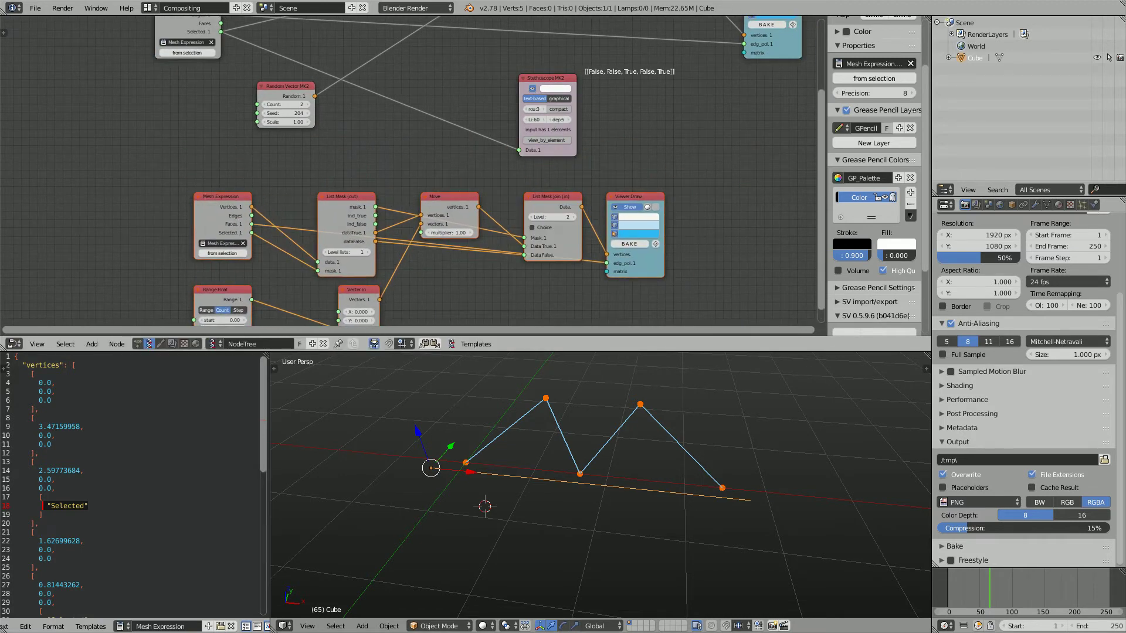
{"action": "left_click", "coordinate": [368, 252]}
{"action": "left_click_drag", "start_coordinate": [224, 203], "coordinate": [165, 141]}
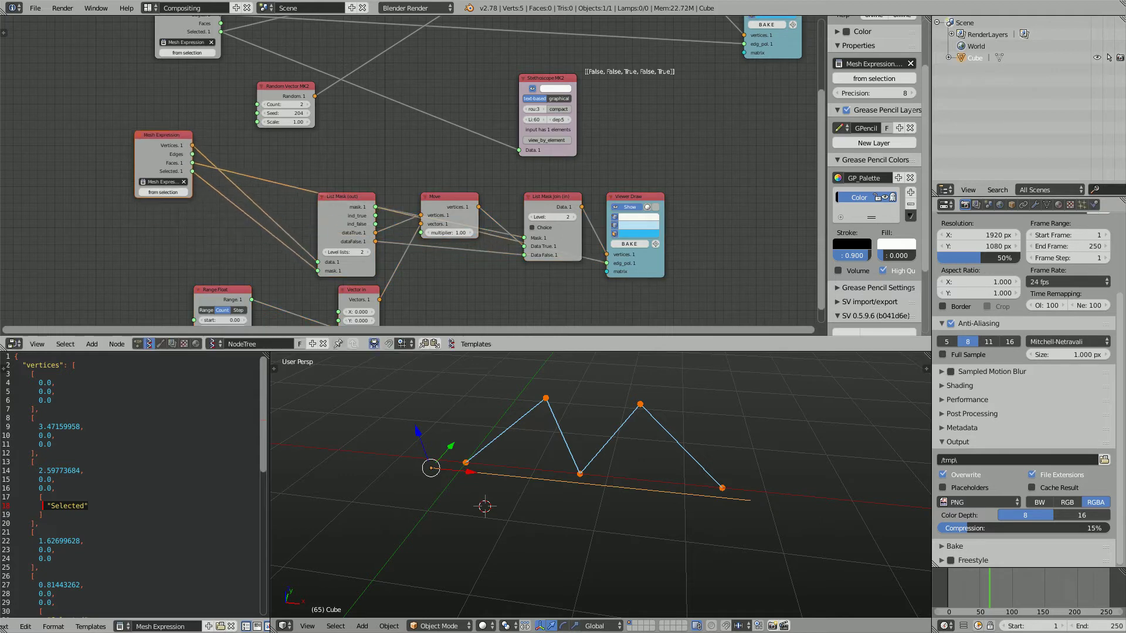
Connect the second Mesh Expression node's Selected output to the mask input of the upper List Mask node
{"action": "middle_click_drag", "start_coordinate": [170, 144], "coordinate": [170, 242]}
{"action": "scroll", "coordinate": [374, 175], "scroll_direction": "up", "scroll_amount": 1}
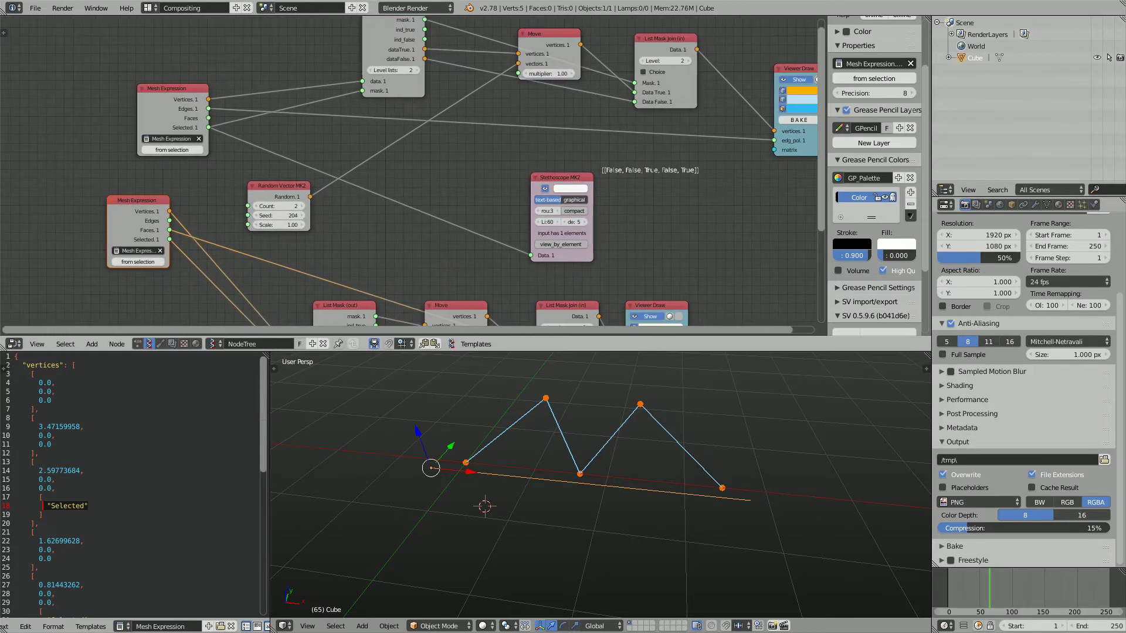
{"action": "left_click_drag", "start_coordinate": [169, 211], "coordinate": [363, 91]}
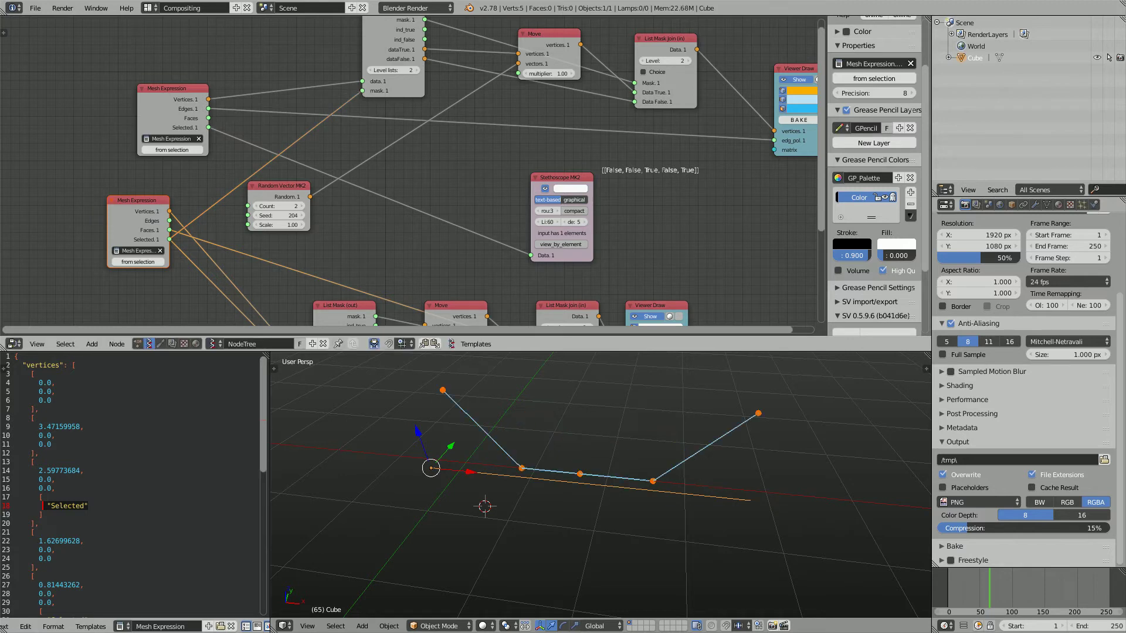
Vary the Random Vector node's seed, ending at 405, and view the displaced line from several angles
{"action": "middle_click_drag", "start_coordinate": [469, 436], "coordinate": [506, 435]}
{"action": "middle_click_drag", "start_coordinate": [463, 258], "coordinate": [464, 233]}
{"action": "left_click_drag", "start_coordinate": [279, 190], "coordinate": [325, 189]}
{"action": "middle_click_drag", "start_coordinate": [445, 434], "coordinate": [384, 440]}
{"action": "left_click_drag", "start_coordinate": [279, 189], "coordinate": [331, 190]}
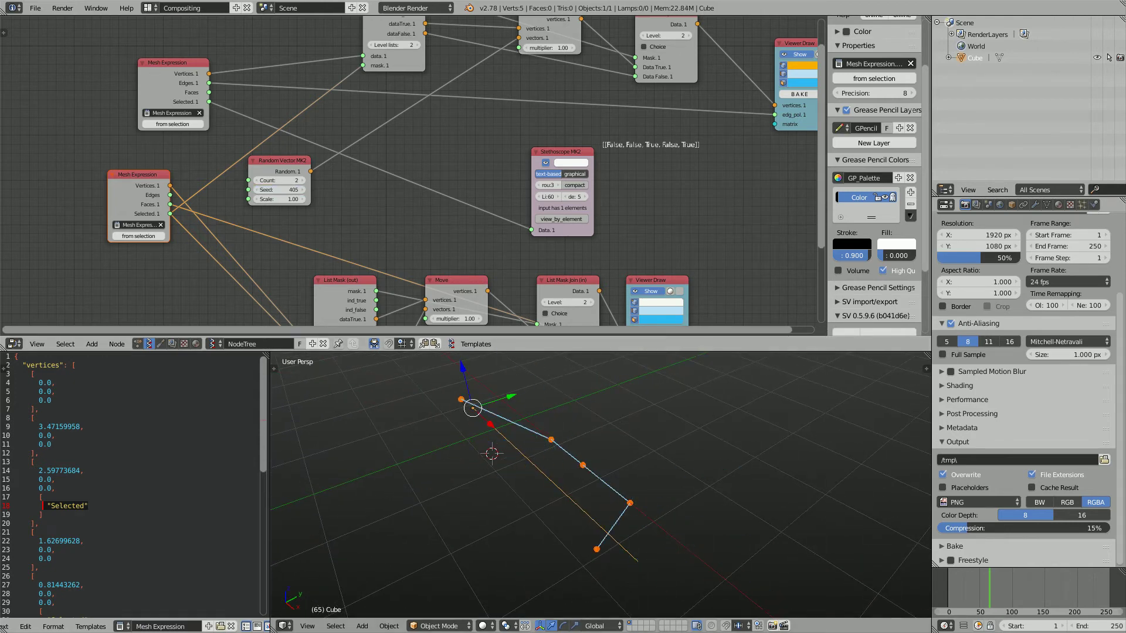
{"action": "middle_click_drag", "start_coordinate": [446, 434], "coordinate": [507, 441]}
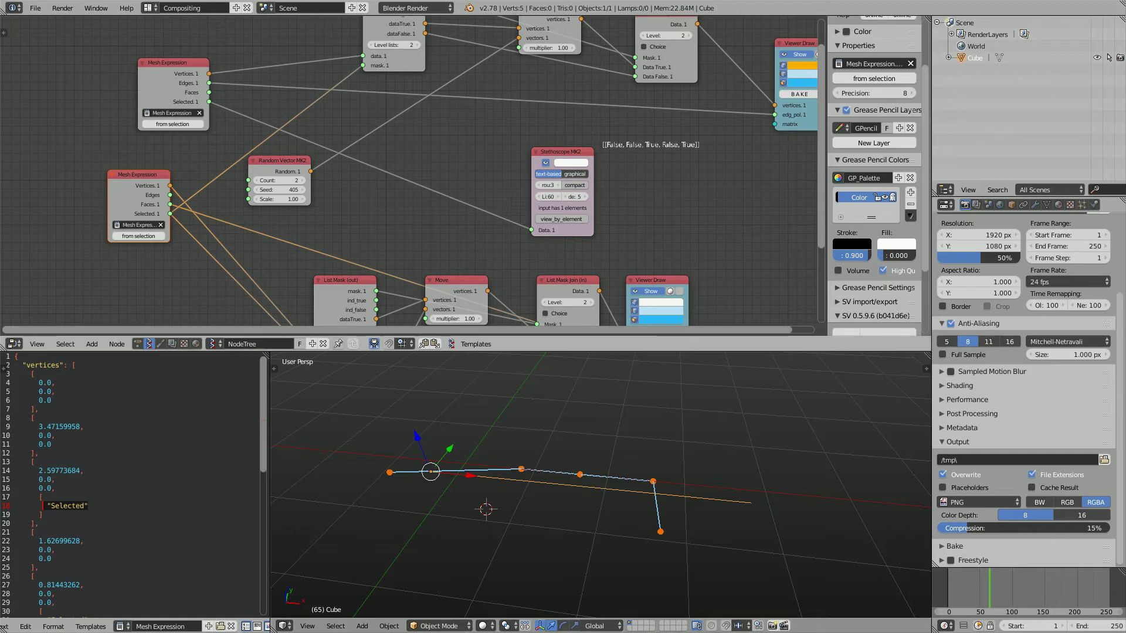
Move the Random Vector node closer to the Move node and set its seed to 436
{"action": "left_click_drag", "start_coordinate": [274, 164], "coordinate": [413, 120]}
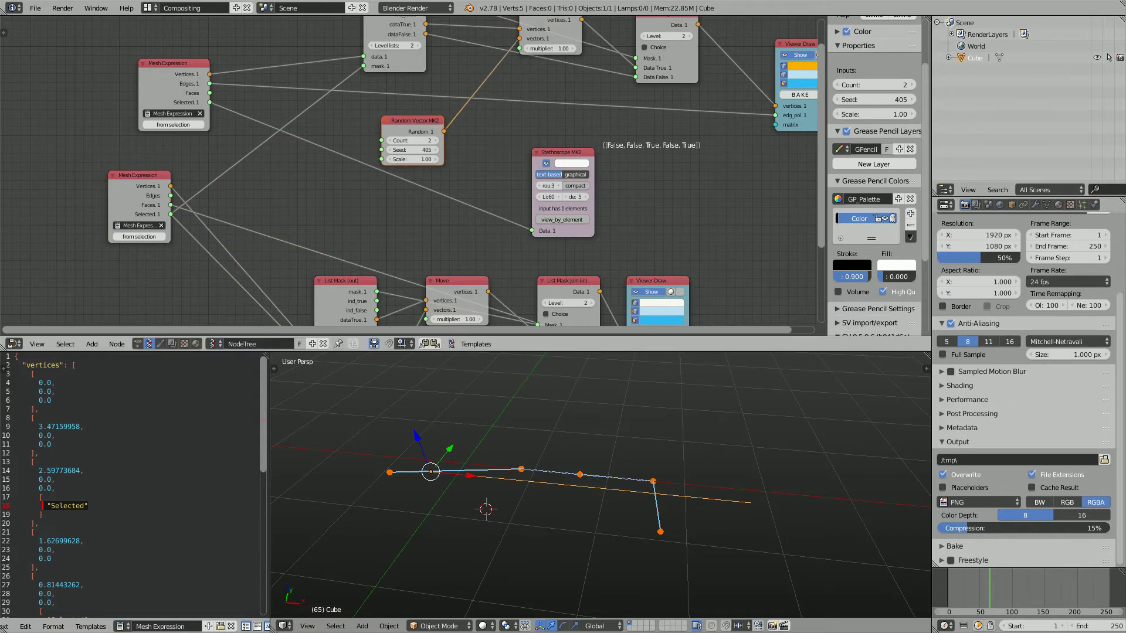
{"action": "middle_click_drag", "start_coordinate": [516, 446], "coordinate": [454, 452]}
{"action": "scroll", "coordinate": [484, 438], "scroll_direction": "down", "scroll_amount": 2}
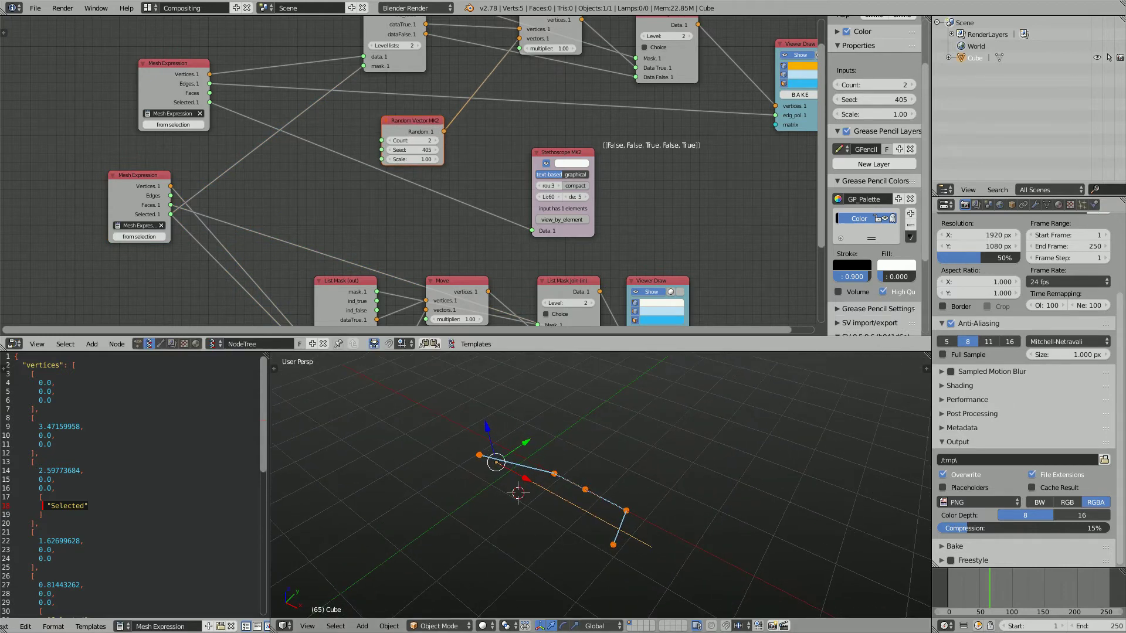
{"action": "left_click_drag", "start_coordinate": [413, 150], "coordinate": [449, 150]}
Space the two Mesh Expression nodes apart and connect the upper one's Selected output to the List Mask node's mask input
{"action": "middle_click_drag", "start_coordinate": [315, 142], "coordinate": [409, 175]}
{"action": "scroll", "coordinate": [409, 175], "scroll_direction": "up", "scroll_amount": 2}
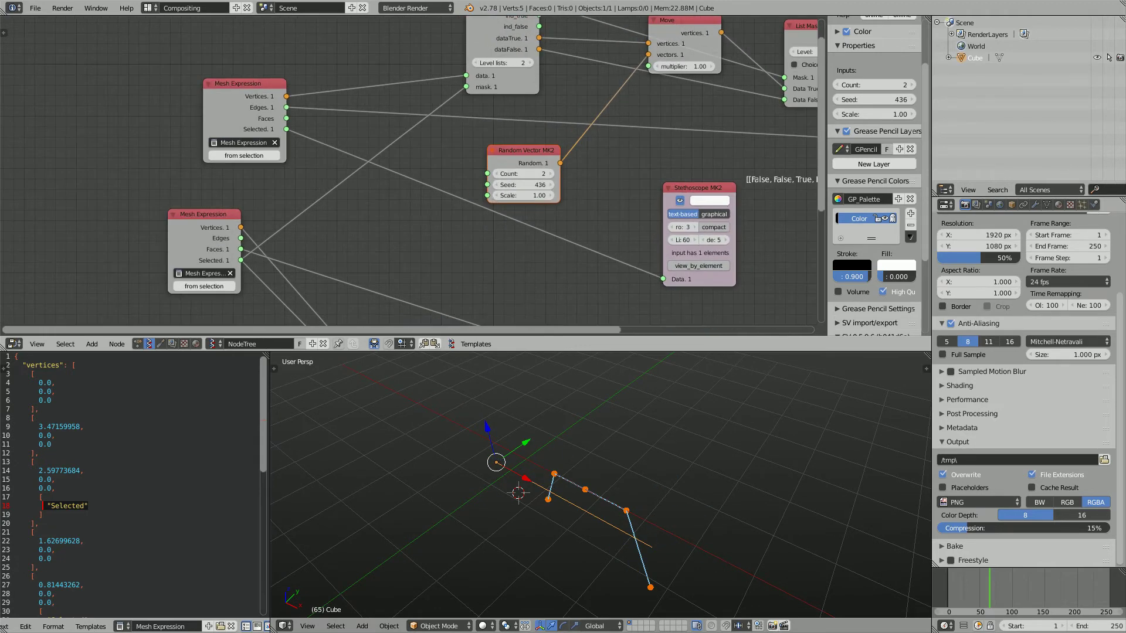
{"action": "left_click_drag", "start_coordinate": [205, 214], "coordinate": [235, 257]}
{"action": "mouse_move", "coordinate": [242, 86]}
{"action": "left_mouse_down"}
{"action": "mouse_move", "coordinate": [240, 61]}
{"action": "mouse_move", "coordinate": [228, 74]}
{"action": "left_mouse_up"}
{"action": "middle_click_drag", "start_coordinate": [228, 74], "coordinate": [213, 99]}
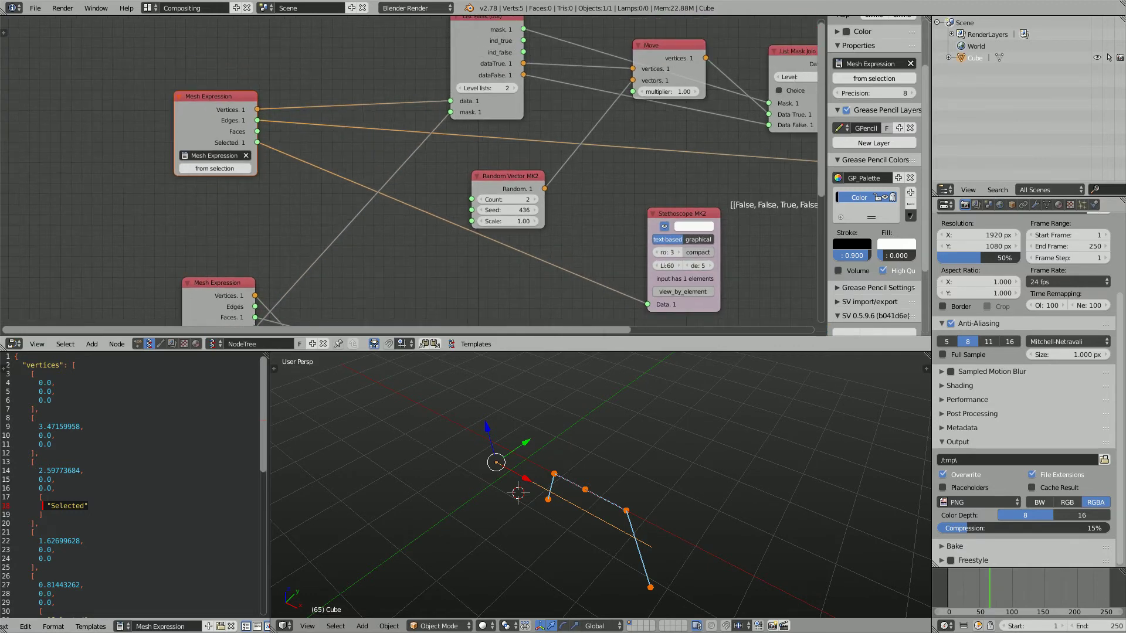
{"action": "left_click_drag", "start_coordinate": [257, 142], "coordinate": [450, 112]}
{"action": "middle_click_drag", "start_coordinate": [563, 452], "coordinate": [613, 436]}
{"action": "scroll", "coordinate": [612, 437], "scroll_direction": "up", "scroll_amount": 3}
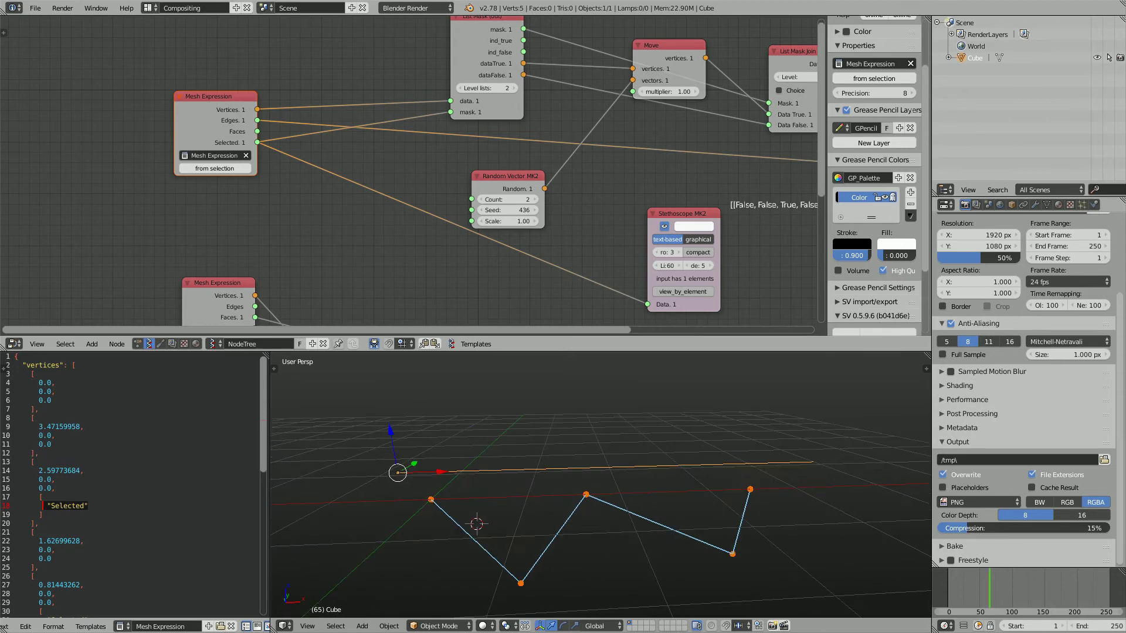
{"action": "left_click", "coordinate": [570, 503]}
{"action": "left_click", "coordinate": [414, 508]}
{"action": "left_click", "coordinate": [510, 496]}
Enlarge the text editor area and its font so the Mesh Expression JSON vertex coordinates are easy to read
{"action": "left_click", "coordinate": [85, 471]}
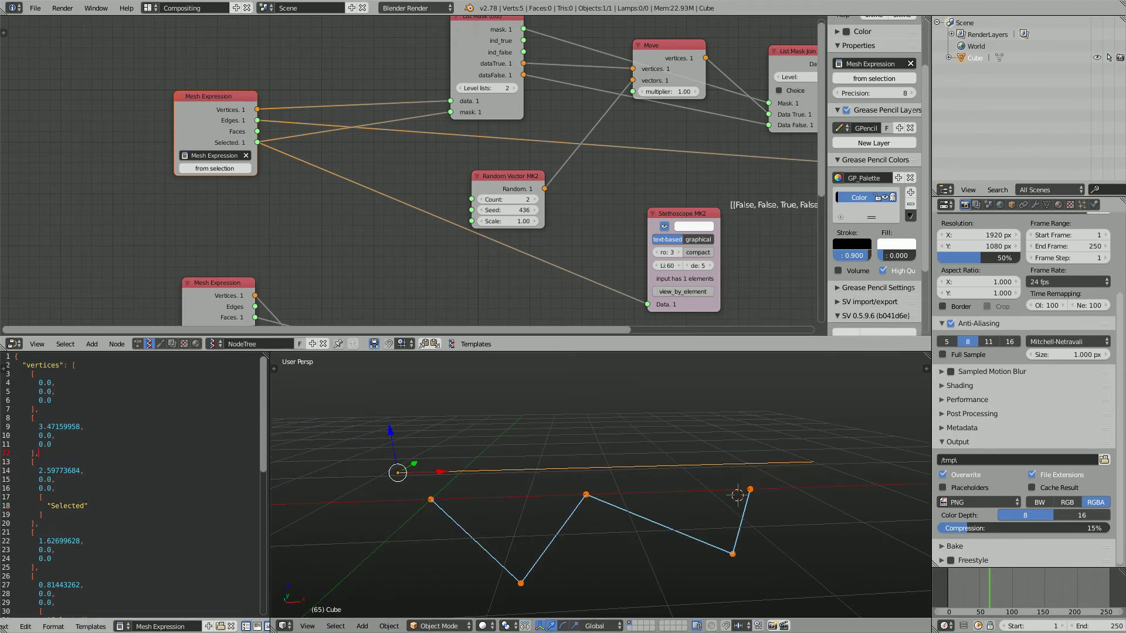
{"action": "scroll", "coordinate": [132, 485], "scroll_direction": "up", "scroll_amount": 4, "text": "ctrl"}
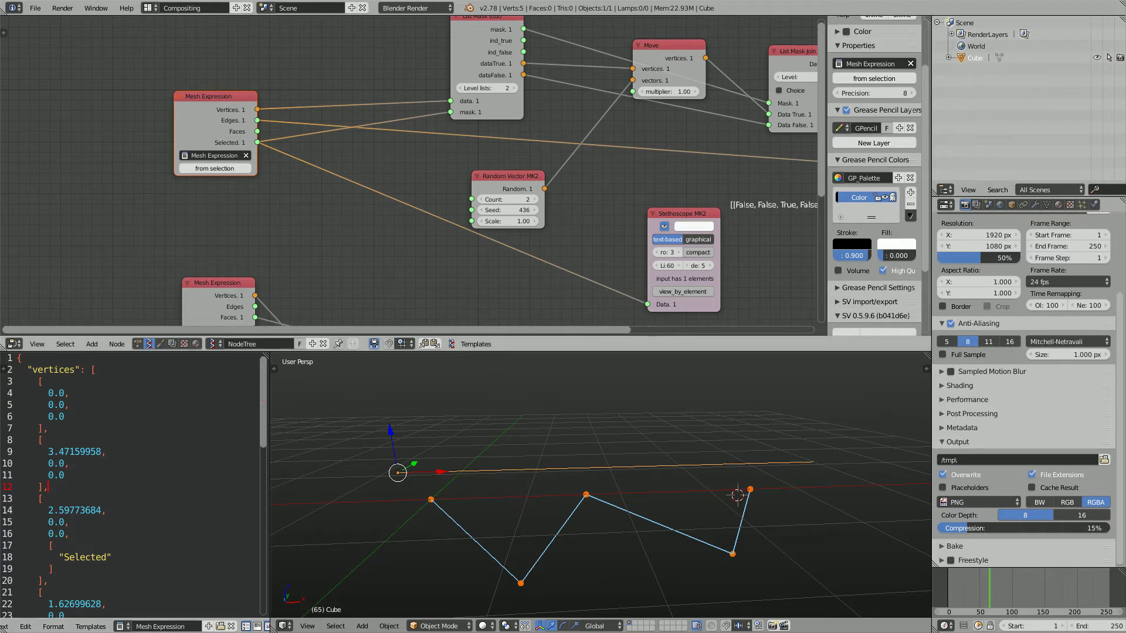
{"action": "left_click_drag", "start_coordinate": [282, 352], "coordinate": [281, 263]}
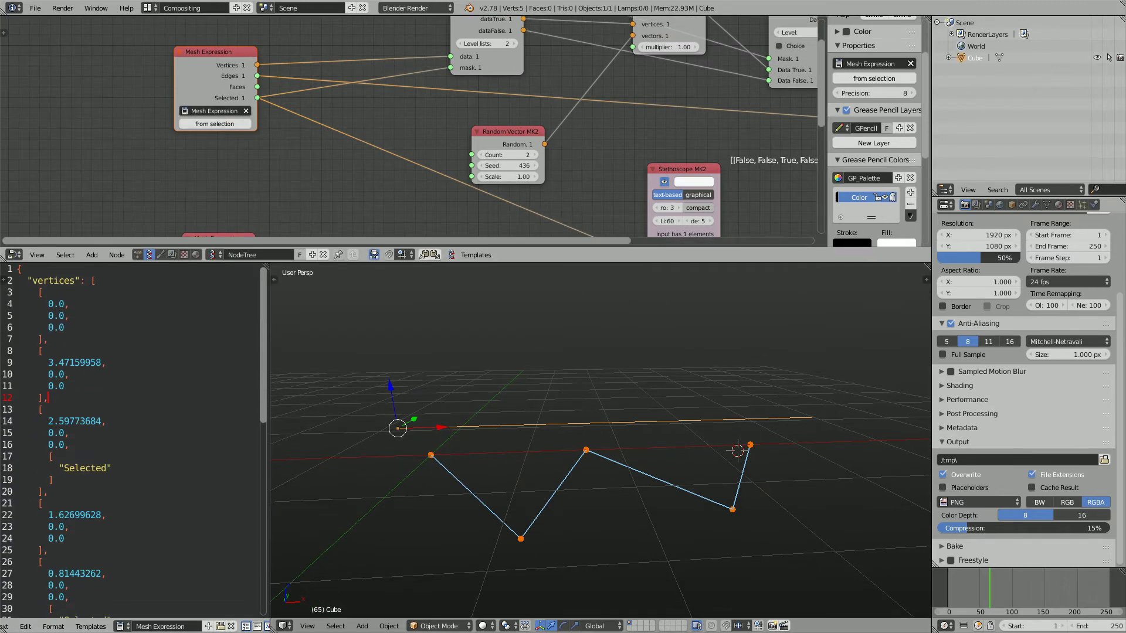
{"action": "left_click_drag", "start_coordinate": [270, 407], "coordinate": [416, 408]}
{"action": "left_click", "coordinate": [59, 410]}
{"action": "scroll", "coordinate": [205, 409], "scroll_direction": "up", "scroll_amount": 6, "text": "ctrl"}
{"action": "key", "text": "ctrl+KP_Add"}
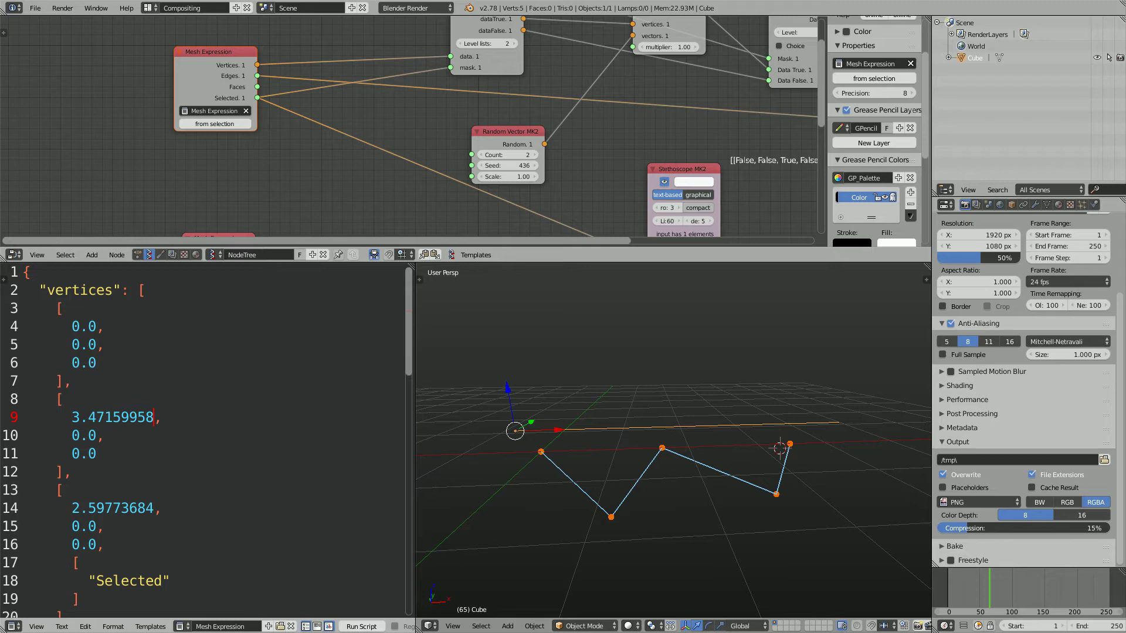
Change the second vertex's X coordinate to the quoted expression "3.47159958 + A" and nudge the Mesh Expression node to refresh its inputs
{"action": "type", "text": "\""}
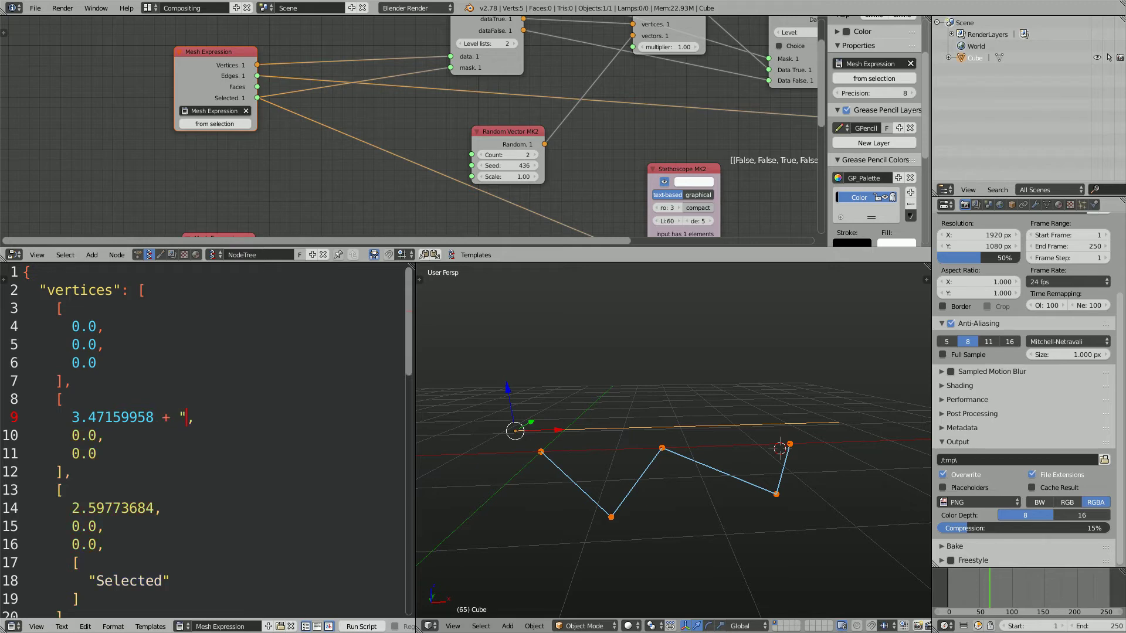
{"action": "type", "text": "A\""}
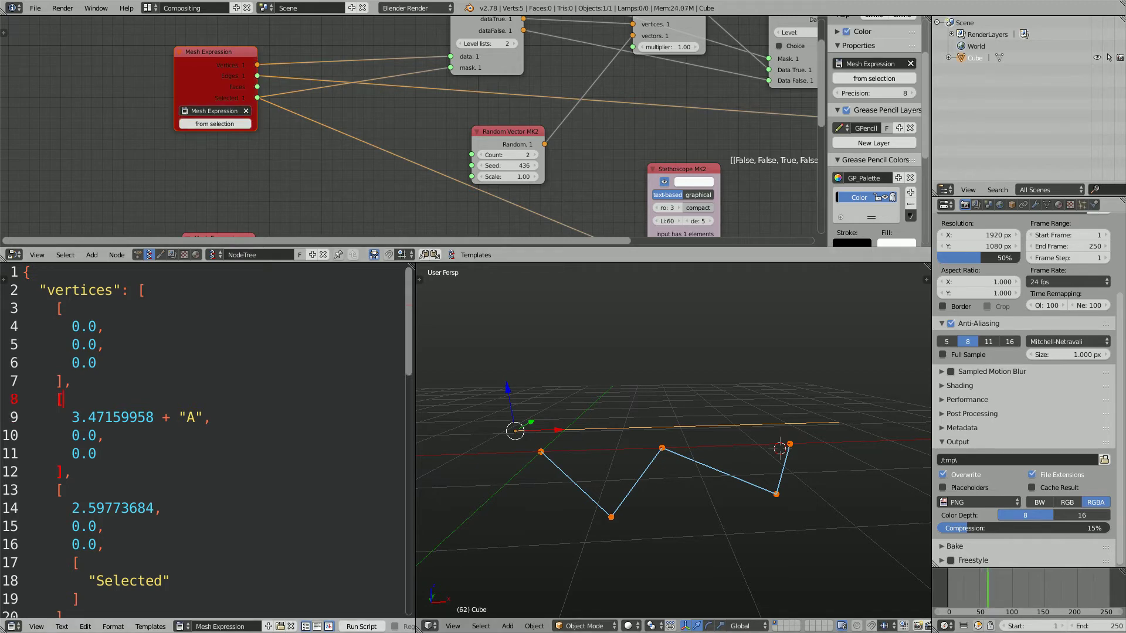
{"action": "key", "text": "BackSpace"}
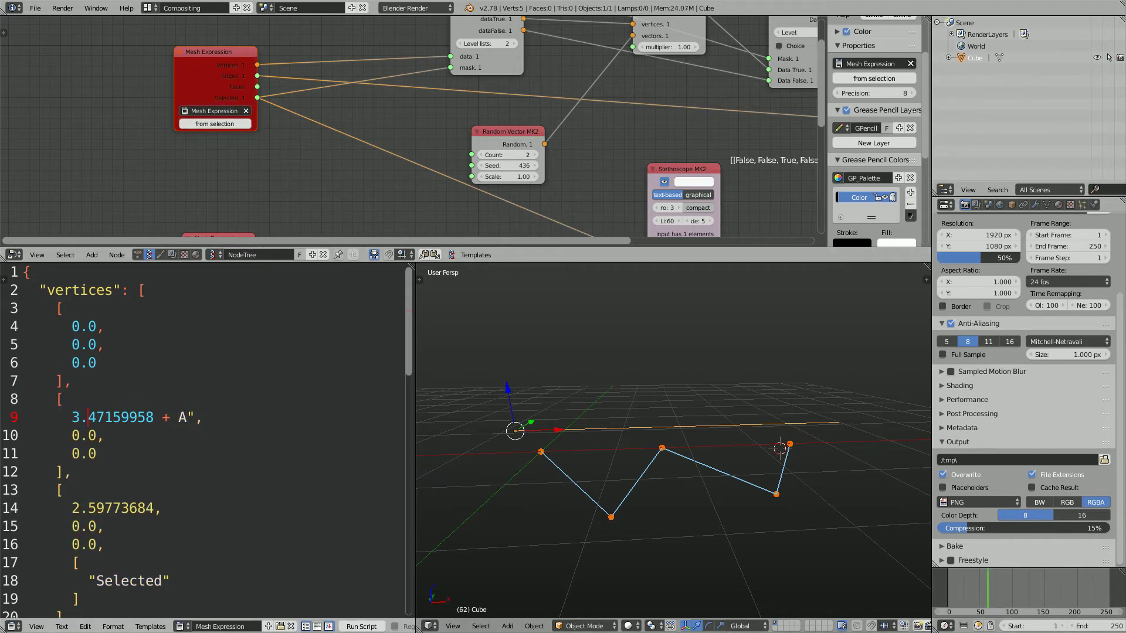
{"action": "type", "text": "\""}
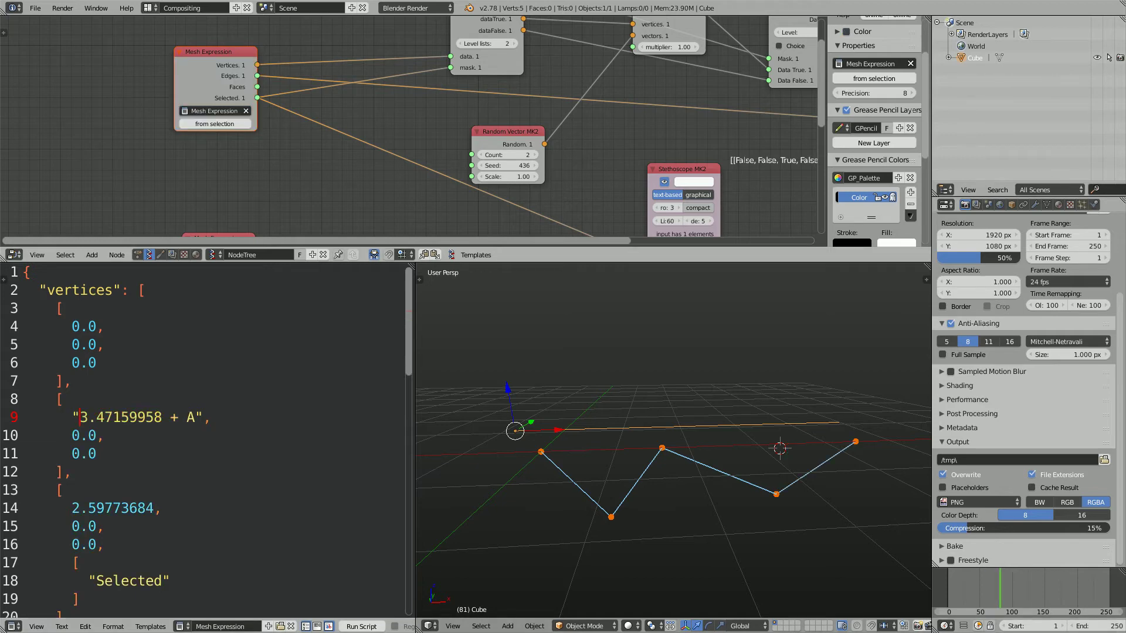
{"action": "left_click_drag", "start_coordinate": [211, 61], "coordinate": [201, 68]}
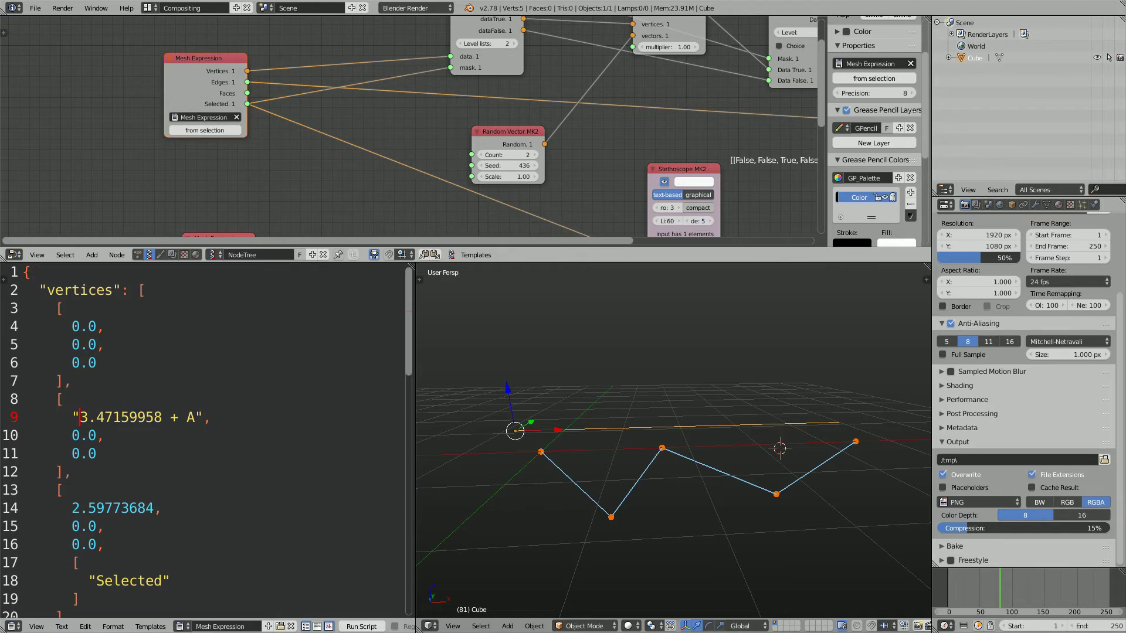
{"action": "left_click", "coordinate": [492, 62]}
{"action": "scroll", "coordinate": [276, 135], "scroll_direction": "up", "scroll_amount": 3}
{"action": "middle_click_drag", "start_coordinate": [275, 135], "coordinate": [293, 154]}
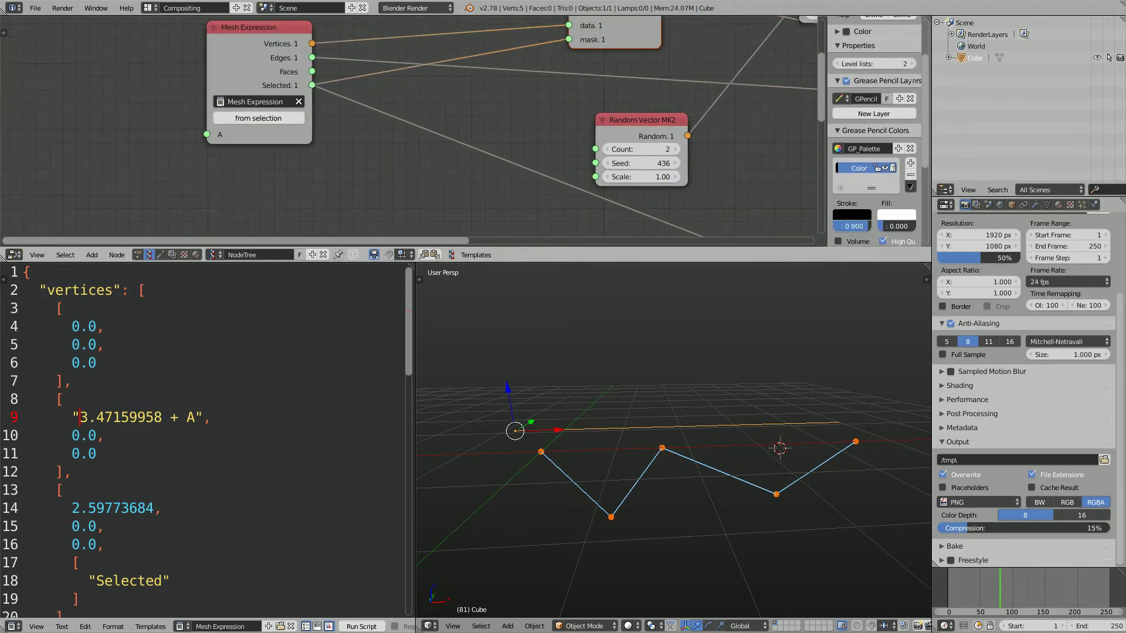
{"action": "scroll", "coordinate": [410, 126], "scroll_direction": "up", "scroll_amount": 2}
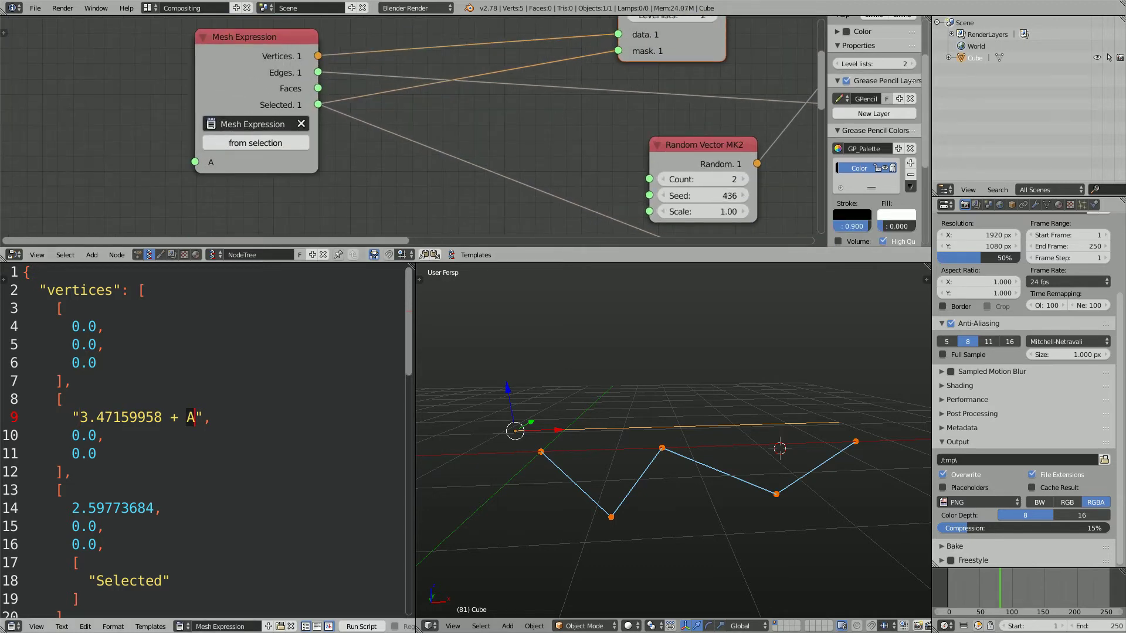
Rename the variable A in the second vertex's X expression to MyValue
{"action": "type", "text": "MYVa;"}
{"action": "key", "text": "BackSpace"}
{"action": "type", "text": "lu"}
{"action": "key", "text": "BackSpace"}
{"action": "key", "text": "BackSpace"}
{"action": "type", "text": "lue"}
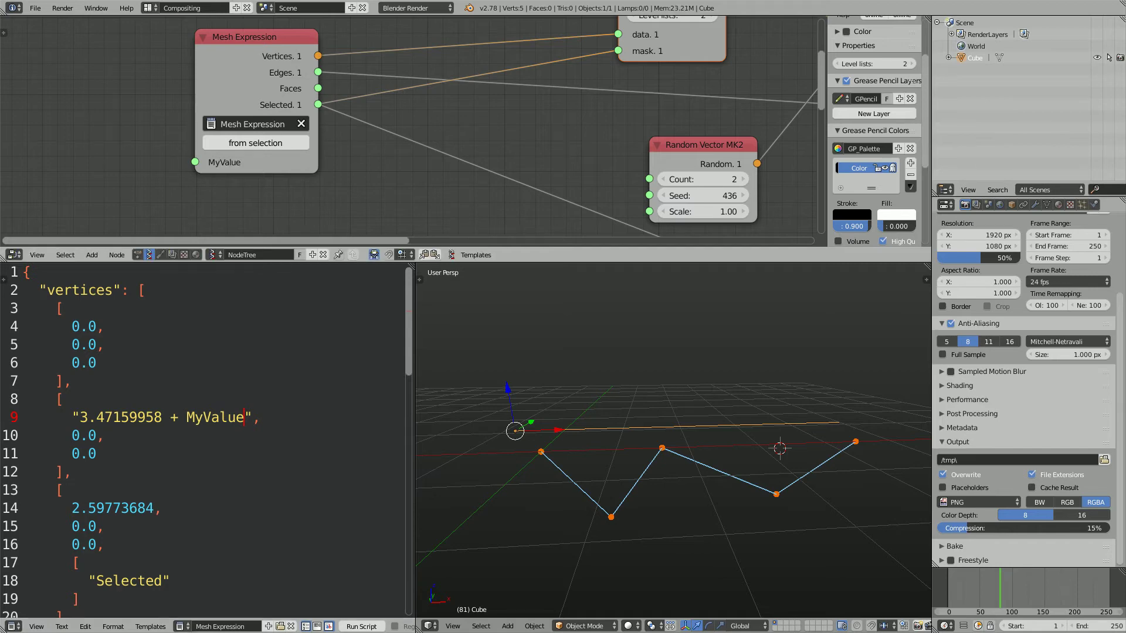
{"action": "middle_click_drag", "start_coordinate": [131, 146], "coordinate": [176, 134]}
{"action": "key", "text": "shift+a"}
{"action": "left_click", "coordinate": [176, 134]}
{"action": "type", "text": "ste"}
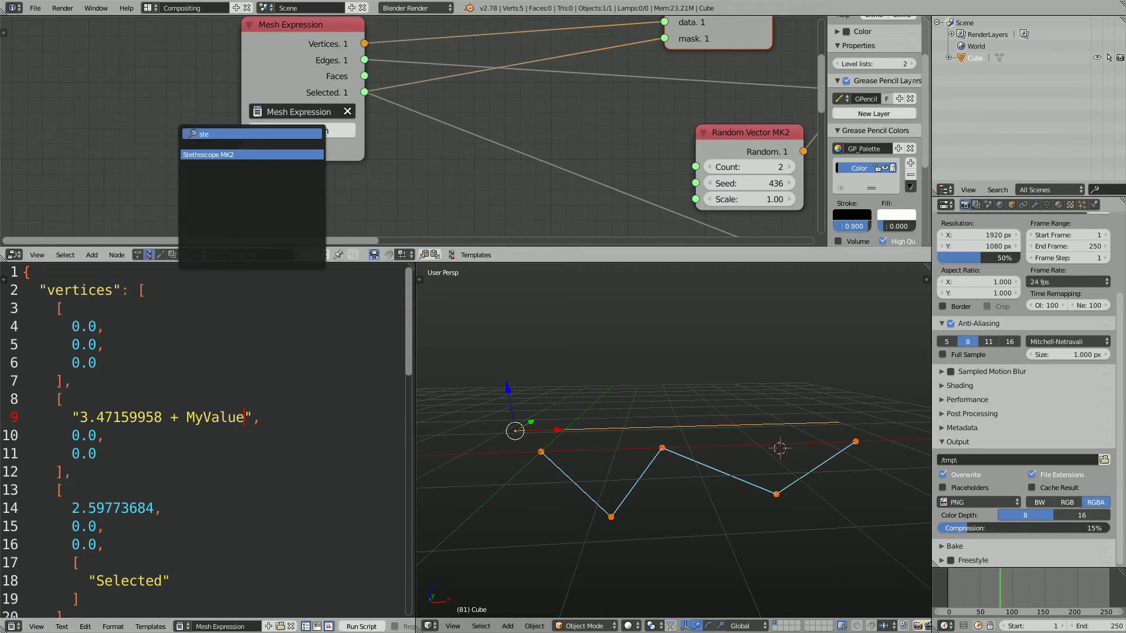
{"action": "key", "text": "Escape"}
Add an A Number node of float type and connect its output to the Mesh Expression node's MyValue input
{"action": "key", "text": "shift+a"}
{"action": "left_click", "coordinate": [130, 121]}
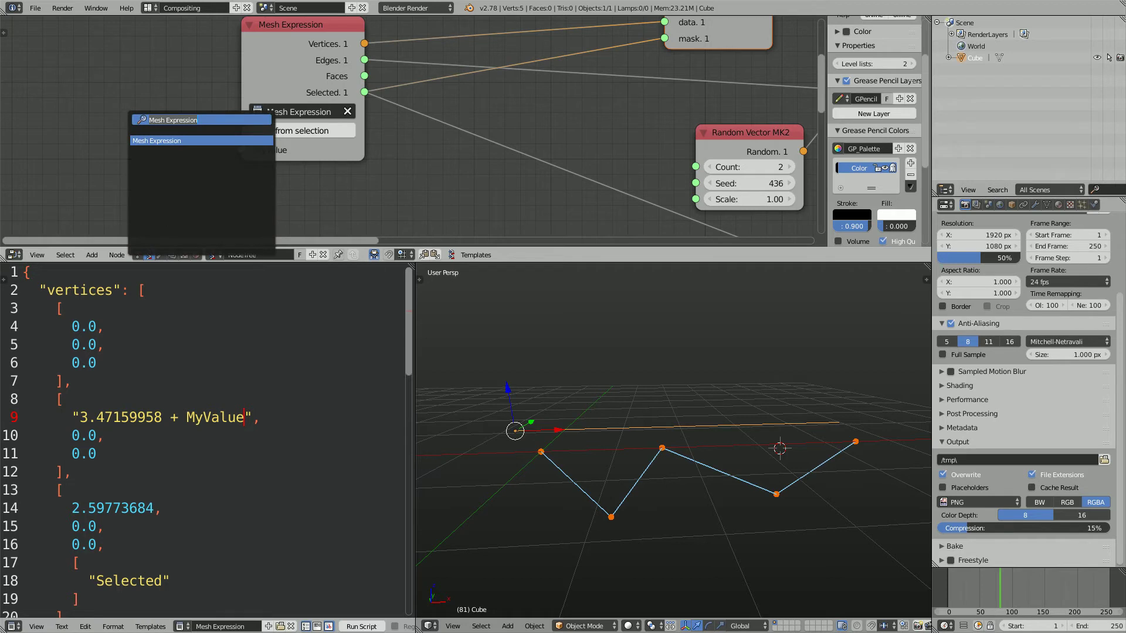
{"action": "type", "text": "float"}
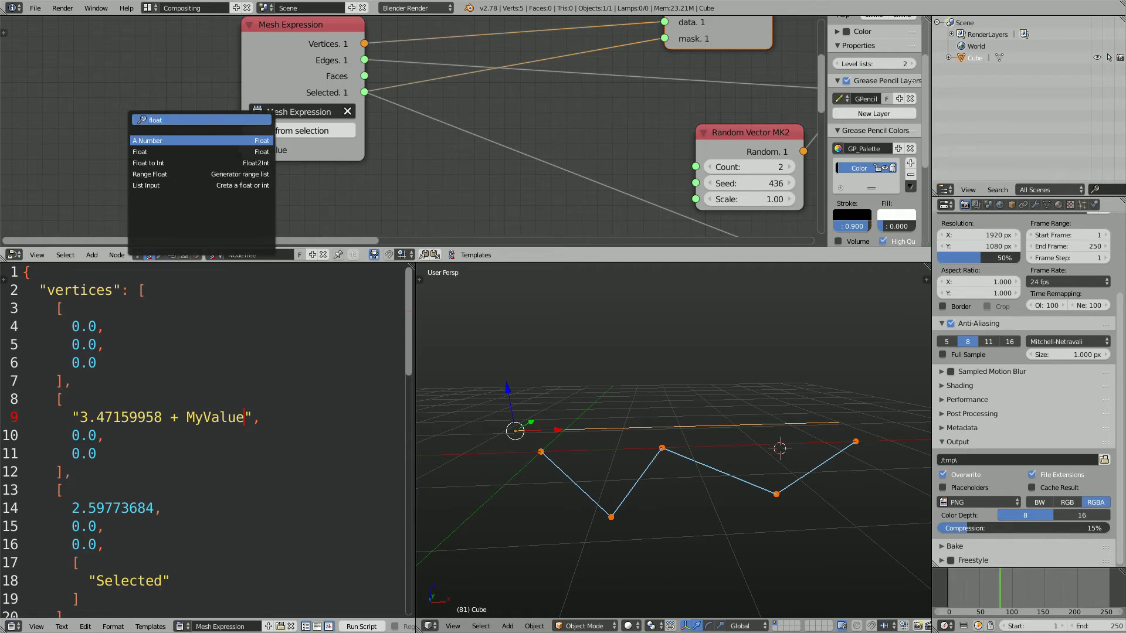
{"action": "key", "text": "Return"}
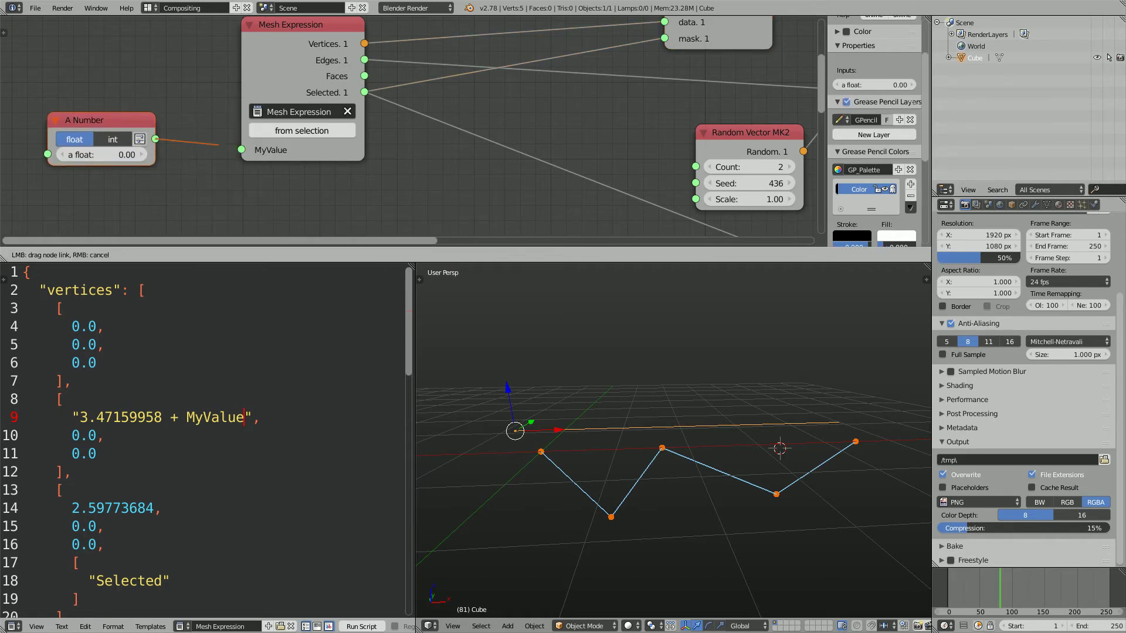
{"action": "left_click_drag", "start_coordinate": [218, 144], "coordinate": [241, 149]}
Shift the line's end vertex by raising the A Number float value through 0.75 and 1.20 to 1.62
{"action": "left_click_drag", "start_coordinate": [102, 155], "coordinate": [108, 155]}
{"action": "middle_click_drag", "start_coordinate": [616, 387], "coordinate": [642, 359]}
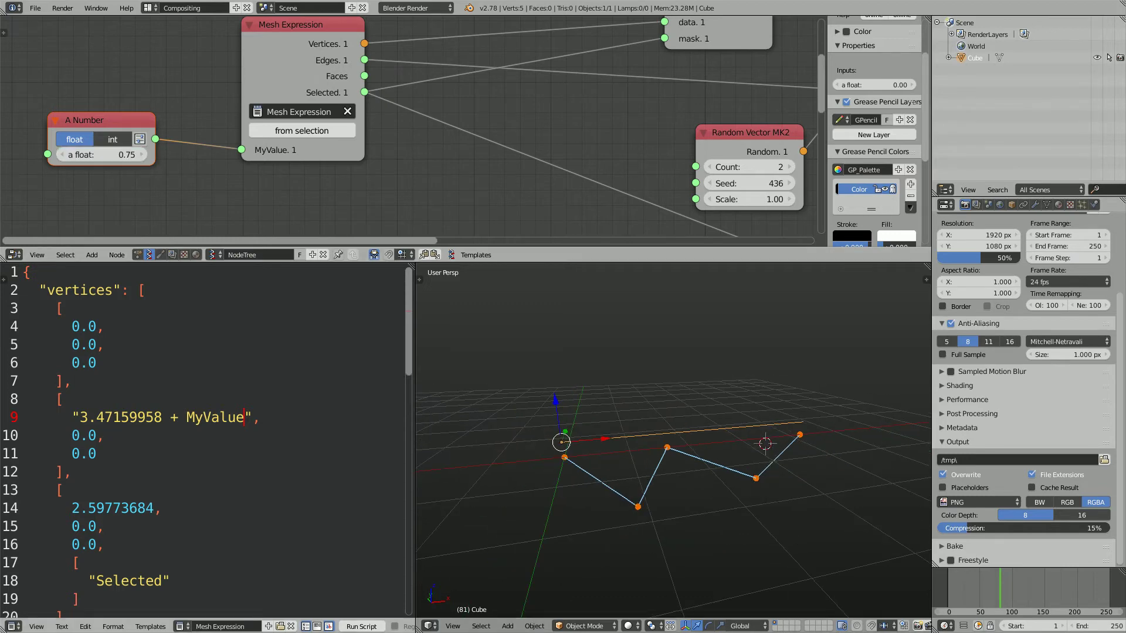
{"action": "left_click_drag", "start_coordinate": [91, 472], "coordinate": [22, 417]}
{"action": "left_click", "coordinate": [97, 455]}
{"action": "left_click_drag", "start_coordinate": [102, 154], "coordinate": [125, 154]}
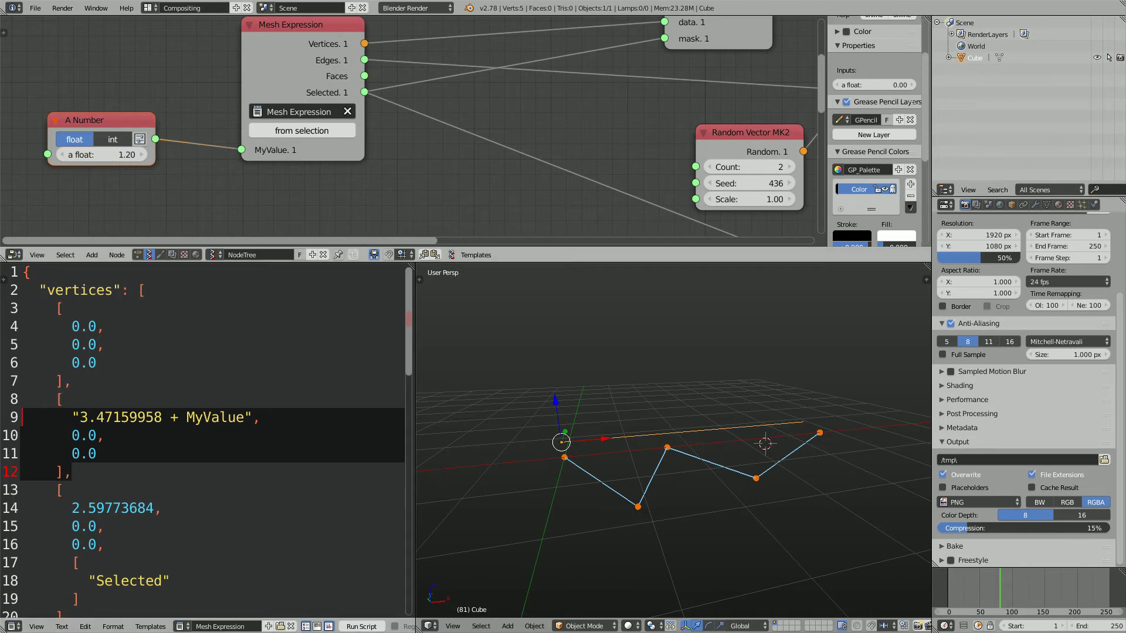
{"action": "mouse_move", "coordinate": [103, 154]}
{"action": "left_mouse_down"}
{"action": "mouse_move", "coordinate": [85, 154]}
{"action": "mouse_move", "coordinate": [121, 154]}
{"action": "left_mouse_up"}
{"action": "middle_click_drag", "start_coordinate": [615, 469], "coordinate": [627, 467]}
Rewrite the second vertex's coordinates as the quoted expressions "3.47159958 + X", "0.0 + Y" and "0.0 + Z"
{"action": "left_click", "coordinate": [211, 418]}
{"action": "double_click", "coordinate": [211, 417]}
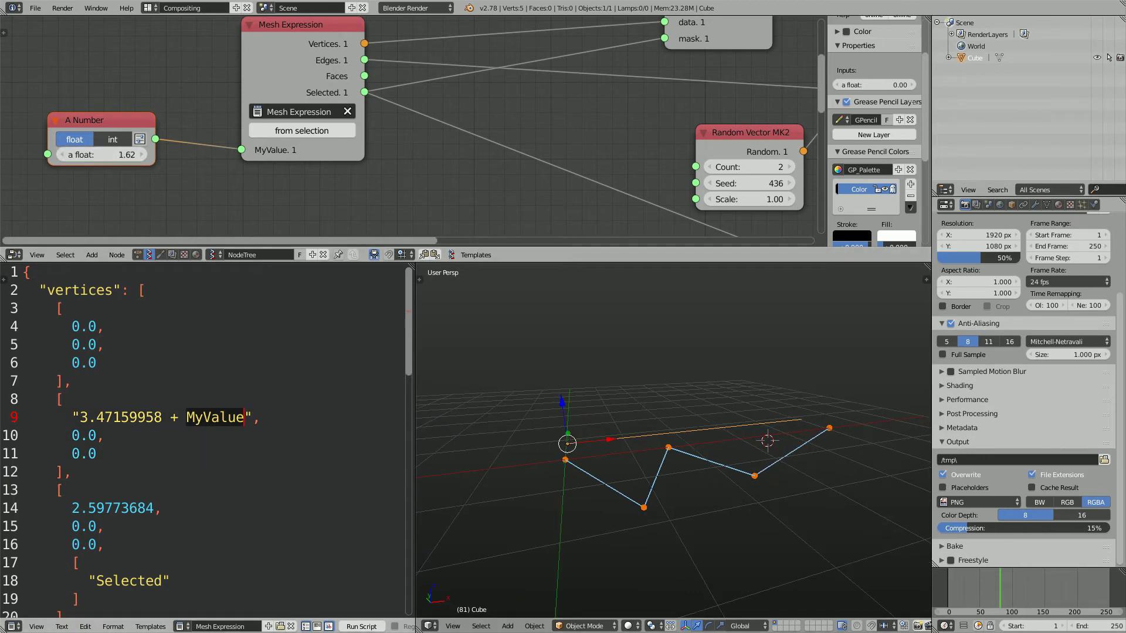
{"action": "type", "text": "X"}
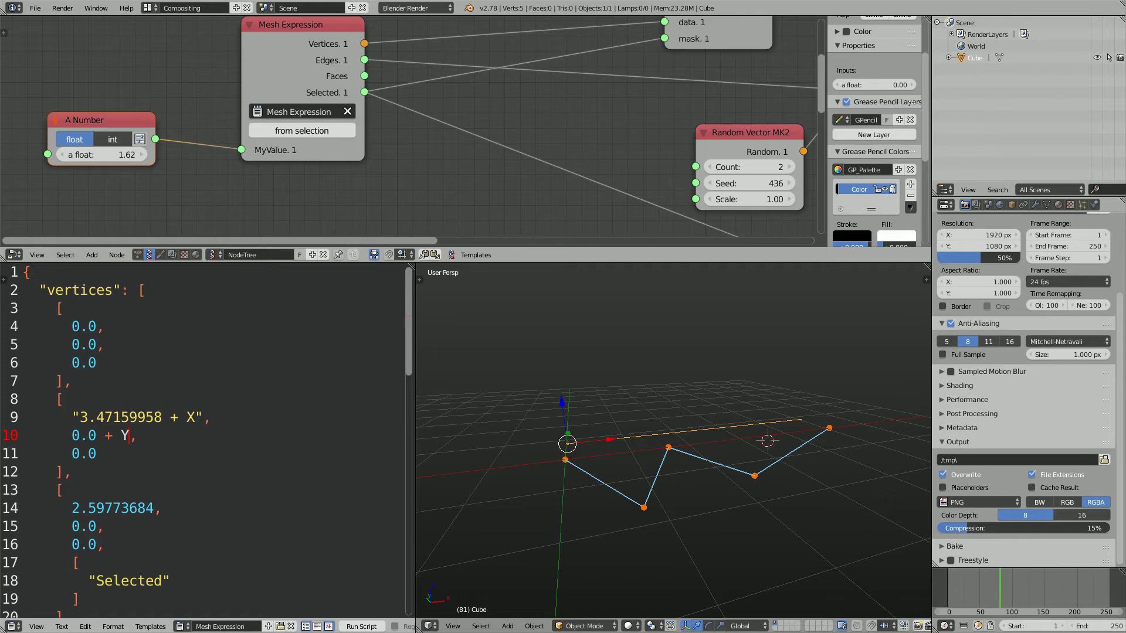
{"action": "type", "text": "\""}
{"action": "key", "text": "Left"}
{"action": "key", "text": "Left"}
{"action": "type", "text": "\"\""}
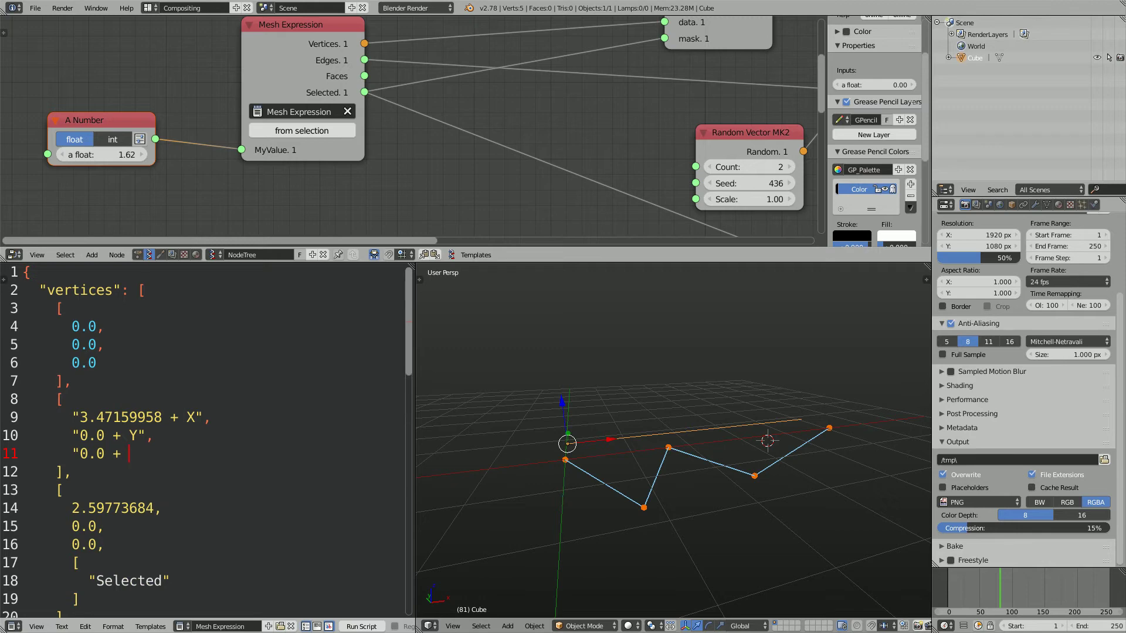
{"action": "type", "text": "\""}
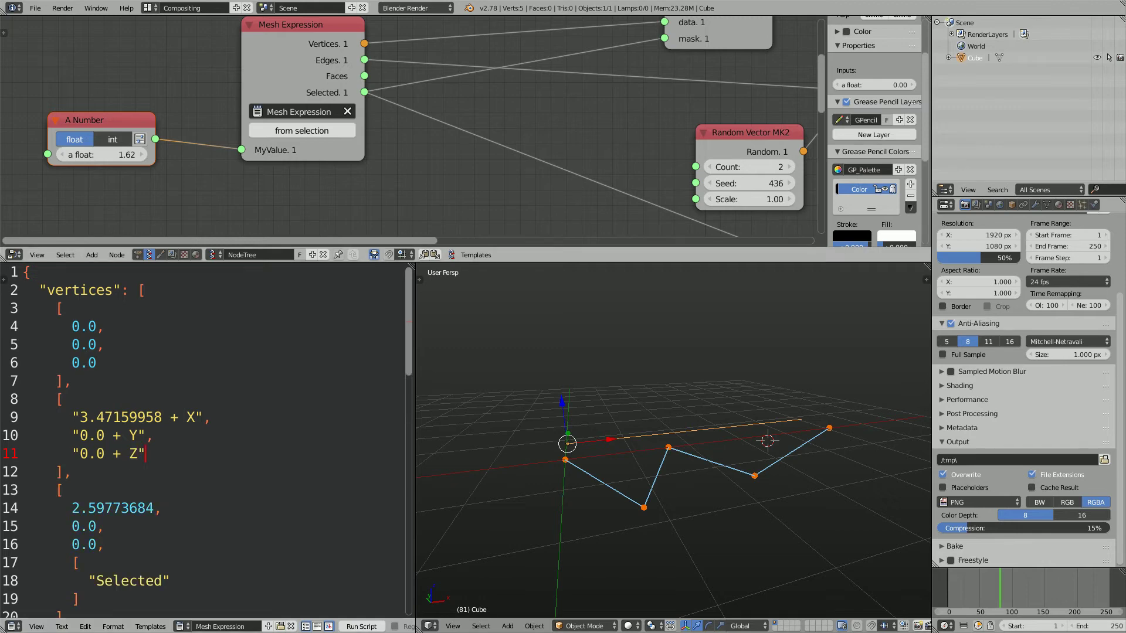
Duplicate the A Number node twice and connect the copies to the Mesh Expression node's Y and Z inputs
{"action": "left_click_drag", "start_coordinate": [88, 121], "coordinate": [84, 94]}
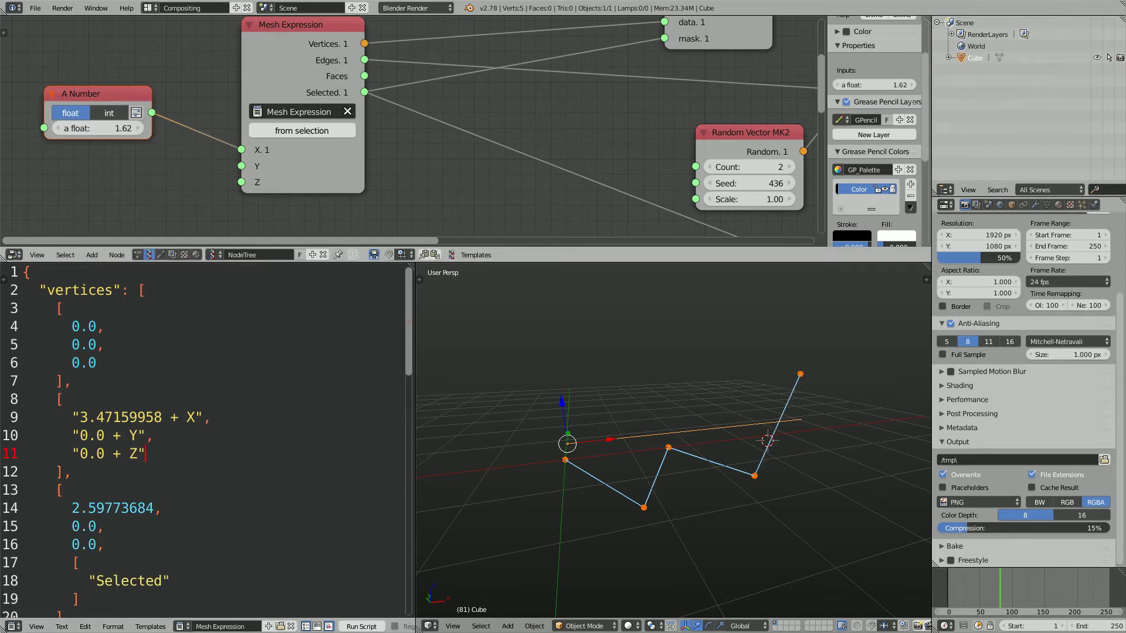
{"action": "key", "text": "shift+d"}
{"action": "left_click", "coordinate": [89, 162]}
{"action": "middle_click_drag", "start_coordinate": [89, 161], "coordinate": [94, 123]}
{"action": "key", "text": "shift+d"}
{"action": "left_click", "coordinate": [88, 184]}
{"action": "left_click_drag", "start_coordinate": [162, 141], "coordinate": [246, 127]}
{"action": "left_click_drag", "start_coordinate": [156, 203], "coordinate": [247, 143]}
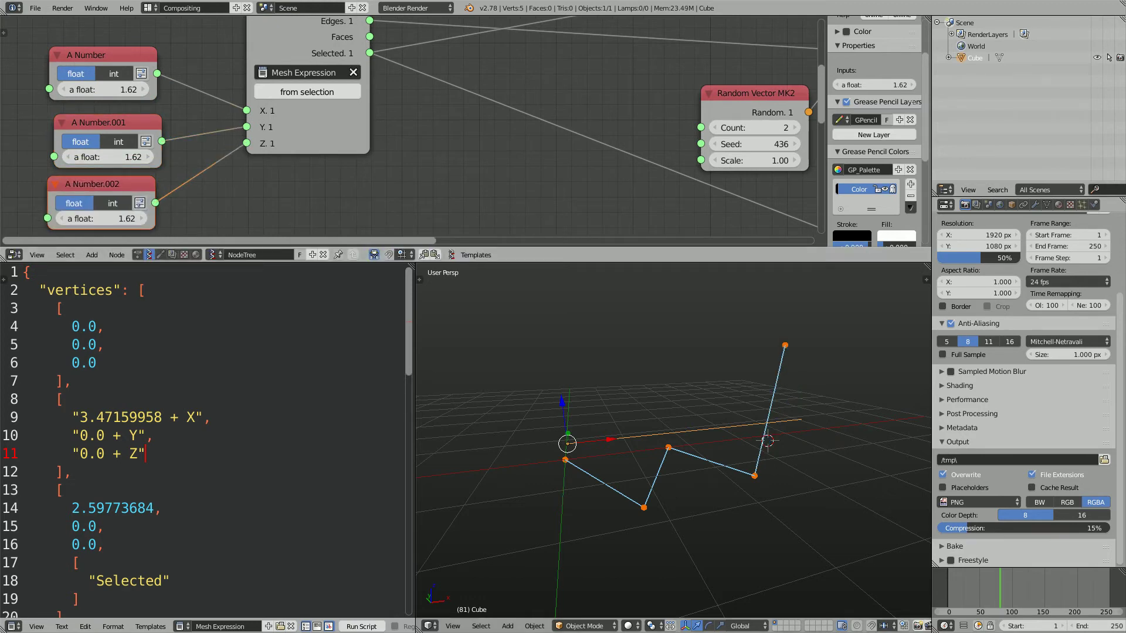
Set the three A Number values to 1.14 for X, 2.28 for Y and 1.05 for Z
{"action": "mouse_move", "coordinate": [111, 89]}
{"action": "left_mouse_down"}
{"action": "mouse_move", "coordinate": [136, 90]}
{"action": "mouse_move", "coordinate": [98, 90]}
{"action": "left_mouse_up"}
{"action": "left_click_drag", "start_coordinate": [105, 157], "coordinate": [129, 157]}
{"action": "left_click_drag", "start_coordinate": [100, 218], "coordinate": [82, 218]}
Reset the three A Number values feeding X, Y and Z to 0
{"action": "left_click", "coordinate": [103, 90]}
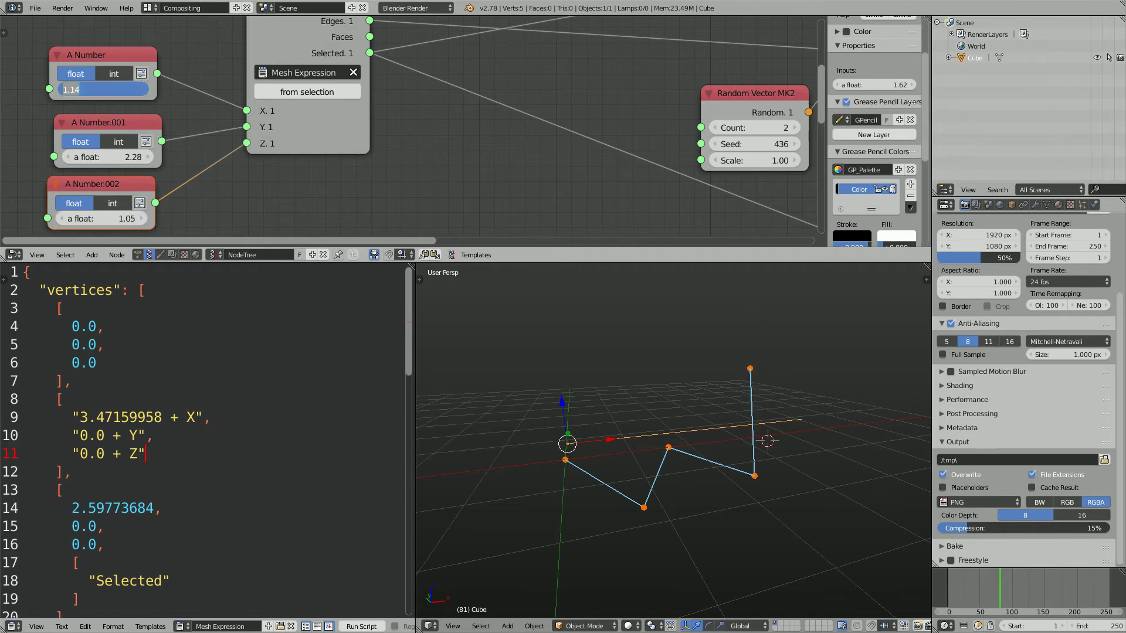
{"action": "key", "text": "Return"}
{"action": "left_click_drag", "start_coordinate": [80, 417], "coordinate": [161, 417]}
{"action": "left_click", "coordinate": [103, 90]}
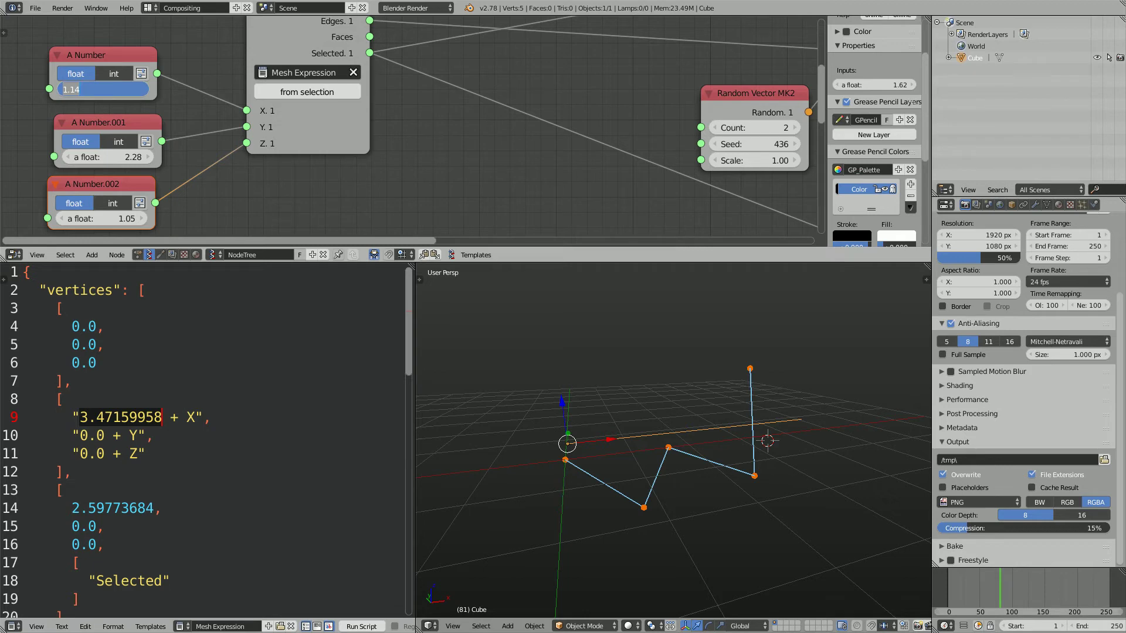
{"action": "key", "text": "Return"}
{"action": "left_click", "coordinate": [108, 157]}
{"action": "type", "text": "0"}
{"action": "key", "text": "Return"}
{"action": "left_click", "coordinate": [101, 219]}
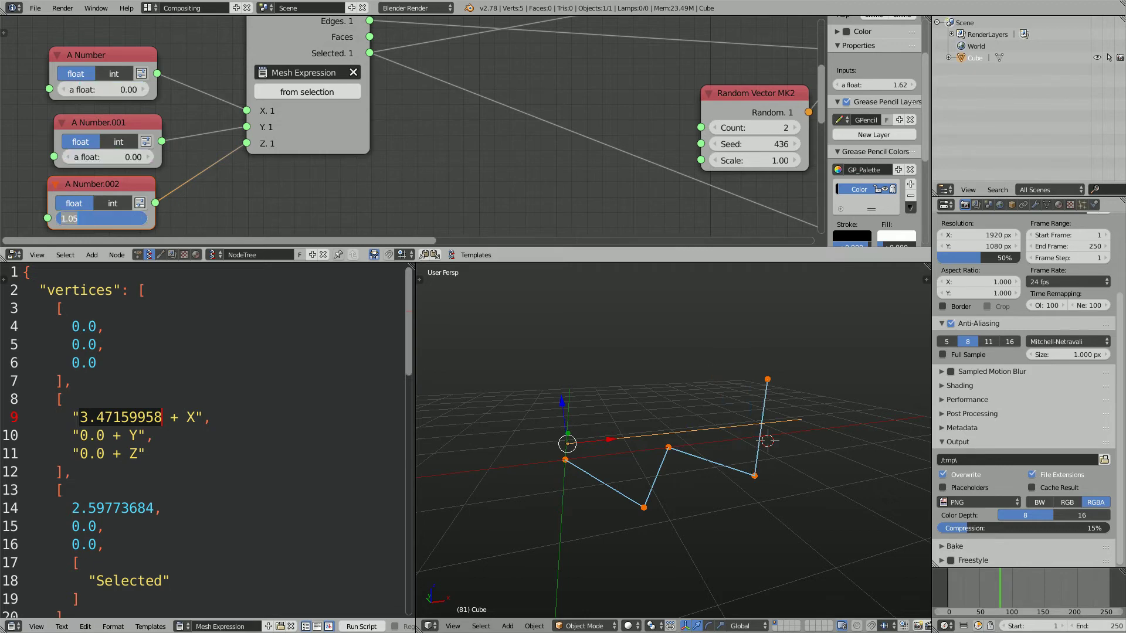
{"action": "type", "text": "0"}
{"action": "key", "text": "Return"}
{"action": "middle_click_drag", "start_coordinate": [557, 422], "coordinate": [546, 418]}
{"action": "middle_click_drag", "start_coordinate": [821, 364], "coordinate": [772, 343]}
{"action": "left_click", "coordinate": [773, 344]}
{"action": "middle_click_drag", "start_coordinate": [548, 381], "coordinate": [548, 394]}
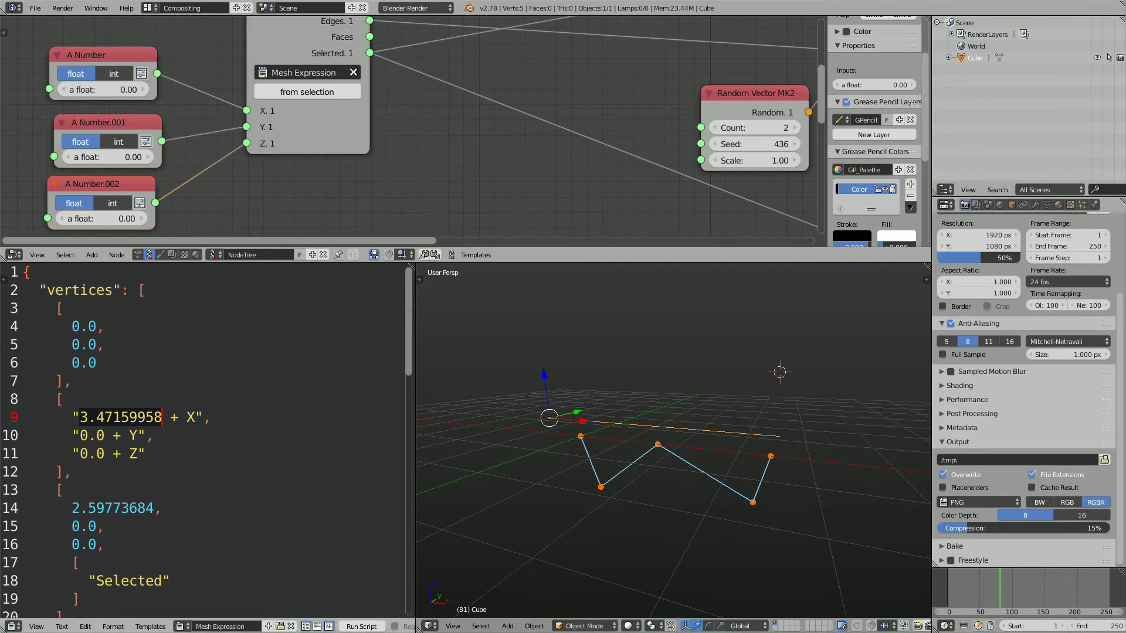
Set the A Number values to -0.24 for X, 0.72 for Y and 0.39 for Z
{"action": "left_click", "coordinate": [155, 436]}
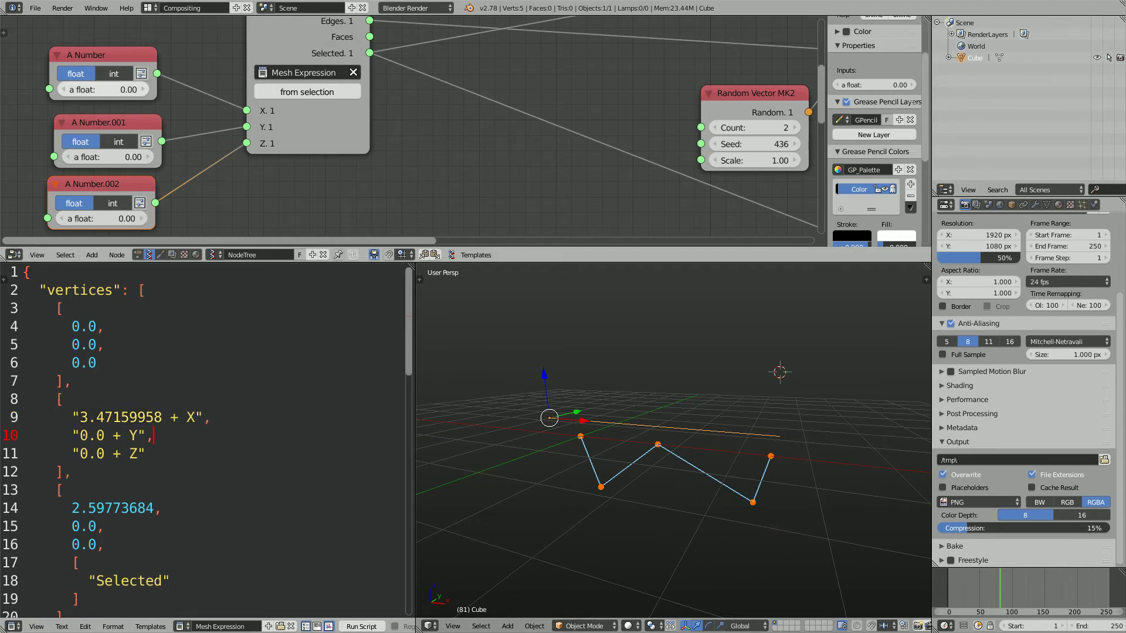
{"action": "mouse_move", "coordinate": [104, 90]}
{"action": "left_mouse_down"}
{"action": "mouse_move", "coordinate": [170, 90]}
{"action": "mouse_move", "coordinate": [91, 90]}
{"action": "left_mouse_up"}
{"action": "left_click_drag", "start_coordinate": [112, 157], "coordinate": [152, 157]}
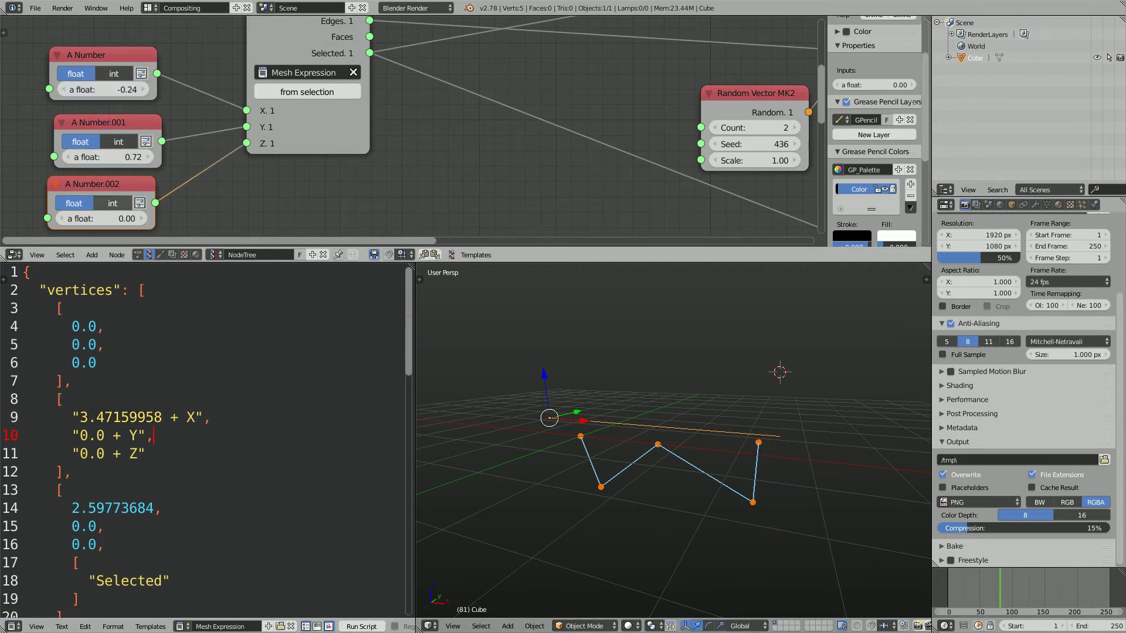
{"action": "left_click_drag", "start_coordinate": [110, 219], "coordinate": [124, 219]}
{"action": "middle_click_drag", "start_coordinate": [639, 445], "coordinate": [668, 449]}
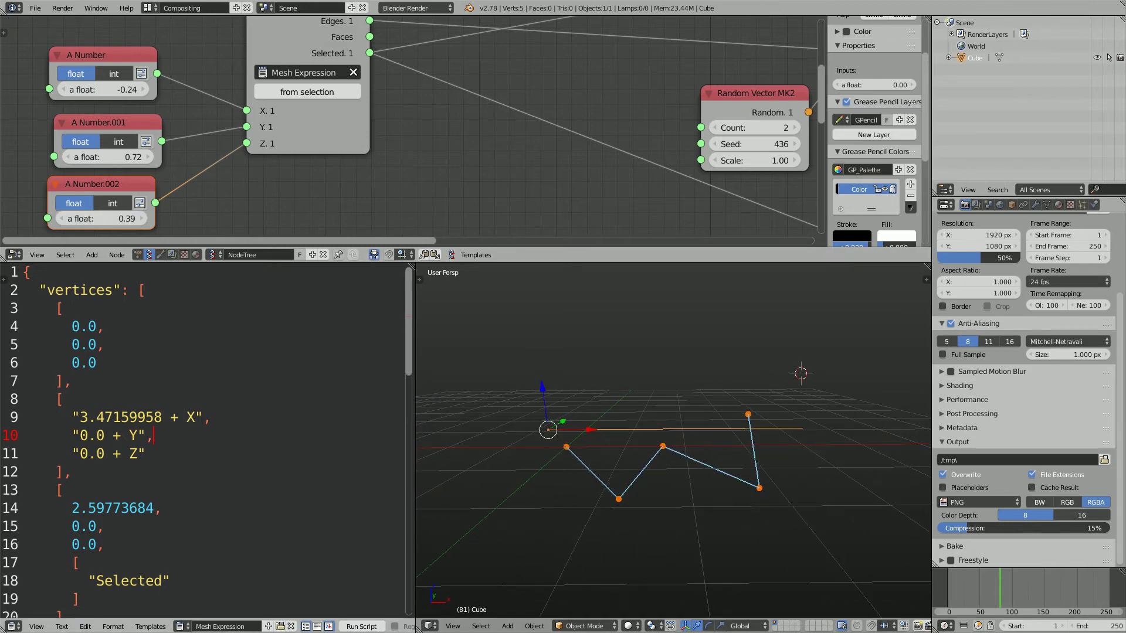
Rewrite the fourth vertex's first coordinate as the quoted expression "1.62699628 + X"
{"action": "scroll", "coordinate": [205, 440], "scroll_direction": "down", "scroll_amount": 3}
{"action": "left_click", "coordinate": [154, 490]}
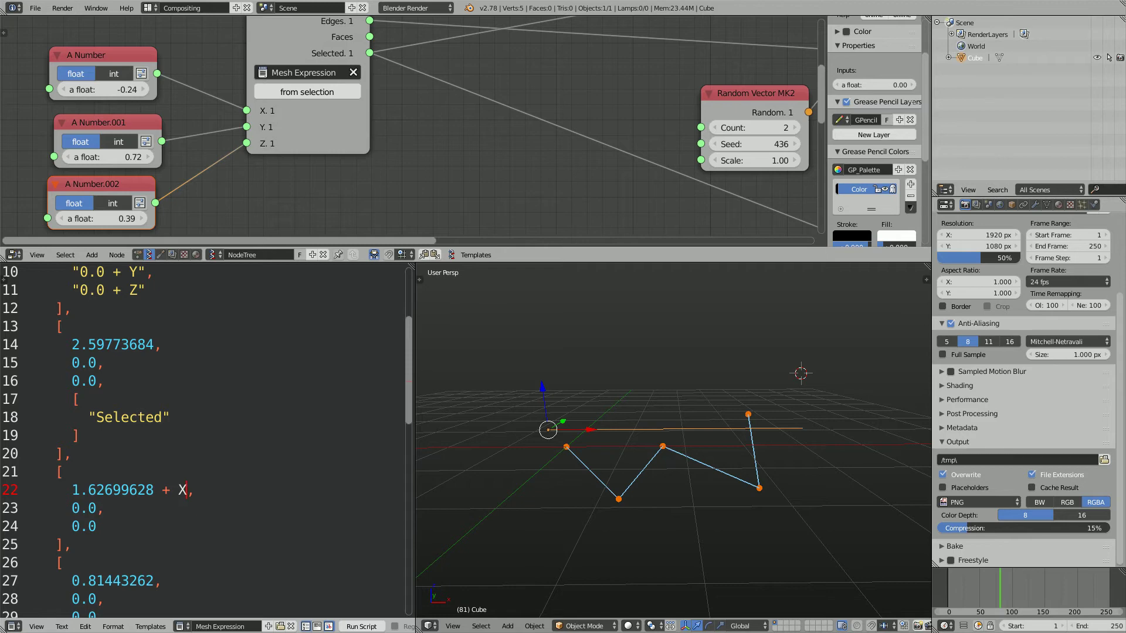
{"action": "type", "text": "+ X\""}
{"action": "type", "text": "\""}
Examine the remaining vertex, face and edge entries in the mesh description
{"action": "key", "text": "Down"}
{"action": "key", "text": "Down"}
{"action": "key", "text": "Down"}
{"action": "key", "text": "Down"}
{"action": "key", "text": "Down"}
{"action": "key", "text": "Down"}
{"action": "key", "text": "Down"}
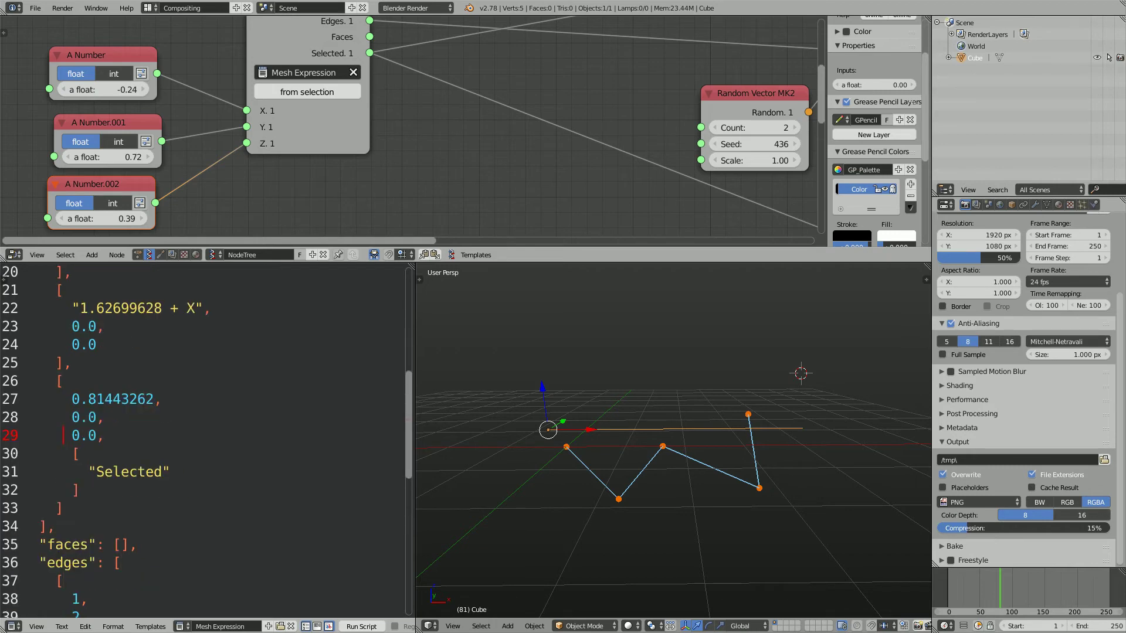
{"action": "key", "text": "Up"}
{"action": "key", "text": "Up"}
{"action": "key", "text": "Down"}
{"action": "key", "text": "Up"}
{"action": "key", "text": "Down"}
{"action": "key", "text": "Down"}
{"action": "key", "text": "Down"}
{"action": "key", "text": "Down"}
{"action": "key", "text": "Down"}
{"action": "key", "text": "Down"}
{"action": "key", "text": "Down"}
{"action": "key", "text": "Down"}
{"action": "key", "text": "Down"}
{"action": "key", "text": "Down"}
{"action": "key", "text": "Down"}
{"action": "key", "text": "Down"}
{"action": "key", "text": "Down"}
{"action": "key", "text": "Down"}
{"action": "key", "text": "Down"}
{"action": "key", "text": "Down"}
{"action": "key", "text": "Down"}
{"action": "key", "text": "Down"}
{"action": "key", "text": "Down"}
{"action": "key", "text": "Up"}
{"action": "key", "text": "Up"}
{"action": "key", "text": "Up"}
{"action": "key", "text": "Up"}
{"action": "scroll", "coordinate": [205, 440], "scroll_direction": "up", "scroll_amount": 4}
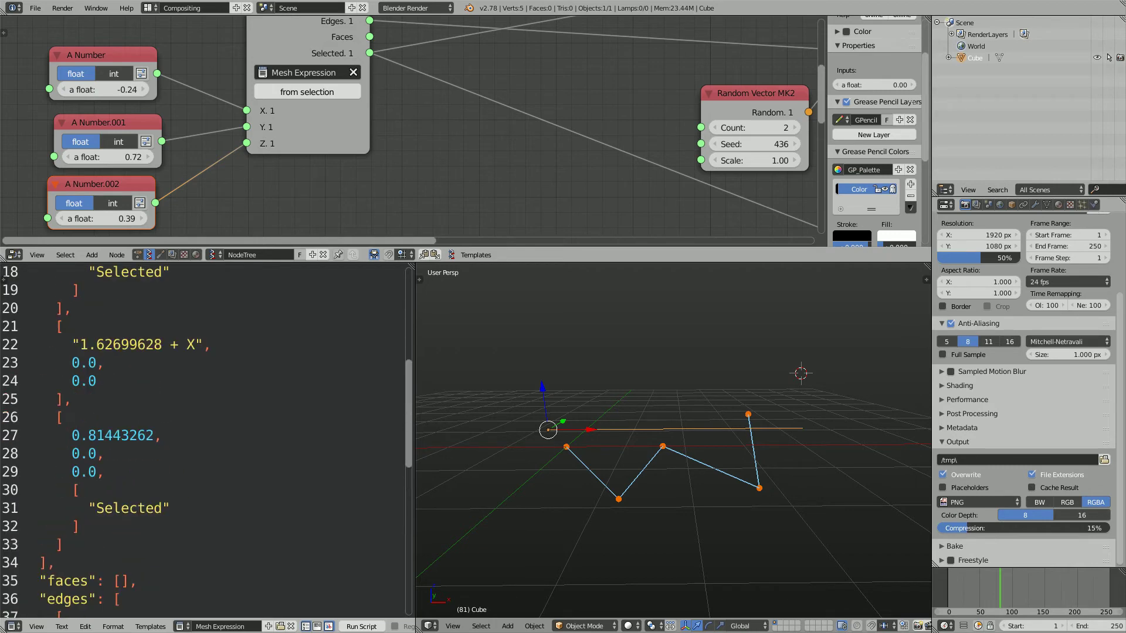
{"action": "scroll", "coordinate": [205, 440], "scroll_direction": "down", "scroll_amount": 1}
{"action": "key", "text": "Up"}
{"action": "key", "text": "Up"}
{"action": "key", "text": "Up"}
{"action": "key", "text": "Up"}
{"action": "key", "text": "Up"}
{"action": "key", "text": "Up"}
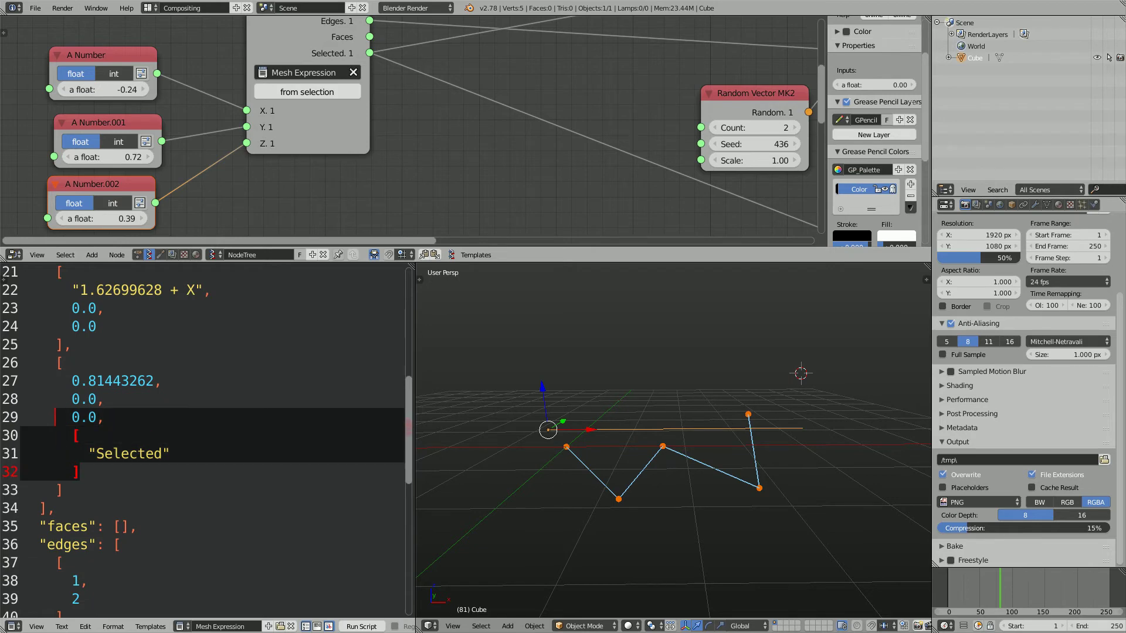
Highlight the last vertex's whole entry, from its opening bracket to its closing bracket
{"action": "key", "text": "Down"}
{"action": "key", "text": "Down"}
{"action": "key", "text": "Down"}
{"action": "key", "text": "Down"}
{"action": "key", "text": "Down"}
{"action": "key", "text": "Down"}
{"action": "key", "text": "Down"}
{"action": "key", "text": "shift+Up"}
{"action": "key", "text": "shift+Up"}
{"action": "key", "text": "shift+Up"}
{"action": "key", "text": "shift+Up"}
{"action": "key", "text": "shift+Up"}
{"action": "key", "text": "shift+Up"}
{"action": "key", "text": "shift+Up"}
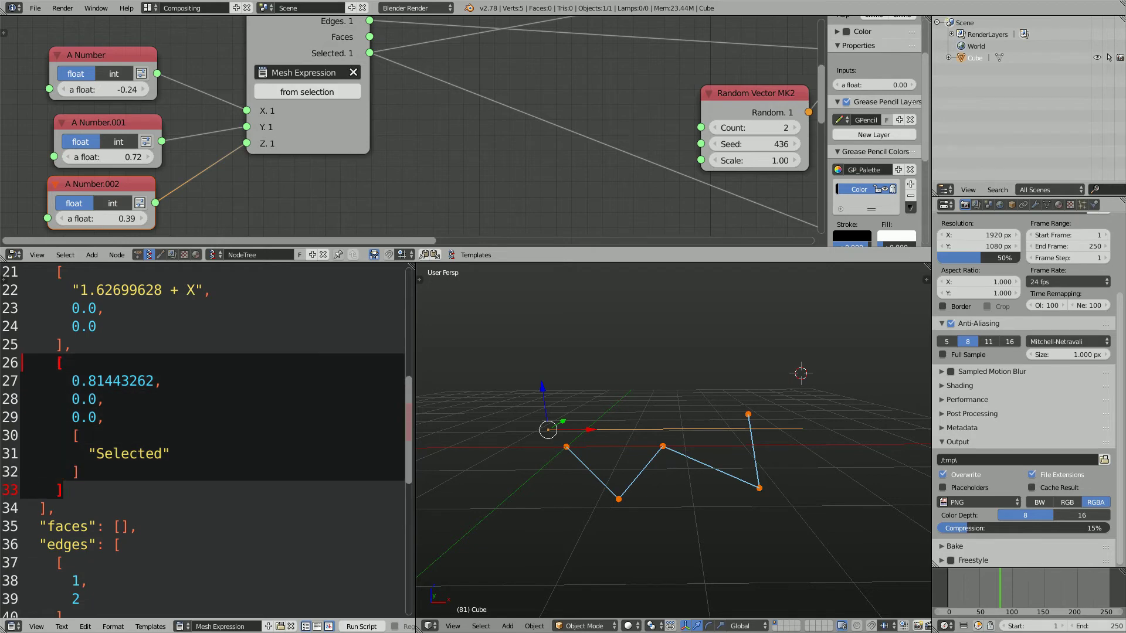
{"action": "key", "text": "shift+Home"}
Rewrite the first vertex's first coordinate as the quoted expression "0.0 + X" and apply the edited text to the node
{"action": "scroll", "coordinate": [206, 439], "scroll_direction": "up", "scroll_amount": 2}
{"action": "scroll", "coordinate": [206, 440], "scroll_direction": "up", "scroll_amount": 5}
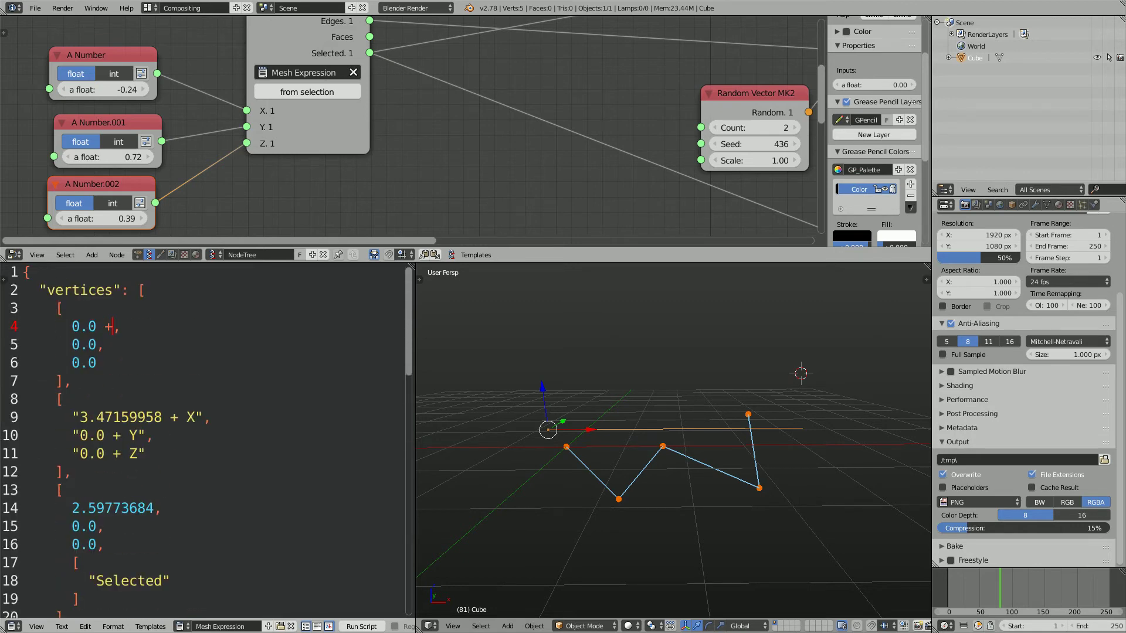
{"action": "type", "text": "\""}
{"action": "key", "text": "Left"}
{"action": "key", "text": "Left"}
{"action": "type", "text": "\""}
{"action": "key", "text": "ctrl+Return"}
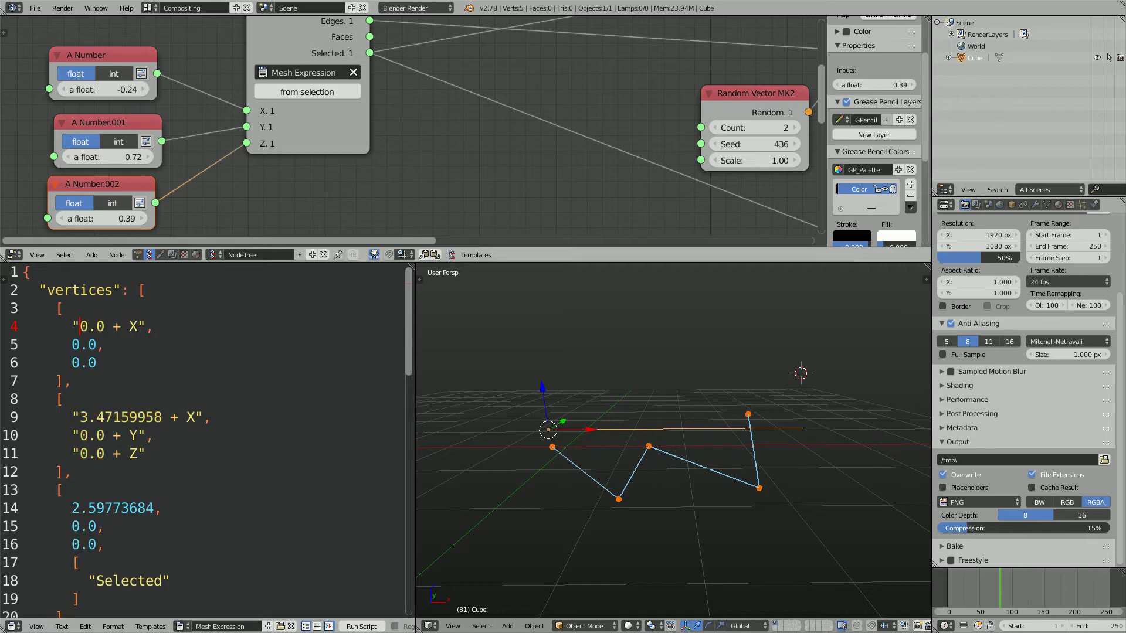
Set the A Number values to 0.39 for X, 0.99 for Y and 1.23 for Z
{"action": "middle_click_drag", "start_coordinate": [105, 118], "coordinate": [117, 125]}
{"action": "mouse_move", "coordinate": [117, 98]}
{"action": "left_mouse_down"}
{"action": "mouse_move", "coordinate": [170, 98]}
{"action": "mouse_move", "coordinate": [128, 98]}
{"action": "left_mouse_up"}
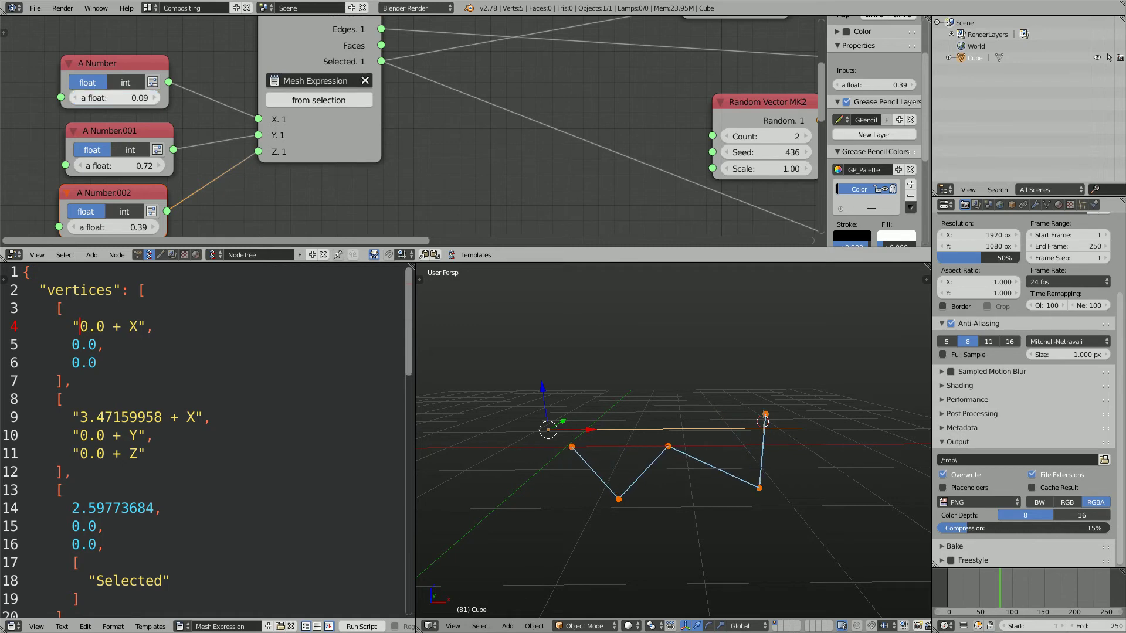
{"action": "left_click_drag", "start_coordinate": [120, 166], "coordinate": [134, 166]}
{"action": "left_click_drag", "start_coordinate": [114, 227], "coordinate": [183, 228]}
{"action": "mouse_move", "coordinate": [120, 166]}
{"action": "left_mouse_down"}
{"action": "mouse_move", "coordinate": [173, 166]}
{"action": "mouse_move", "coordinate": [136, 166]}
{"action": "left_mouse_up"}
{"action": "mouse_move", "coordinate": [114, 227]}
{"action": "left_mouse_down"}
{"action": "mouse_move", "coordinate": [229, 227]}
{"action": "mouse_move", "coordinate": [95, 227]}
{"action": "left_mouse_up"}
{"action": "left_click_drag", "start_coordinate": [120, 166], "coordinate": [115, 166]}
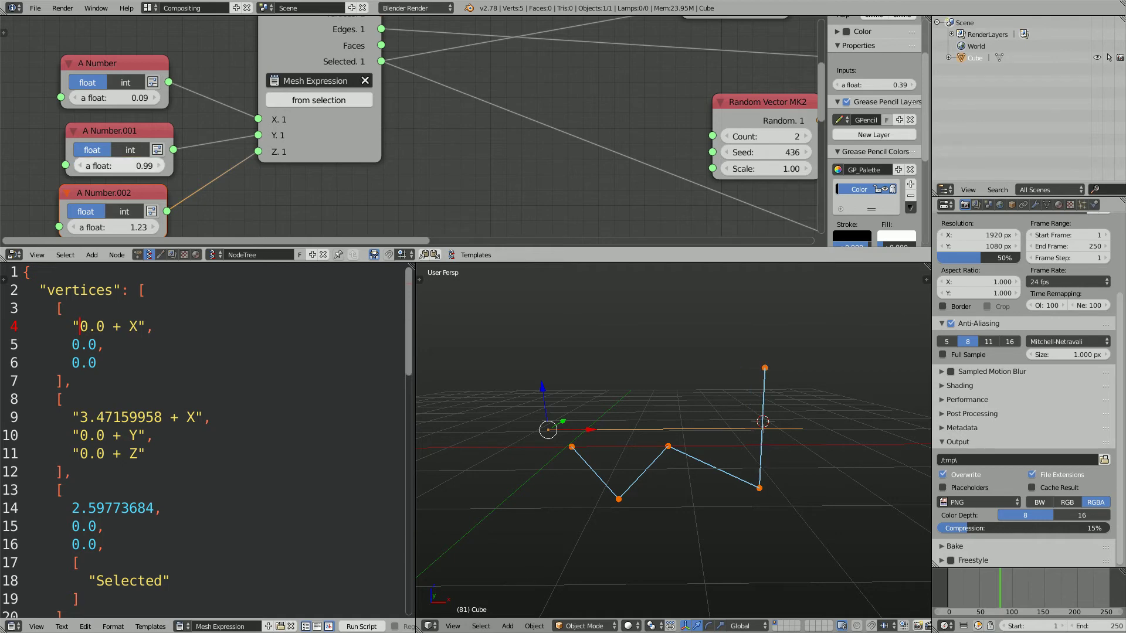
{"action": "mouse_move", "coordinate": [115, 98]}
{"action": "left_mouse_down"}
{"action": "mouse_move", "coordinate": [23, 98]}
{"action": "mouse_move", "coordinate": [175, 98]}
{"action": "mouse_move", "coordinate": [132, 98]}
{"action": "left_mouse_up"}
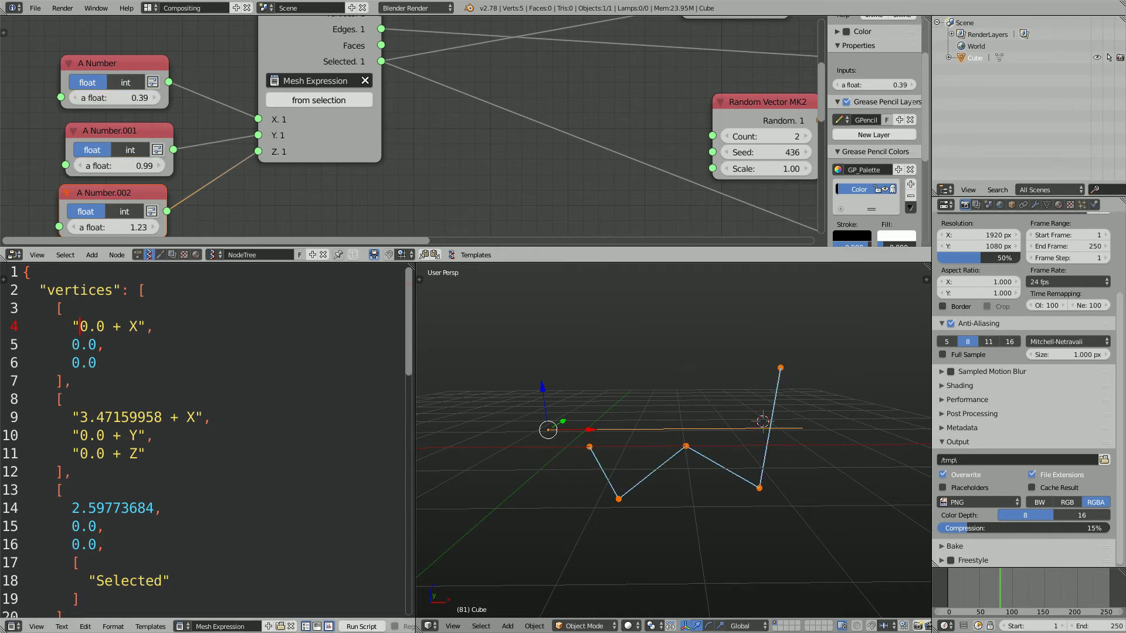
Set the Random Vector MK2 node's seed to 543 to displace the Selected vertices differently
{"action": "middle_click_drag", "start_coordinate": [563, 516], "coordinate": [554, 507]}
{"action": "scroll", "coordinate": [528, 141], "scroll_direction": "down", "scroll_amount": 3}
{"action": "middle_click_drag", "start_coordinate": [633, 152], "coordinate": [497, 153]}
{"action": "scroll", "coordinate": [527, 153], "scroll_direction": "up", "scroll_amount": 4}
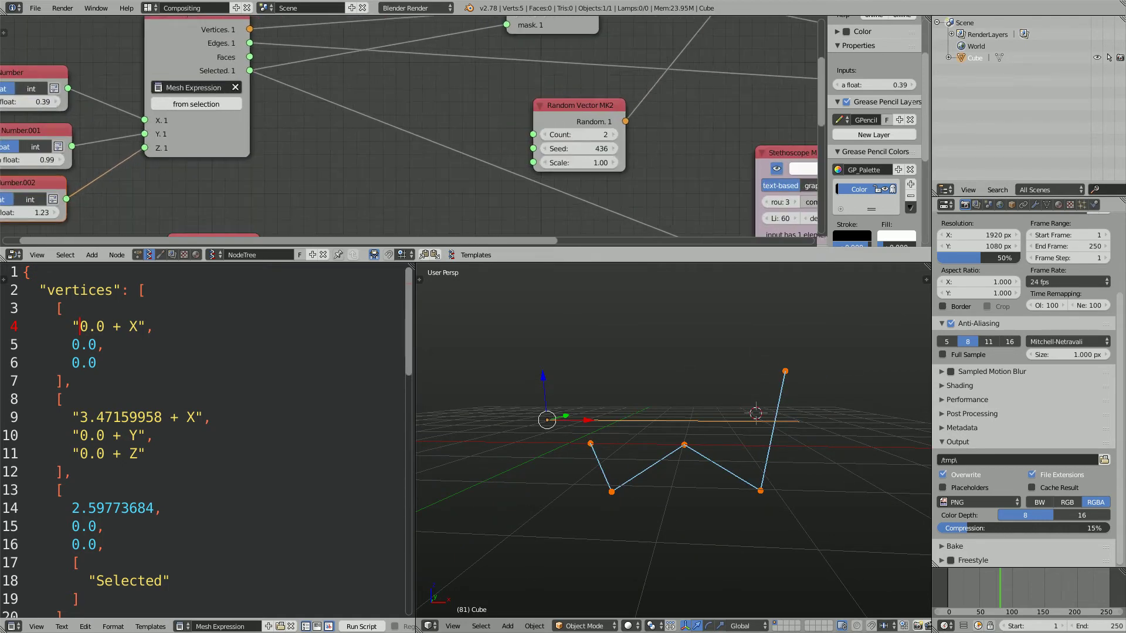
{"action": "middle_click_drag", "start_coordinate": [625, 171], "coordinate": [510, 157]}
{"action": "left_click_drag", "start_coordinate": [510, 140], "coordinate": [570, 139]}
{"action": "left_click_drag", "start_coordinate": [509, 93], "coordinate": [557, 92]}
{"action": "scroll", "coordinate": [557, 99], "scroll_direction": "down", "scroll_amount": 8}
{"action": "middle_click_drag", "start_coordinate": [551, 117], "coordinate": [611, 152]}
{"action": "scroll", "coordinate": [600, 127], "scroll_direction": "down", "scroll_amount": 3}
{"action": "scroll", "coordinate": [600, 128], "scroll_direction": "up", "scroll_amount": 4}
{"action": "scroll", "coordinate": [367, 105], "scroll_direction": "up", "scroll_amount": 4}
{"action": "scroll", "coordinate": [364, 111], "scroll_direction": "down", "scroll_amount": 2}
{"action": "middle_click_drag", "start_coordinate": [364, 111], "coordinate": [417, 123]}
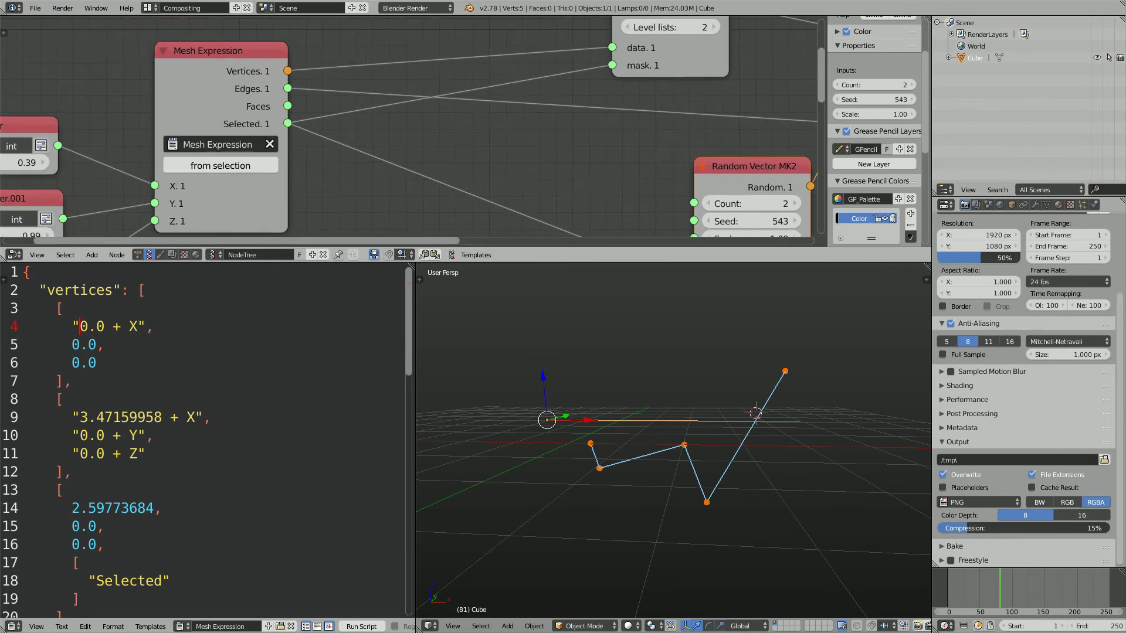
Move the Mesh Expression node farther from the A Number nodes and enlarge the node editor
{"action": "left_click_drag", "start_coordinate": [217, 82], "coordinate": [303, 71]}
{"action": "scroll", "coordinate": [303, 71], "scroll_direction": "down", "scroll_amount": 2}
{"action": "middle_click_drag", "start_coordinate": [303, 71], "coordinate": [337, 80]}
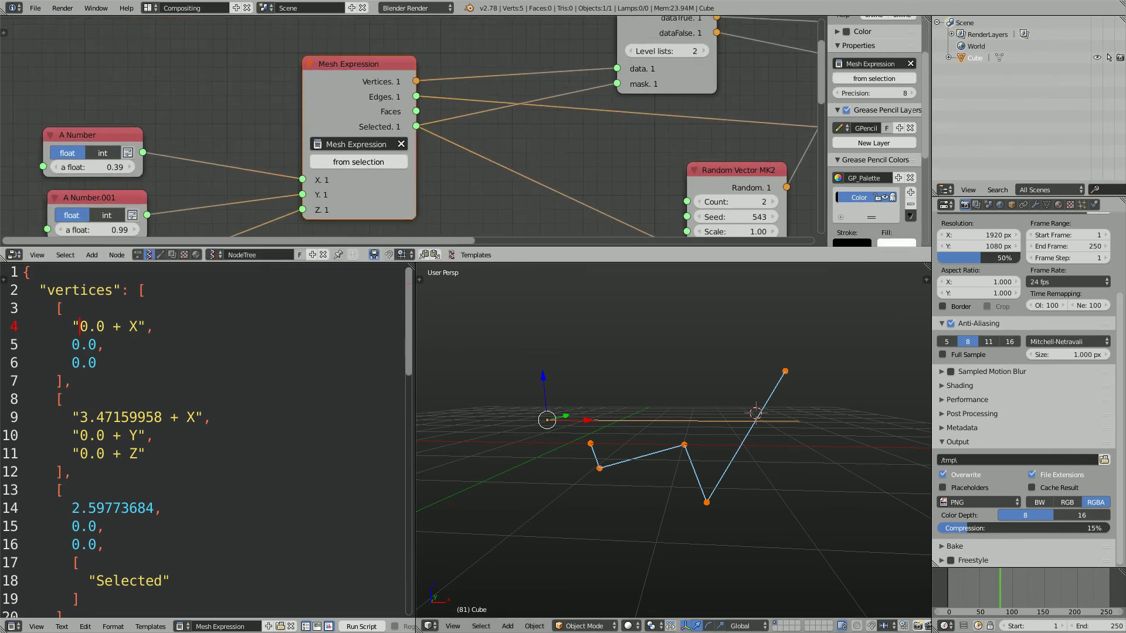
{"action": "left_click_drag", "start_coordinate": [527, 262], "coordinate": [533, 326]}
{"action": "middle_click_drag", "start_coordinate": [586, 404], "coordinate": [556, 419]}
{"action": "left_click_drag", "start_coordinate": [370, 228], "coordinate": [361, 210]}
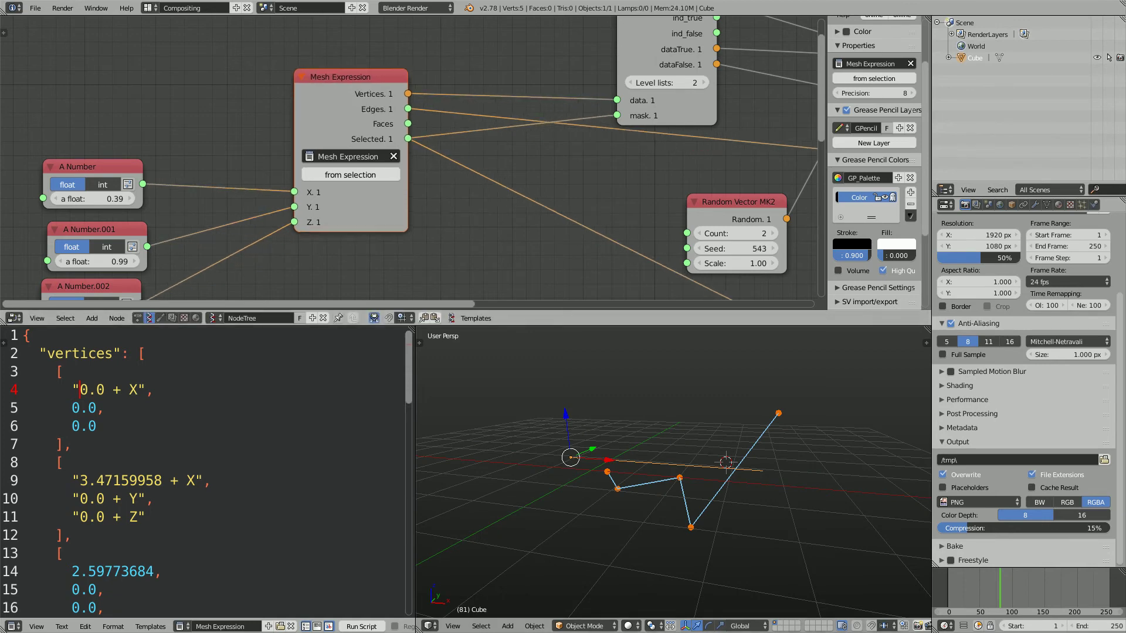
{"action": "middle_click_drag", "start_coordinate": [616, 446], "coordinate": [619, 446]}
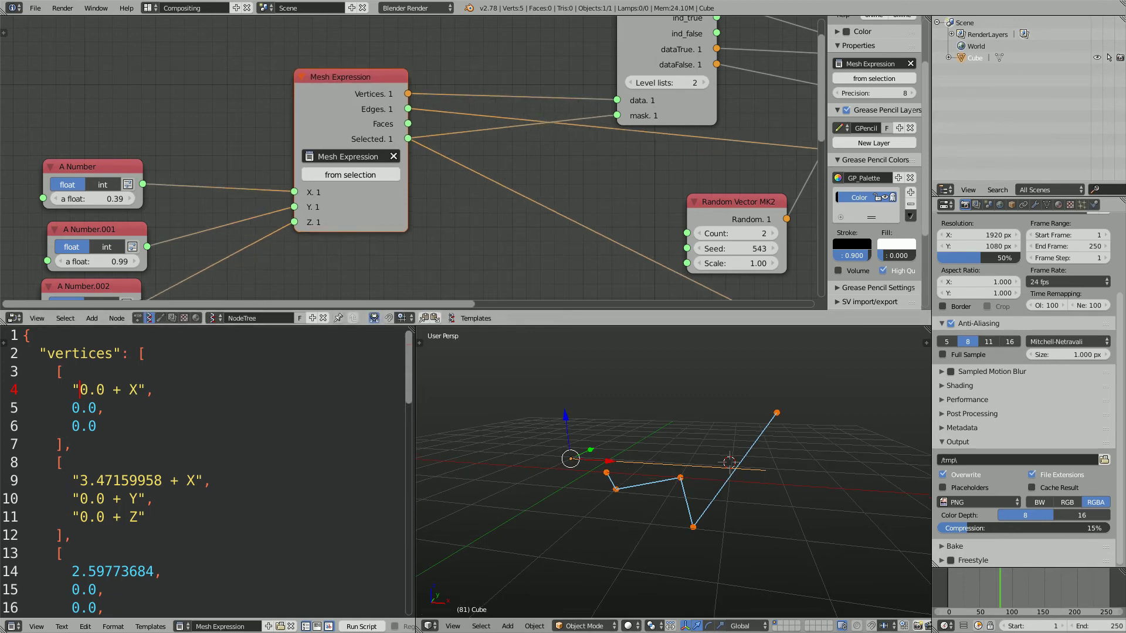
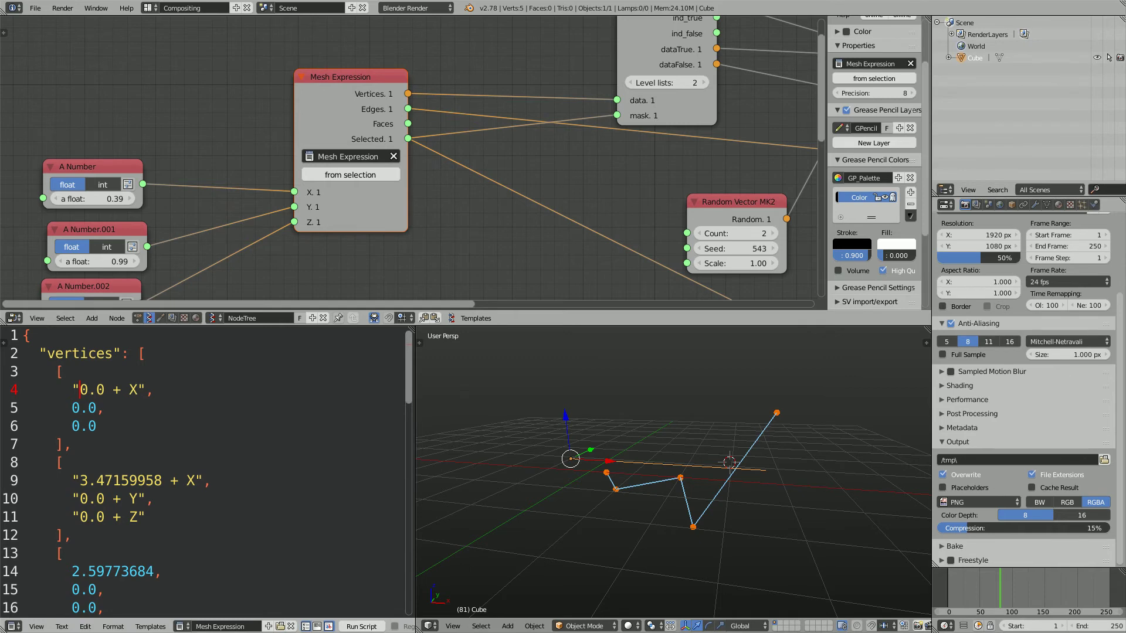
Examine the edited vertex expressions and Selected tags in the mesh description, highlighting the first vertex's "0.0 + X" entry
{"action": "scroll", "coordinate": [205, 469], "scroll_direction": "down", "scroll_amount": 15}
{"action": "scroll", "coordinate": [205, 470], "scroll_direction": "up", "scroll_amount": 6}
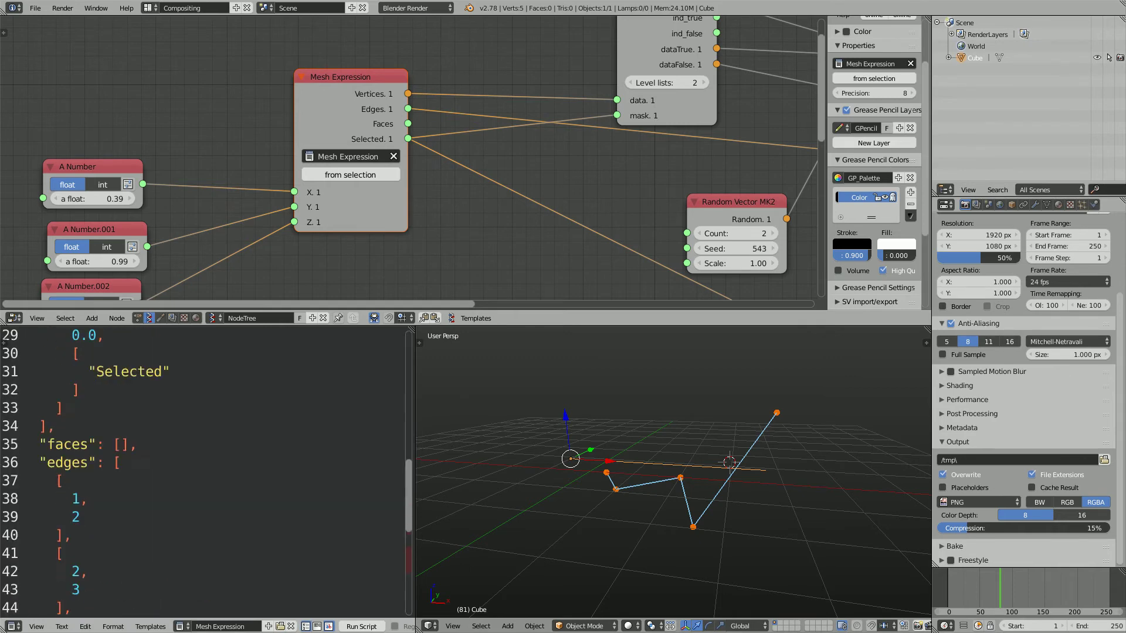
{"action": "scroll", "coordinate": [206, 469], "scroll_direction": "up", "scroll_amount": 10}
{"action": "left_click", "coordinate": [64, 463]}
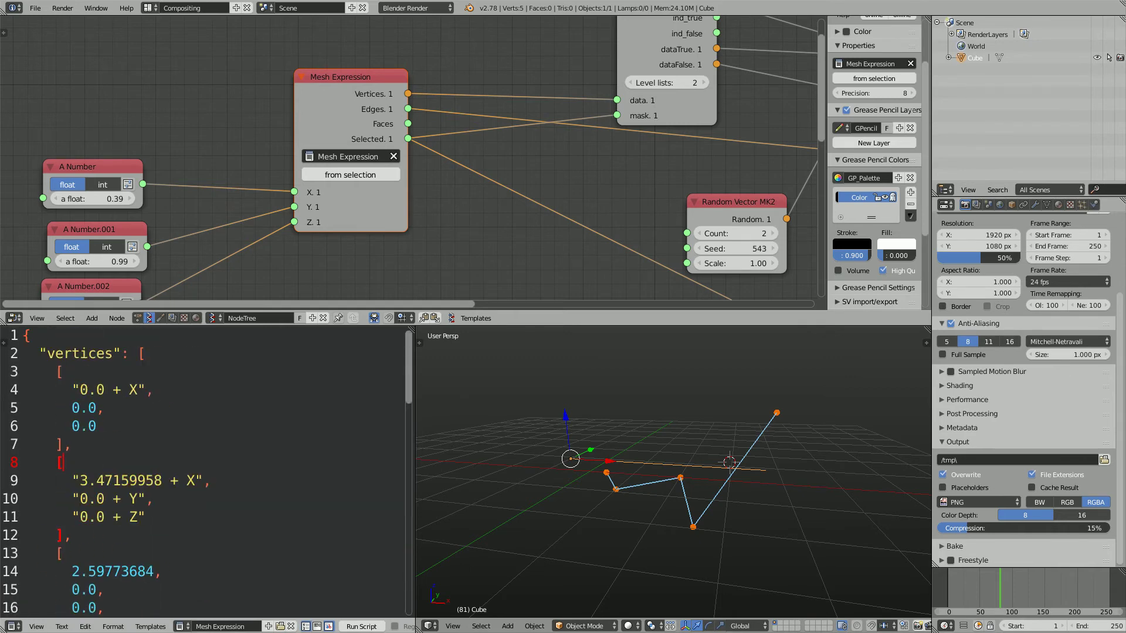
{"action": "left_click_drag", "start_coordinate": [340, 77], "coordinate": [343, 70]}
{"action": "left_click", "coordinate": [176, 426]}
{"action": "scroll", "coordinate": [205, 469], "scroll_direction": "down", "scroll_amount": 3}
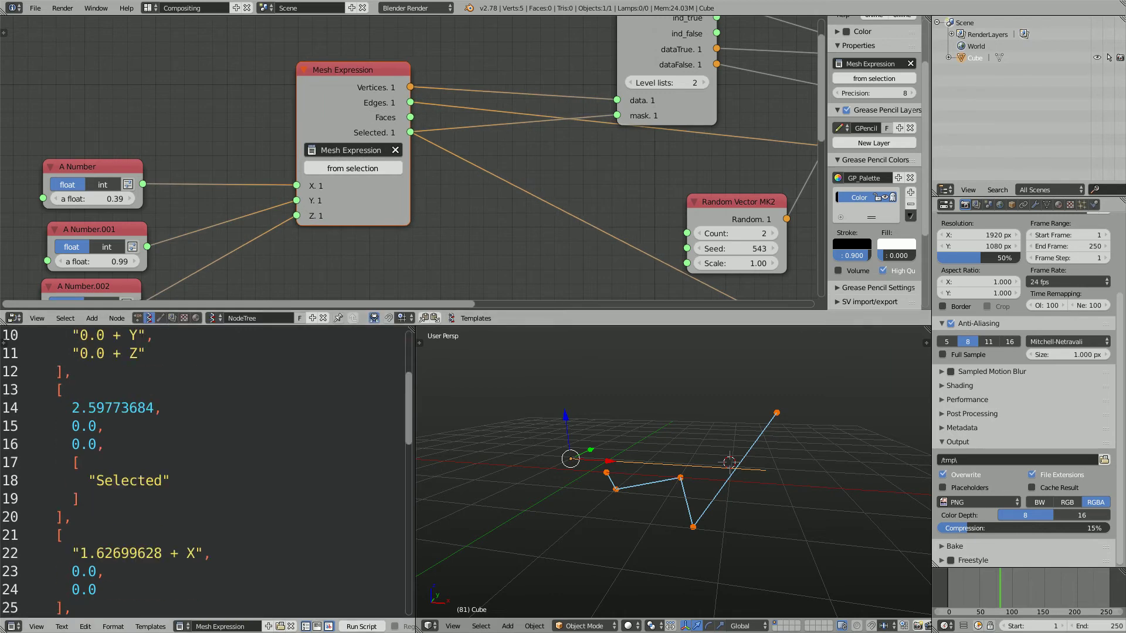
{"action": "scroll", "coordinate": [205, 469], "scroll_direction": "up", "scroll_amount": 3}
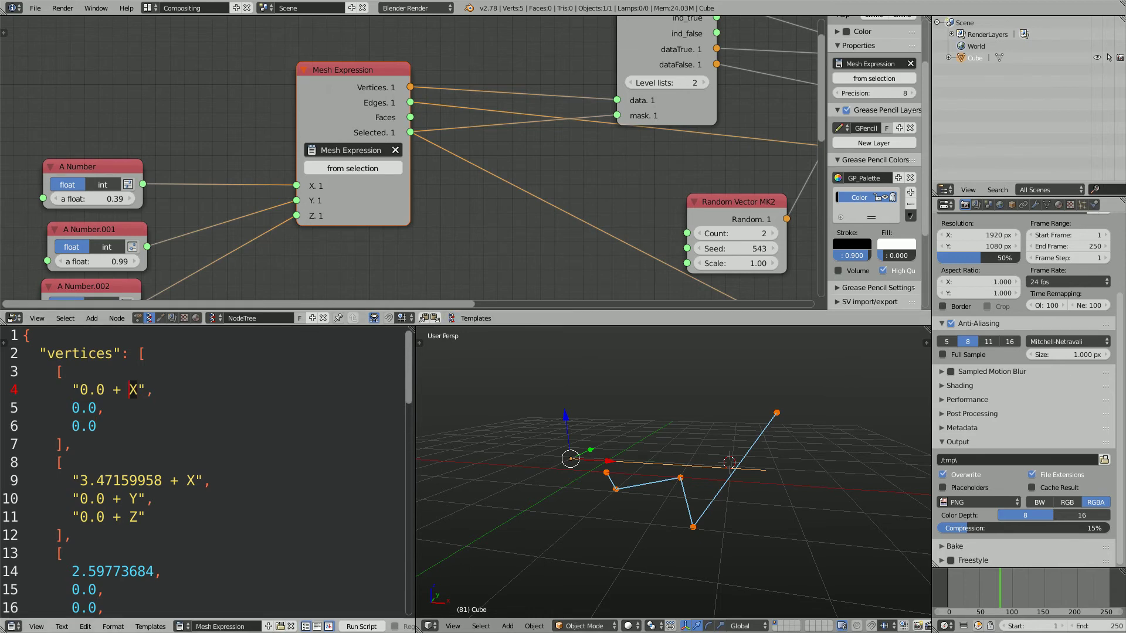
{"action": "left_click", "coordinate": [187, 481]}
{"action": "scroll", "coordinate": [187, 481], "scroll_direction": "down", "scroll_amount": 3}
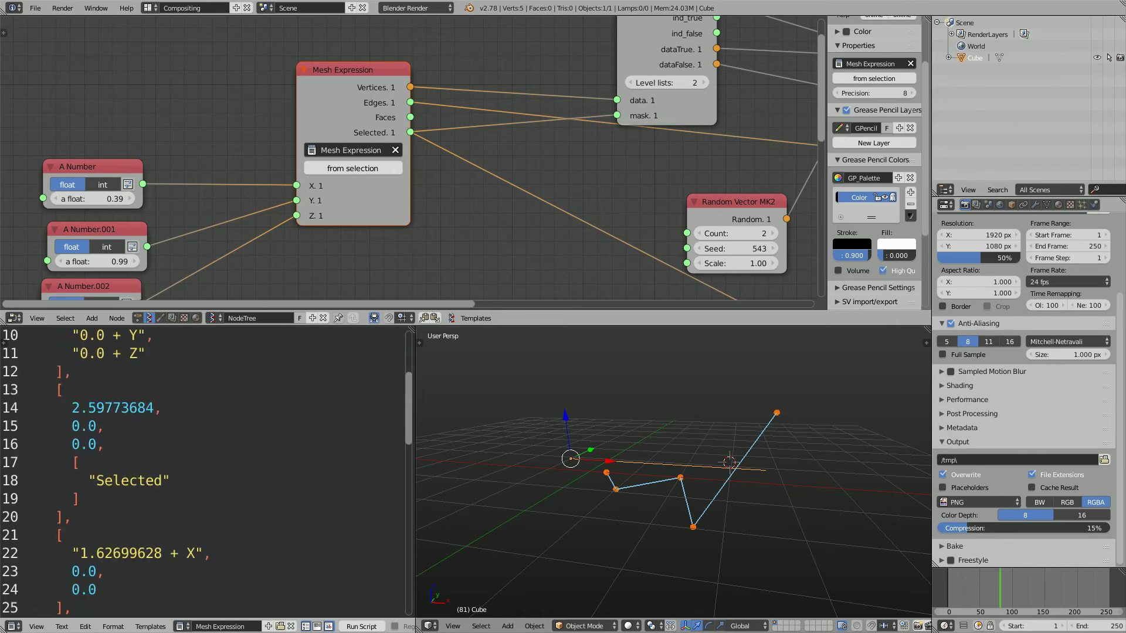
{"action": "scroll", "coordinate": [187, 481], "scroll_direction": "up", "scroll_amount": 3}
{"action": "scroll", "coordinate": [187, 481], "scroll_direction": "down", "scroll_amount": 1}
{"action": "scroll", "coordinate": [187, 481], "scroll_direction": "up", "scroll_amount": 1}
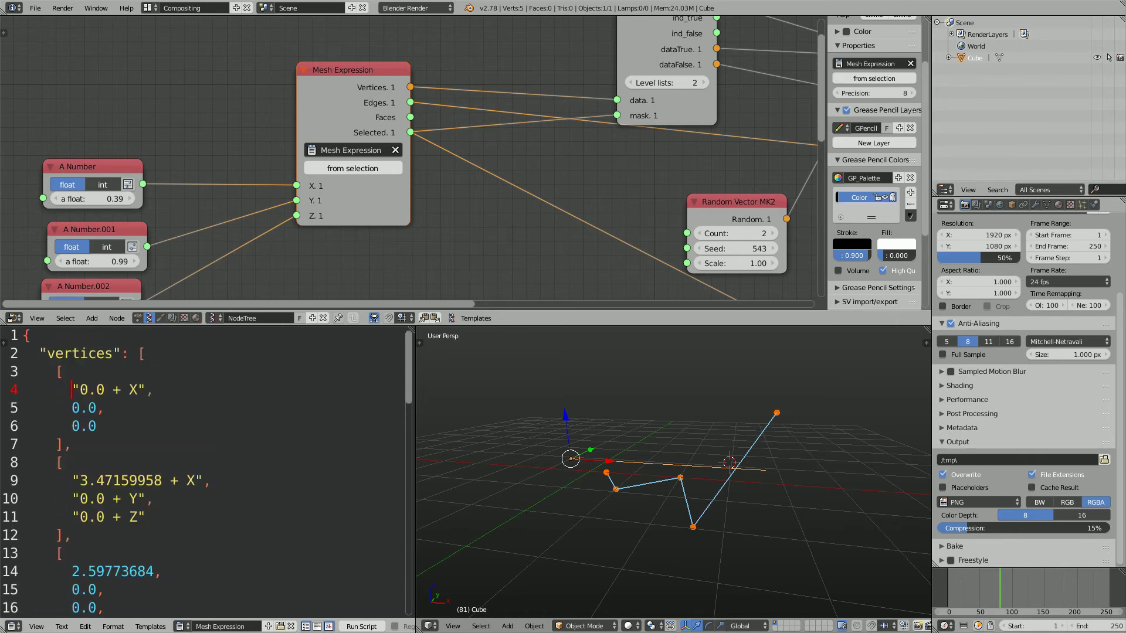
{"action": "left_click_drag", "start_coordinate": [73, 390], "coordinate": [145, 390]}
{"action": "left_click", "coordinate": [72, 390]}
{"action": "scroll", "coordinate": [205, 472], "scroll_direction": "down", "scroll_amount": 2}
{"action": "scroll", "coordinate": [205, 472], "scroll_direction": "up", "scroll_amount": 2}
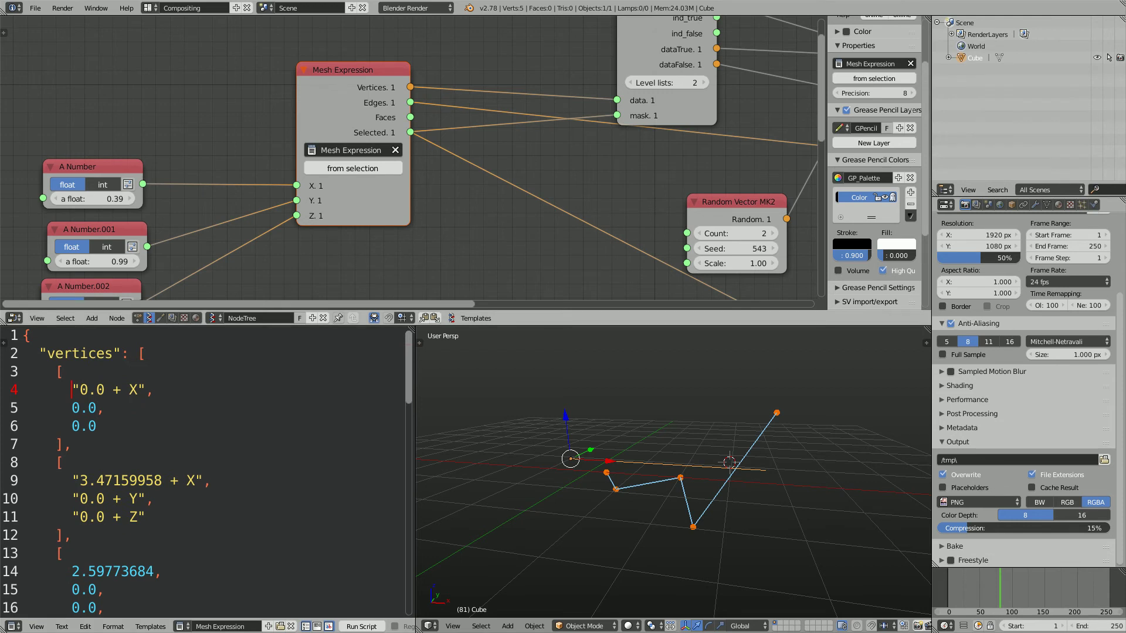
Move the Mesh Expression node slightly closer to the A Number nodes
{"action": "middle_click_drag", "start_coordinate": [481, 193], "coordinate": [425, 207]}
{"action": "left_click_drag", "start_coordinate": [305, 83], "coordinate": [286, 101]}
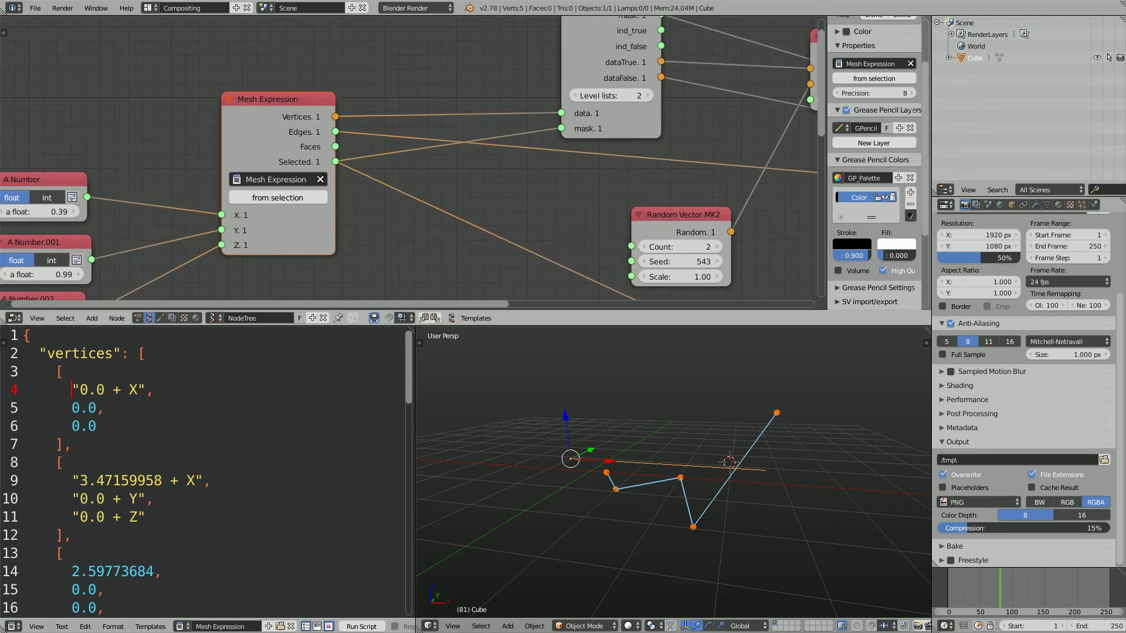
{"action": "left_click_drag", "start_coordinate": [297, 210], "coordinate": [284, 203]}
{"action": "middle_click_drag", "start_coordinate": [293, 205], "coordinate": [276, 221]}
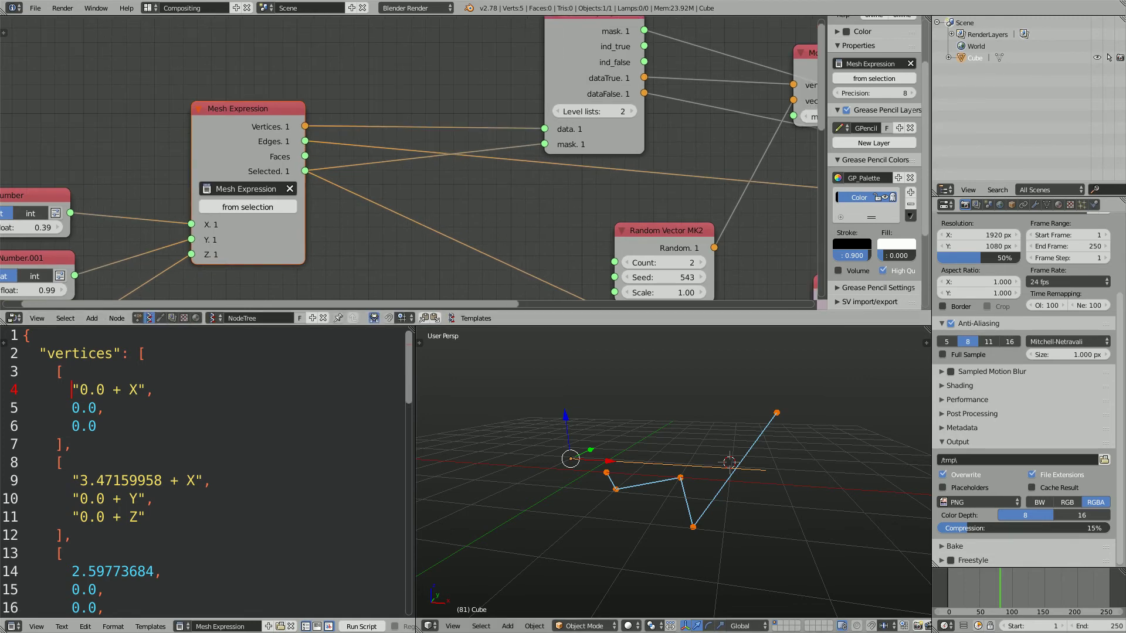
Add a Monkey mesh to the scene and move it above the displaced line
{"action": "middle_click_drag", "start_coordinate": [677, 423], "coordinate": [652, 440]}
{"action": "scroll", "coordinate": [652, 440], "scroll_direction": "down", "scroll_amount": 2}
{"action": "key", "text": "shift+a"}
{"action": "mouse_move", "coordinate": [652, 440]}
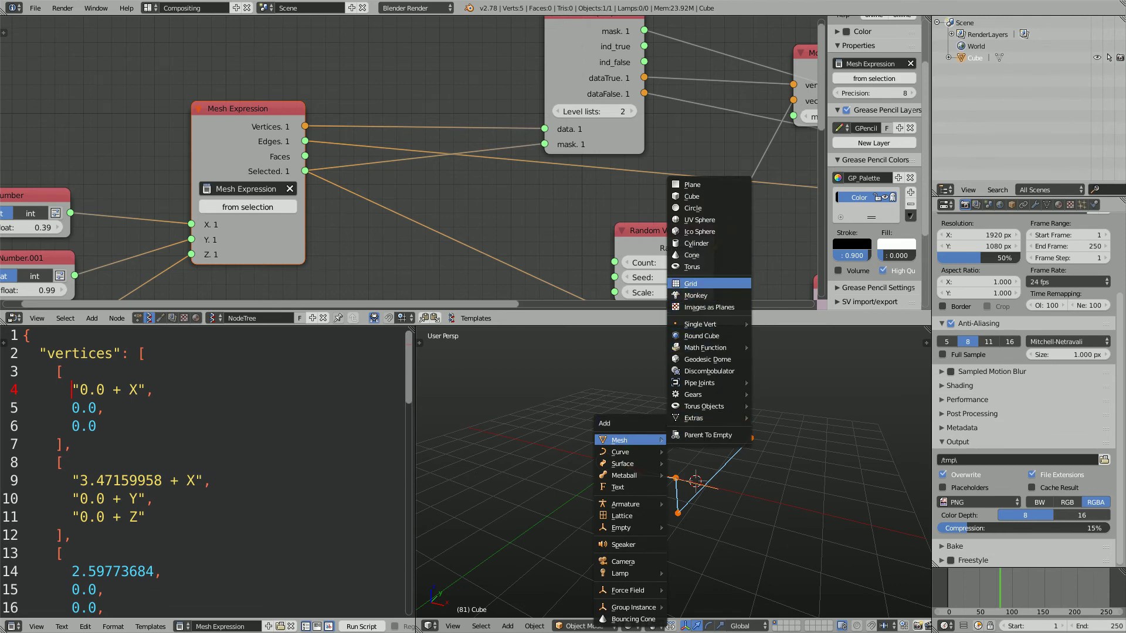
{"action": "left_click", "coordinate": [696, 296]}
{"action": "middle_click_drag", "start_coordinate": [698, 431], "coordinate": [702, 452], "text": "shift"}
{"action": "key", "text": "g"}
{"action": "left_click", "coordinate": [645, 378]}
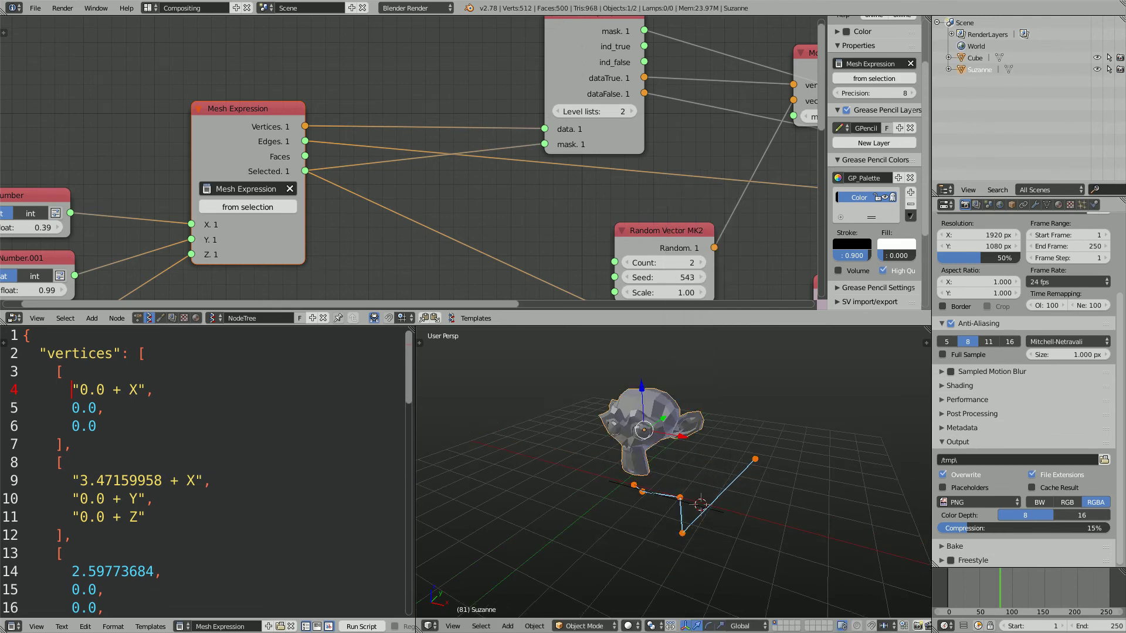
{"action": "middle_click_drag", "start_coordinate": [646, 405], "coordinate": [707, 376]}
{"action": "scroll", "coordinate": [687, 386], "scroll_direction": "up", "scroll_amount": 2}
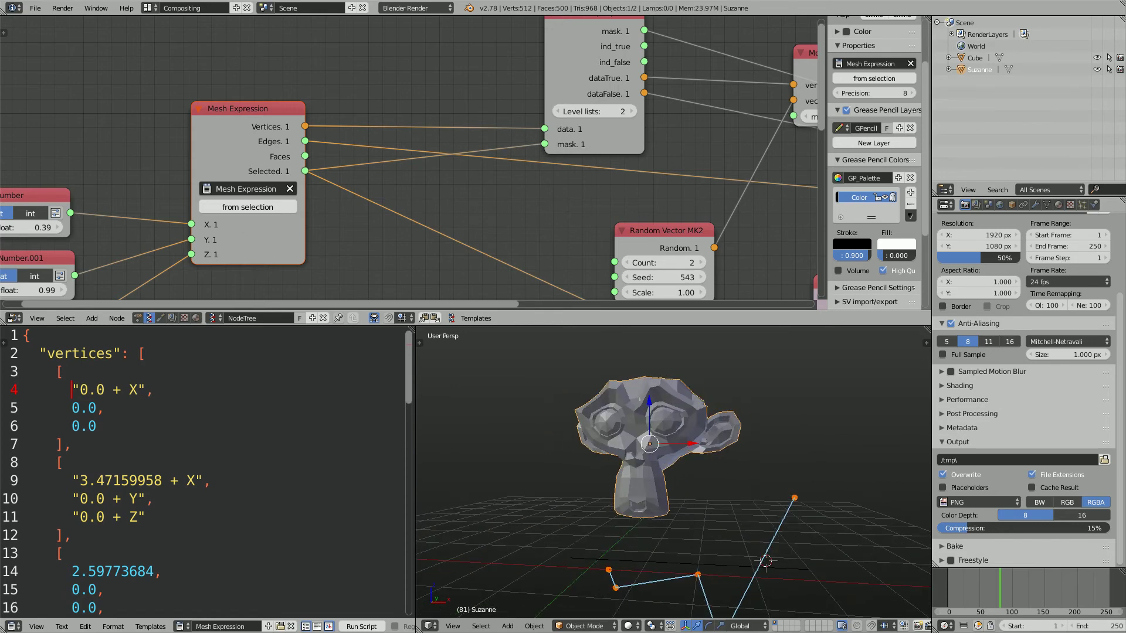
Enter edit mode on the monkey and pick a vertex in each of its two eyes
{"action": "middle_click_drag", "start_coordinate": [645, 455], "coordinate": [647, 427]}
{"action": "key", "text": "Tab"}
{"action": "key", "text": "Tab"}
{"action": "key", "text": "Tab"}
{"action": "scroll", "coordinate": [645, 422], "scroll_direction": "up", "scroll_amount": 2}
{"action": "right_click", "coordinate": [643, 418]}
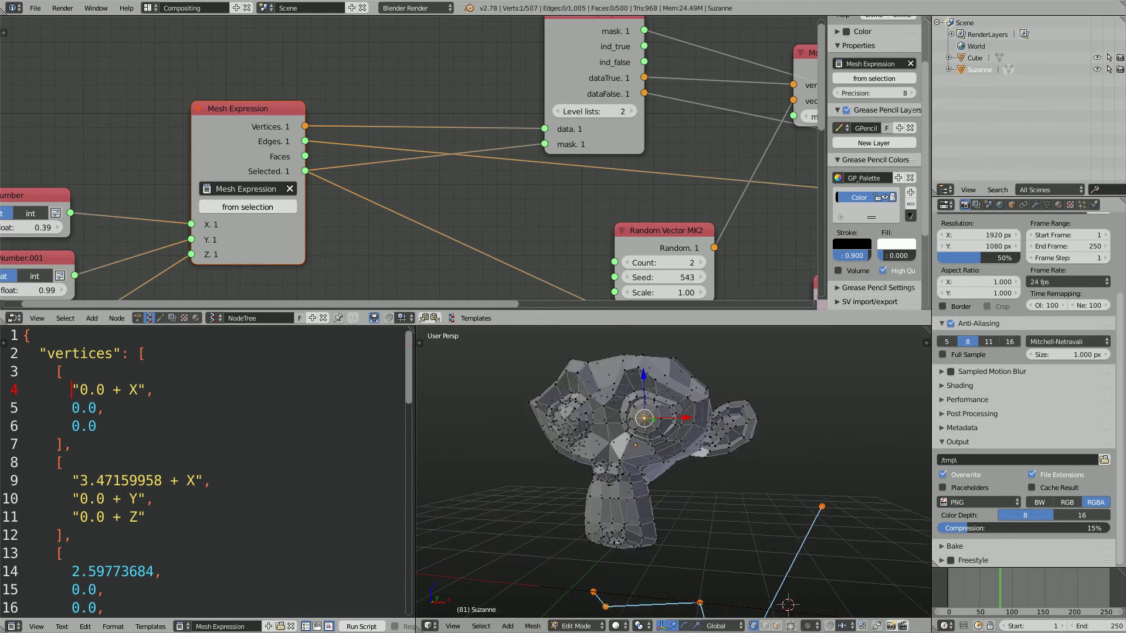
{"action": "right_click", "coordinate": [565, 413], "text": "shift"}
Try to select all geometry linked to the picked vertices, and undo that selection
{"action": "middle_click_drag", "start_coordinate": [566, 414], "coordinate": [570, 427]}
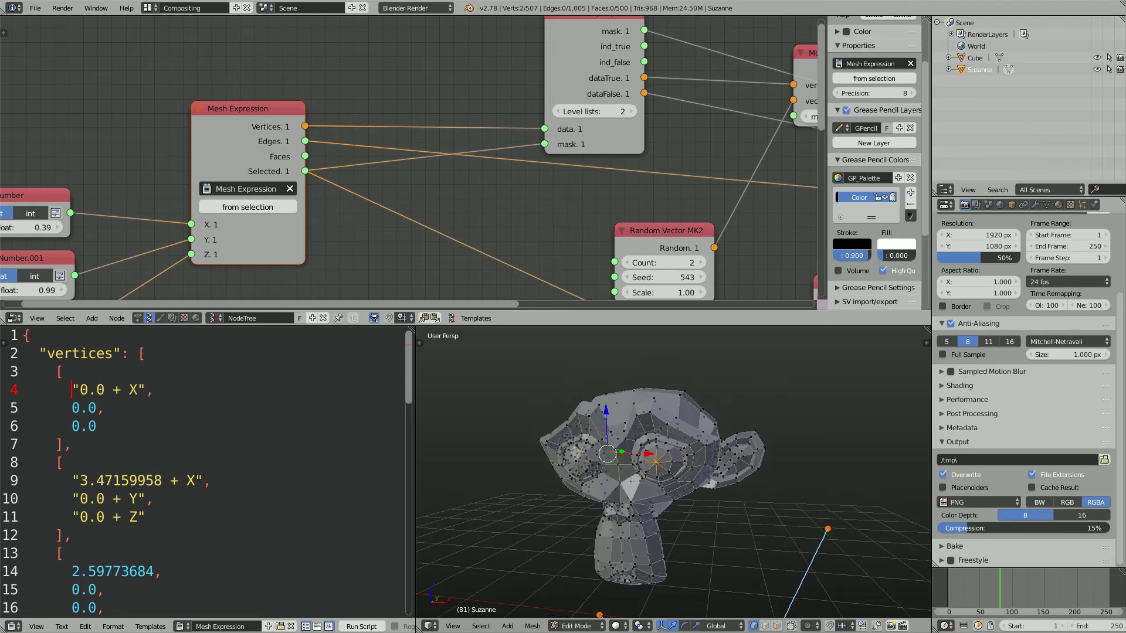
{"action": "key", "text": "ctrl+l"}
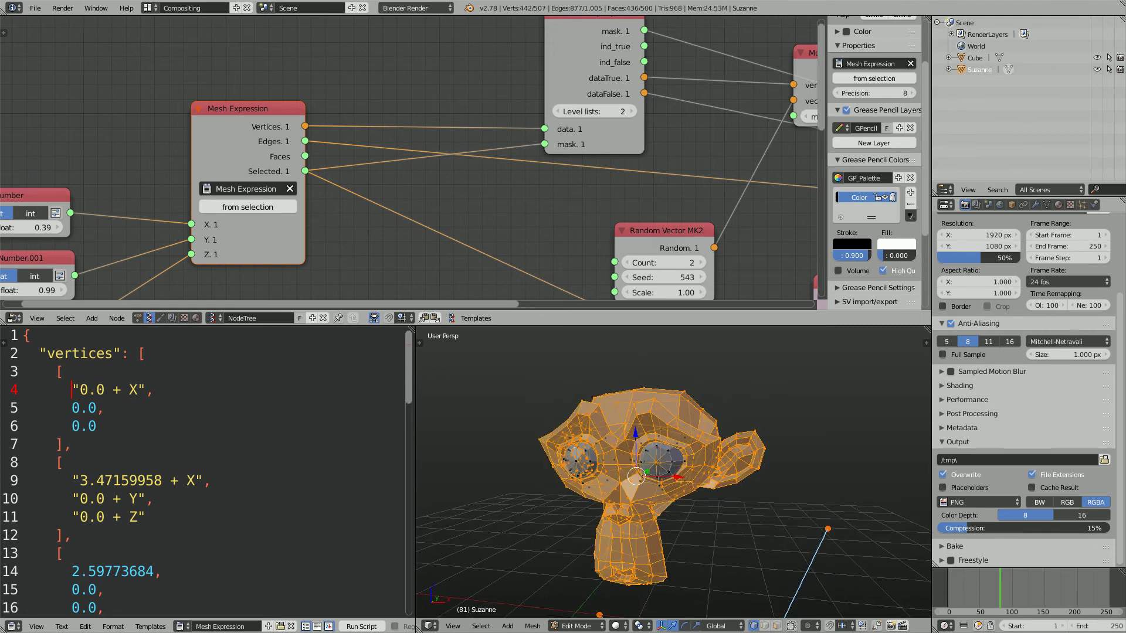
{"action": "key", "text": "ctrl+z"}
{"action": "key", "text": "ctrl+z"}
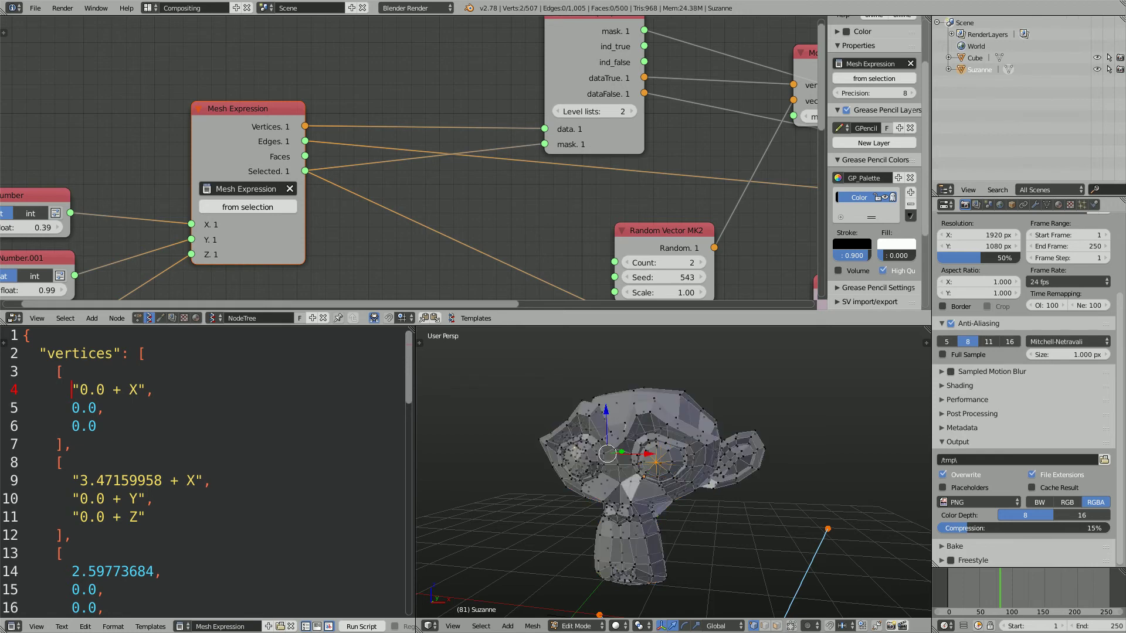
Select all linked vertices of both eyeballs on the monkey mesh
{"action": "scroll", "coordinate": [655, 462], "scroll_direction": "up", "scroll_amount": 2}
{"action": "middle_click_drag", "start_coordinate": [655, 462], "coordinate": [730, 457]}
{"action": "right_click", "coordinate": [591, 463], "text": "shift"}
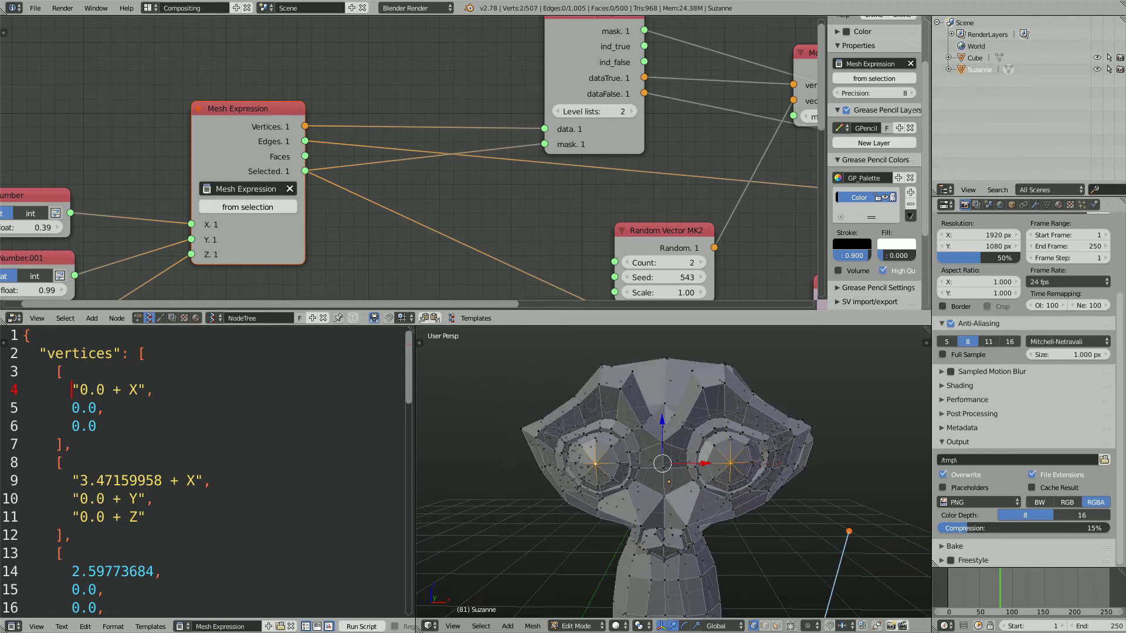
{"action": "middle_click_drag", "start_coordinate": [645, 458], "coordinate": [622, 451]}
{"action": "key", "text": "l"}
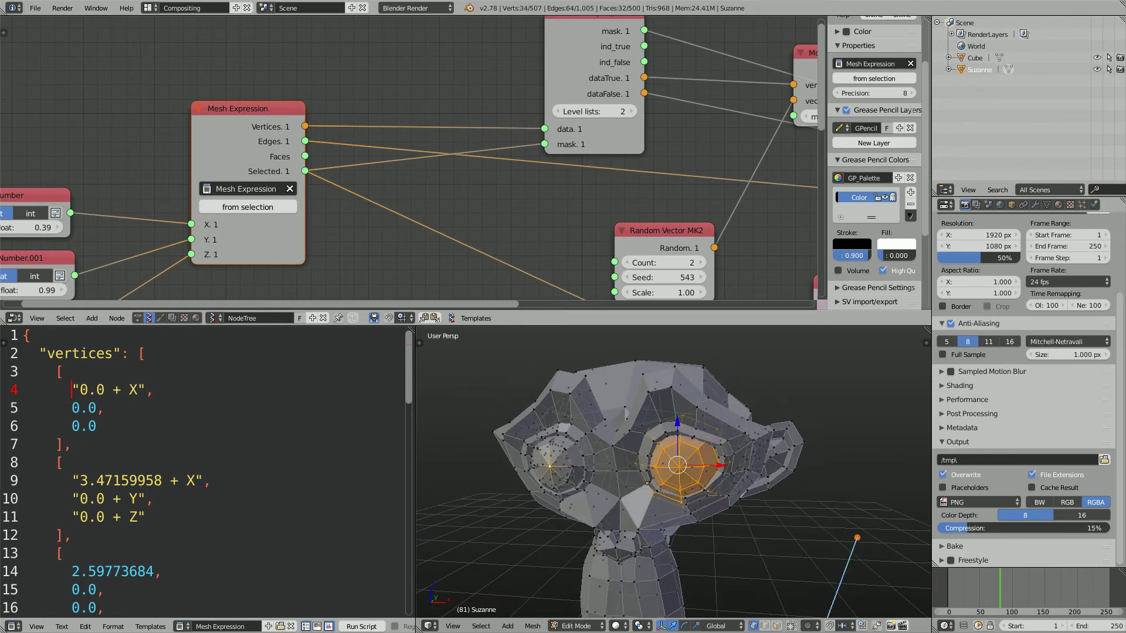
{"action": "key", "text": "l"}
{"action": "key", "text": "ctrl+z"}
{"action": "middle_click_drag", "start_coordinate": [639, 458], "coordinate": [689, 462]}
{"action": "key", "text": "l"}
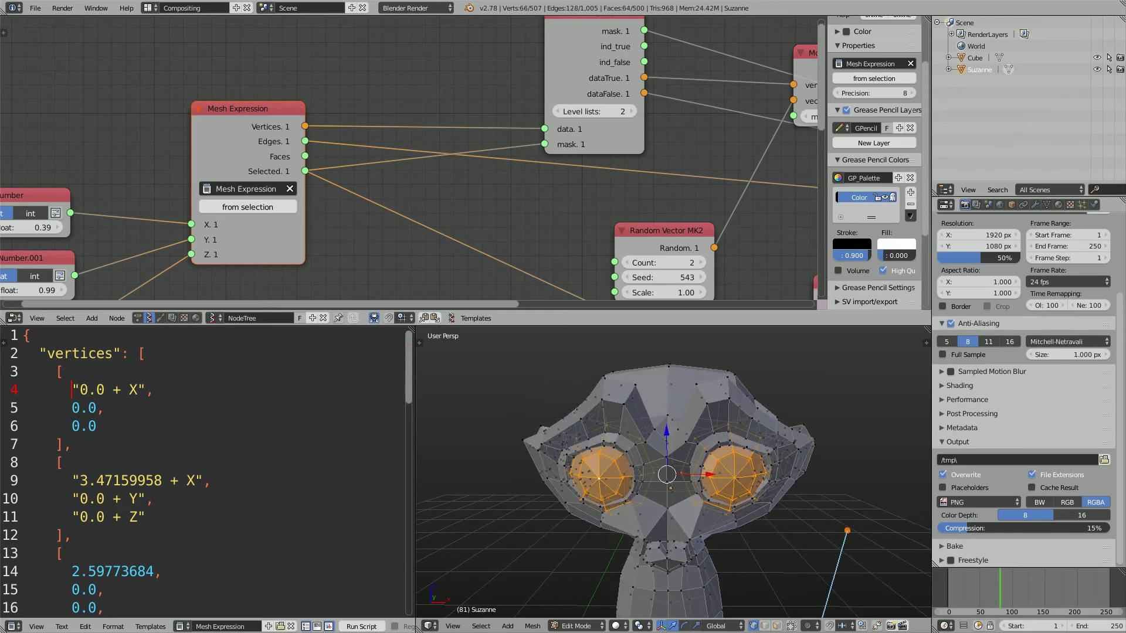
Try moving the selected eyeballs, cancel the move, and return the monkey to object mode
{"action": "middle_click_drag", "start_coordinate": [610, 476], "coordinate": [568, 467]}
{"action": "scroll", "coordinate": [566, 481], "scroll_direction": "down", "scroll_amount": 2}
{"action": "key", "text": "g"}
{"action": "key", "text": "Escape"}
{"action": "middle_click_drag", "start_coordinate": [674, 469], "coordinate": [639, 464]}
{"action": "key", "text": "Tab"}
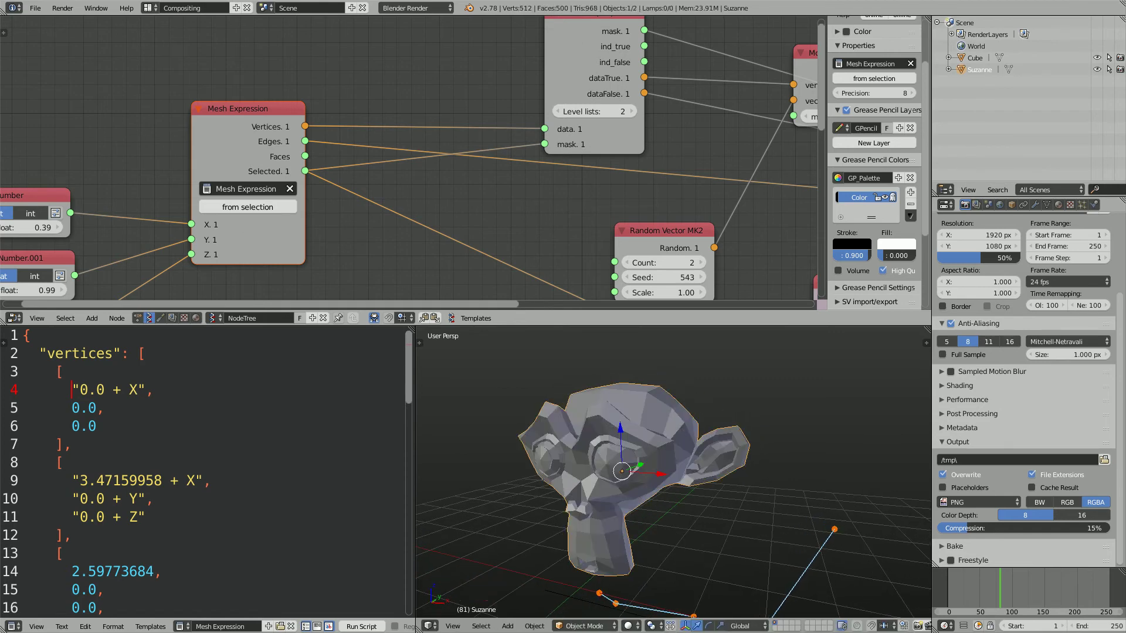
Delete the three A Number nodes feeding the X, Y and Z inputs of the Mesh Expression node
{"action": "scroll", "coordinate": [532, 29], "scroll_direction": "down", "scroll_amount": 2}
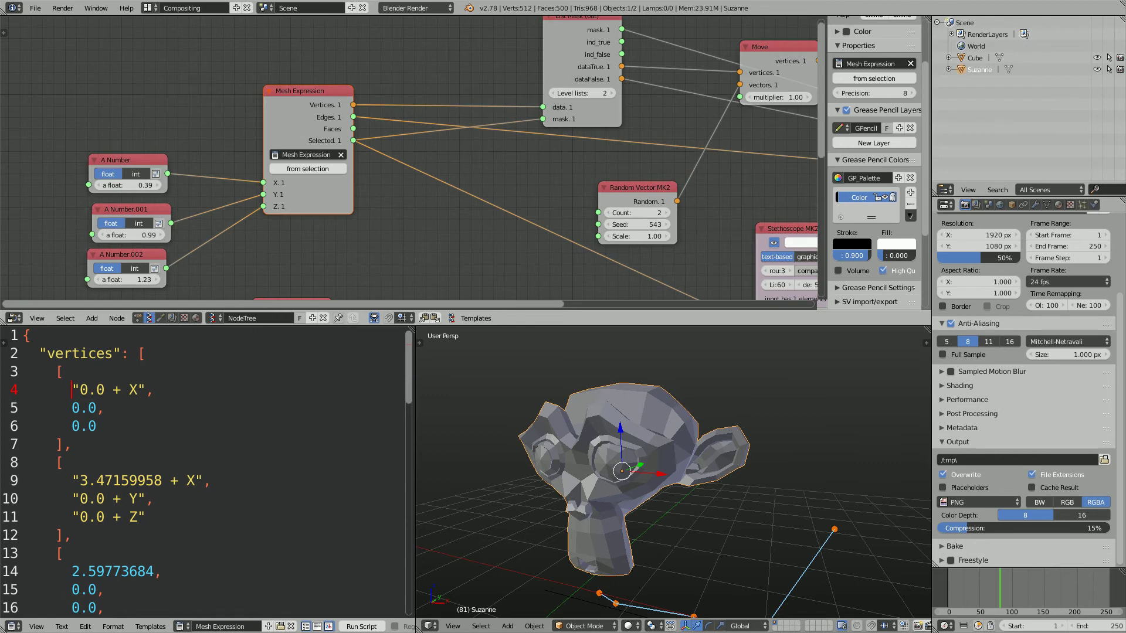
{"action": "right_click", "coordinate": [120, 160]}
{"action": "key", "text": "x"}
{"action": "right_click", "coordinate": [126, 209]}
{"action": "key", "text": "x"}
{"action": "right_click", "coordinate": [122, 254]}
{"action": "key", "text": "x"}
{"action": "middle_click_drag", "start_coordinate": [134, 252], "coordinate": [118, 241]}
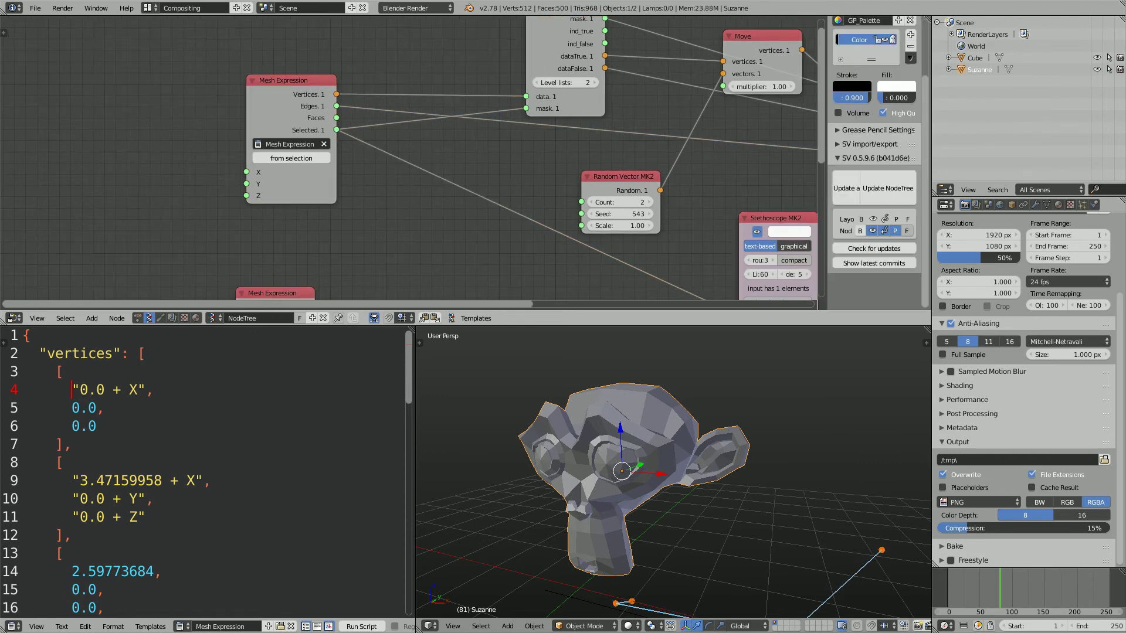
Load the selected monkey into the Mesh Expression node and move the original monkey beside the generated one
{"action": "left_click", "coordinate": [291, 158]}
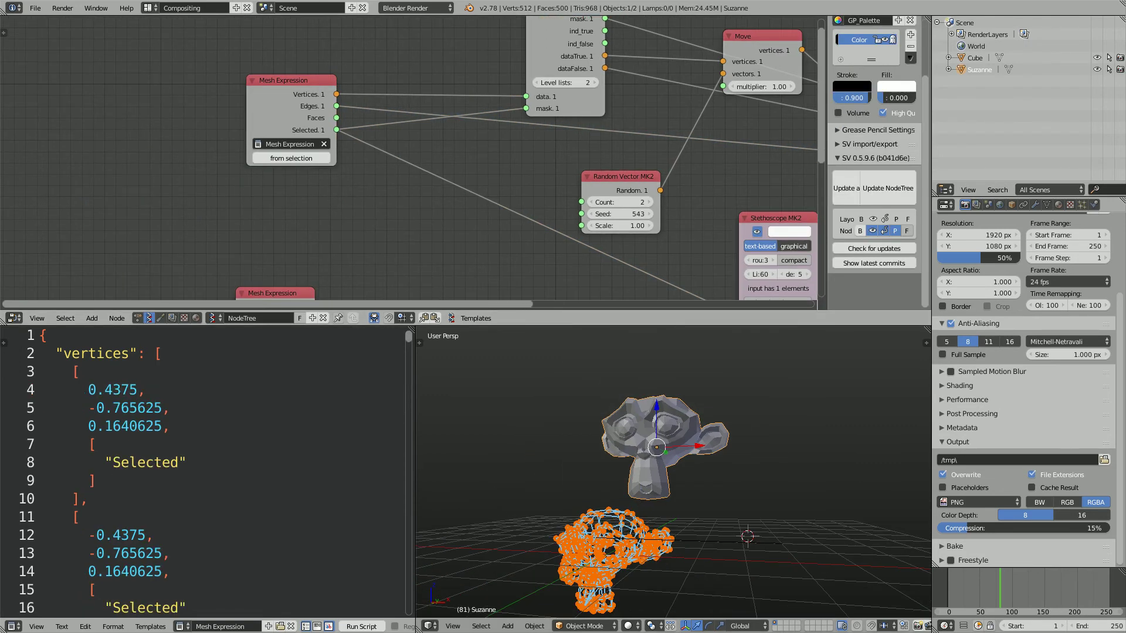
{"action": "middle_click_drag", "start_coordinate": [673, 472], "coordinate": [701, 494]}
{"action": "key", "text": "g"}
{"action": "left_click", "coordinate": [786, 563]}
{"action": "middle_click_drag", "start_coordinate": [620, 227], "coordinate": [593, 198]}
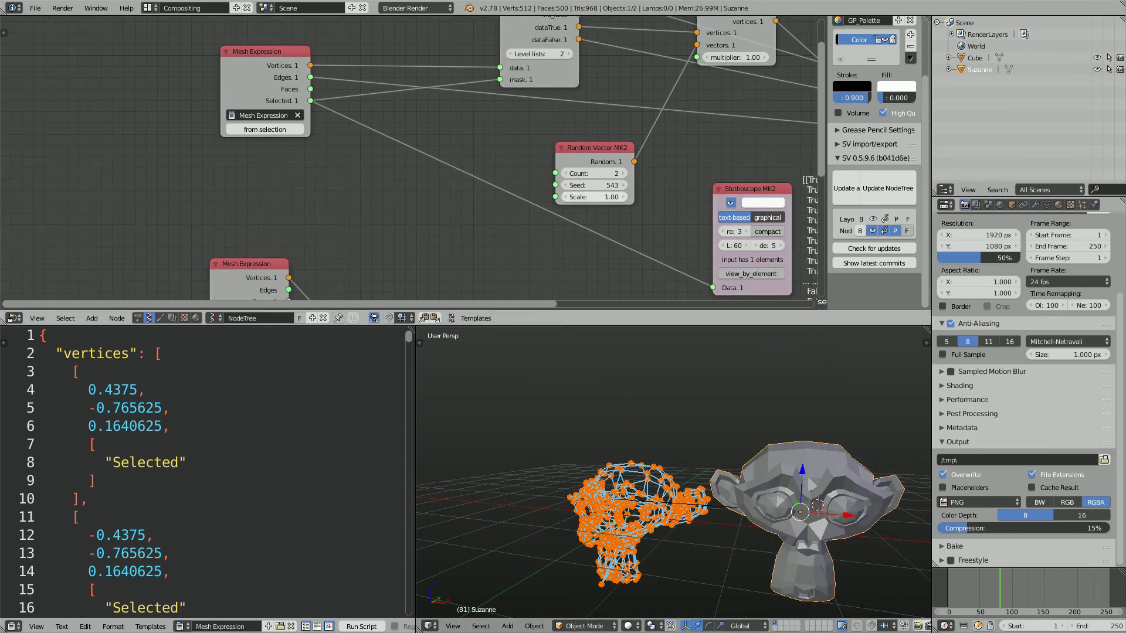
Set the Random Vector node's count to 87, seed to 628 and scale to 14.23
{"action": "left_click_drag", "start_coordinate": [594, 185], "coordinate": [670, 173]}
{"action": "left_click", "coordinate": [623, 174]}
{"action": "left_click_drag", "start_coordinate": [623, 185], "coordinate": [646, 197]}
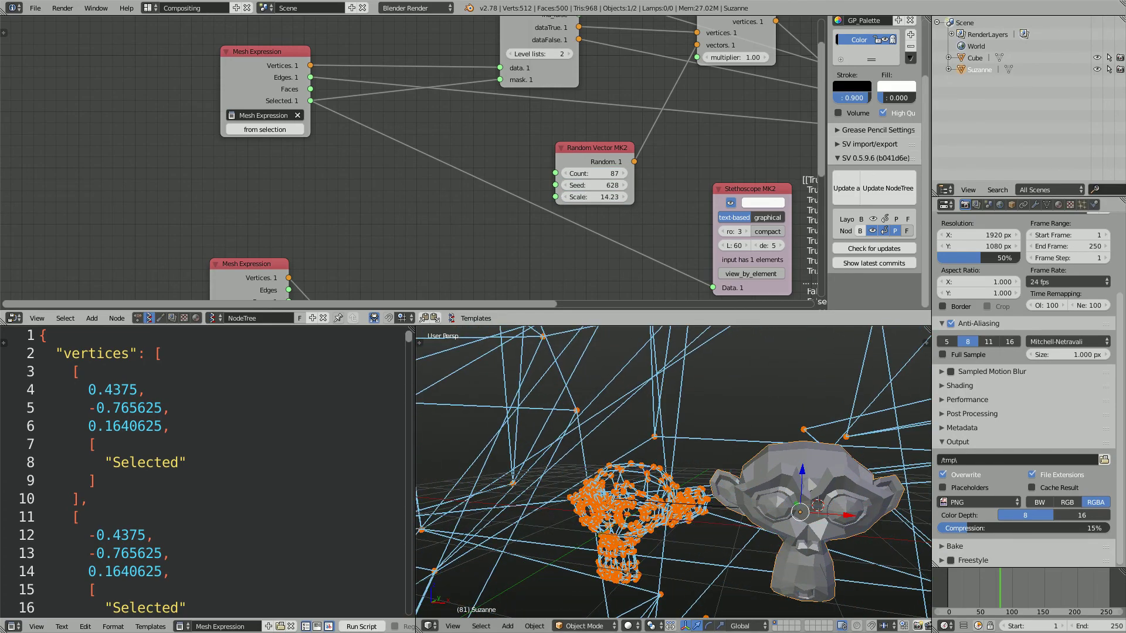
{"action": "middle_click_drag", "start_coordinate": [811, 484], "coordinate": [844, 506]}
{"action": "scroll", "coordinate": [762, 498], "scroll_direction": "up", "scroll_amount": 4}
{"action": "middle_click_drag", "start_coordinate": [721, 496], "coordinate": [665, 454]}
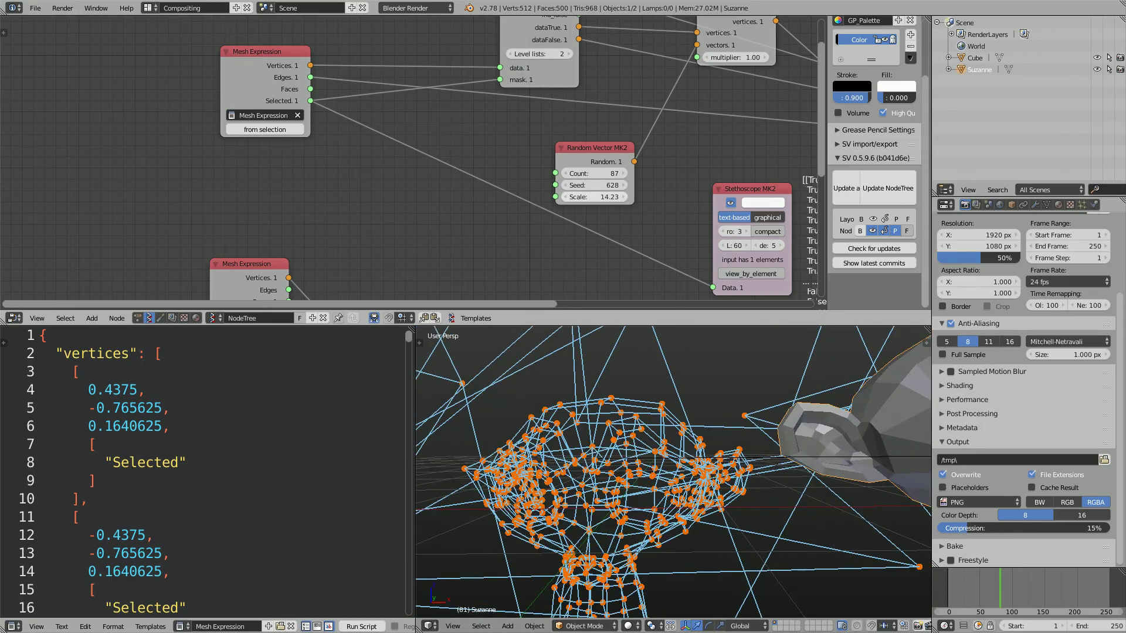
Set the Random Vector node's scale to 0
{"action": "left_click_drag", "start_coordinate": [610, 196], "coordinate": [598, 196]}
{"action": "left_click_drag", "start_coordinate": [594, 197], "coordinate": [613, 197]}
{"action": "type", "text": "0"}
{"action": "key", "text": "Return"}
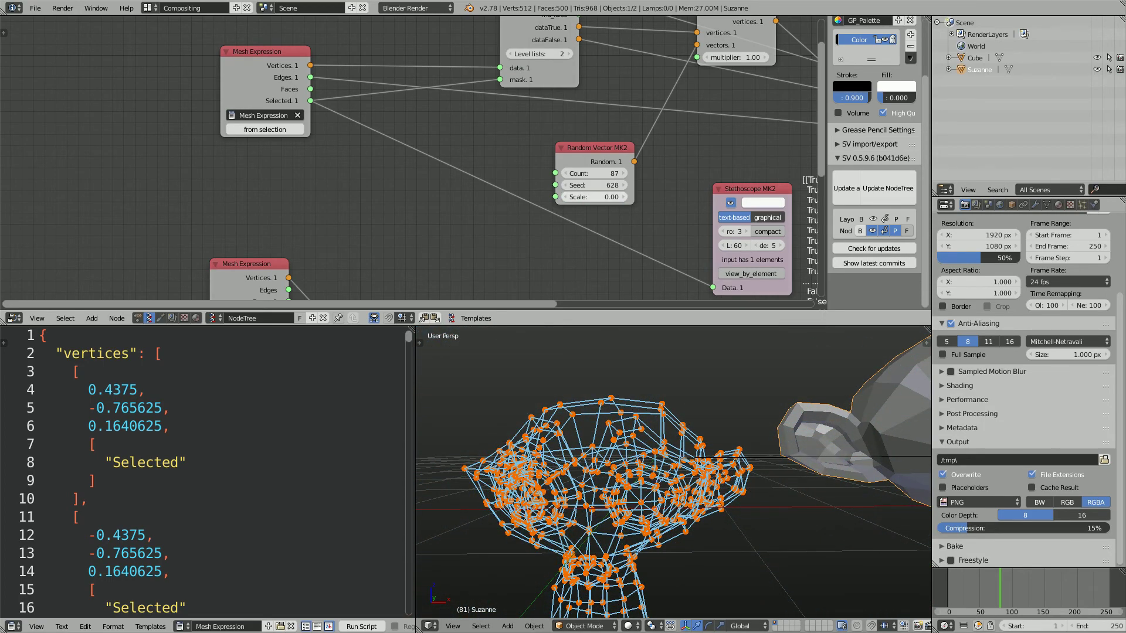
Delete the original monkey object from the scene, keeping the node-generated monkey
{"action": "middle_click_drag", "start_coordinate": [633, 423], "coordinate": [586, 425]}
{"action": "key", "text": "z"}
{"action": "key", "text": "z"}
{"action": "scroll", "coordinate": [763, 469], "scroll_direction": "down", "scroll_amount": 4}
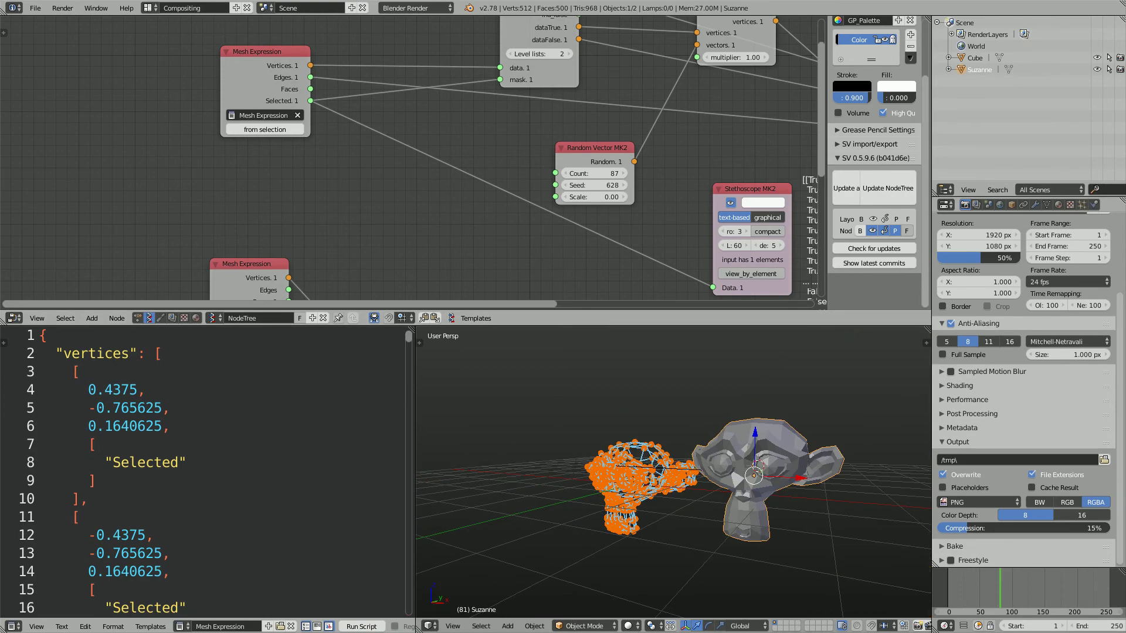
{"action": "right_click_drag", "start_coordinate": [760, 466], "coordinate": [781, 494]}
{"action": "key", "text": "x"}
{"action": "key", "text": "Return"}
{"action": "scroll", "coordinate": [782, 494], "scroll_direction": "up", "scroll_amount": 4}
{"action": "middle_click_drag", "start_coordinate": [781, 494], "coordinate": [804, 491]}
{"action": "middle_click_drag", "start_coordinate": [616, 469], "coordinate": [666, 469]}
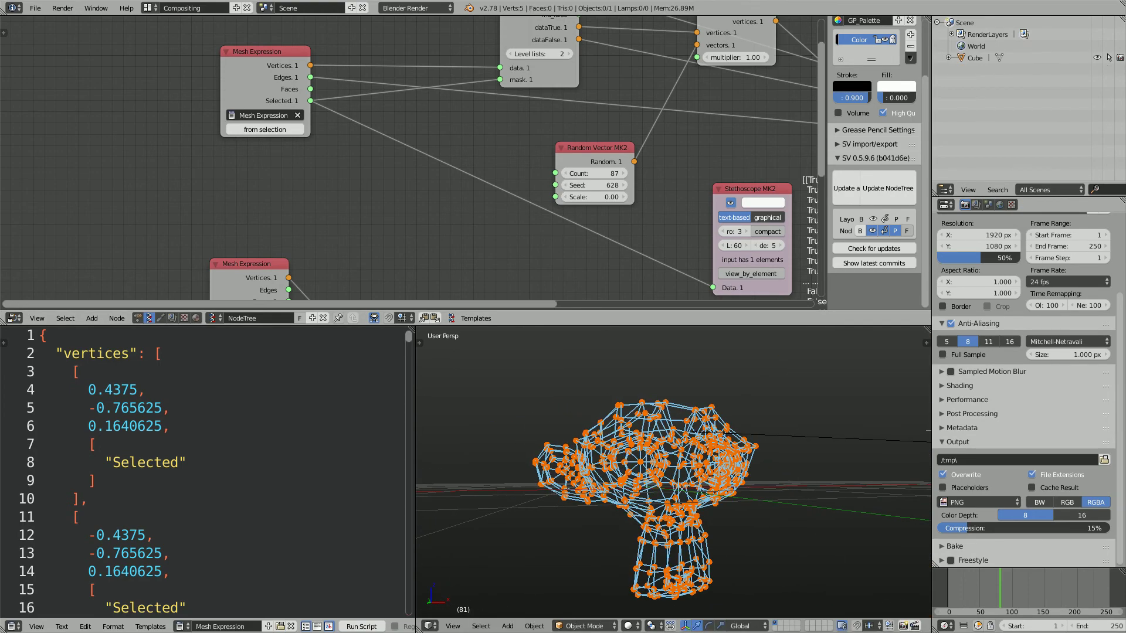
Delete the Cube object from the scene
{"action": "scroll", "coordinate": [404, 162], "scroll_direction": "down", "scroll_amount": 3}
{"action": "middle_click_drag", "start_coordinate": [405, 162], "coordinate": [298, 168]}
{"action": "middle_click_drag", "start_coordinate": [662, 469], "coordinate": [621, 472]}
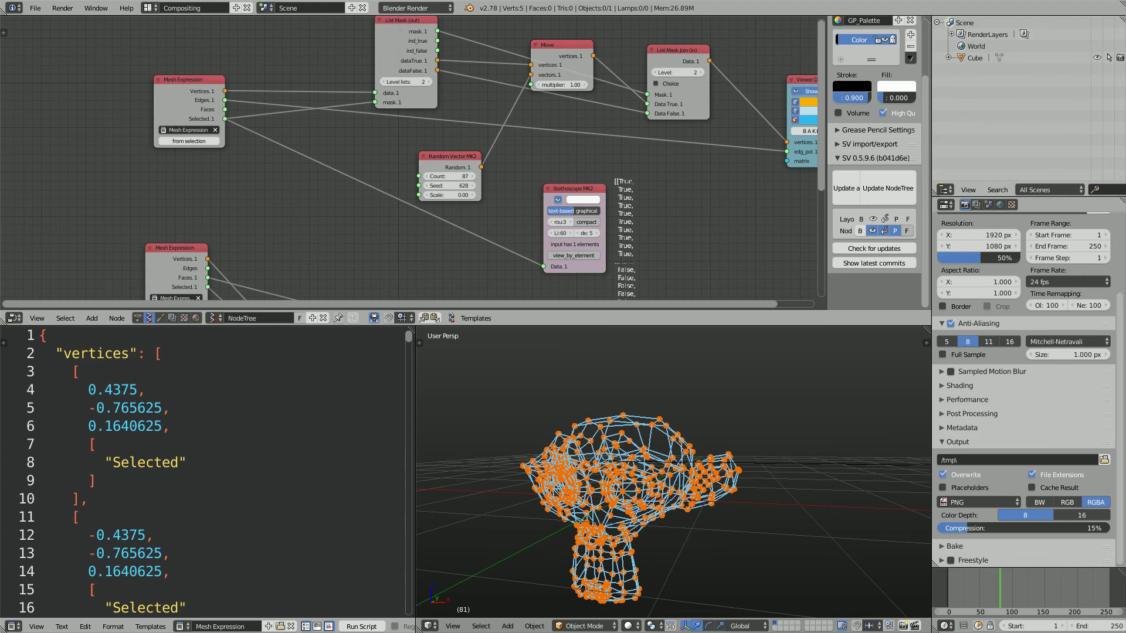
{"action": "right_click", "coordinate": [961, 58]}
{"action": "left_click", "coordinate": [942, 98]}
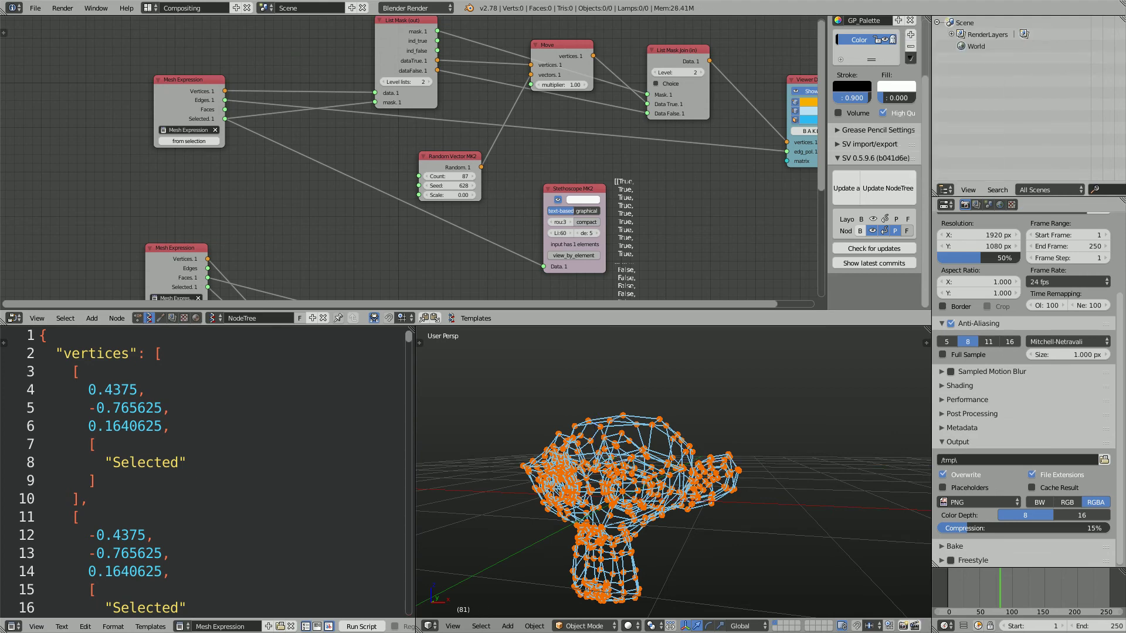
Connect the Mesh Expression node's Faces output to the Viewer Draw node's edg_pol input in place of Edges
{"action": "middle_click_drag", "start_coordinate": [733, 445], "coordinate": [782, 440]}
{"action": "scroll", "coordinate": [754, 444], "scroll_direction": "down", "scroll_amount": 3}
{"action": "middle_click_drag", "start_coordinate": [487, 138], "coordinate": [405, 170]}
{"action": "scroll", "coordinate": [405, 170], "scroll_direction": "up", "scroll_amount": 1}
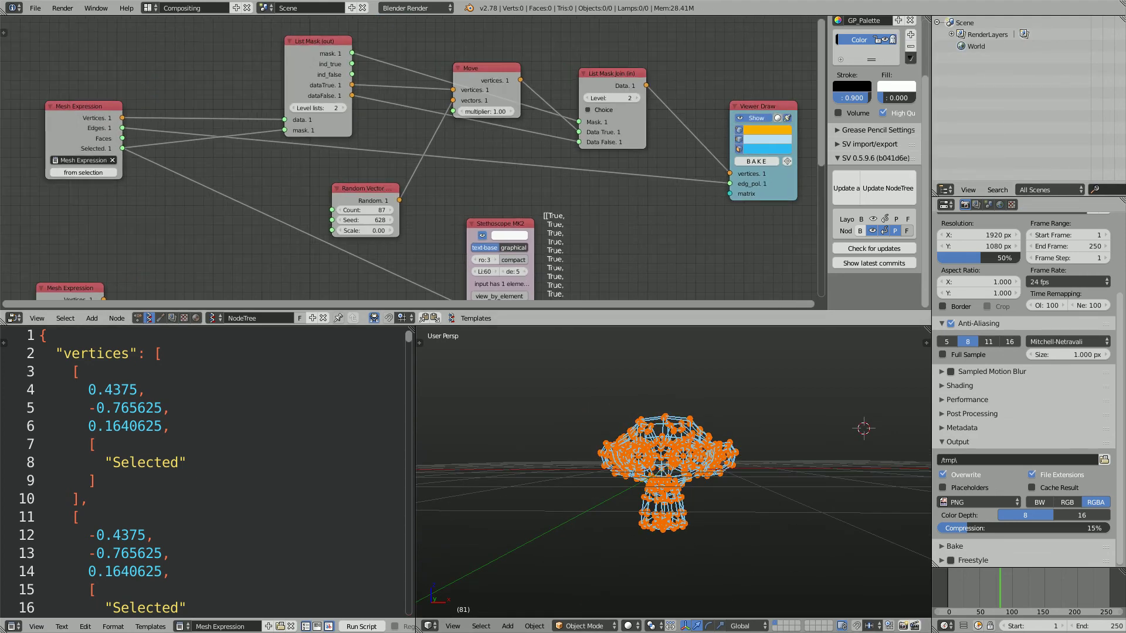
{"action": "mouse_move", "coordinate": [122, 139]}
{"action": "left_mouse_down"}
{"action": "mouse_move", "coordinate": [516, 143]}
{"action": "mouse_move", "coordinate": [730, 183]}
{"action": "left_mouse_up"}
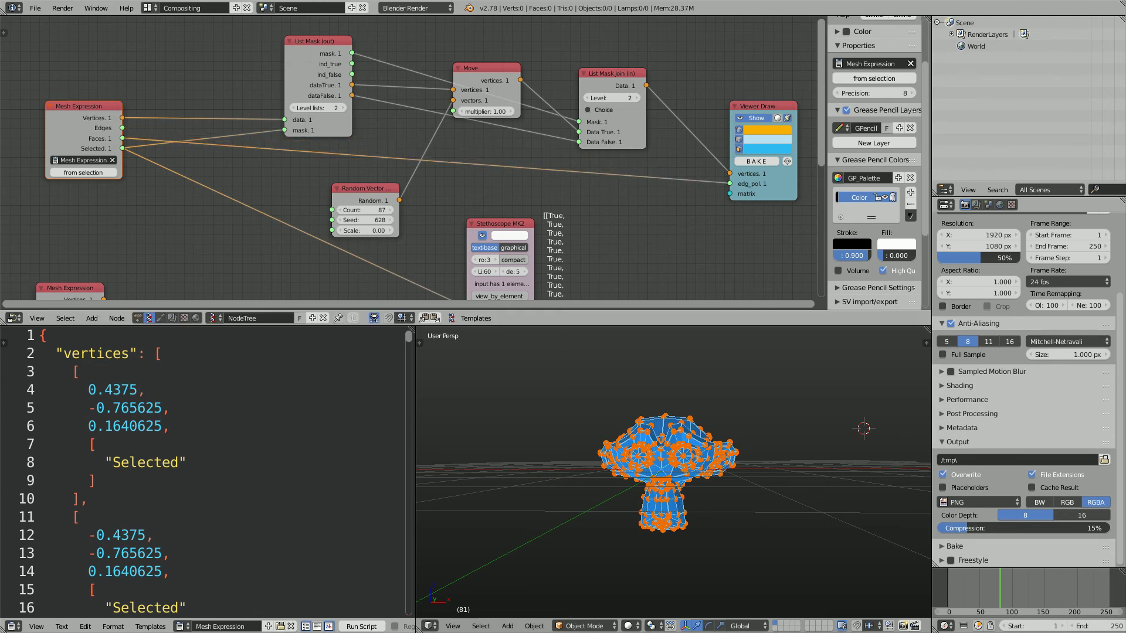
Change the vertex color in the Viewer Draw node from orange to turquoise
{"action": "middle_click_drag", "start_coordinate": [701, 410], "coordinate": [753, 414]}
{"action": "scroll", "coordinate": [754, 414], "scroll_direction": "up", "scroll_amount": 1}
{"action": "middle_click_drag", "start_coordinate": [754, 234], "coordinate": [734, 239]}
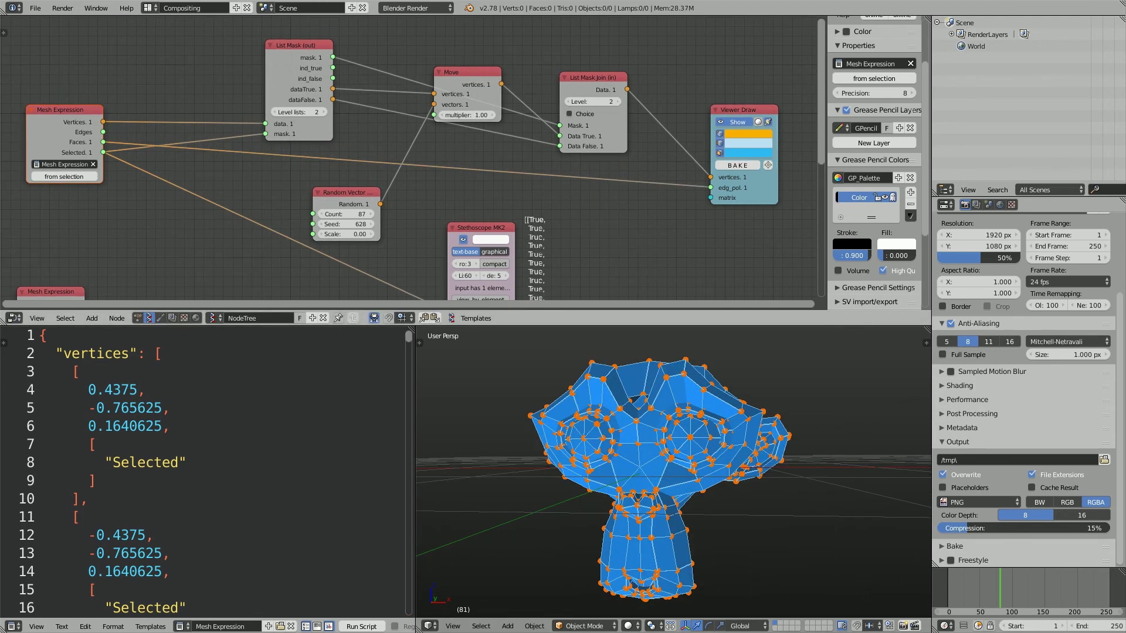
{"action": "left_click", "coordinate": [748, 133]}
{"action": "left_click_drag", "start_coordinate": [740, 205], "coordinate": [760, 158]}
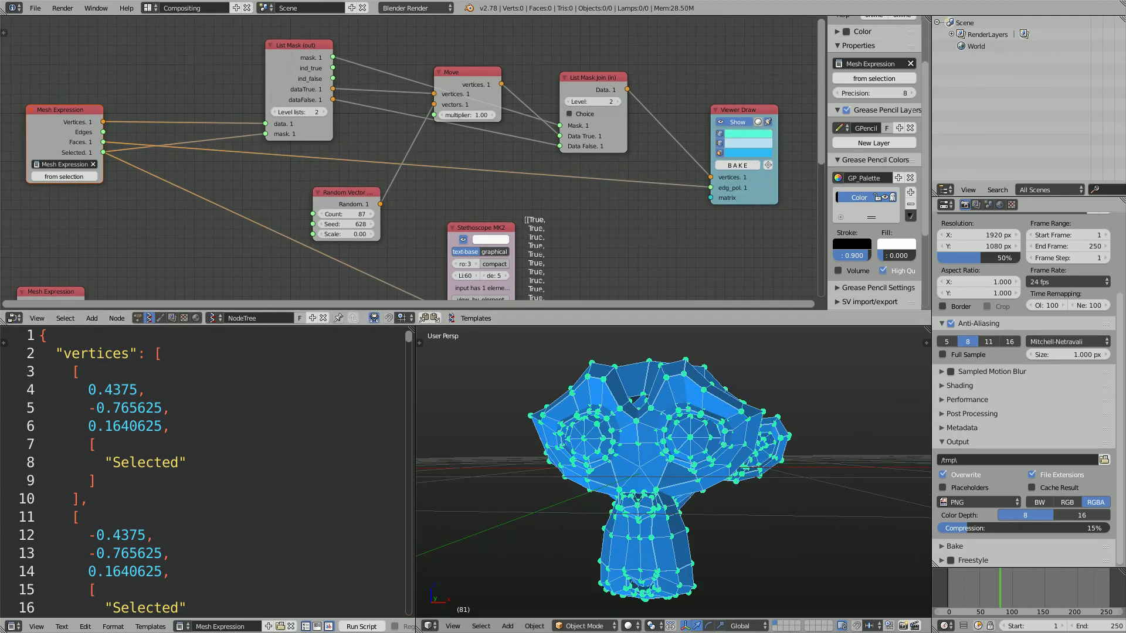
{"action": "scroll", "coordinate": [742, 472], "scroll_direction": "down", "scroll_amount": 1}
{"action": "middle_click_drag", "start_coordinate": [703, 469], "coordinate": [674, 458]}
{"action": "scroll", "coordinate": [683, 457], "scroll_direction": "up", "scroll_amount": 2}
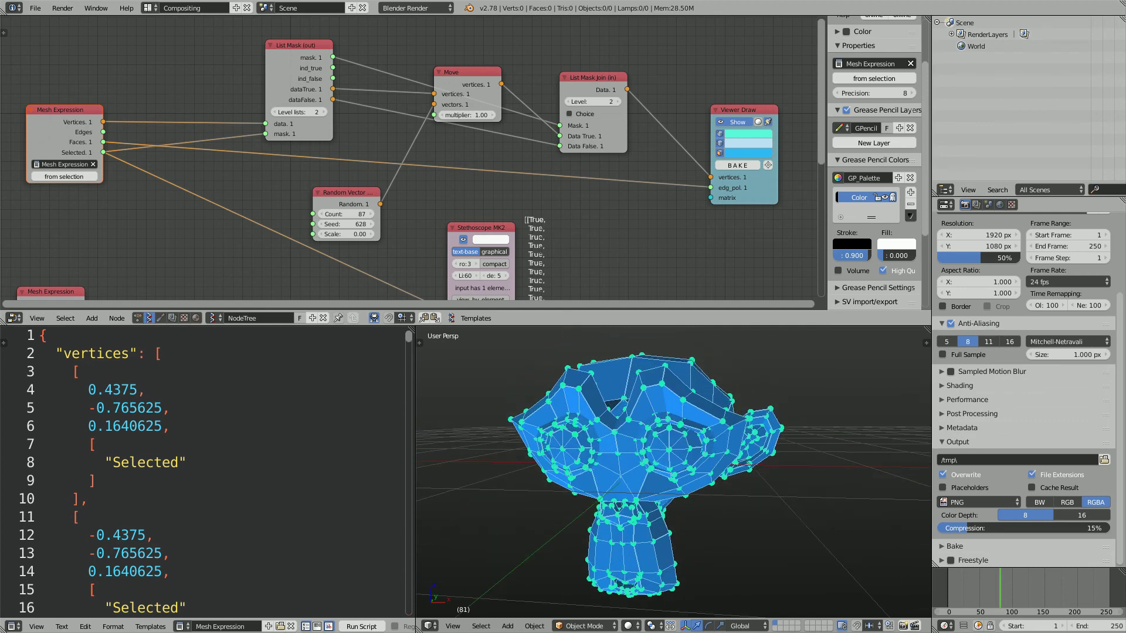
Rearrange the Random Vector, Mesh Expression, List Mask (out), Move and List Mask Join nodes into a tighter layout
{"action": "middle_click_drag", "start_coordinate": [675, 234], "coordinate": [680, 235]}
{"action": "middle_click_drag", "start_coordinate": [346, 193], "coordinate": [375, 181]}
{"action": "left_click_drag", "start_coordinate": [376, 182], "coordinate": [362, 170]}
{"action": "scroll", "coordinate": [362, 170], "scroll_direction": "up", "scroll_amount": 1}
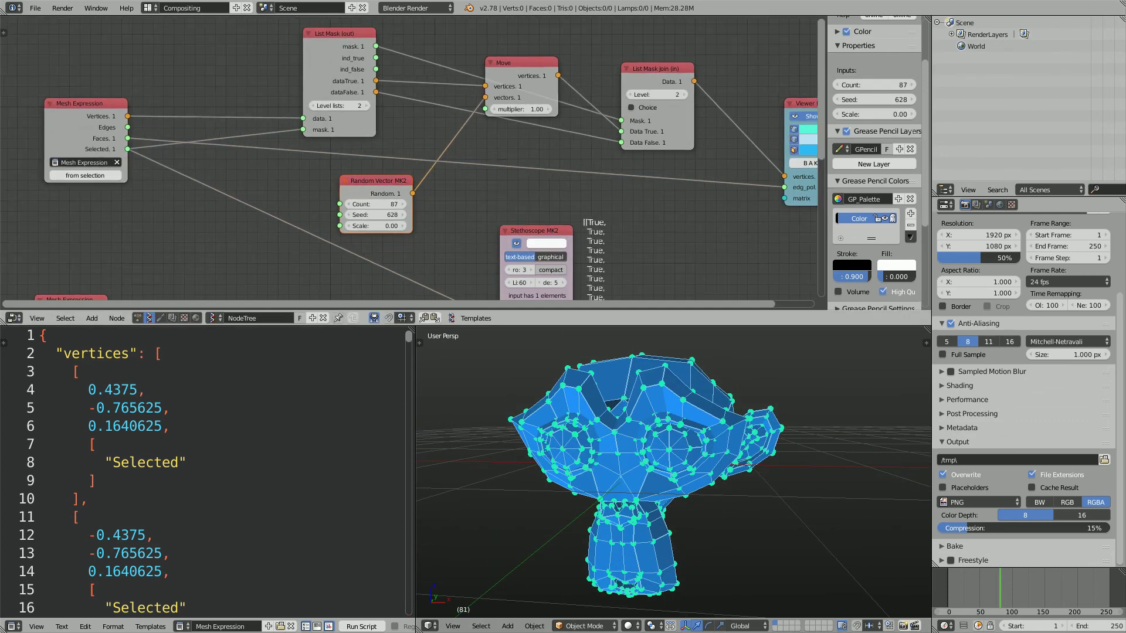
{"action": "middle_click_drag", "start_coordinate": [362, 171], "coordinate": [467, 205]}
{"action": "left_click_drag", "start_coordinate": [190, 140], "coordinate": [183, 161]}
{"action": "left_click_drag", "start_coordinate": [444, 70], "coordinate": [395, 64]}
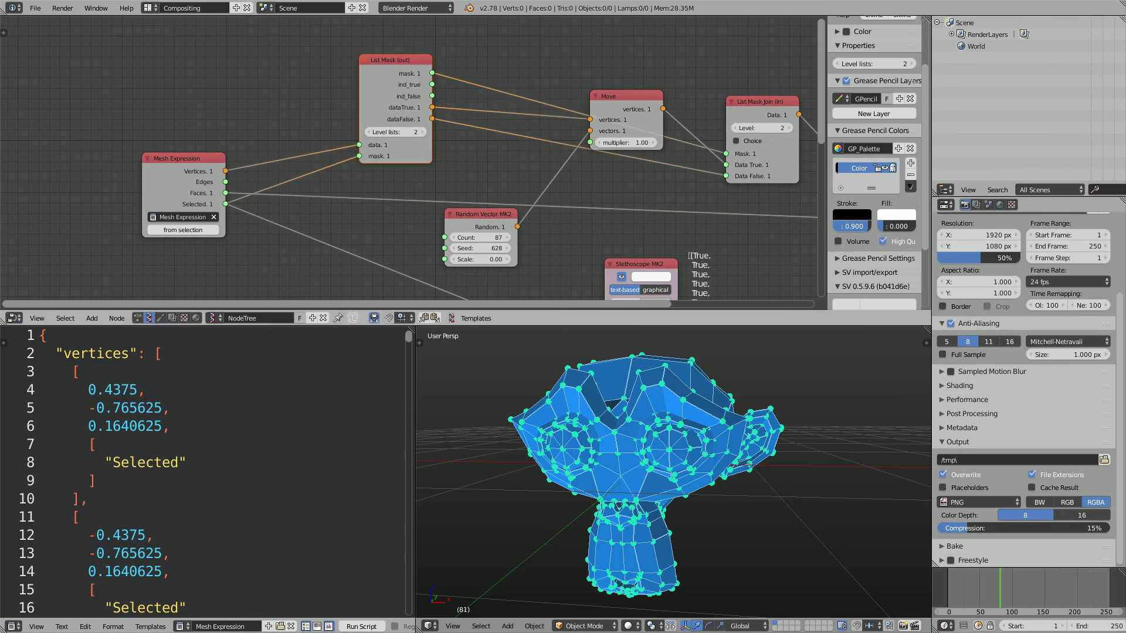
{"action": "left_click_drag", "start_coordinate": [626, 98], "coordinate": [552, 126]}
{"action": "left_click_drag", "start_coordinate": [760, 102], "coordinate": [669, 76]}
Delete the Random Vector node that feeds the Move node
{"action": "middle_click_drag", "start_coordinate": [670, 76], "coordinate": [716, 30]}
{"action": "scroll", "coordinate": [660, 62], "scroll_direction": "up", "scroll_amount": 1}
{"action": "scroll", "coordinate": [558, 202], "scroll_direction": "up", "scroll_amount": 1}
{"action": "middle_click_drag", "start_coordinate": [557, 203], "coordinate": [419, 177]}
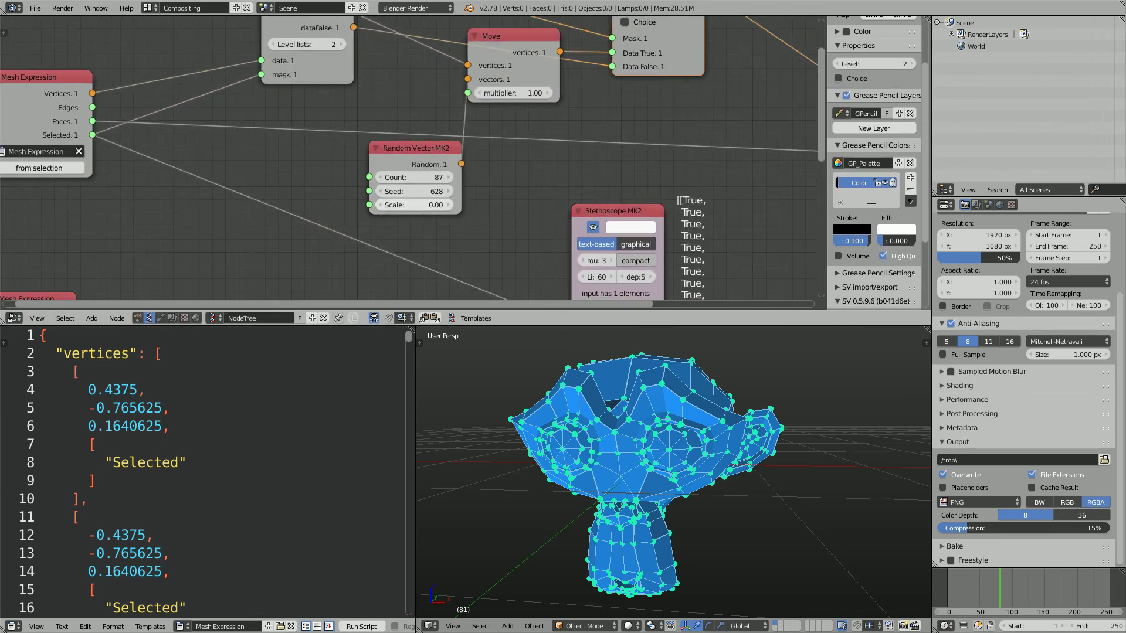
{"action": "mouse_move", "coordinate": [413, 205]}
{"action": "left_mouse_down"}
{"action": "mouse_move", "coordinate": [469, 205]}
{"action": "mouse_move", "coordinate": [412, 205]}
{"action": "left_mouse_up"}
{"action": "left_click_drag", "start_coordinate": [414, 147], "coordinate": [398, 153]}
{"action": "key", "text": "x"}
{"action": "middle_click_drag", "start_coordinate": [399, 153], "coordinate": [422, 131]}
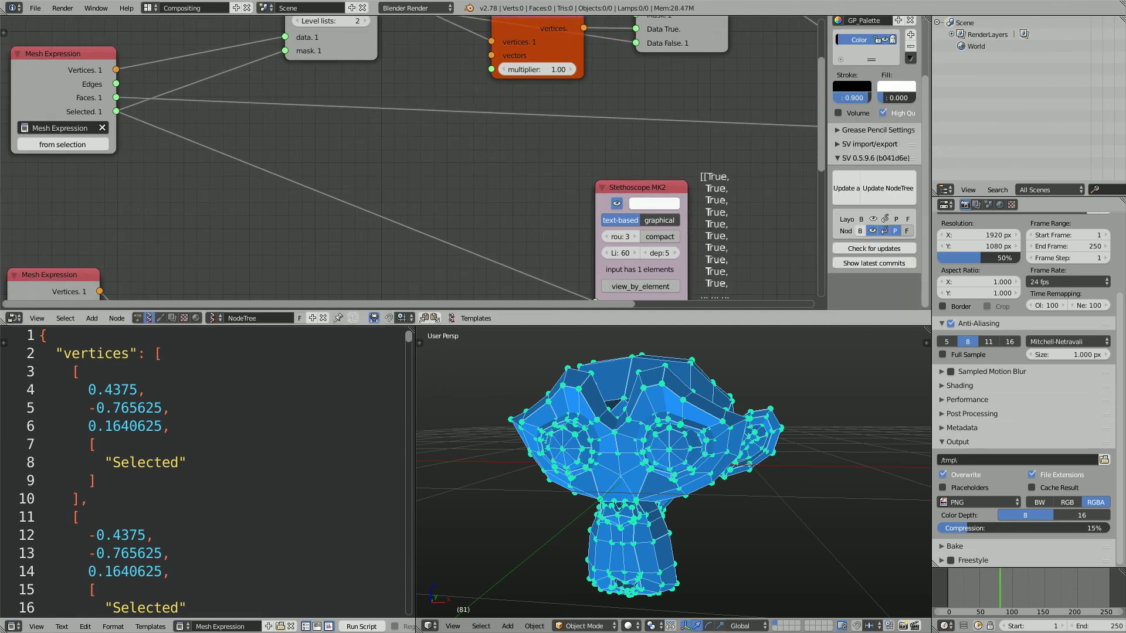
Add a Vector in node below the Move node and connect its Vectors output to the Move node's vectors input
{"action": "key", "text": "shift+a"}
{"action": "left_click", "coordinate": [300, 230]}
{"action": "type", "text": "vec"}
{"action": "key", "text": "Down"}
{"action": "key", "text": "Down"}
{"action": "key", "text": "Down"}
{"action": "key", "text": "Down"}
{"action": "key", "text": "Return"}
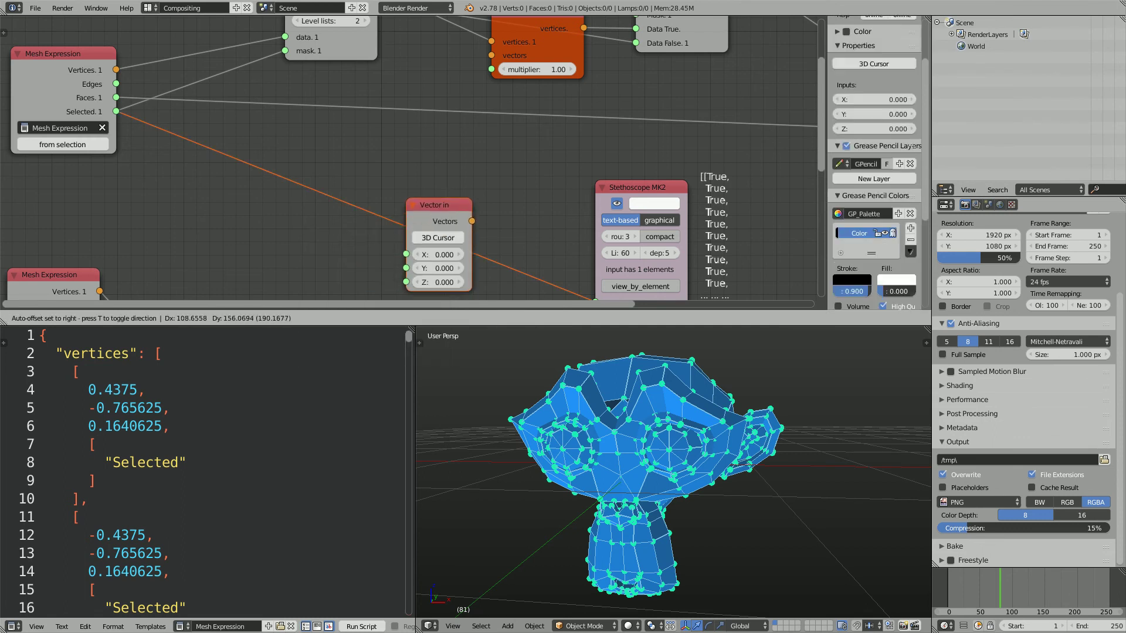
{"action": "left_click_drag", "start_coordinate": [472, 144], "coordinate": [491, 55]}
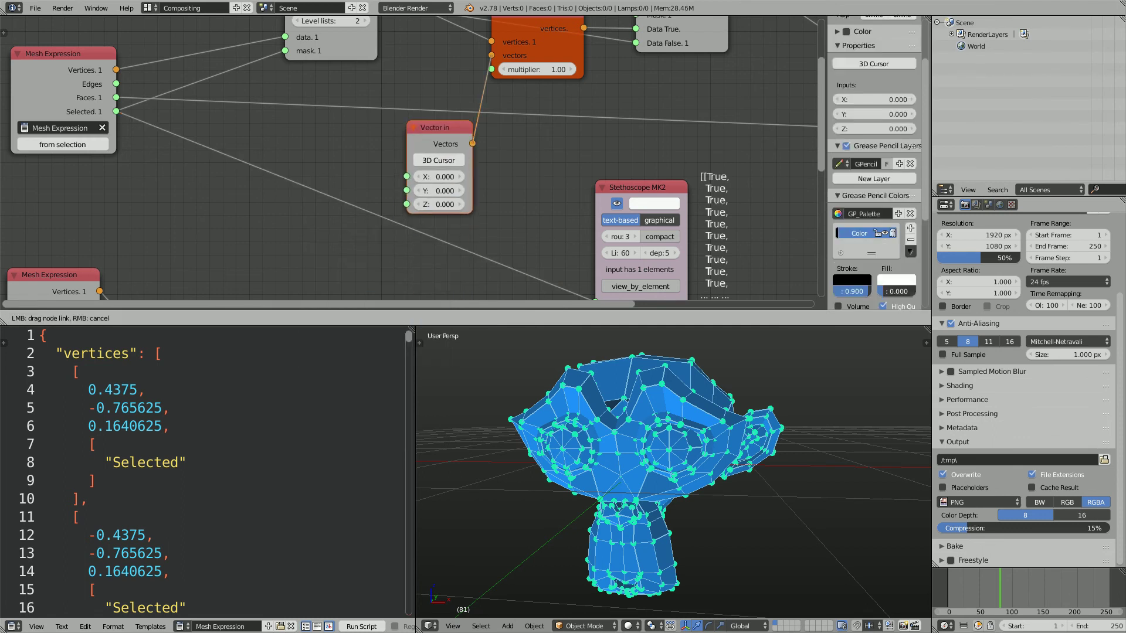
Displace the monkey's eyes by setting the Vector in node's Y to -1.530 and Z to 0.120
{"action": "left_click_drag", "start_coordinate": [439, 204], "coordinate": [361, 191]}
{"action": "mouse_move", "coordinate": [777, 435]}
{"action": "middle_mouse_down"}
{"action": "mouse_move", "coordinate": [729, 432]}
{"action": "mouse_move", "coordinate": [783, 436]}
{"action": "middle_mouse_up"}
{"action": "scroll", "coordinate": [729, 433], "scroll_direction": "down", "scroll_amount": 5}
{"action": "scroll", "coordinate": [729, 432], "scroll_direction": "up", "scroll_amount": 5}
{"action": "scroll", "coordinate": [750, 434], "scroll_direction": "down", "scroll_amount": 2}
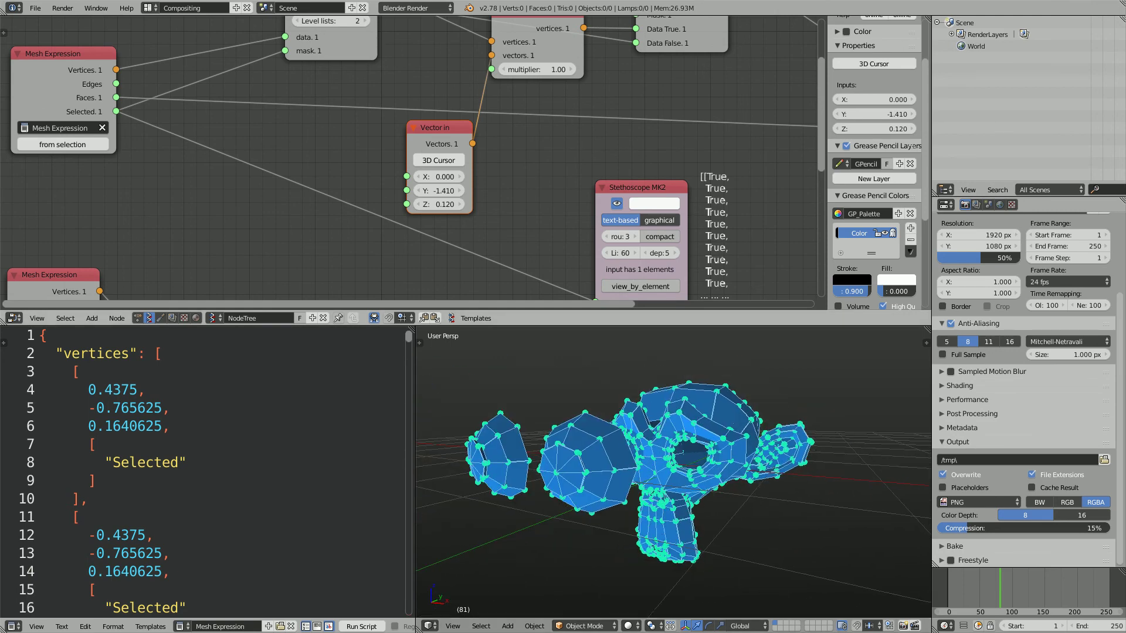
{"action": "left_click_drag", "start_coordinate": [376, 191], "coordinate": [358, 190]}
{"action": "mouse_move", "coordinate": [683, 452]}
{"action": "middle_mouse_down"}
{"action": "mouse_move", "coordinate": [654, 450]}
{"action": "mouse_move", "coordinate": [733, 452]}
{"action": "mouse_move", "coordinate": [660, 457]}
{"action": "mouse_move", "coordinate": [685, 451]}
{"action": "middle_mouse_up"}
{"action": "scroll", "coordinate": [660, 457], "scroll_direction": "down", "scroll_amount": 4}
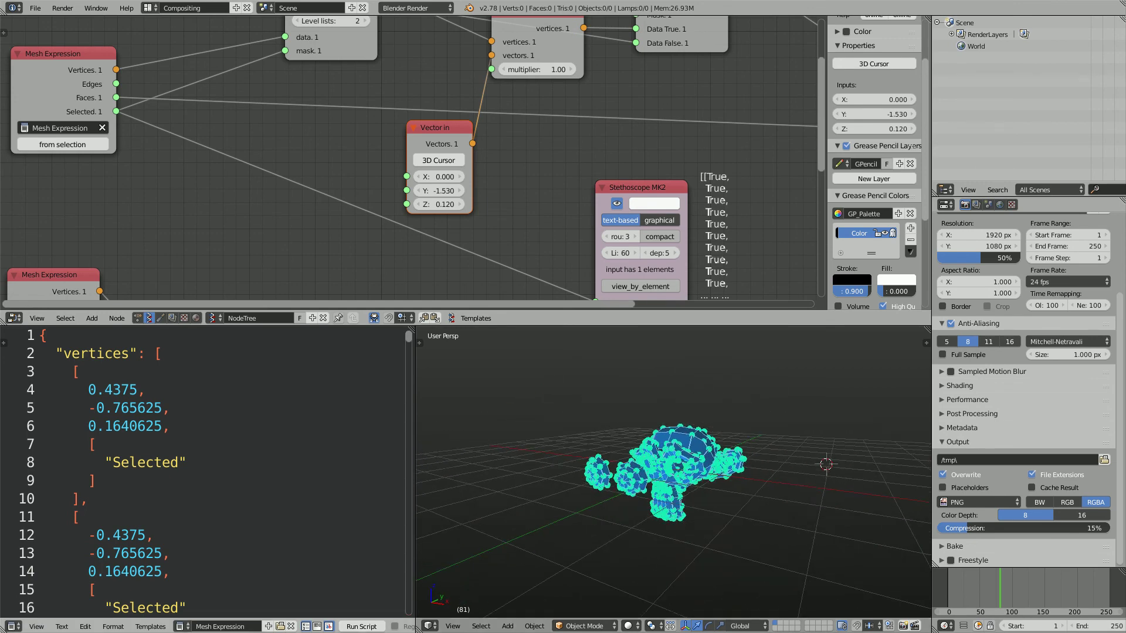
Enlarge the text editor and 3D view areas, and move the Mesh Expression node farther from the List Mask node
{"action": "left_click_drag", "start_coordinate": [668, 326], "coordinate": [669, 286]}
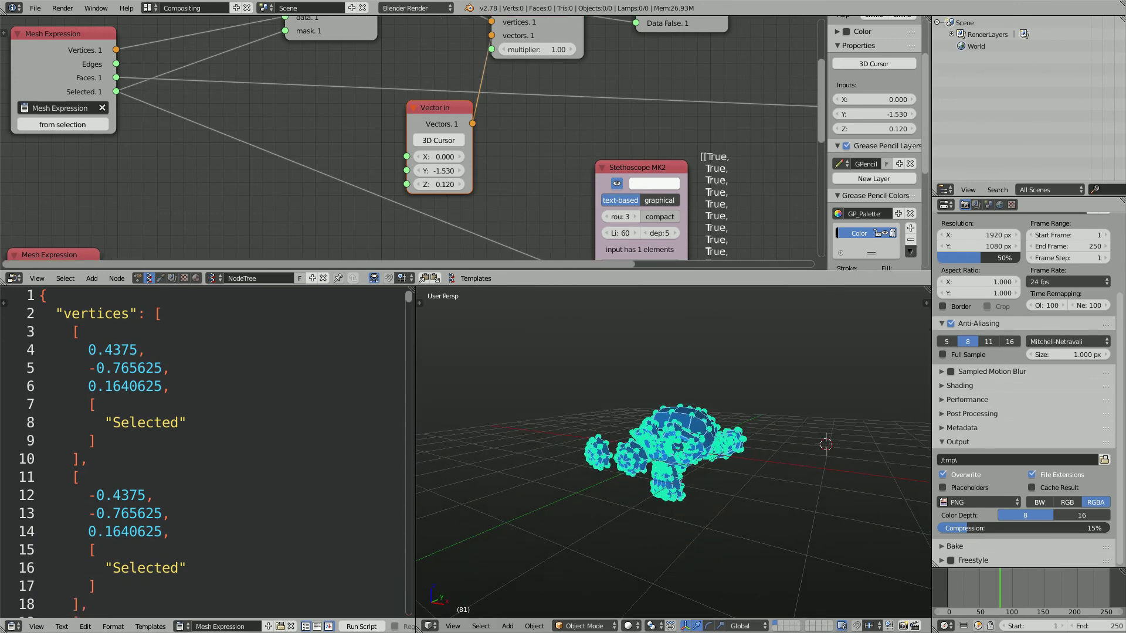
{"action": "middle_click_drag", "start_coordinate": [675, 452], "coordinate": [678, 438]}
{"action": "scroll", "coordinate": [409, 139], "scroll_direction": "down", "scroll_amount": 3}
{"action": "middle_click_drag", "start_coordinate": [176, 105], "coordinate": [263, 129]}
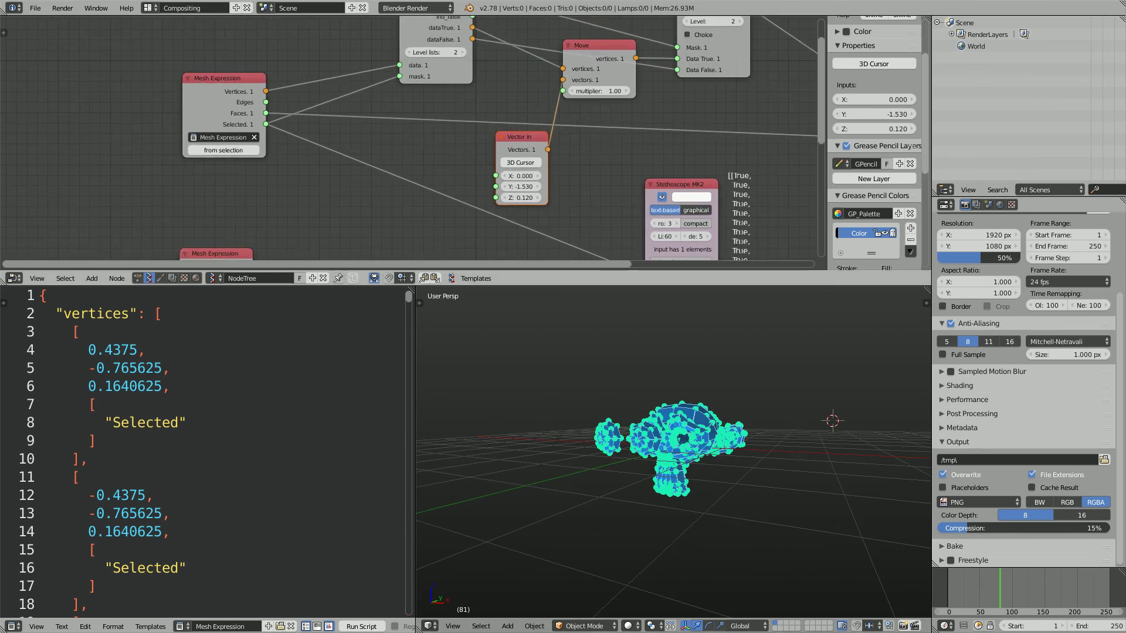
{"action": "left_click_drag", "start_coordinate": [220, 80], "coordinate": [191, 94]}
{"action": "scroll", "coordinate": [191, 99], "scroll_direction": "up", "scroll_amount": 5}
{"action": "middle_click_drag", "start_coordinate": [117, 167], "coordinate": [185, 177]}
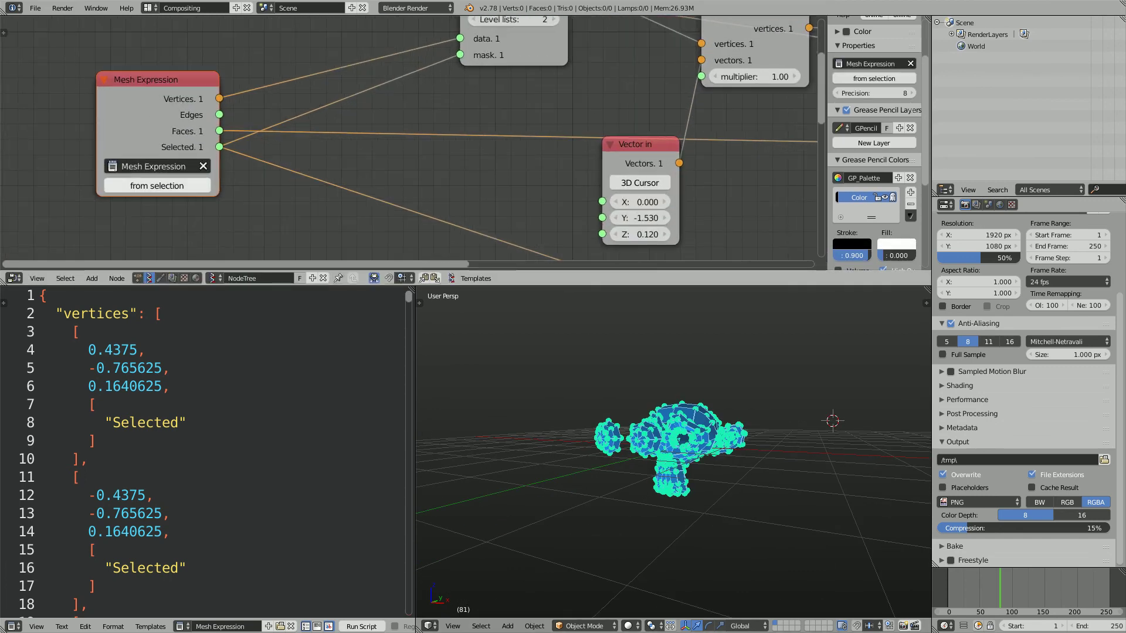
Examine the vertex entries in the Mesh Expression text, comparing those tagged "Selected" with the untagged ones further down
{"action": "left_click_drag", "start_coordinate": [158, 80], "coordinate": [168, 70]}
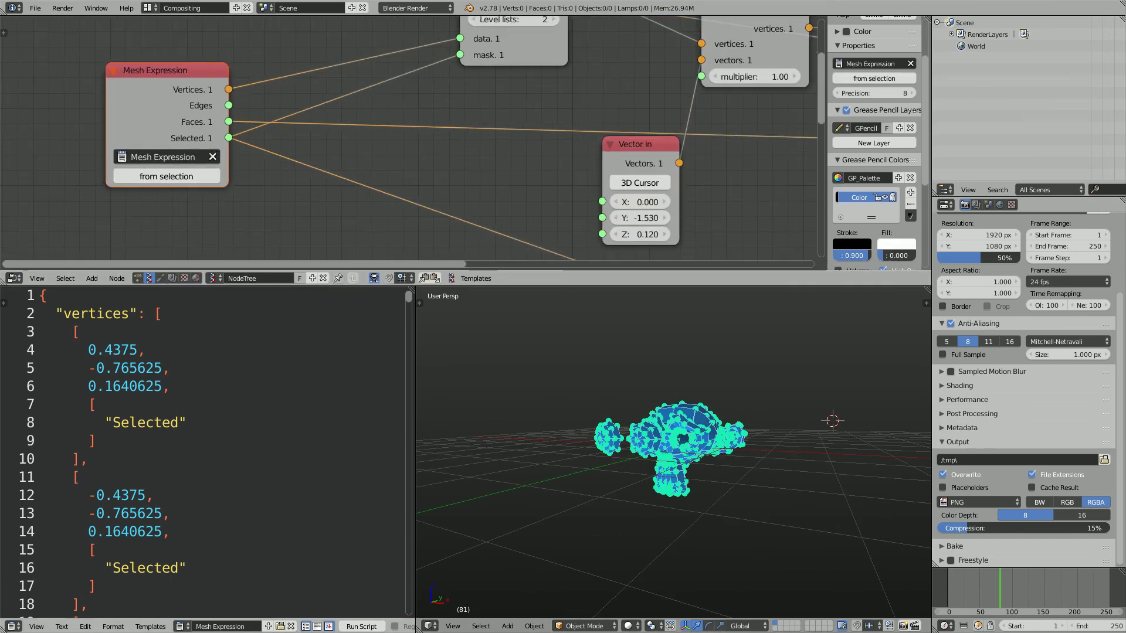
{"action": "left_click_drag", "start_coordinate": [409, 297], "coordinate": [409, 323]}
{"action": "scroll", "coordinate": [205, 452], "scroll_direction": "up", "scroll_amount": 20}
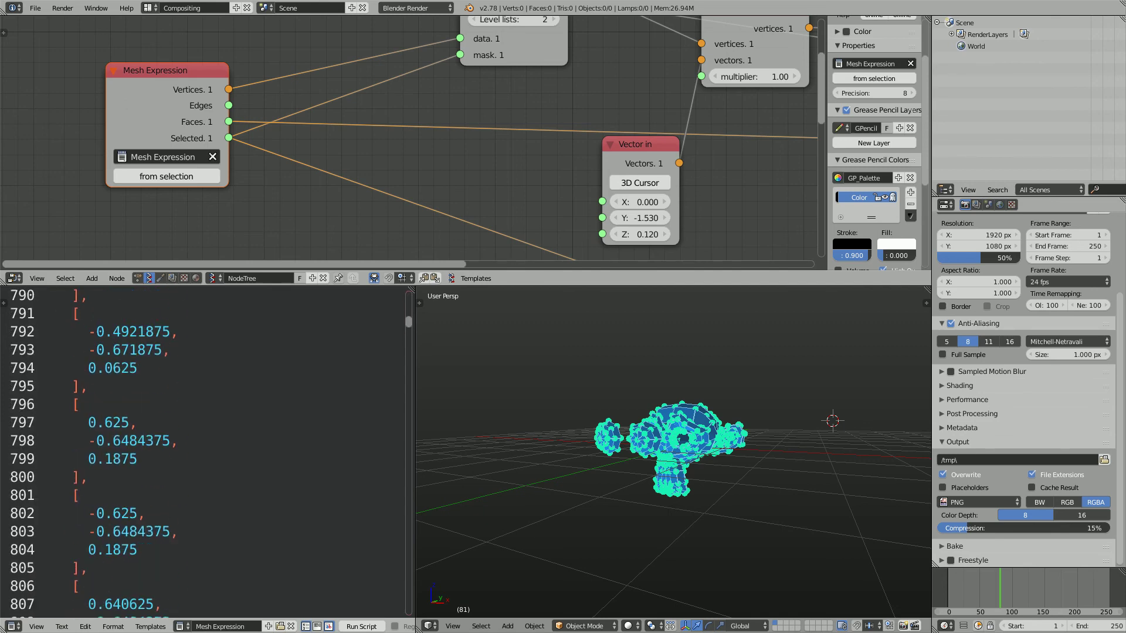
{"action": "scroll", "coordinate": [205, 452], "scroll_direction": "up", "scroll_amount": 20}
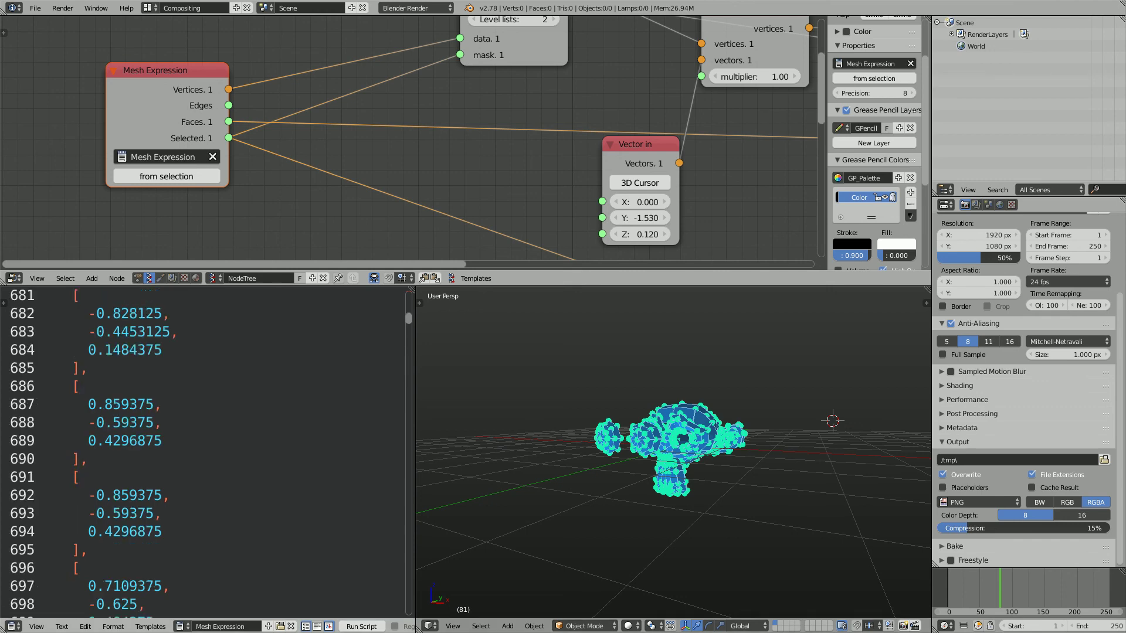
{"action": "scroll", "coordinate": [205, 452], "scroll_direction": "down", "scroll_amount": 20}
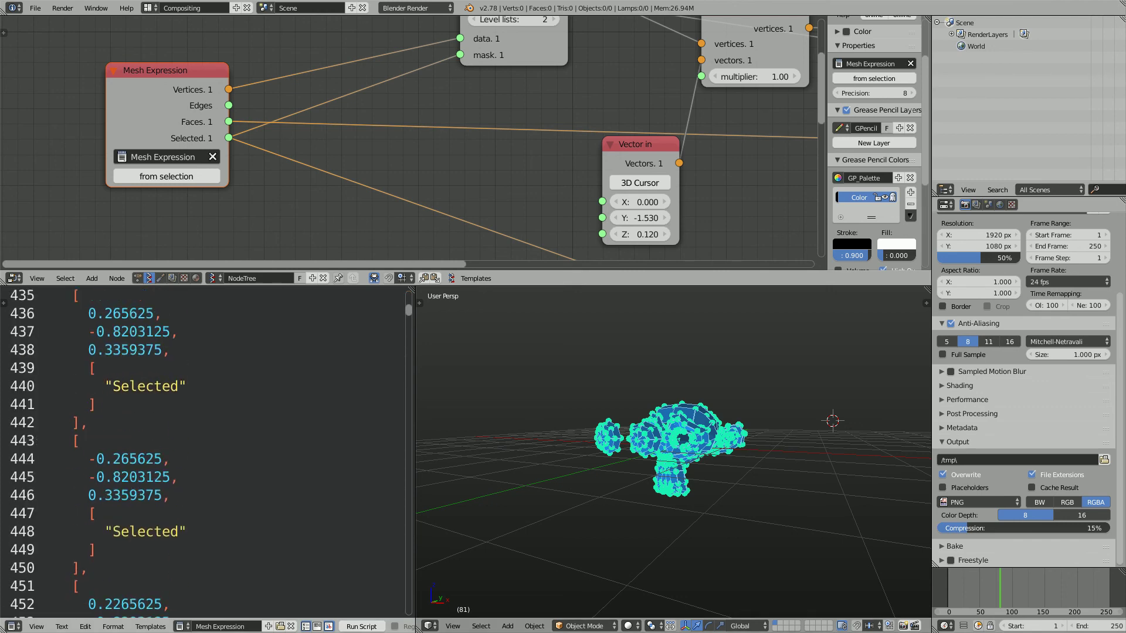
{"action": "scroll", "coordinate": [205, 451], "scroll_direction": "up", "scroll_amount": 20}
Adjust the Mesh Expression node's placement relative to the List Mask node and view the displaced monkey eyes from another angle
{"action": "left_click_drag", "start_coordinate": [176, 80], "coordinate": [163, 61]}
{"action": "scroll", "coordinate": [183, 66], "scroll_direction": "down", "scroll_amount": 3}
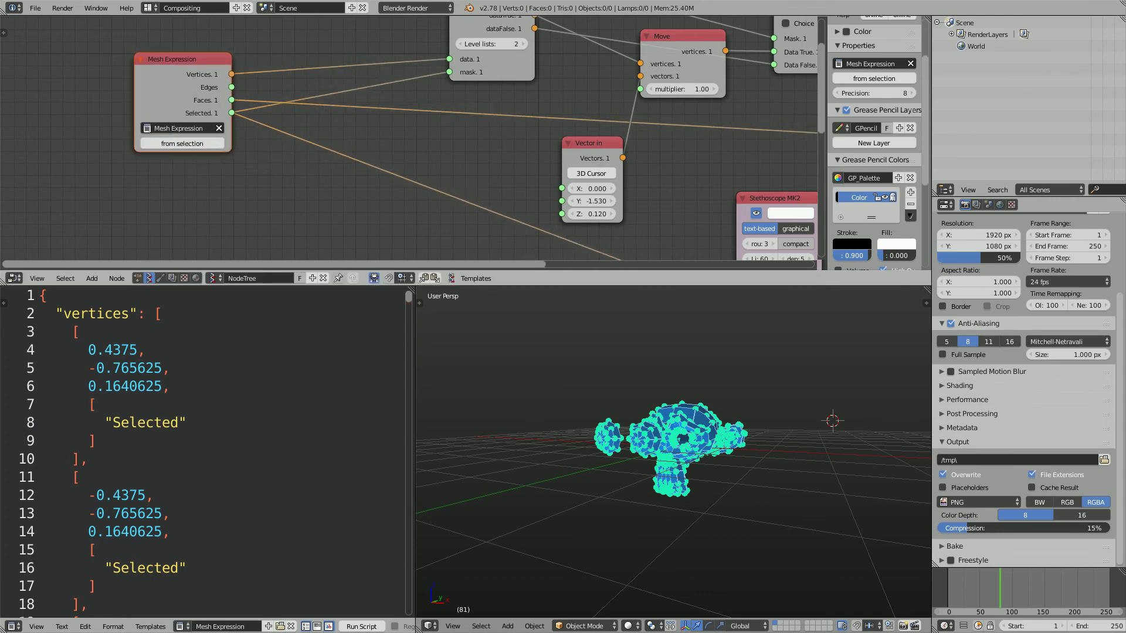
{"action": "middle_click_drag", "start_coordinate": [187, 129], "coordinate": [185, 94]}
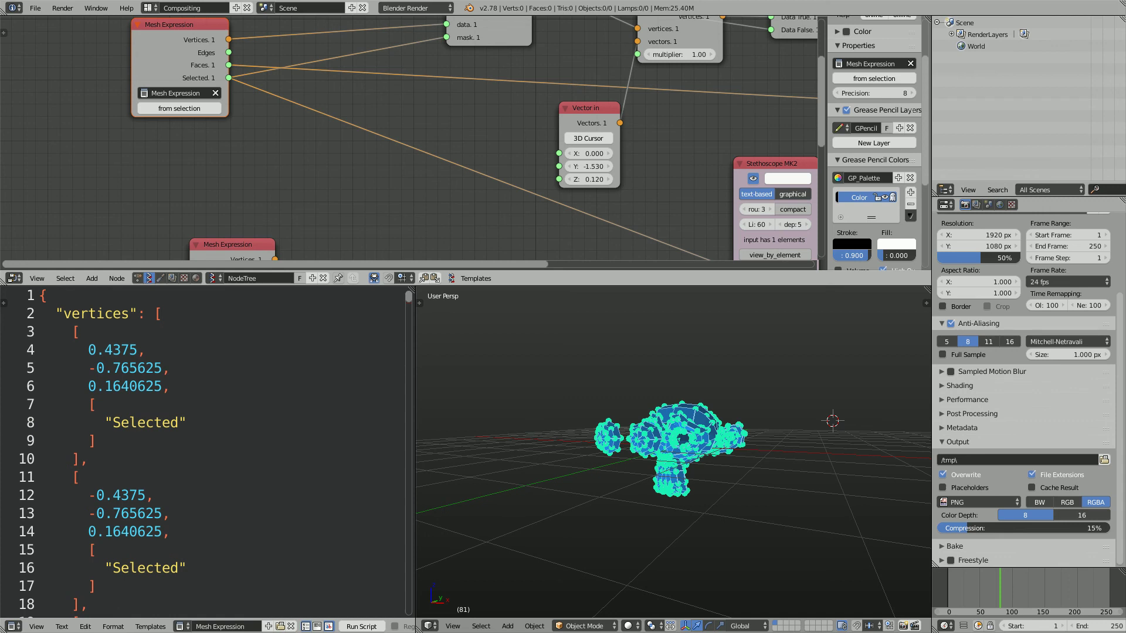
{"action": "left_click_drag", "start_coordinate": [176, 58], "coordinate": [184, 76]}
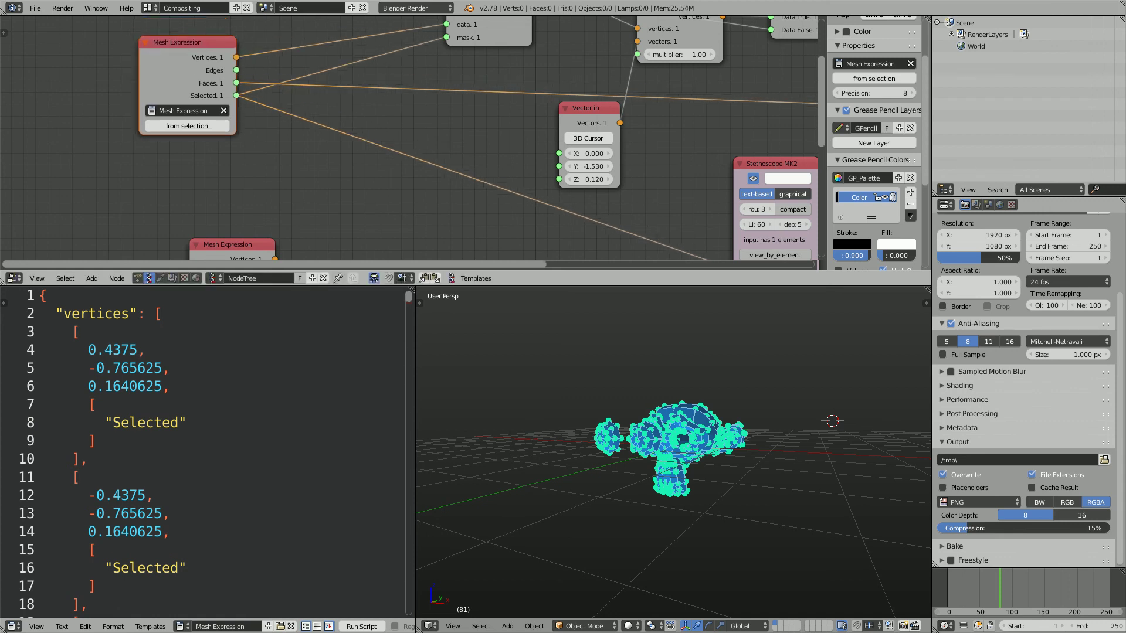
{"action": "middle_click_drag", "start_coordinate": [405, 176], "coordinate": [428, 138]}
{"action": "middle_click_drag", "start_coordinate": [633, 410], "coordinate": [798, 452]}
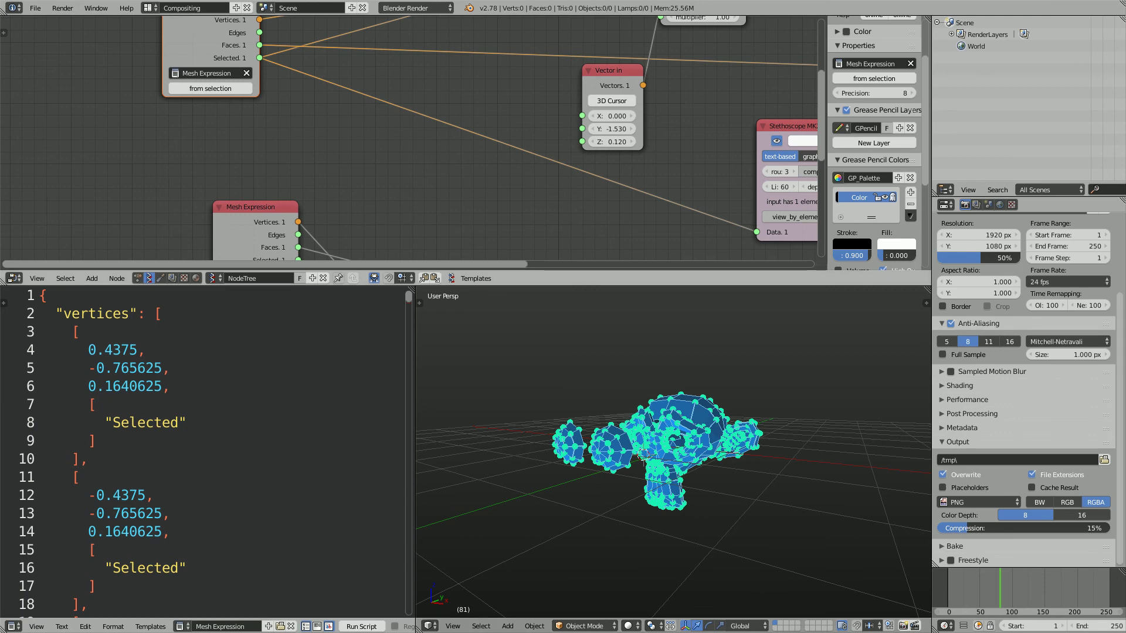
{"action": "middle_click_drag", "start_coordinate": [586, 188], "coordinate": [600, 242]}
{"action": "mouse_move", "coordinate": [692, 458]}
{"action": "middle_mouse_down"}
{"action": "mouse_move", "coordinate": [744, 465]}
{"action": "mouse_move", "coordinate": [700, 468]}
{"action": "middle_mouse_up"}
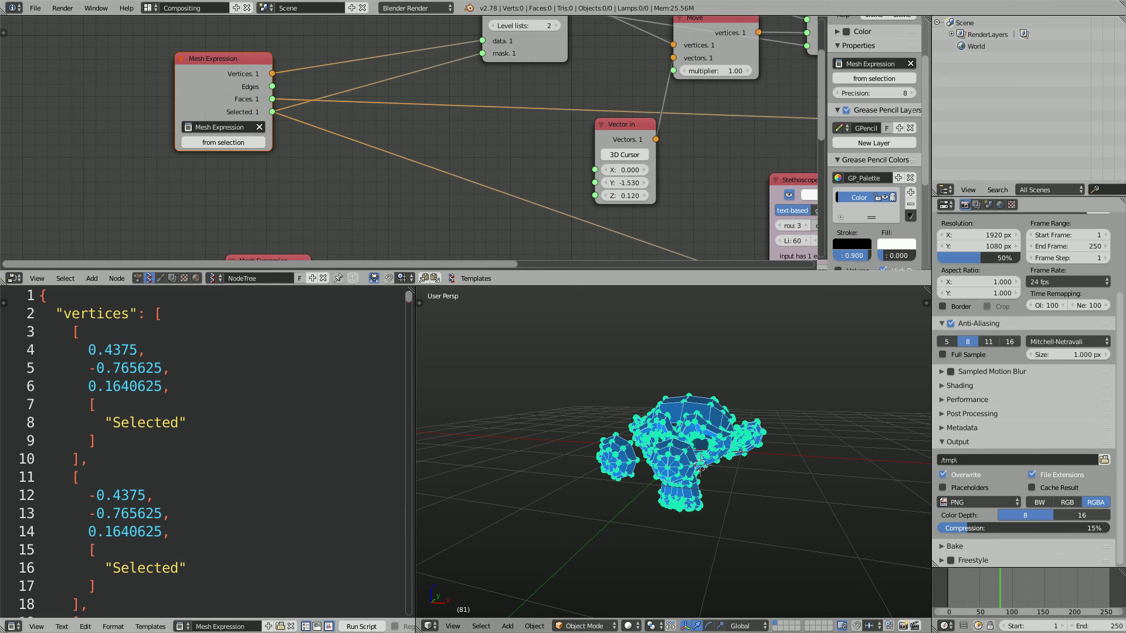
Examine the face index lists further down the Mesh Expression text, then return to the coordinates of the first vertex
{"action": "mouse_move", "coordinate": [408, 297]}
{"action": "left_mouse_down"}
{"action": "mouse_move", "coordinate": [409, 326]}
{"action": "mouse_move", "coordinate": [409, 297]}
{"action": "left_mouse_up"}
{"action": "left_click_drag", "start_coordinate": [176, 477], "coordinate": [176, 314]}
{"action": "left_click_drag", "start_coordinate": [409, 297], "coordinate": [409, 431]}
{"action": "scroll", "coordinate": [408, 500], "scroll_direction": "down", "scroll_amount": 1}
{"action": "scroll", "coordinate": [409, 430], "scroll_direction": "up", "scroll_amount": 6}
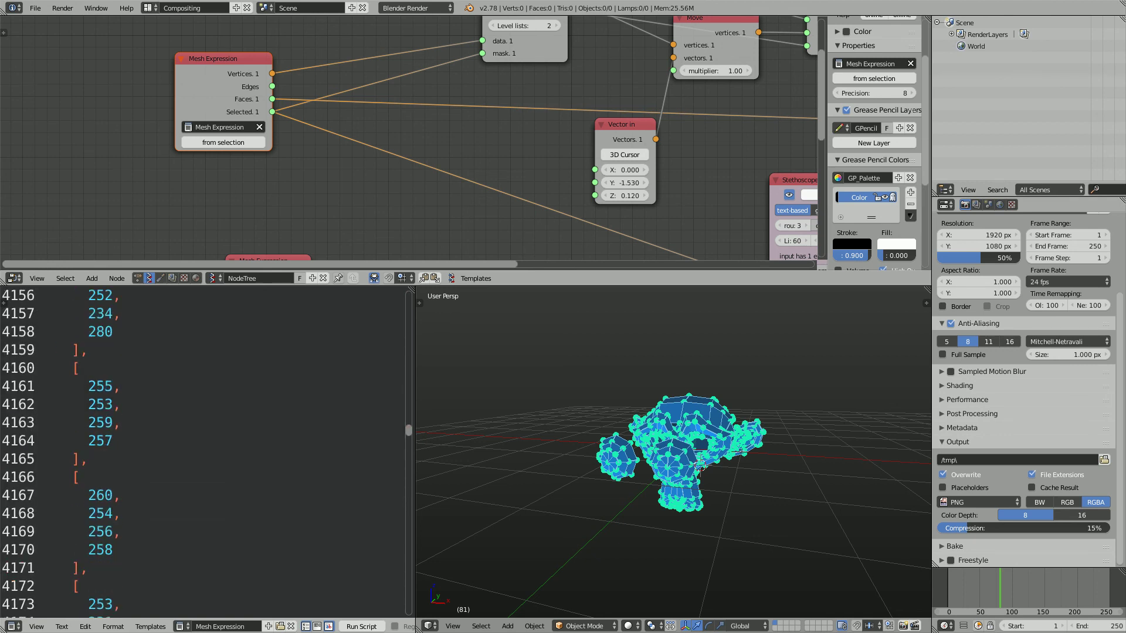
{"action": "scroll", "coordinate": [409, 430], "scroll_direction": "up", "scroll_amount": 10}
{"action": "left_click_drag", "start_coordinate": [409, 429], "coordinate": [397, 297]}
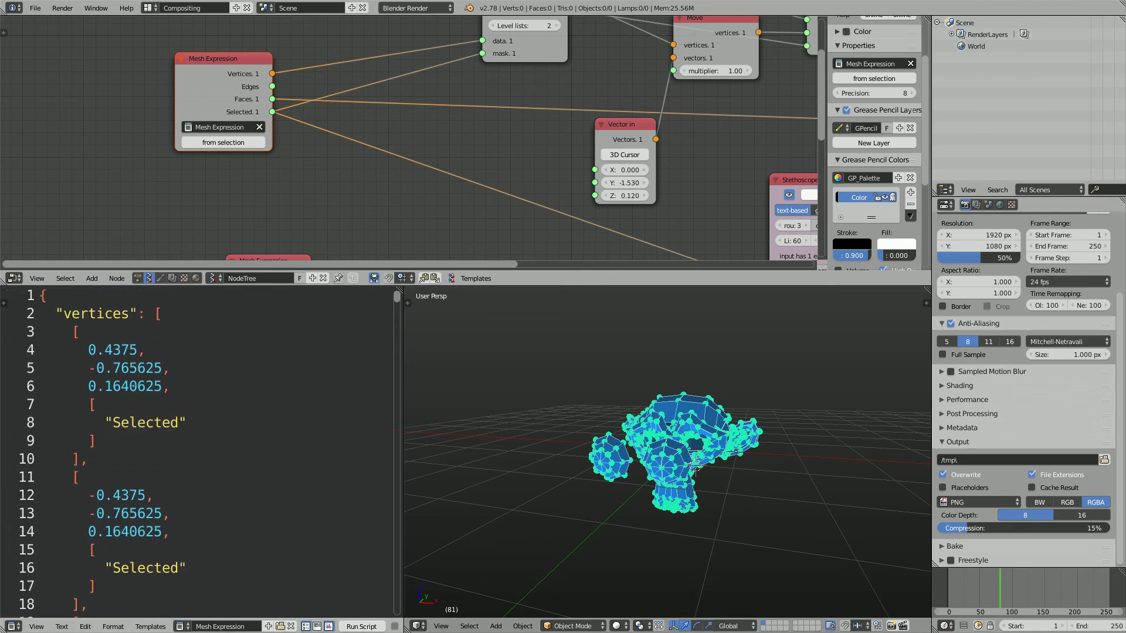
{"action": "left_click_drag", "start_coordinate": [151, 350], "coordinate": [145, 368]}
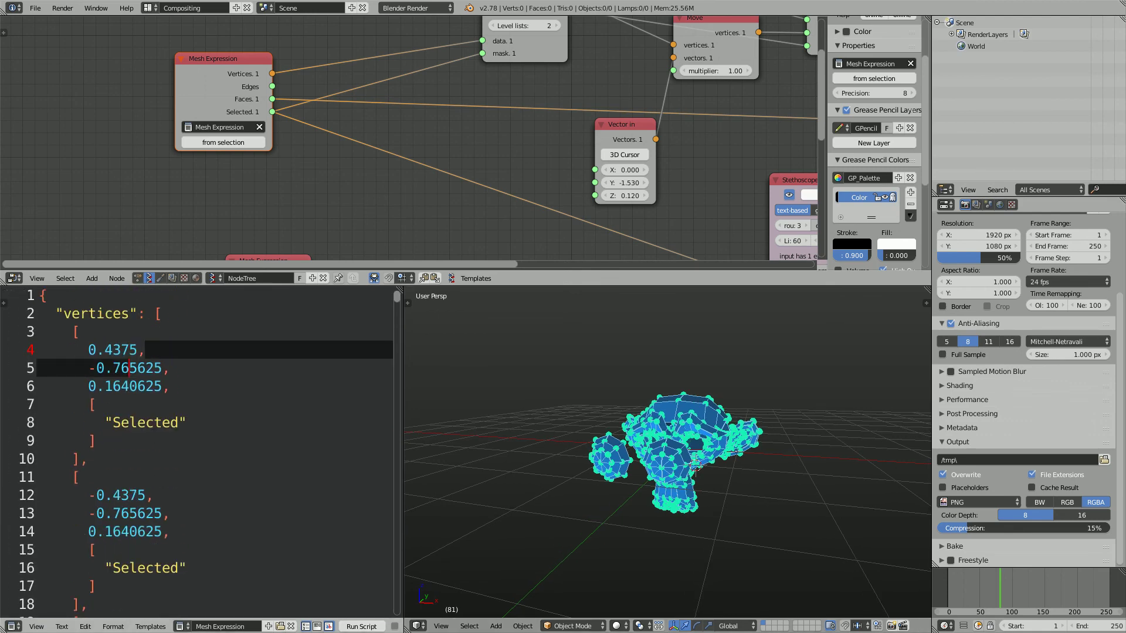
{"action": "mouse_move", "coordinate": [397, 296]}
{"action": "left_mouse_down"}
{"action": "mouse_move", "coordinate": [396, 515]}
{"action": "mouse_move", "coordinate": [396, 297]}
{"action": "left_mouse_up"}
Nudge the Mesh Expression node slightly away from the List Mask node and place the text cursor at the end of line 6
{"action": "middle_click_drag", "start_coordinate": [305, 170], "coordinate": [307, 177]}
{"action": "left_click_drag", "start_coordinate": [220, 66], "coordinate": [212, 57]}
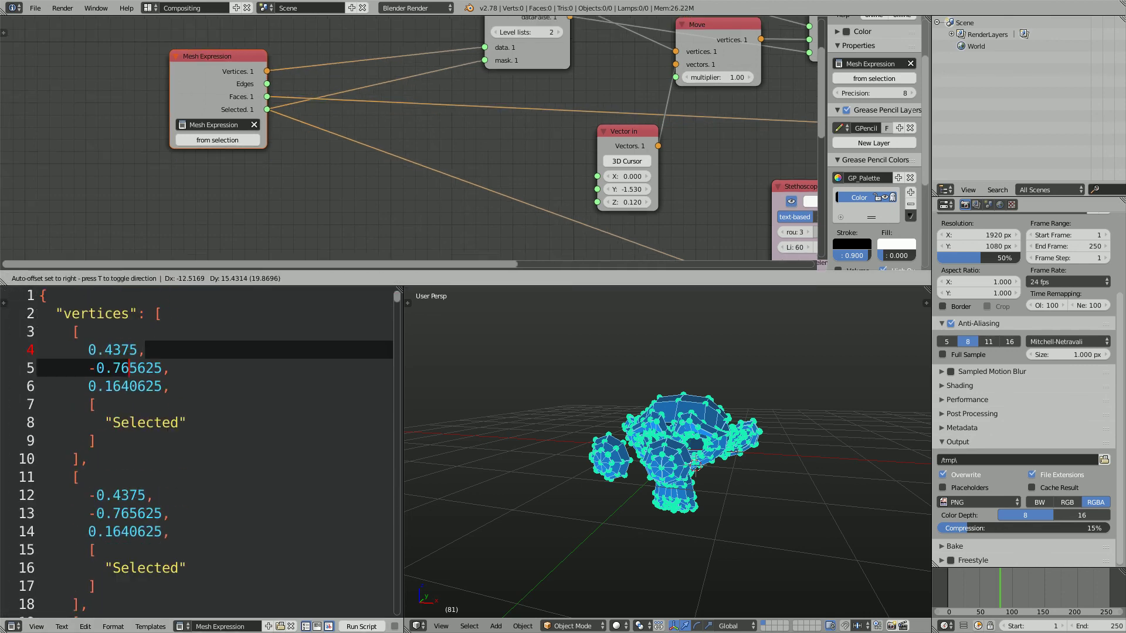
{"action": "left_click", "coordinate": [171, 387]}
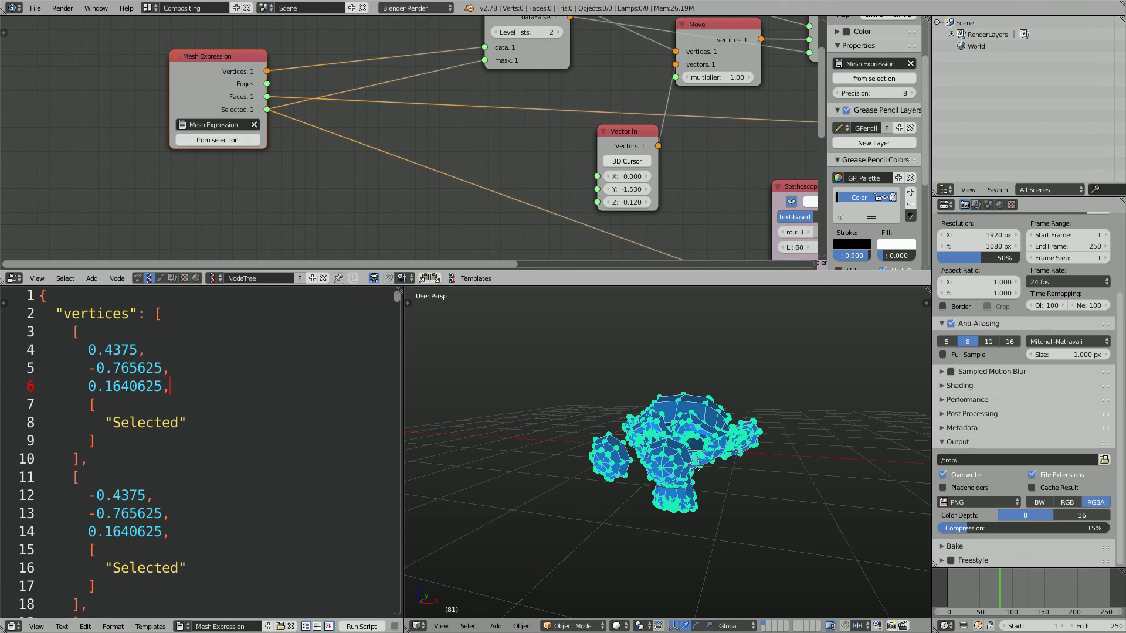
Examine the Mesh Expression node's outputs and links, and the monkey's displaced eyes in the 3D view
{"action": "scroll", "coordinate": [410, 138], "scroll_direction": "up", "scroll_amount": 2}
{"action": "scroll", "coordinate": [410, 138], "scroll_direction": "up", "scroll_amount": 1}
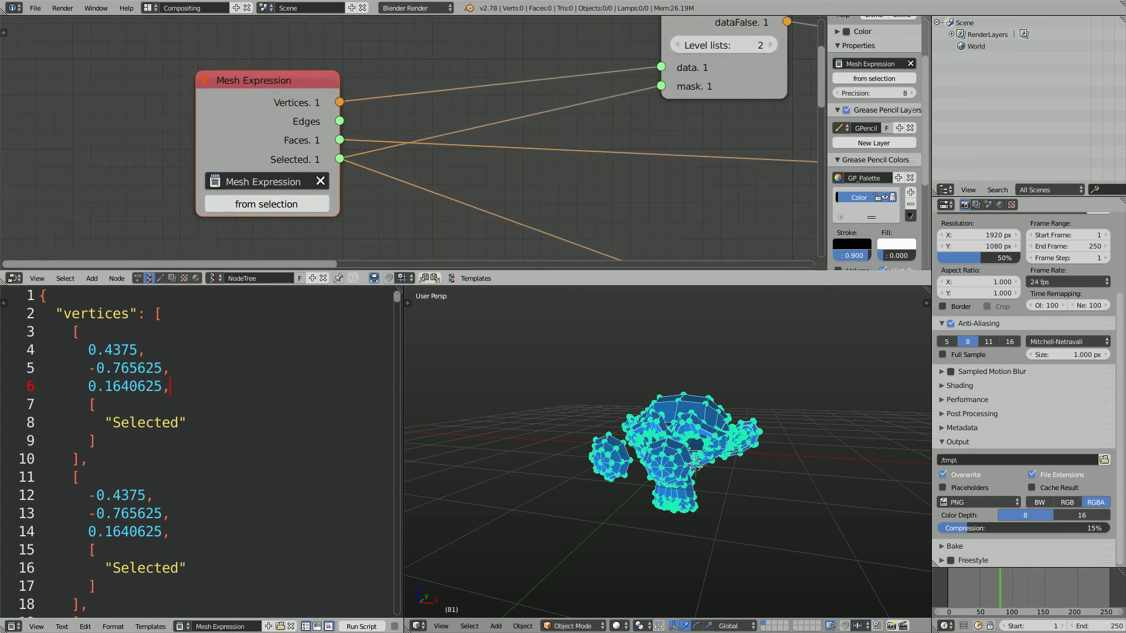
{"action": "scroll", "coordinate": [410, 138], "scroll_direction": "down", "scroll_amount": 3}
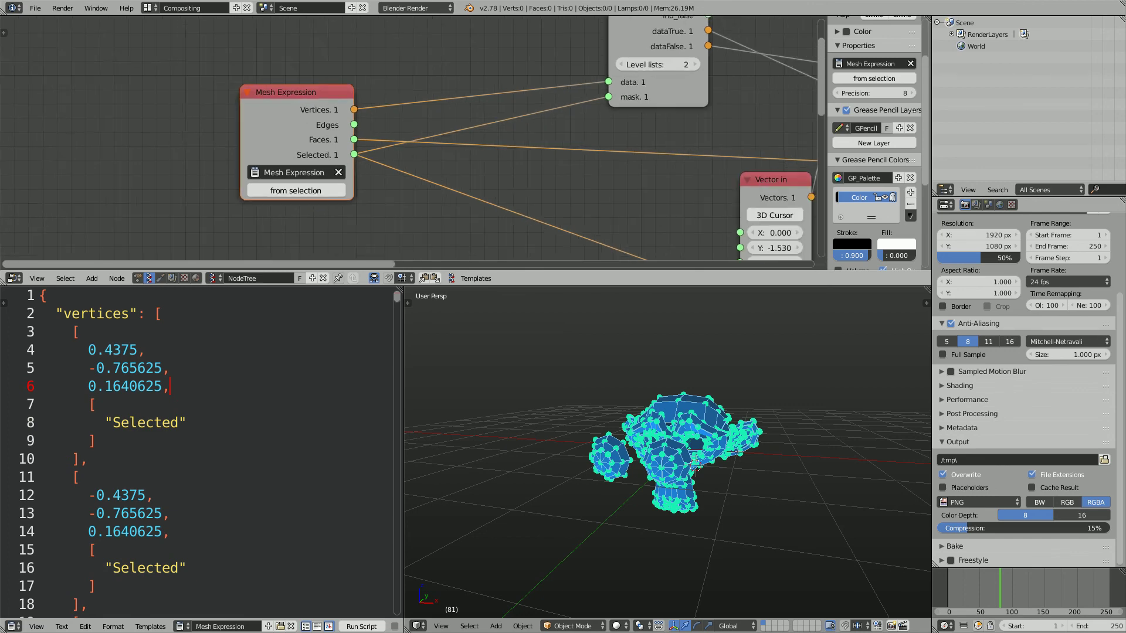
{"action": "middle_click_drag", "start_coordinate": [458, 155], "coordinate": [415, 139]}
{"action": "scroll", "coordinate": [415, 139], "scroll_direction": "down", "scroll_amount": 3}
{"action": "middle_click_drag", "start_coordinate": [528, 161], "coordinate": [393, 139]}
{"action": "middle_click_drag", "start_coordinate": [645, 457], "coordinate": [645, 487]}
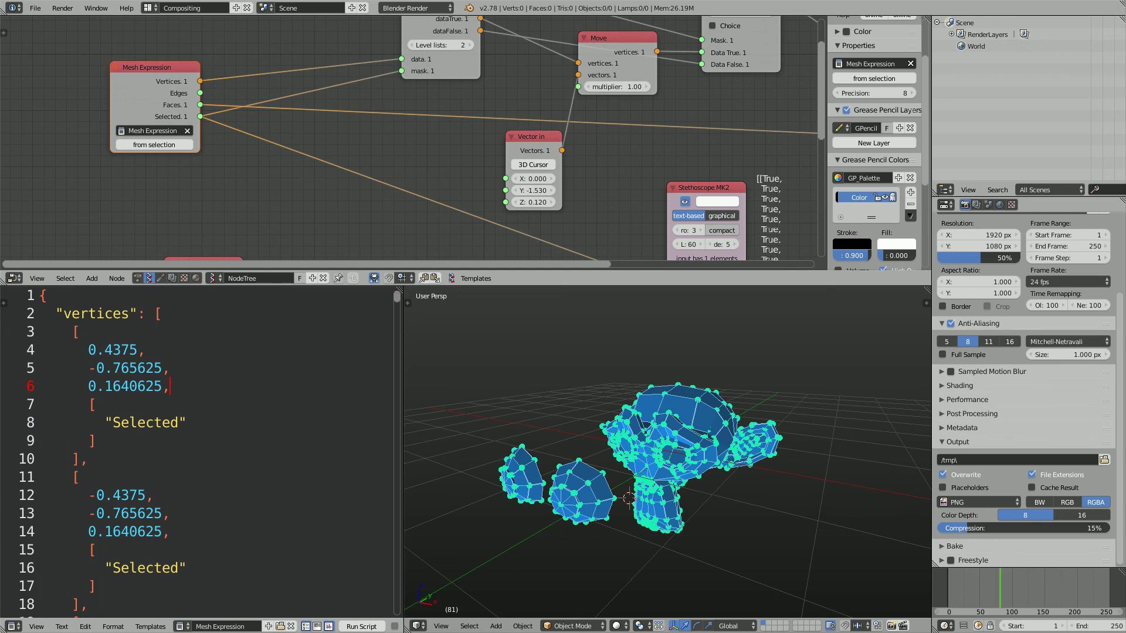